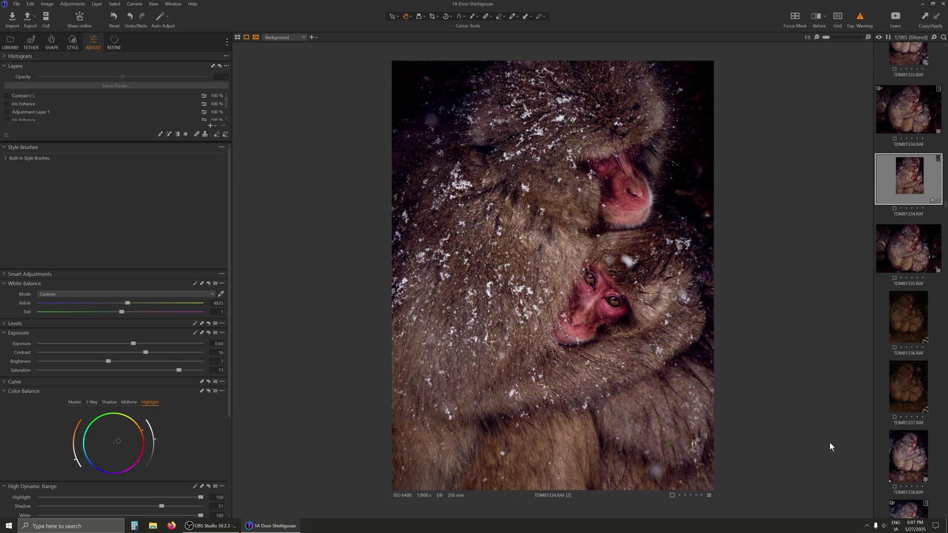
# Step: Compare the edited photos TDM81335.RAF and TDM81334.RAF [1] with the unedited TDM81336.RAF
pyautogui.click(912, 253)
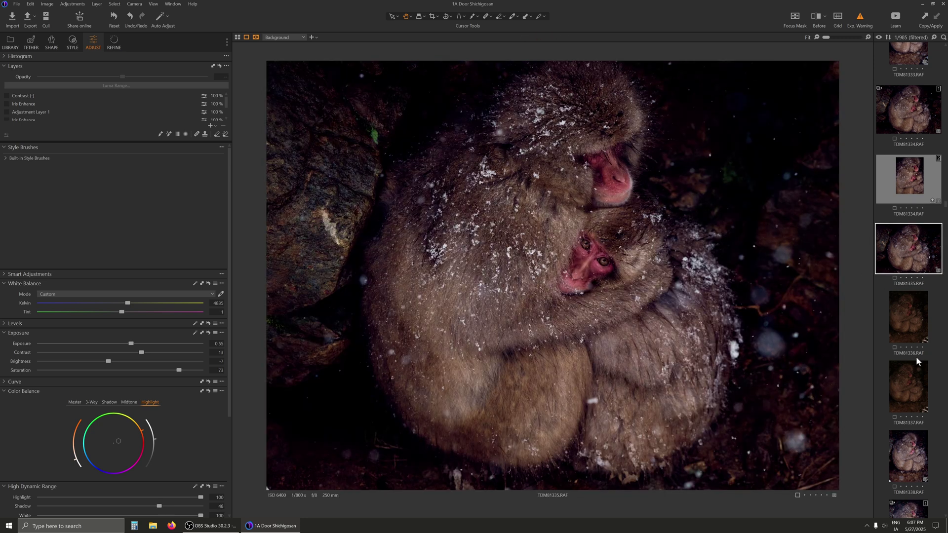
pyautogui.click(914, 99)
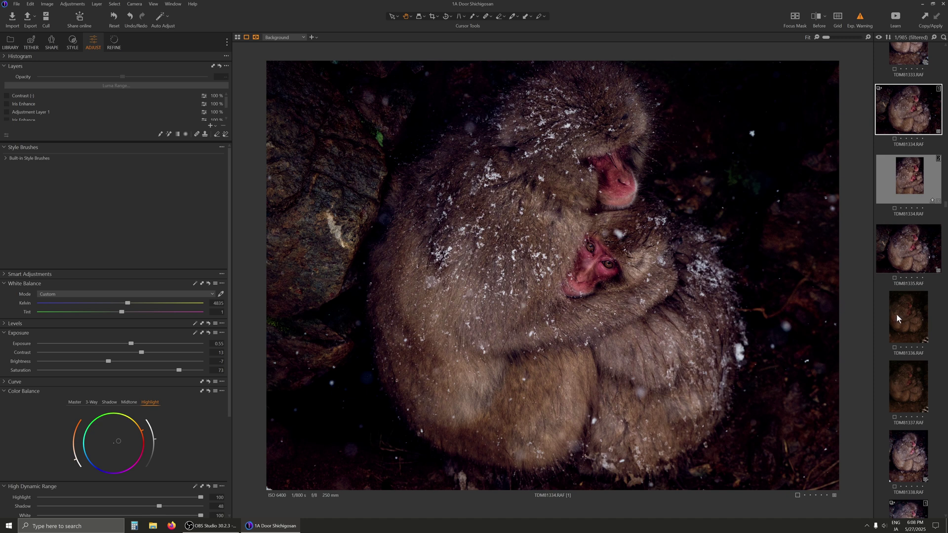
pyautogui.click(917, 319)
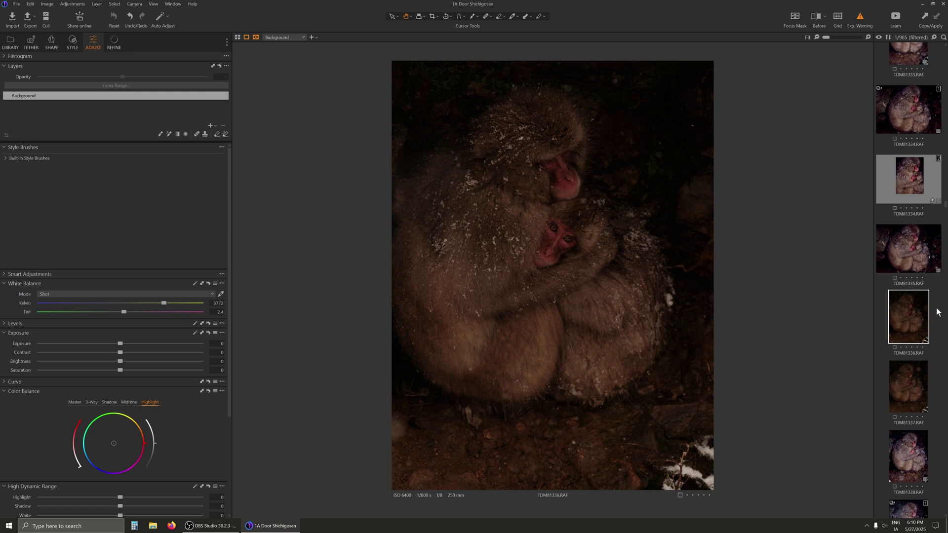
pyautogui.click(917, 247)
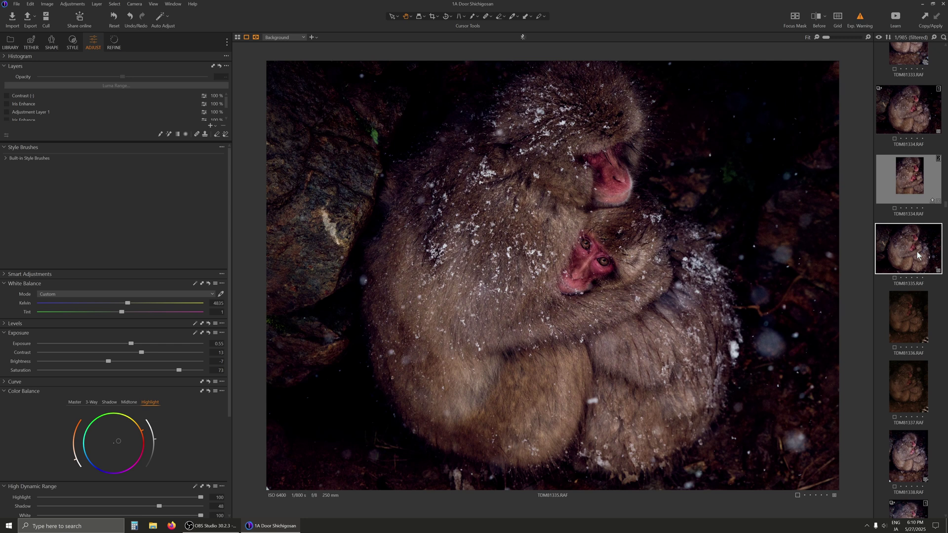
# Step: Copy the adjustments from TDM81334.RAF [2] and apply them to TDM81336.RAF
pyautogui.click(907, 182)
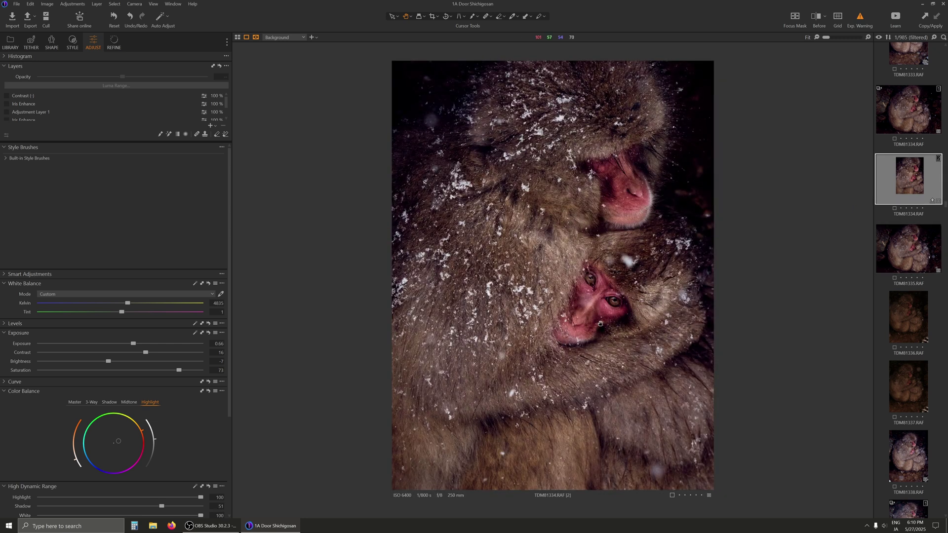
pyautogui.click(73, 4)
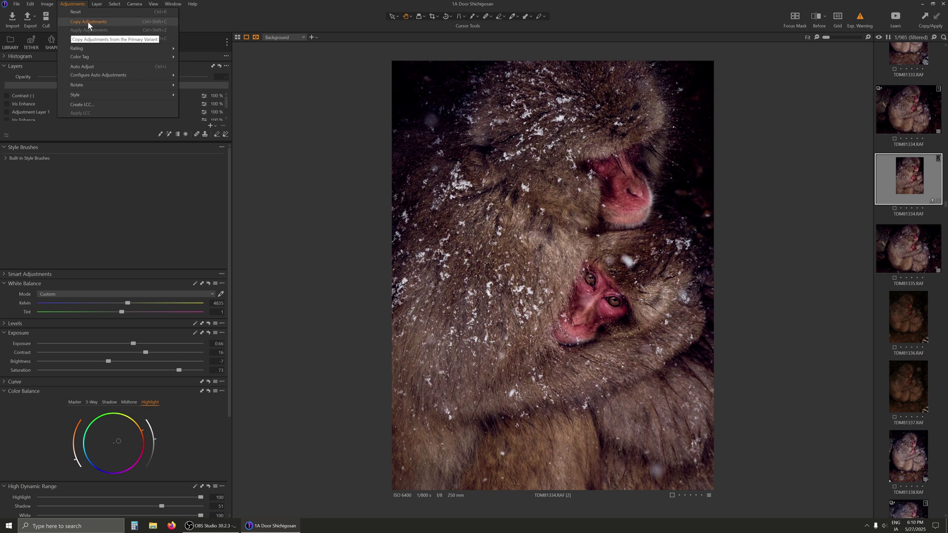
pyautogui.click(89, 24)
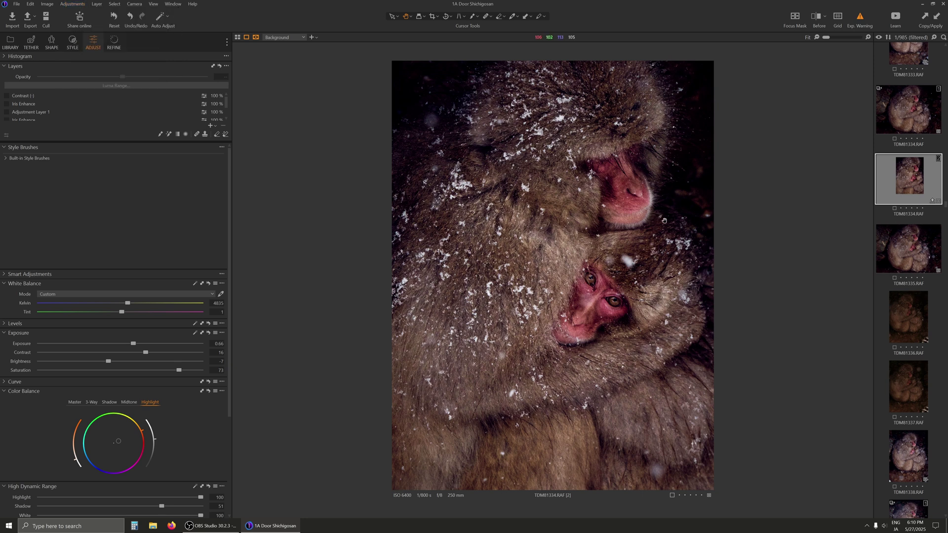
pyautogui.click(911, 319)
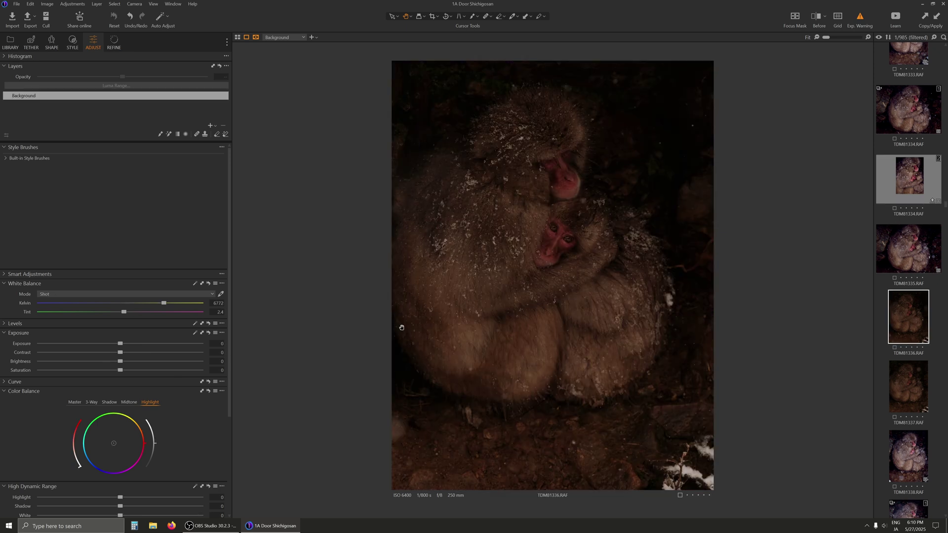
pyautogui.click(72, 4)
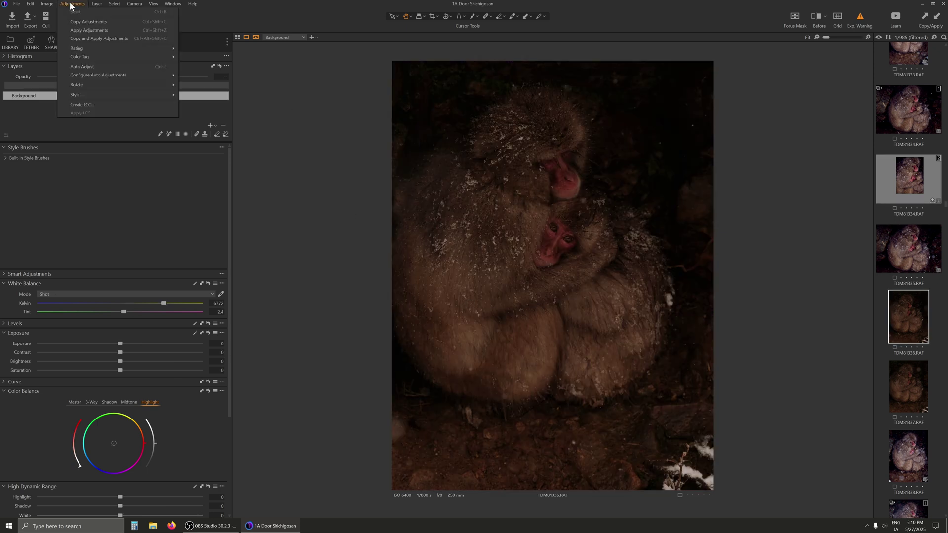
pyautogui.click(89, 33)
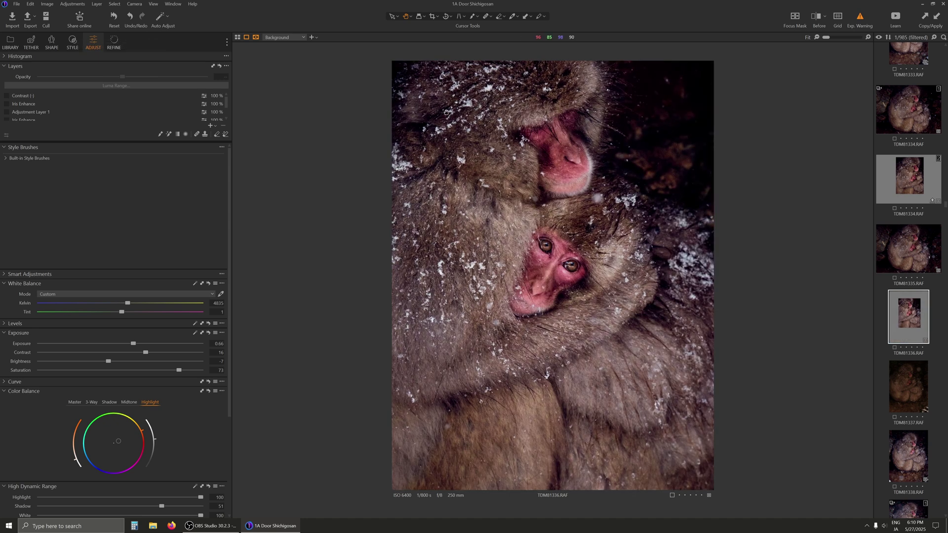
# Step: Reframe the crop of TDM81336.RAF higher and further left around both monkeys, at about 0.88 by 1.17 in
pyautogui.click(433, 16)
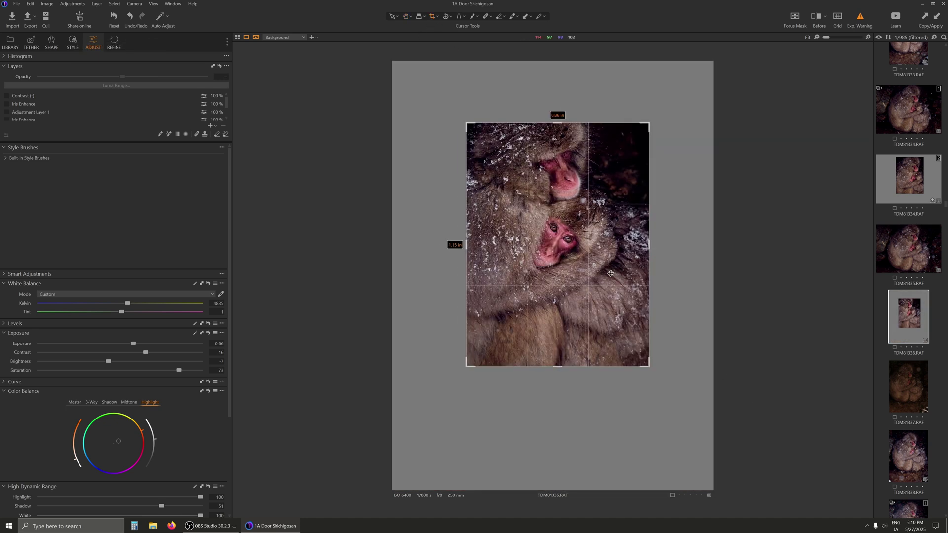
pyautogui.moveTo(611, 273); pyautogui.dragTo(591, 260)
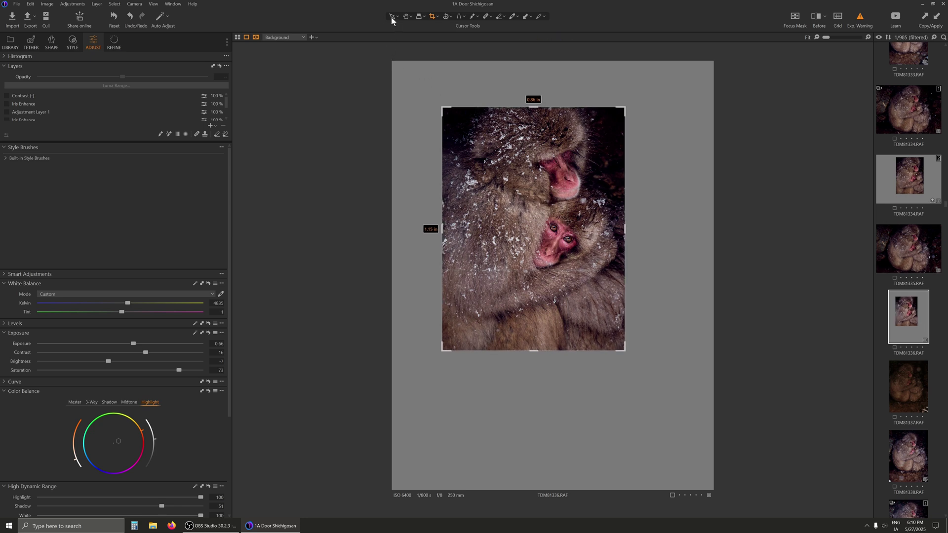
pyautogui.moveTo(443, 351); pyautogui.dragTo(433, 362)
pyautogui.moveTo(545, 323); pyautogui.dragTo(538, 316)
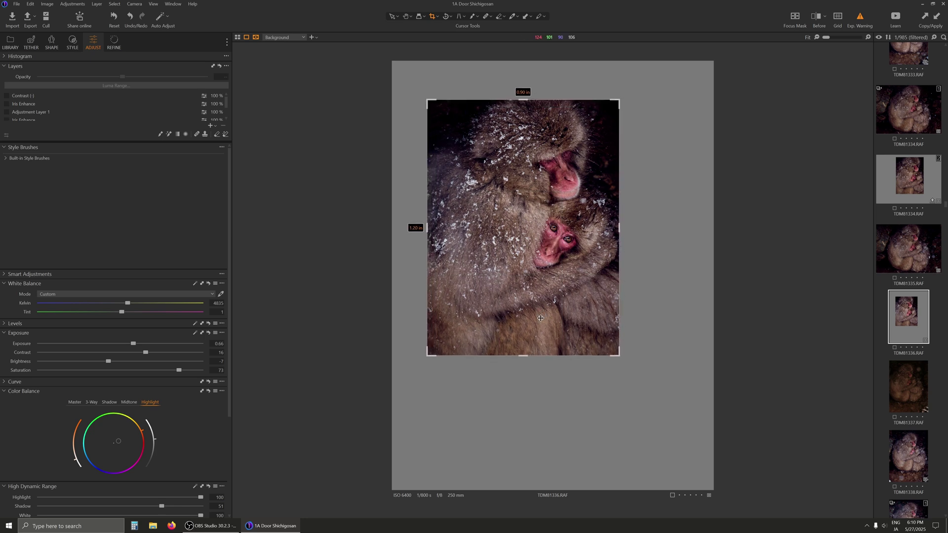
pyautogui.moveTo(432, 102); pyautogui.dragTo(437, 106)
pyautogui.moveTo(504, 202); pyautogui.dragTo(501, 197)
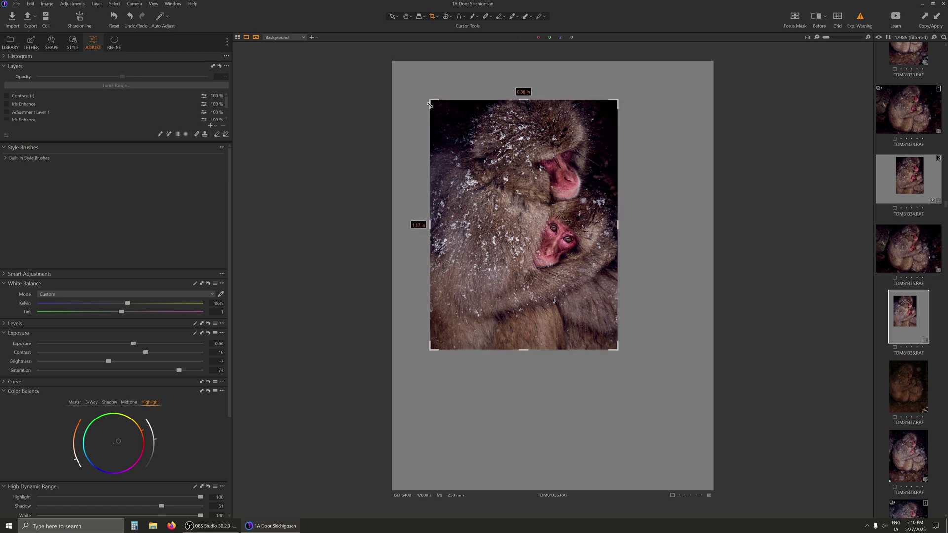
pyautogui.moveTo(486, 161); pyautogui.dragTo(490, 150)
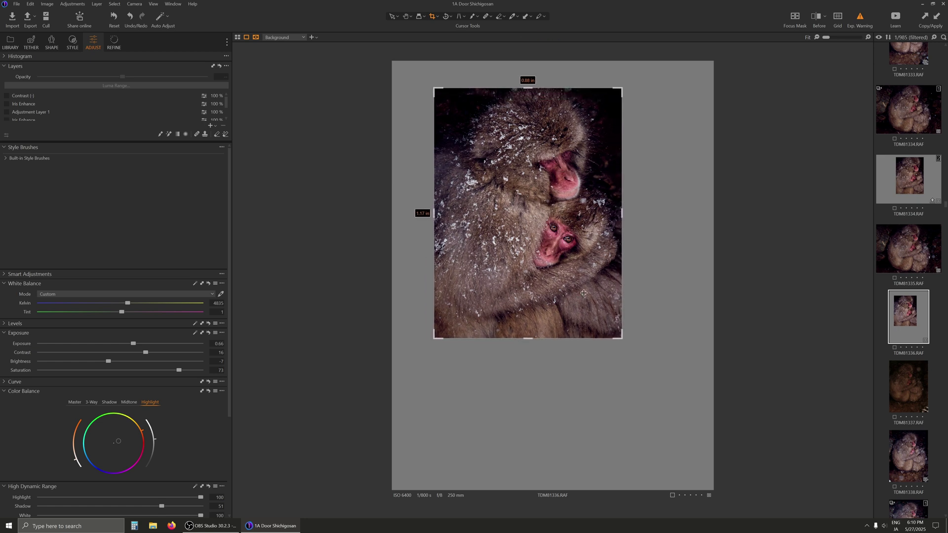
pyautogui.moveTo(622, 339); pyautogui.dragTo(620, 335)
pyautogui.click(393, 16)
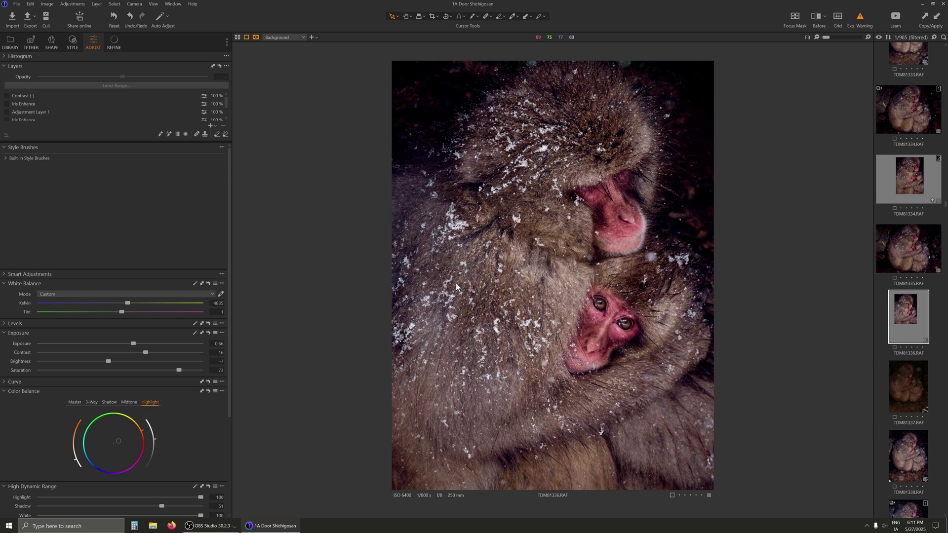
pyautogui.moveTo(229, 202); pyautogui.dragTo(238, 330)
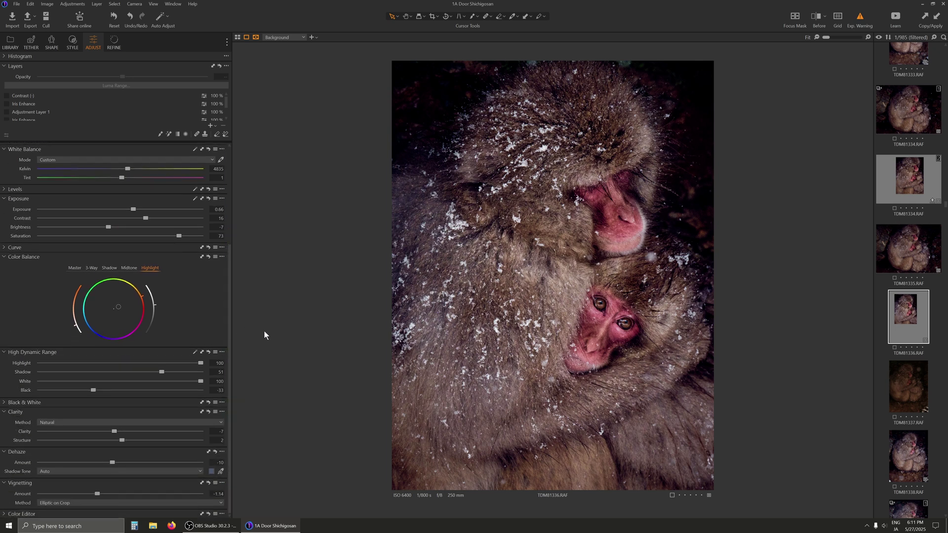
pyautogui.moveTo(227, 266); pyautogui.dragTo(233, 164)
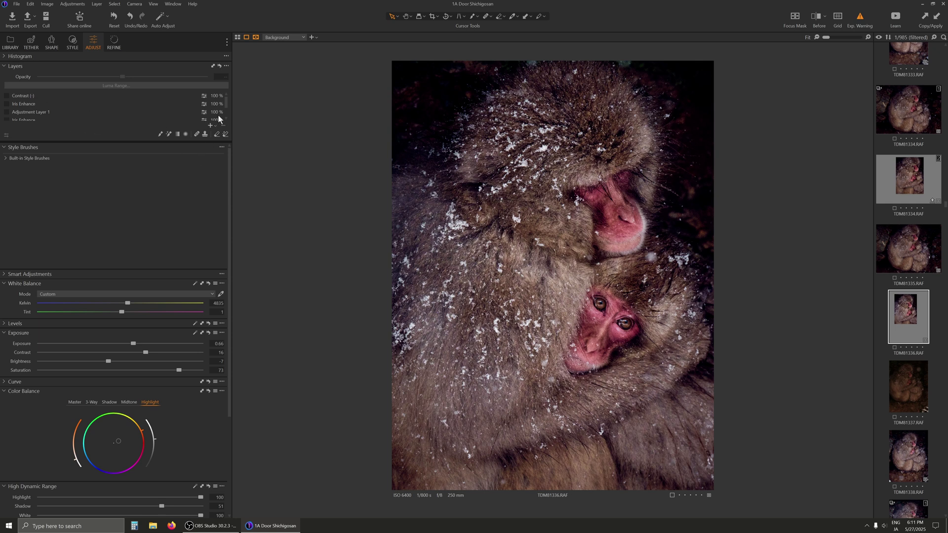
pyautogui.scroll(-1, 227, 104)
pyautogui.scroll(1, 227, 102)
# Step: Paint the built-in Haze (remove) style brush from Light & Contrast down the left side of the larger monkey's back
pyautogui.click(4, 66)
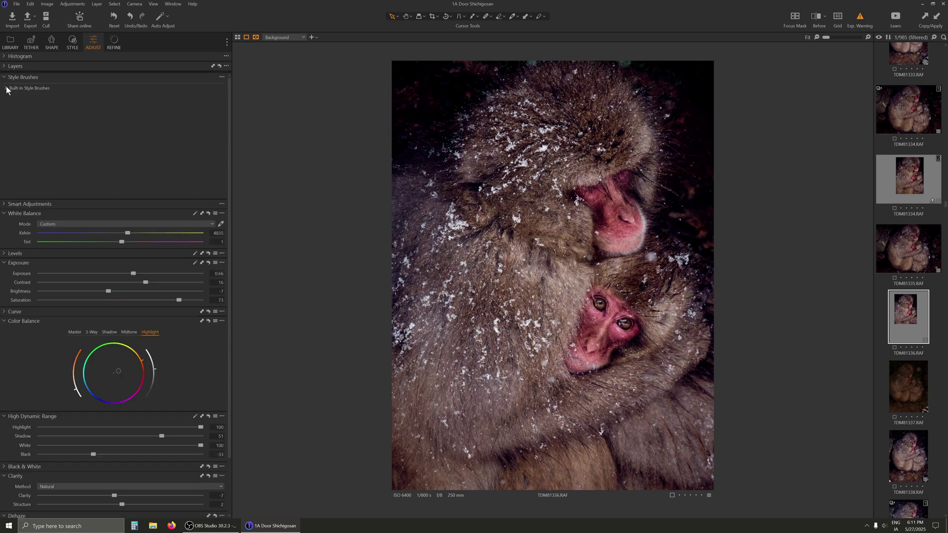
pyautogui.click(6, 78)
pyautogui.click(6, 78)
pyautogui.click(23, 89)
pyautogui.click(15, 115)
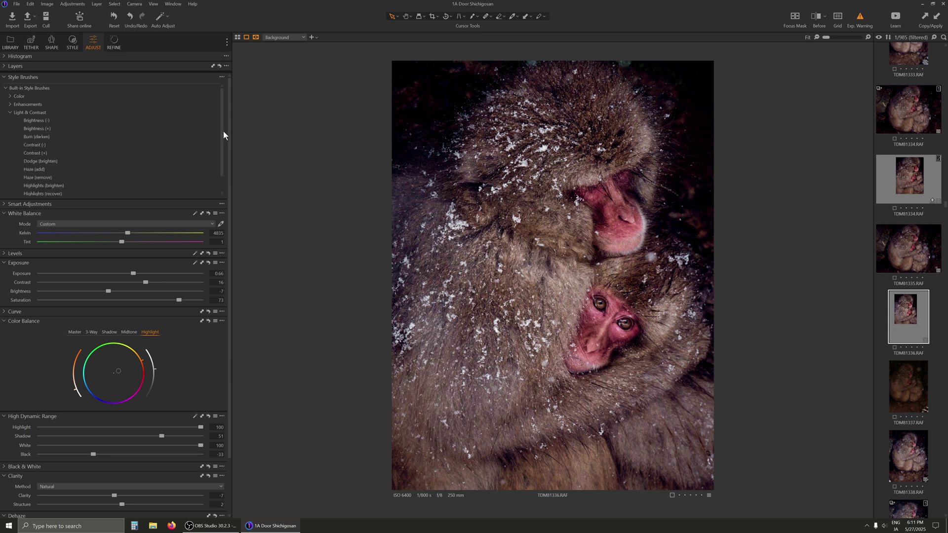
pyautogui.moveTo(220, 164); pyautogui.dragTo(227, 184)
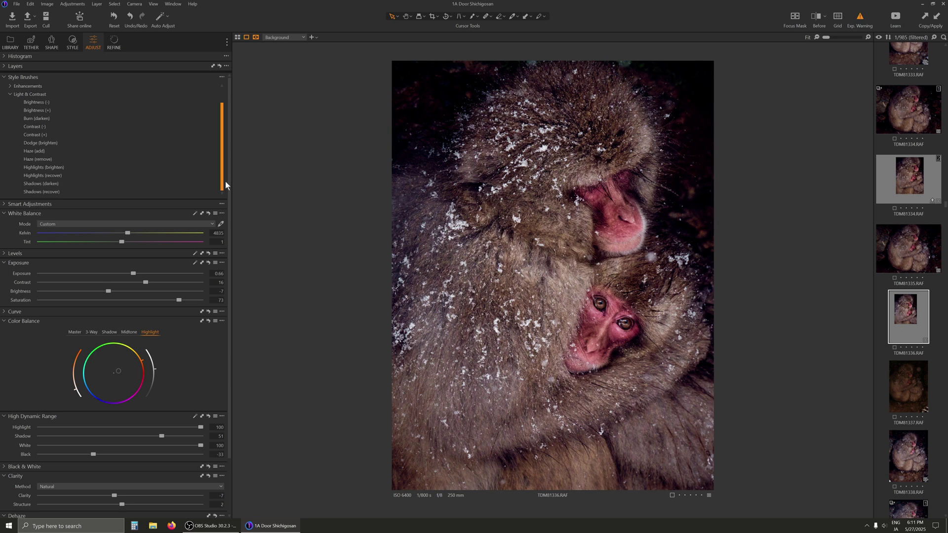
pyautogui.click(85, 160)
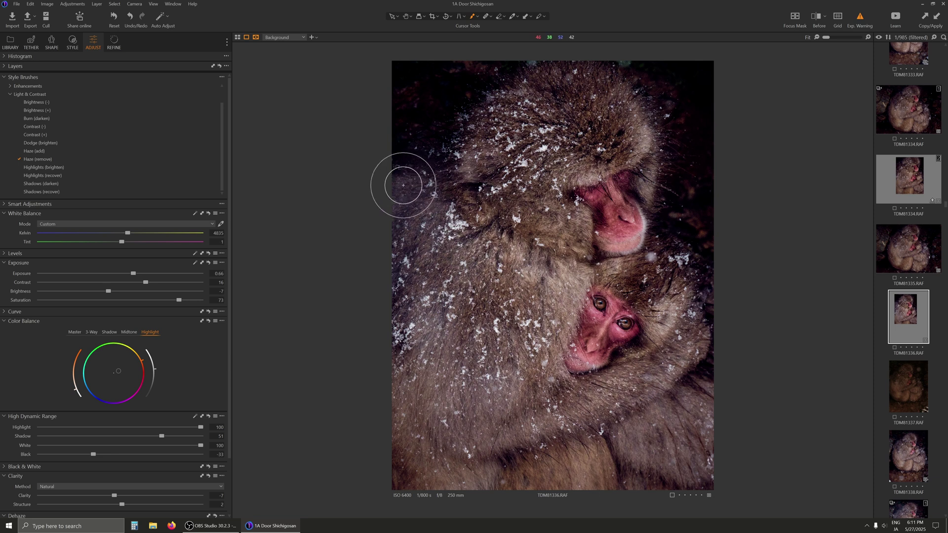
pyautogui.moveTo(404, 185)
pyautogui.mouseDown()
pyautogui.moveTo(424, 199)
pyautogui.moveTo(394, 216)
pyautogui.moveTo(434, 211)
pyautogui.moveTo(393, 255)
pyautogui.moveTo(426, 224)
pyautogui.moveTo(447, 222)
pyautogui.moveTo(429, 260)
pyautogui.moveTo(395, 279)
pyautogui.moveTo(451, 239)
pyautogui.moveTo(460, 249)
pyautogui.moveTo(421, 274)
pyautogui.moveTo(403, 301)
pyautogui.moveTo(442, 282)
pyautogui.moveTo(461, 256)
pyautogui.moveTo(451, 285)
pyautogui.moveTo(413, 313)
pyautogui.moveTo(410, 326)
pyautogui.moveTo(441, 298)
pyautogui.moveTo(427, 337)
pyautogui.moveTo(444, 336)
pyautogui.moveTo(447, 358)
pyautogui.mouseUp()
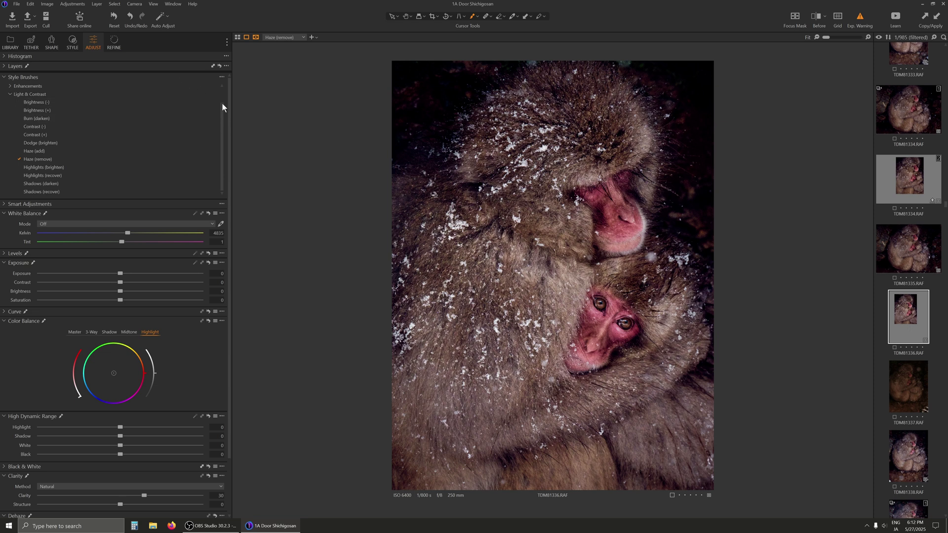
pyautogui.moveTo(222, 111); pyautogui.dragTo(222, 94)
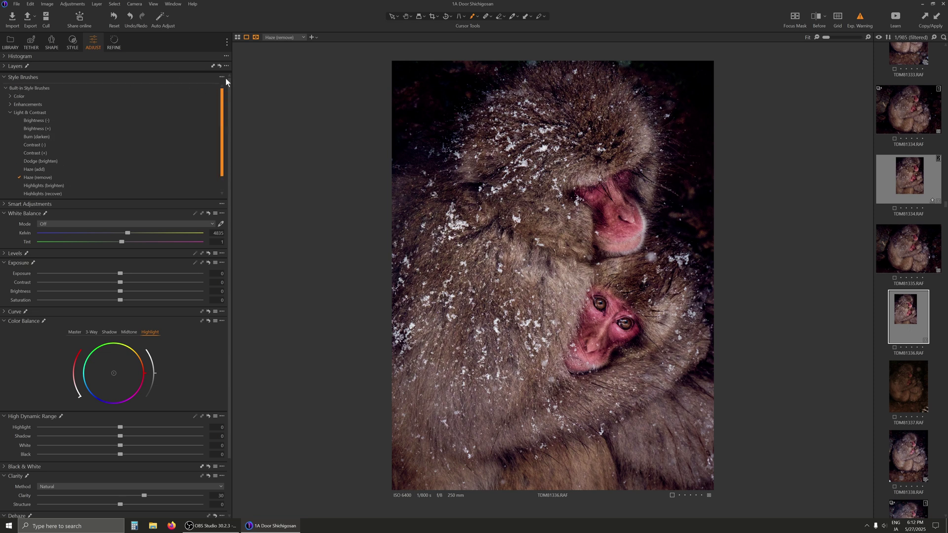
pyautogui.click(5, 79)
pyautogui.click(4, 79)
pyautogui.moveTo(222, 164); pyautogui.dragTo(227, 234)
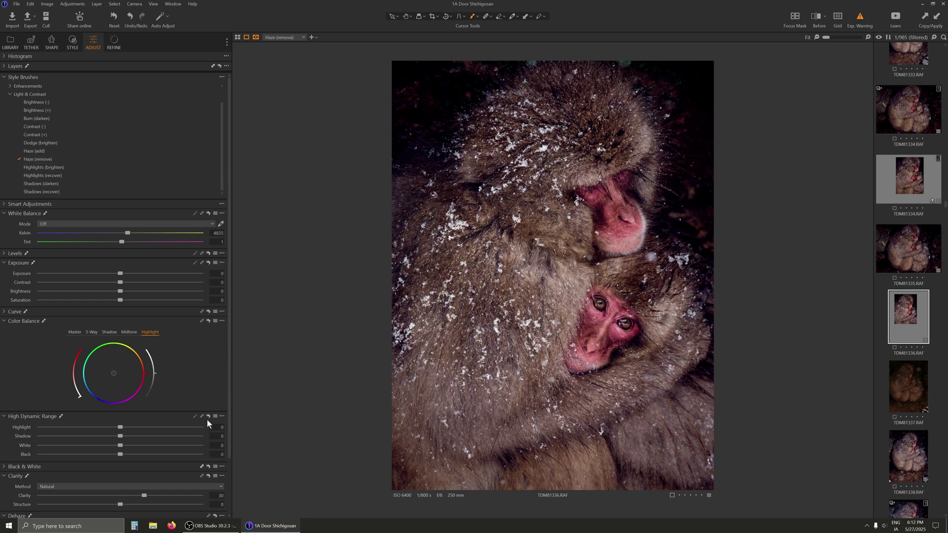
pyautogui.moveTo(230, 342); pyautogui.dragTo(229, 390)
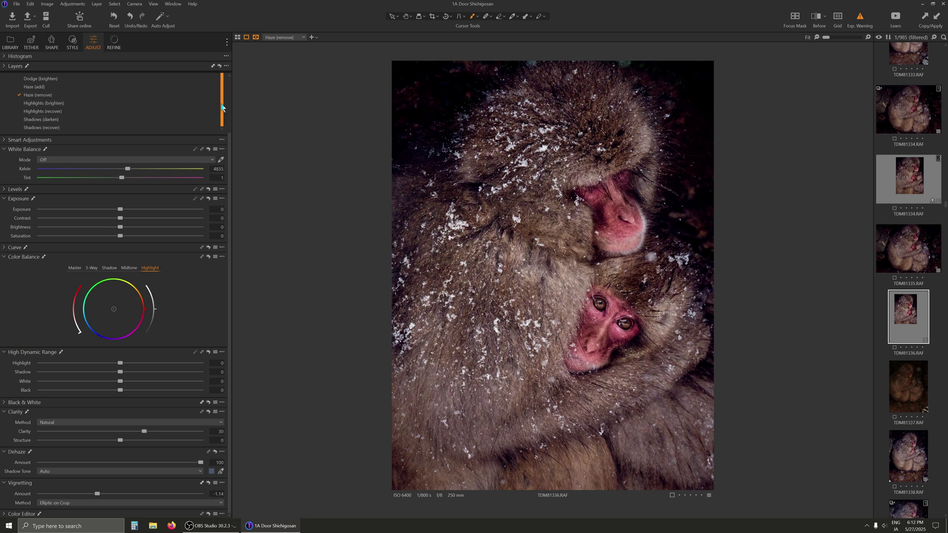
pyautogui.moveTo(223, 108); pyautogui.dragTo(223, 97)
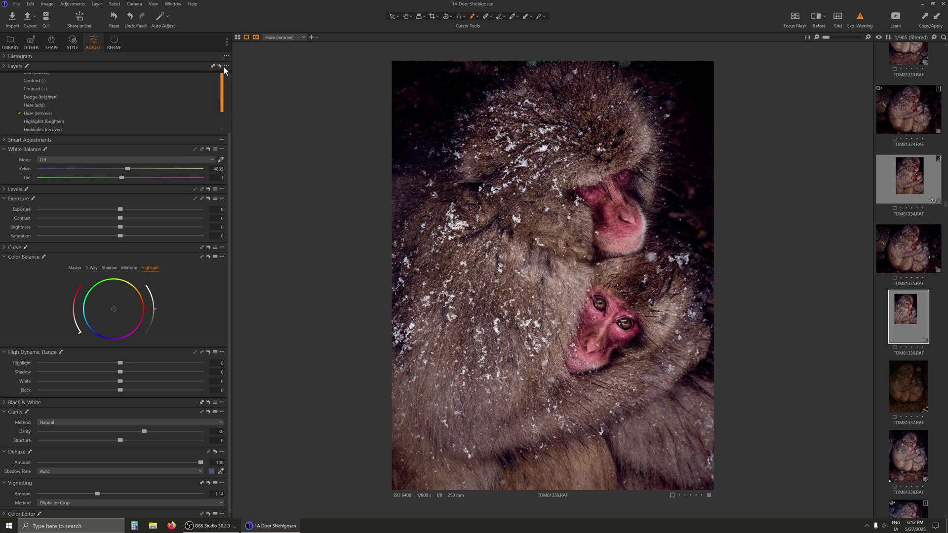
# Step: Try different Dehaze amounts on the Haze (remove) layer, ending at 100
pyautogui.click(3, 67)
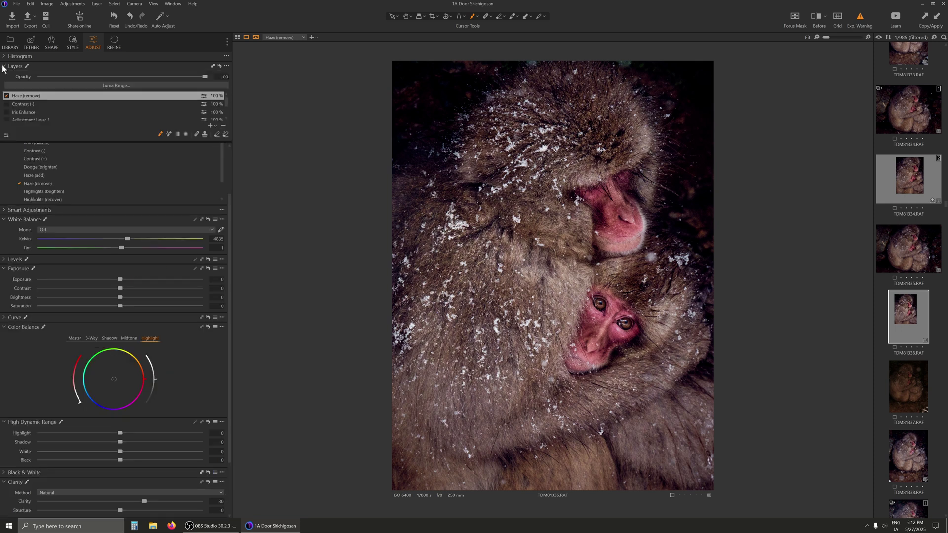
pyautogui.doubleClick(59, 97)
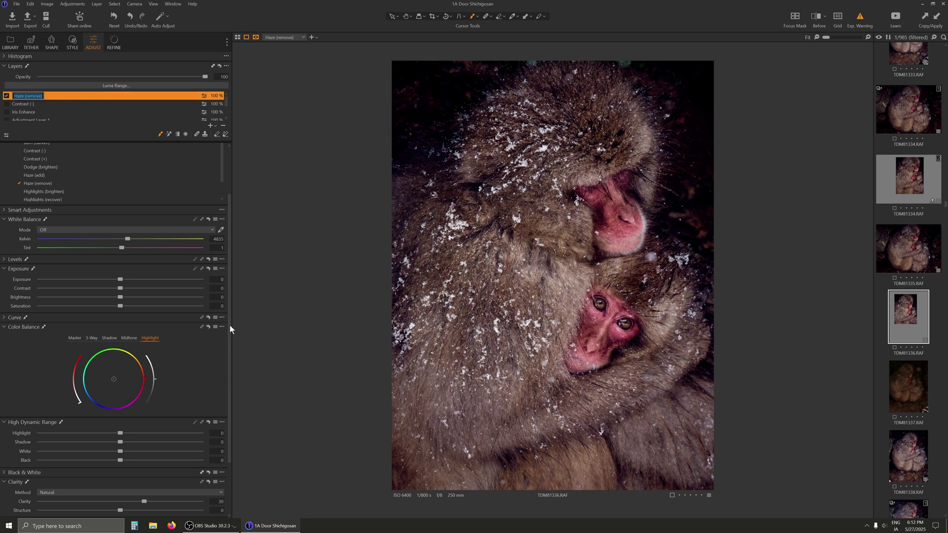
pyautogui.moveTo(230, 325); pyautogui.dragTo(230, 400)
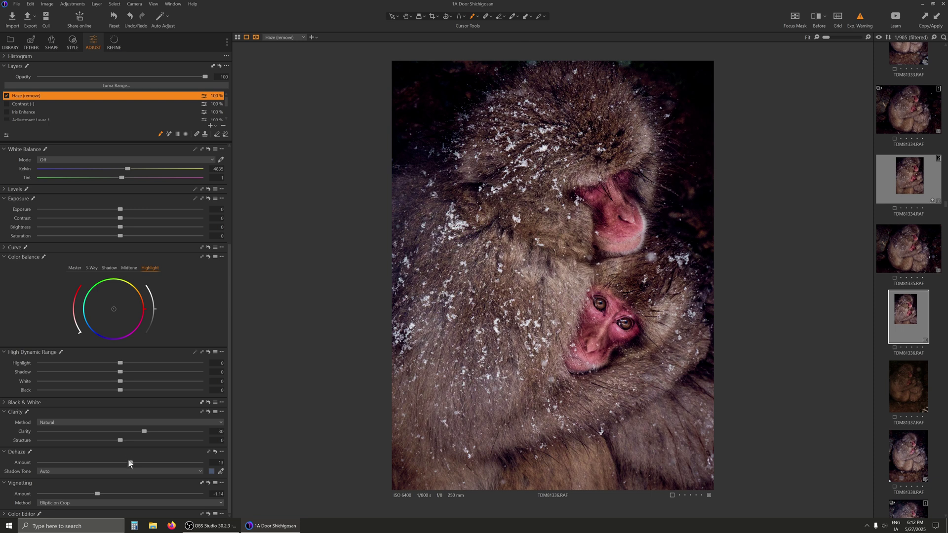
pyautogui.moveTo(130, 462); pyautogui.dragTo(249, 476)
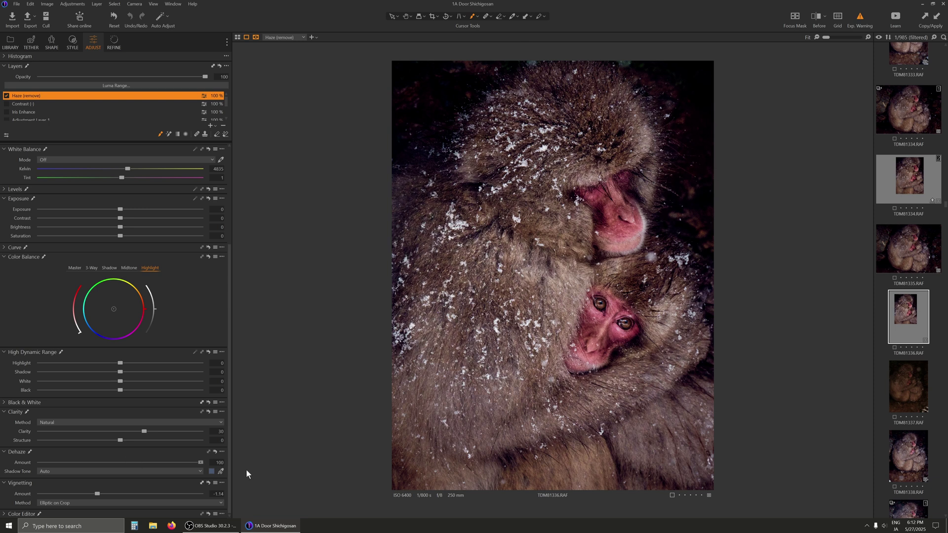
# Step: Switch the Haze (remove) layer off and on twice to compare the photo with and without it
pyautogui.click(6, 96)
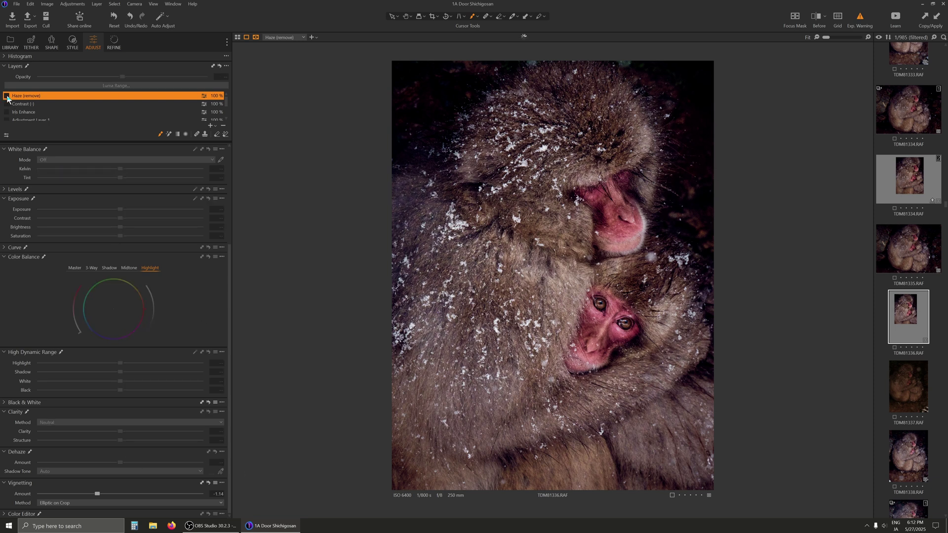
pyautogui.click(6, 97)
pyautogui.click(6, 96)
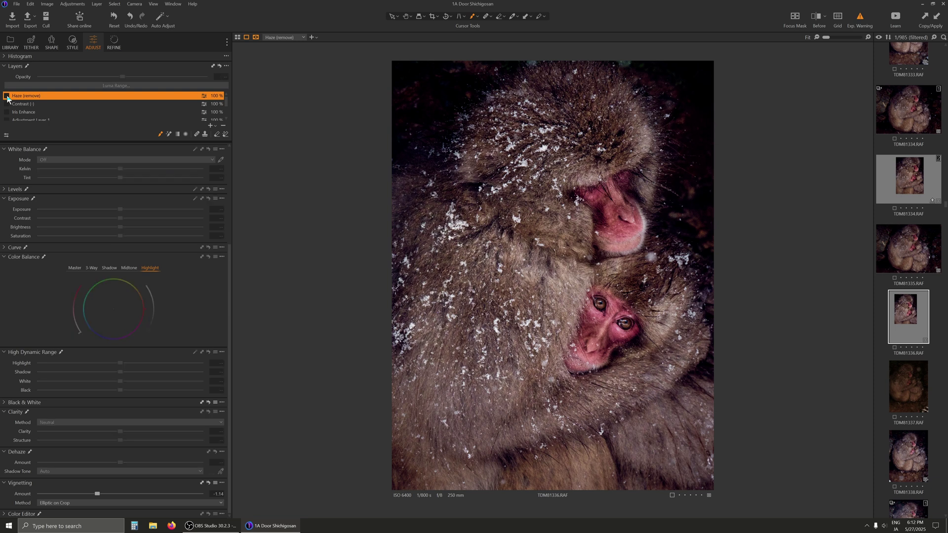
pyautogui.click(6, 97)
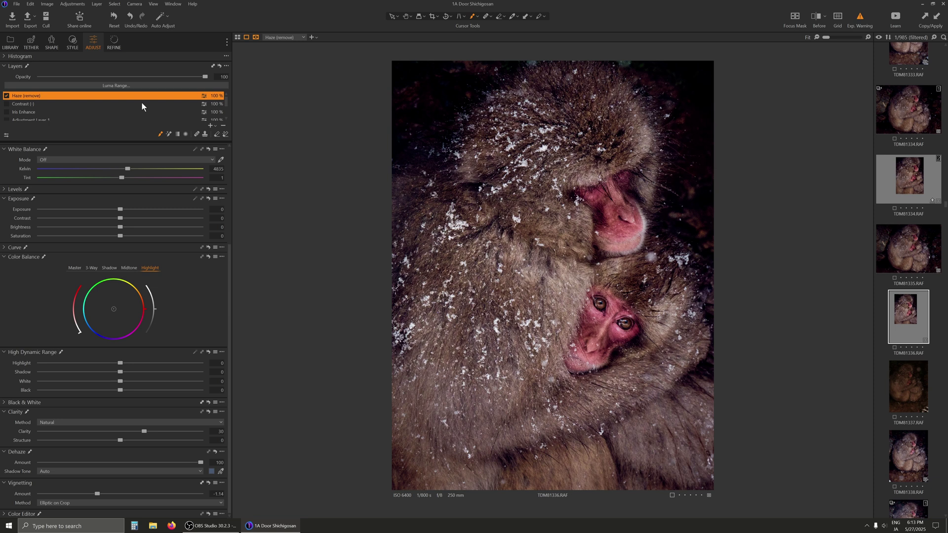
# Step: Add an empty adjustment layer above Haze (remove) and brush its mask down the left side of the larger monkey's back
pyautogui.click(210, 126)
pyautogui.doubleClick(111, 97)
pyautogui.rightClick(136, 95)
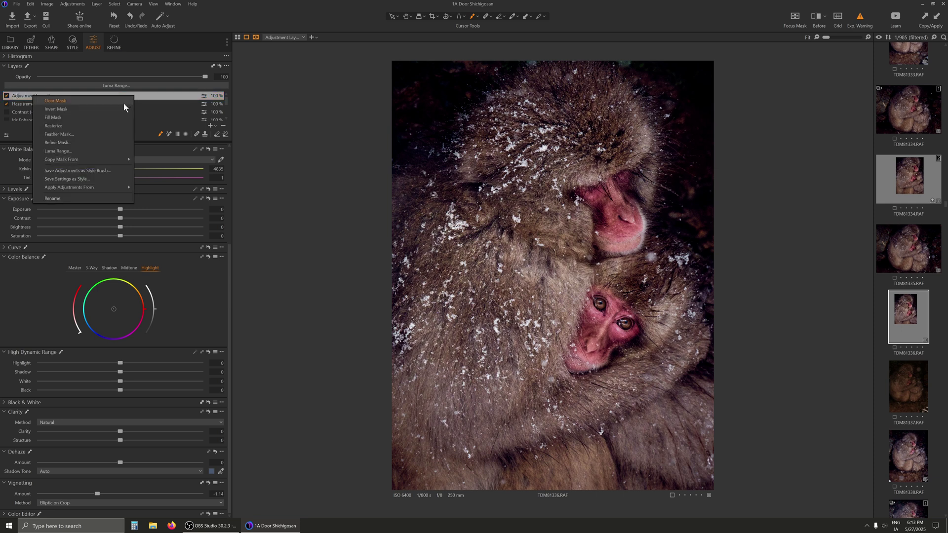
pyautogui.click(165, 97)
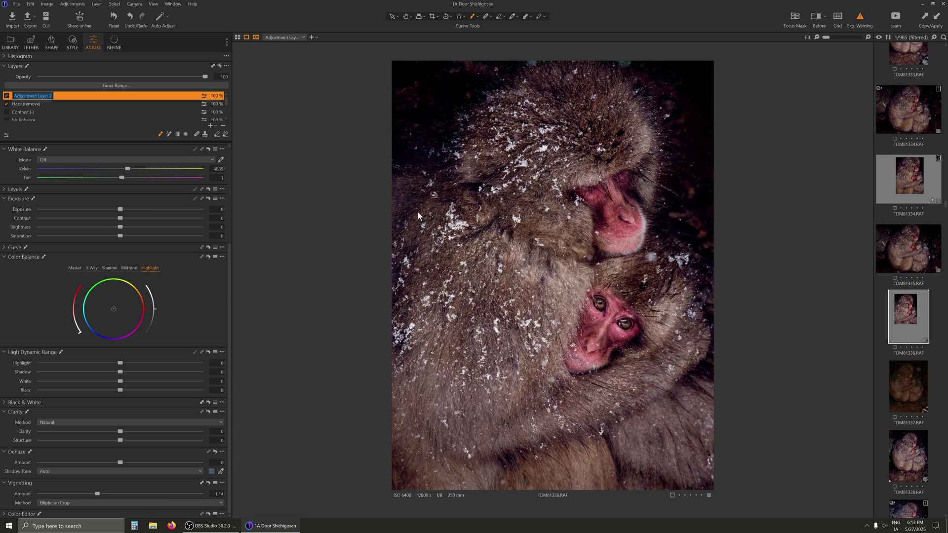
pyautogui.click(473, 18)
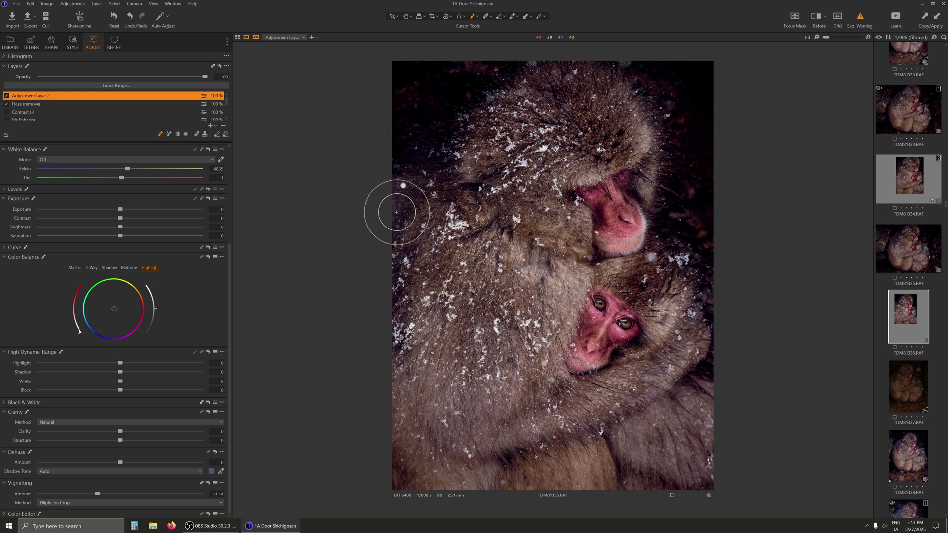
pyautogui.click(409, 174)
pyautogui.moveTo(409, 174)
pyautogui.mouseDown()
pyautogui.moveTo(381, 222)
pyautogui.moveTo(383, 239)
pyautogui.moveTo(413, 177)
pyautogui.moveTo(436, 175)
pyautogui.moveTo(389, 322)
pyautogui.mouseUp()
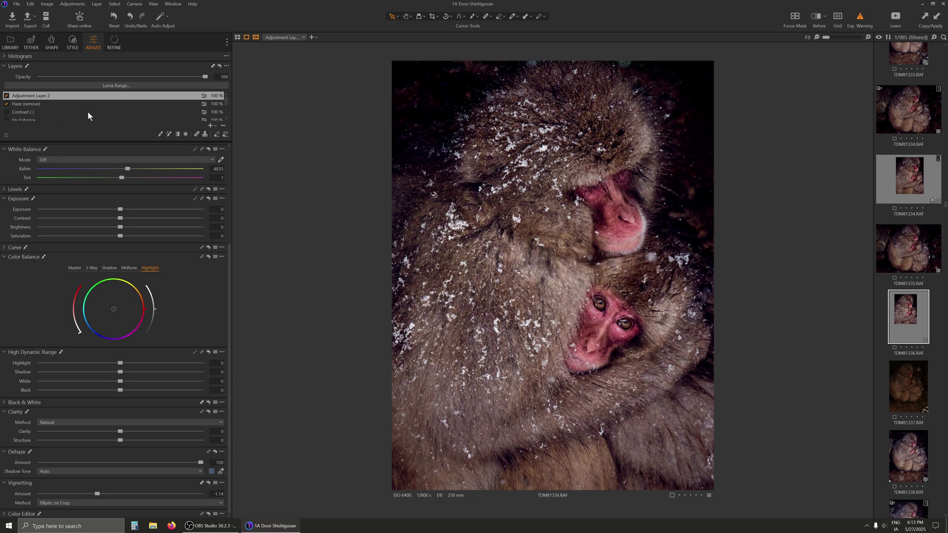
# Step: Add another empty adjustment layer at the top of the layer stack
pyautogui.scroll(-3, 225, 104)
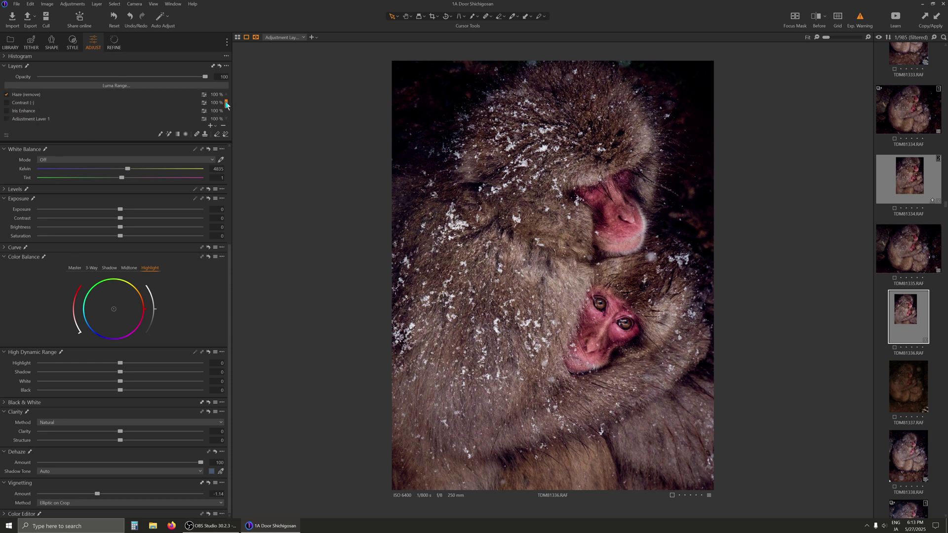
pyautogui.scroll(3, 226, 111)
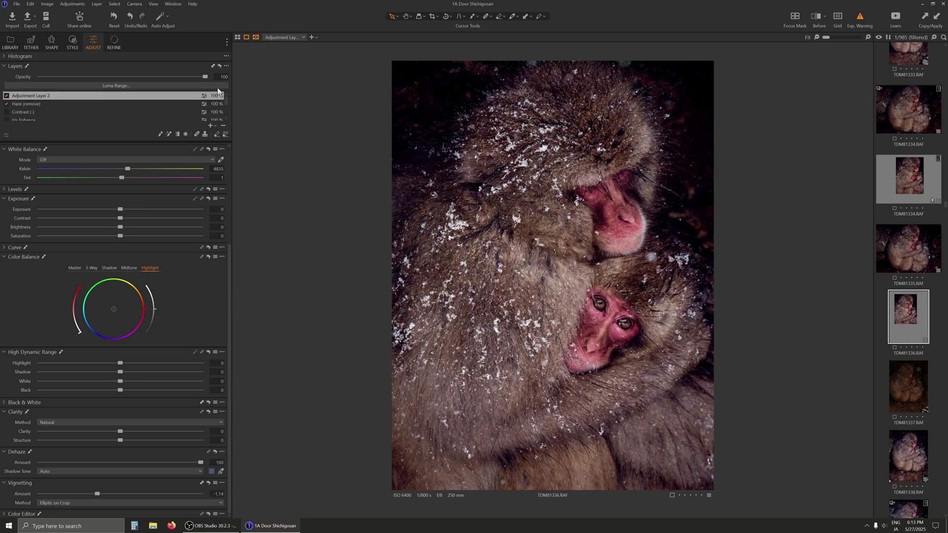
pyautogui.click(209, 126)
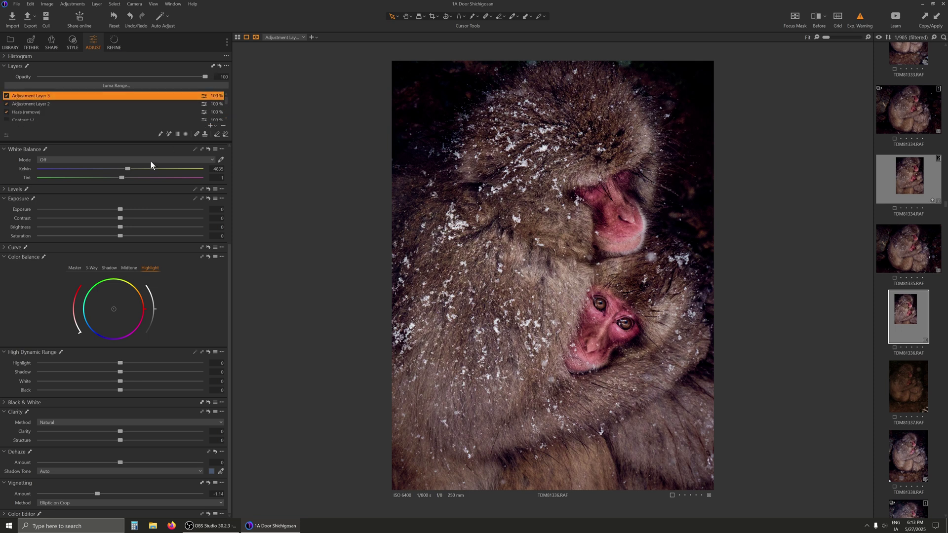
# Step: Paint the built-in Shadows (darken) style brush from Light & Contrast down the left edge of the larger monkey's back
pyautogui.moveTo(224, 97)
pyautogui.mouseDown()
pyautogui.moveTo(226, 114)
pyautogui.moveTo(223, 83)
pyautogui.mouseUp()
pyautogui.click(4, 66)
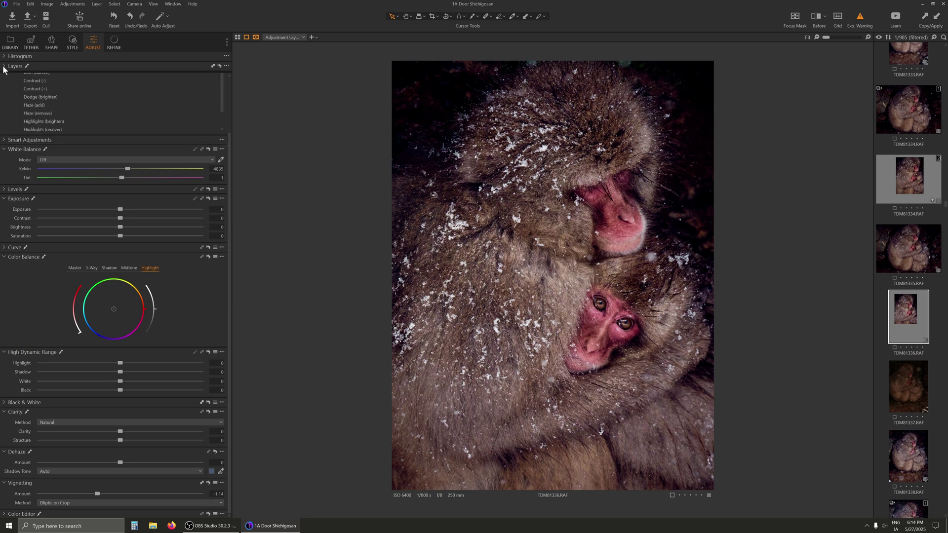
pyautogui.scroll(-3, 188, 106)
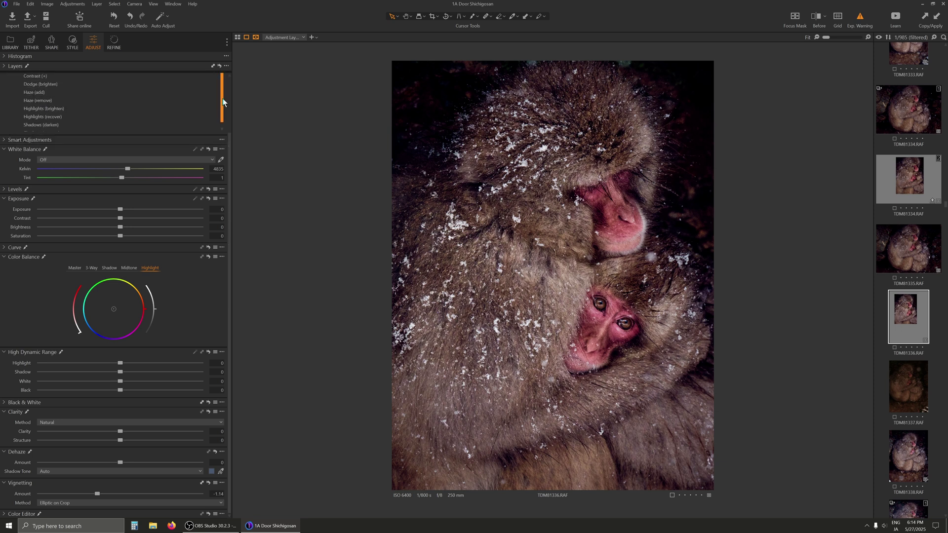
pyautogui.click(152, 121)
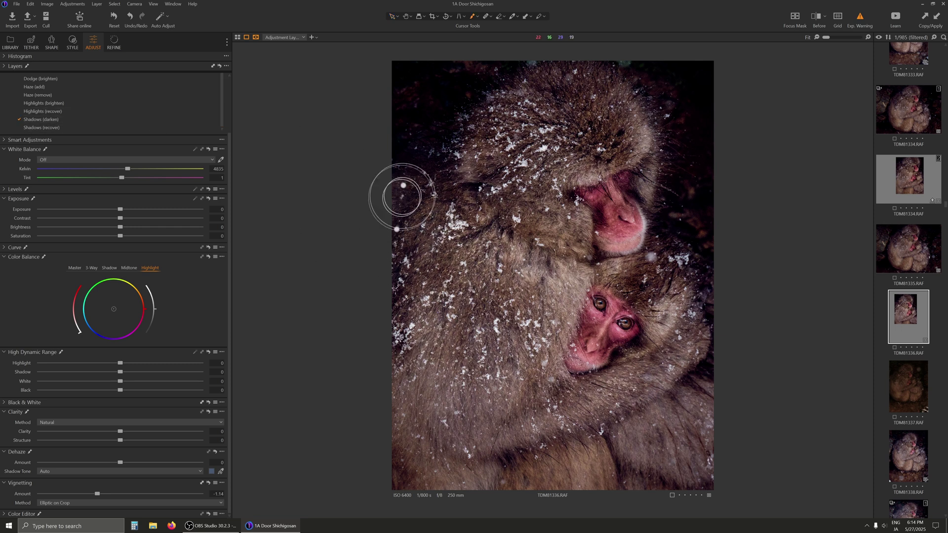
pyautogui.moveTo(409, 180)
pyautogui.mouseDown()
pyautogui.moveTo(380, 224)
pyautogui.moveTo(412, 166)
pyautogui.moveTo(364, 226)
pyautogui.moveTo(423, 157)
pyautogui.moveTo(376, 228)
pyautogui.moveTo(400, 176)
pyautogui.mouseUp()
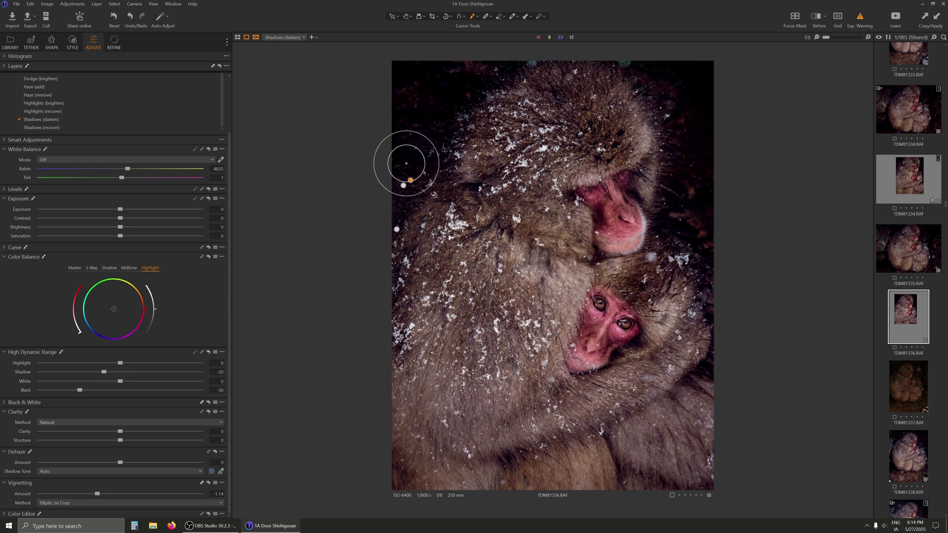
pyautogui.moveTo(402, 159)
pyautogui.mouseDown()
pyautogui.moveTo(408, 152)
pyautogui.moveTo(364, 257)
pyautogui.mouseUp()
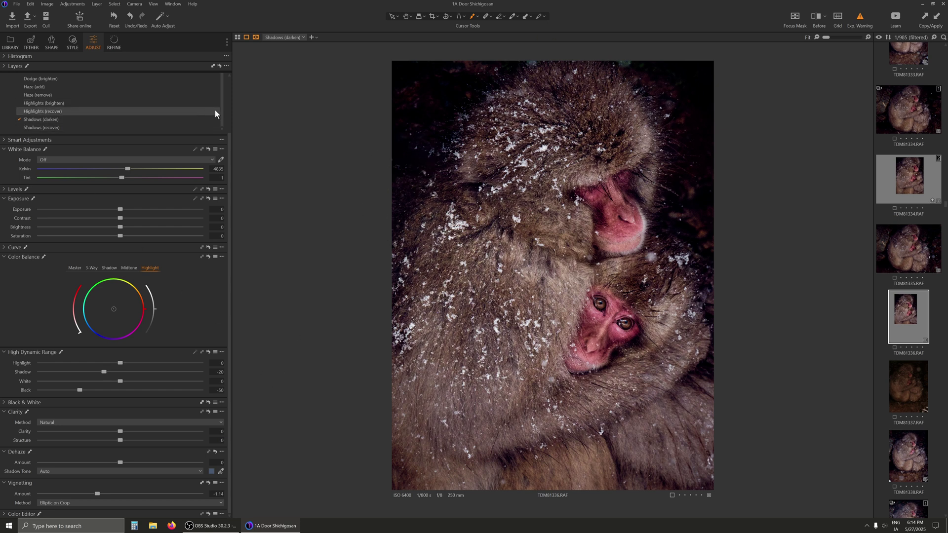
# Step: Review the built-in style brushes in the Color, Enhancements and Light & Contrast groups
pyautogui.scroll(1, 221, 103)
pyautogui.moveTo(230, 159); pyautogui.dragTo(232, 95)
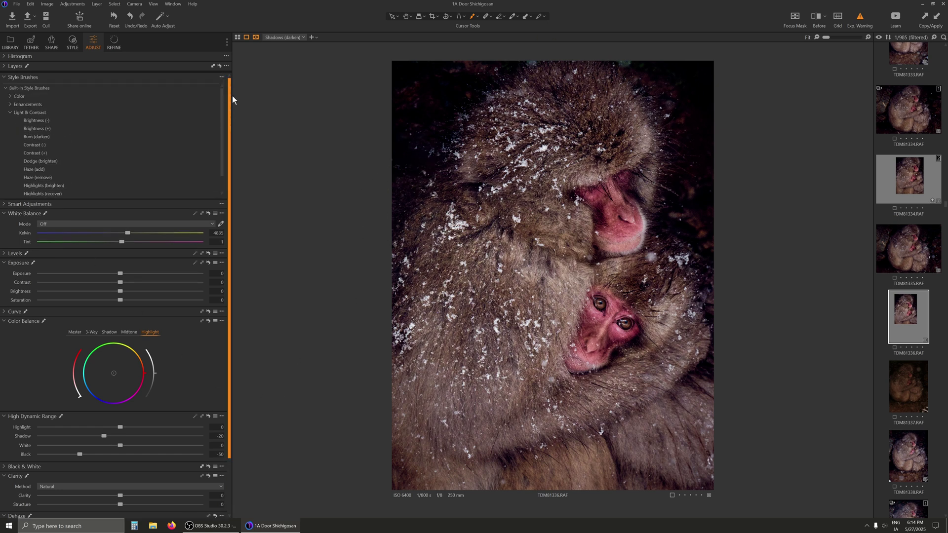
pyautogui.click(9, 113)
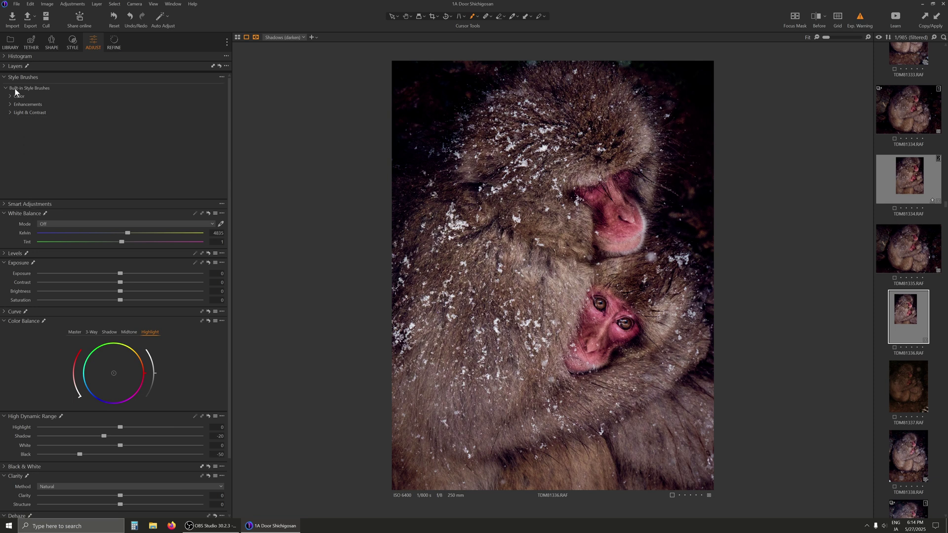
pyautogui.click(4, 77)
pyautogui.click(4, 77)
pyautogui.click(6, 90)
pyautogui.click(6, 89)
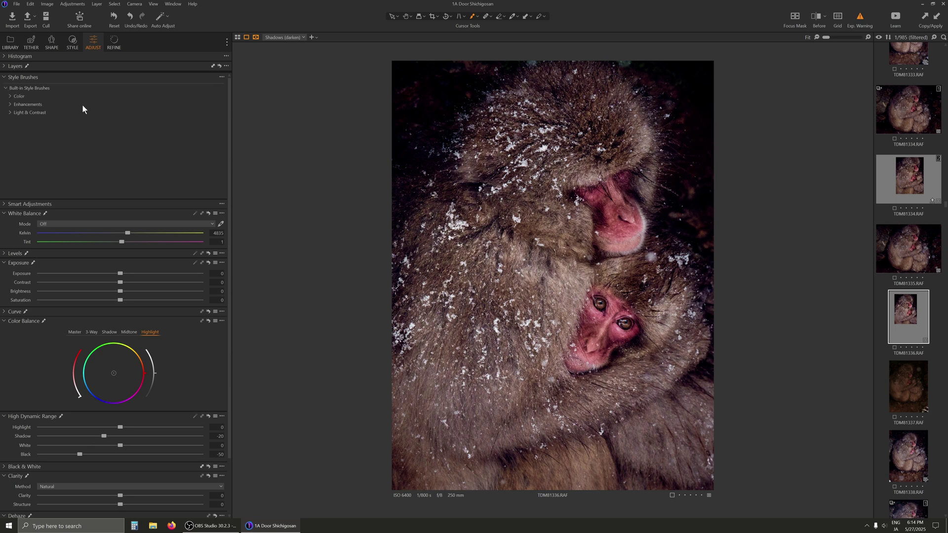
pyautogui.click(10, 104)
pyautogui.click(9, 96)
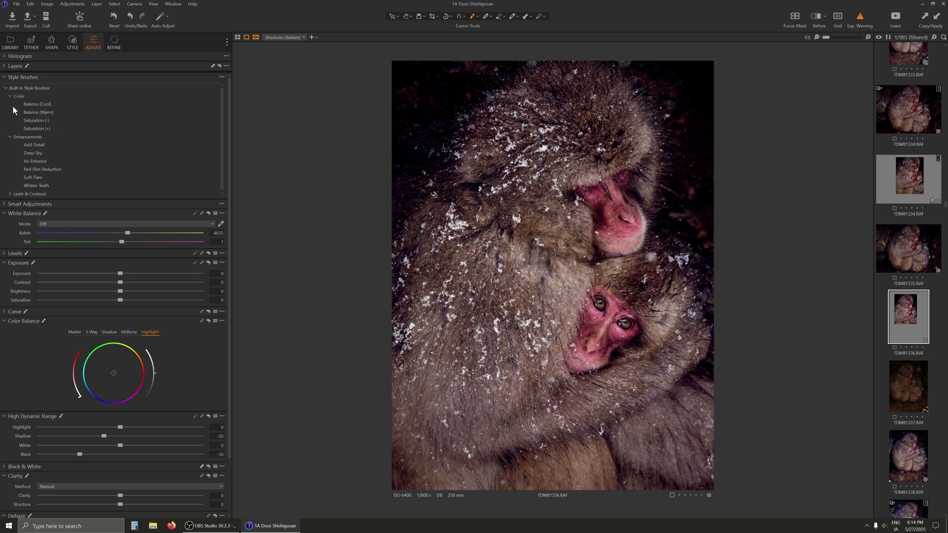
pyautogui.scroll(-1, 222, 141)
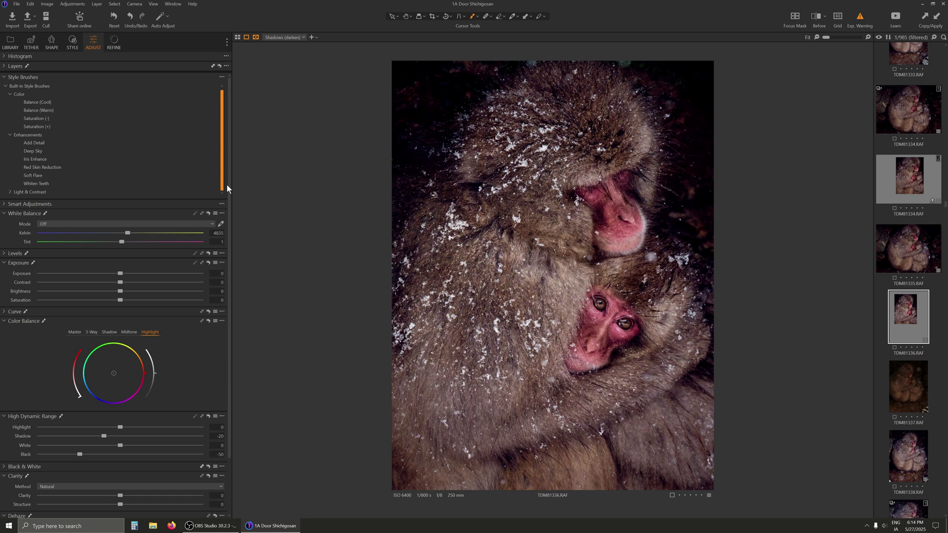
pyautogui.click(10, 192)
pyautogui.moveTo(222, 112); pyautogui.dragTo(227, 189)
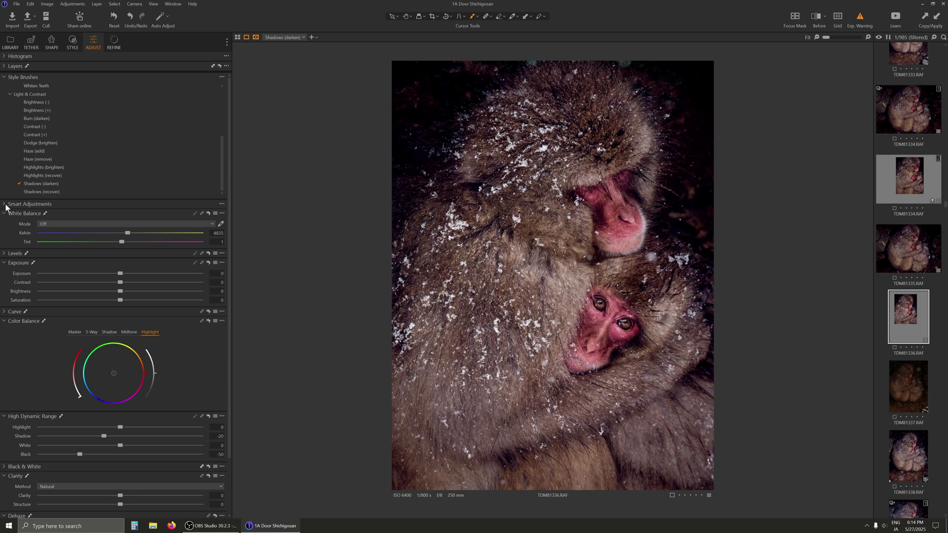
# Step: Switch off the Shadows (darken) layer of TDM81336.RAF
pyautogui.click(2, 66)
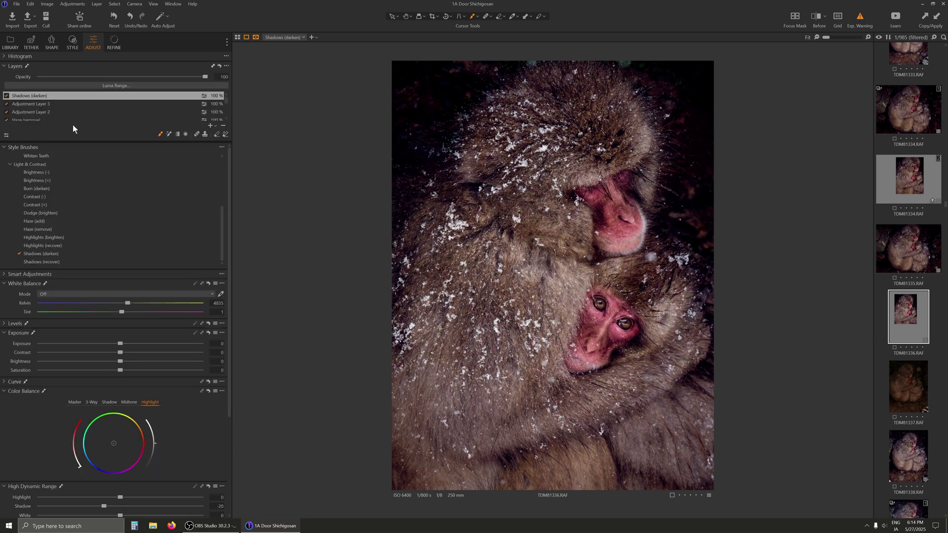
pyautogui.click(6, 95)
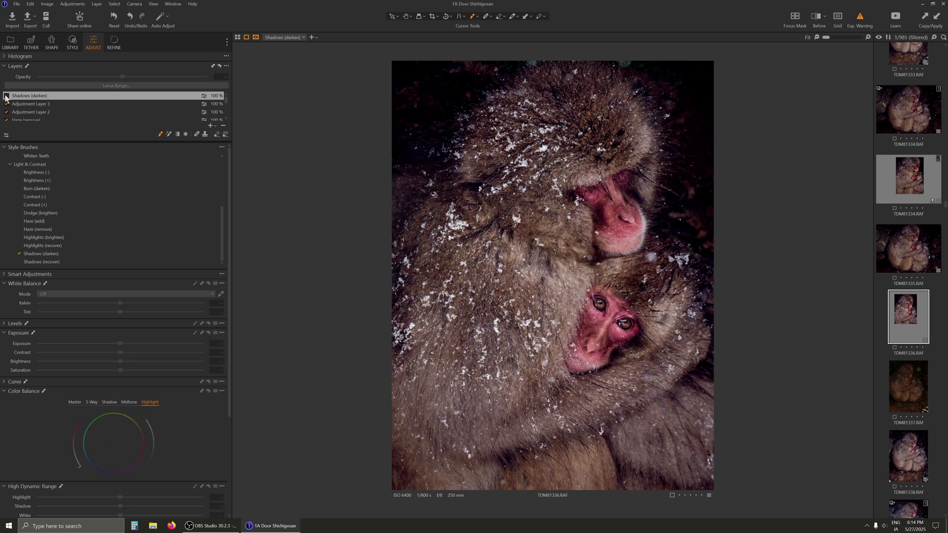
# Step: Tighten the crop of TDM81336.RAF around both monkeys, trimming the left side and bottom, and shift the photo within it
pyautogui.click(432, 15)
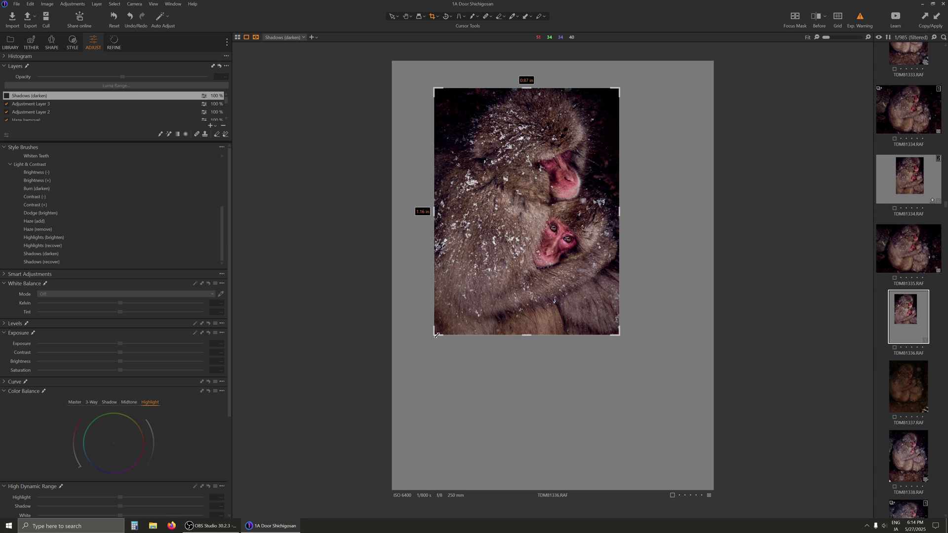
pyautogui.moveTo(437, 335); pyautogui.dragTo(455, 326)
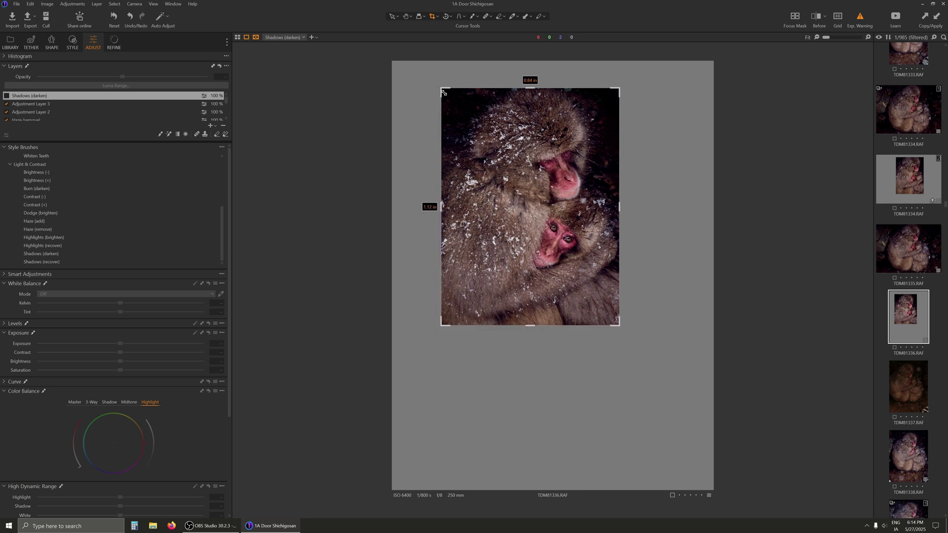
pyautogui.moveTo(443, 92); pyautogui.dragTo(448, 99)
pyautogui.moveTo(530, 166); pyautogui.dragTo(533, 161)
pyautogui.click(393, 16)
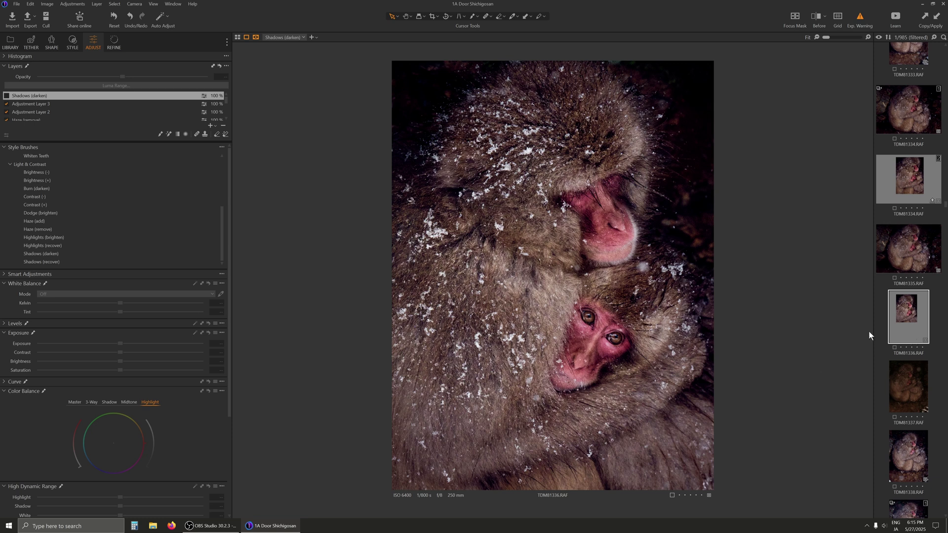
# Step: Apply the previously copied adjustments to the unedited photo TDM81337.RAF
pyautogui.click(908, 390)
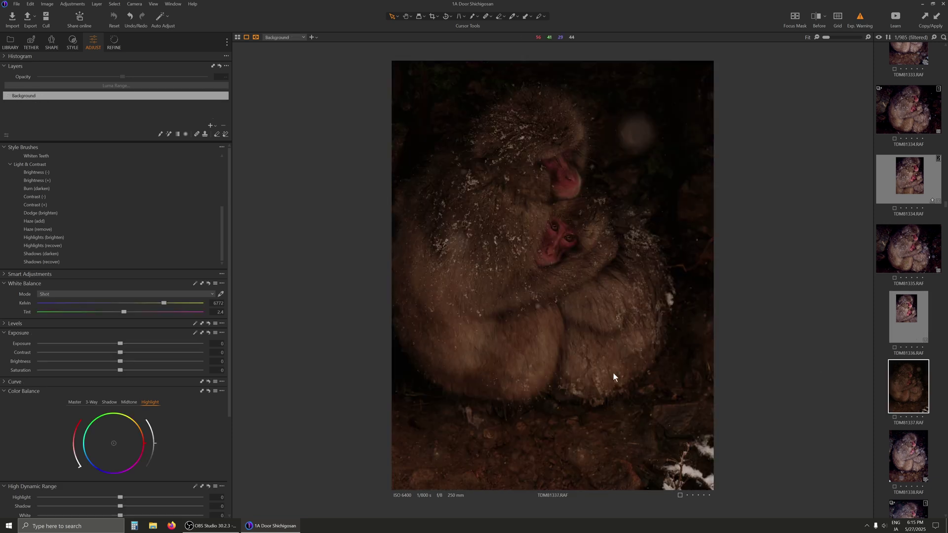
pyautogui.click(72, 4)
pyautogui.click(75, 27)
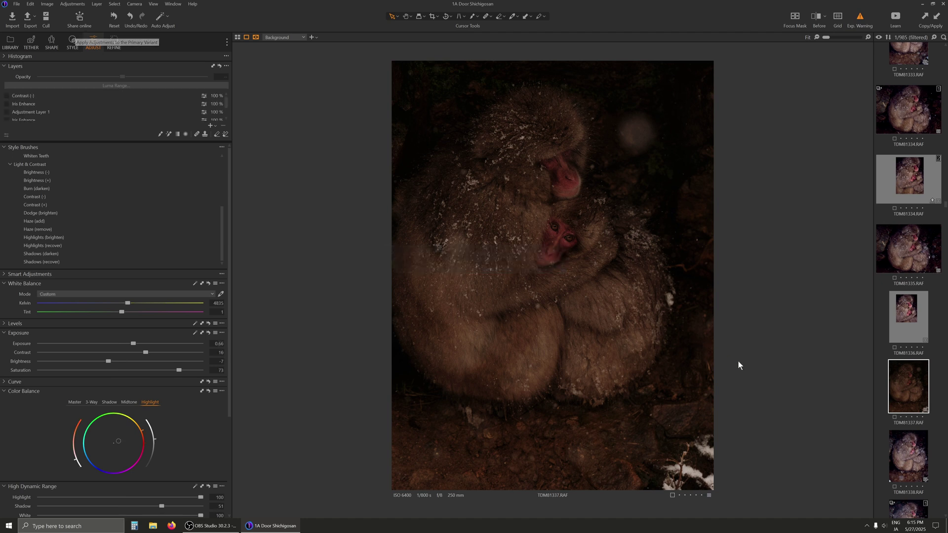
# Step: Reset the pasted crop of TDM81337.RAF to the full frame
pyautogui.click(433, 16)
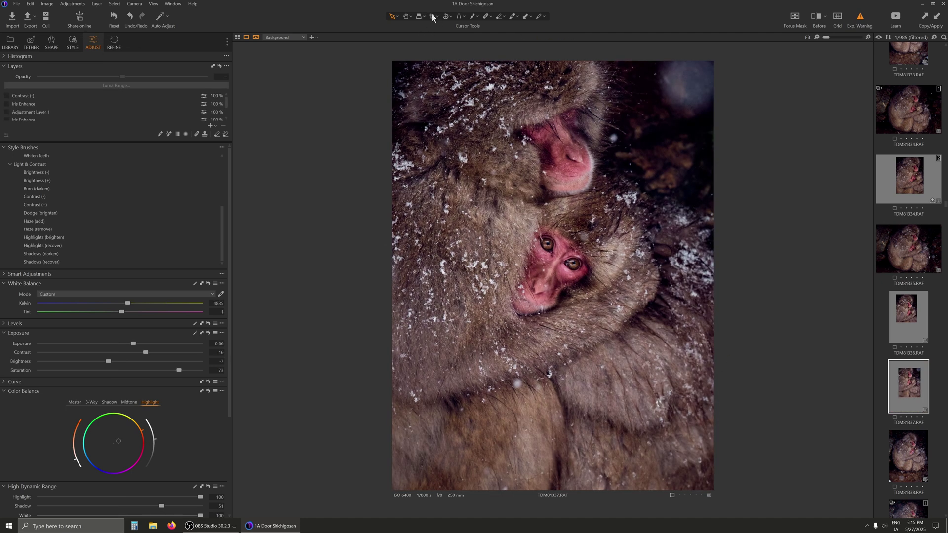
pyautogui.rightClick(541, 163)
pyautogui.click(590, 157)
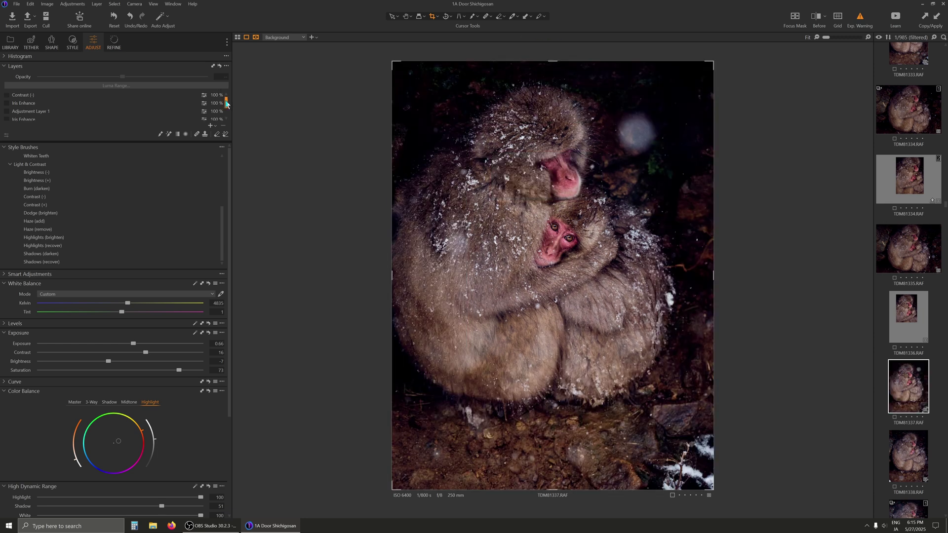
# Step: Look through the layers of TDM81337.RAF and copy its adjustments
pyautogui.moveTo(227, 101)
pyautogui.mouseDown()
pyautogui.moveTo(231, 118)
pyautogui.moveTo(233, 92)
pyautogui.moveTo(226, 111)
pyautogui.mouseUp()
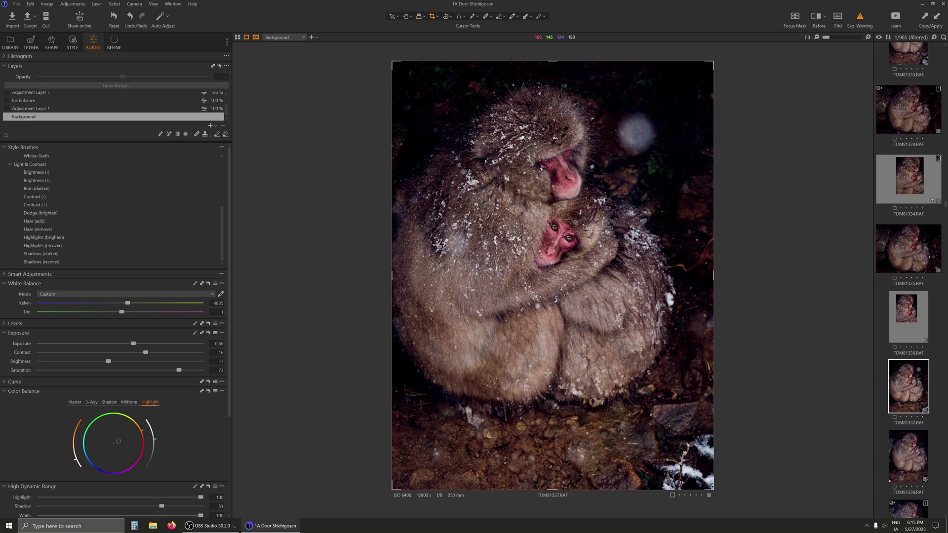
pyautogui.click(79, 5)
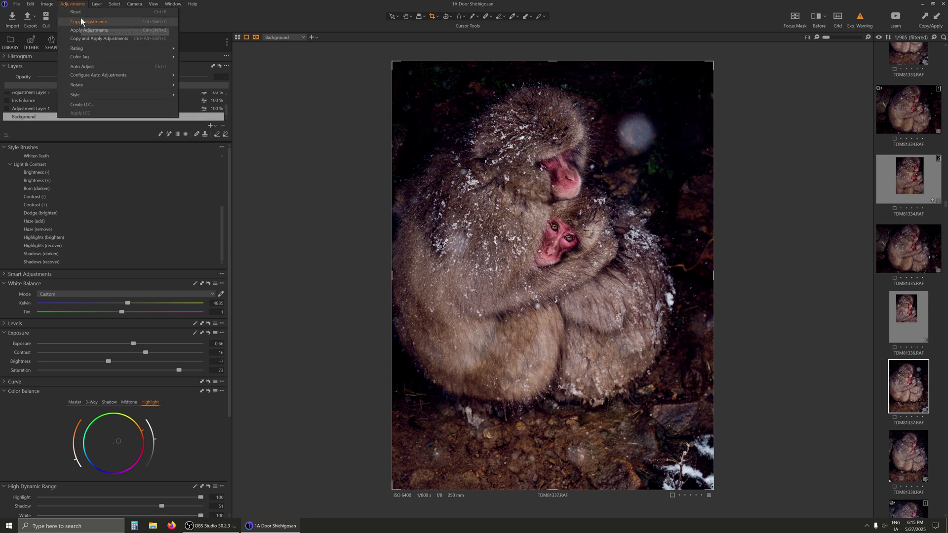
pyautogui.click(81, 22)
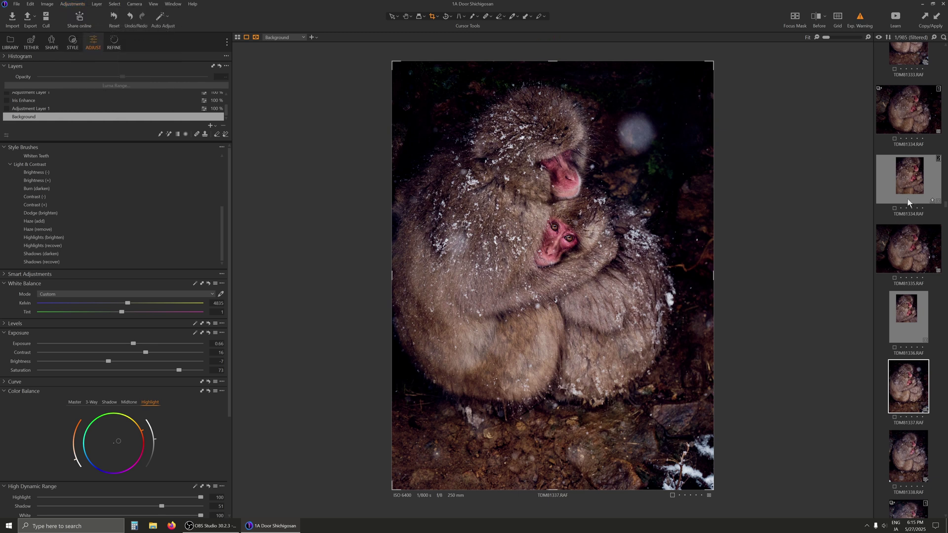
# Step: Deselect the current photo and apply the copied adjustments to the unedited photo TDM81244.RAF
pyautogui.hotkey('ctrl', 'd')
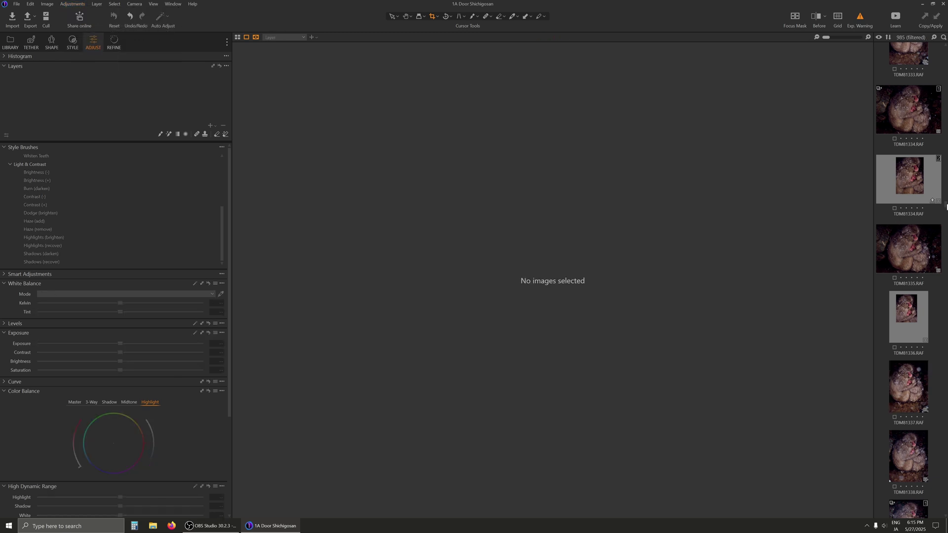
pyautogui.moveTo(947, 206); pyautogui.dragTo(945, 168)
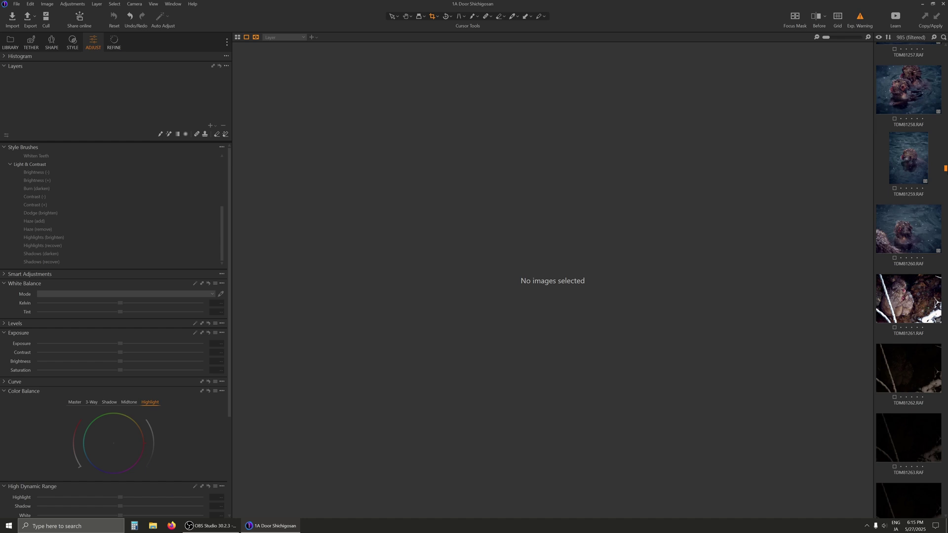
pyautogui.scroll(10, 935, 303)
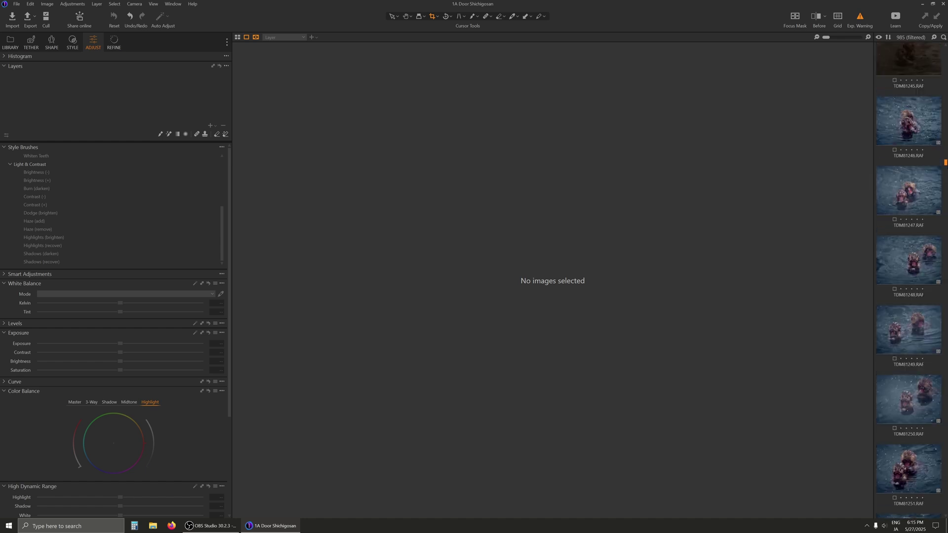
pyautogui.click(921, 161)
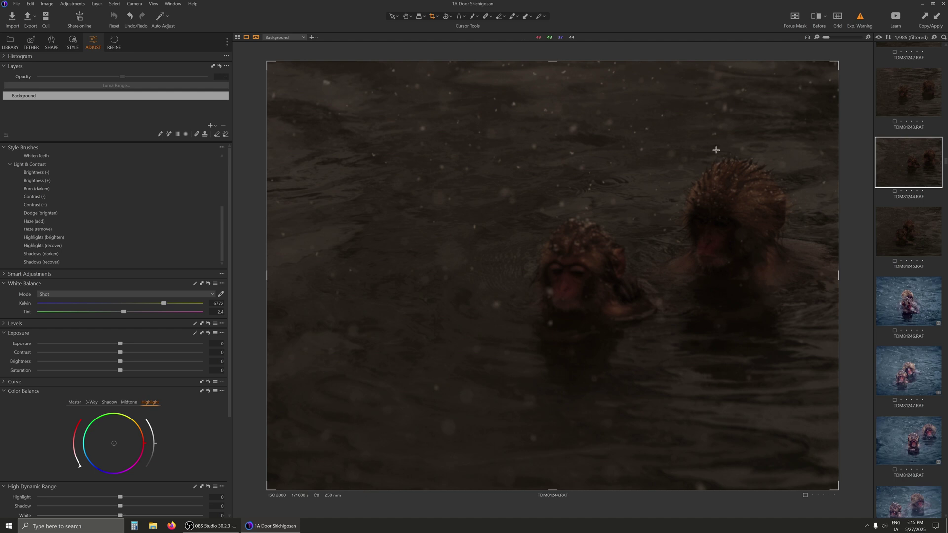
pyautogui.click(72, 4)
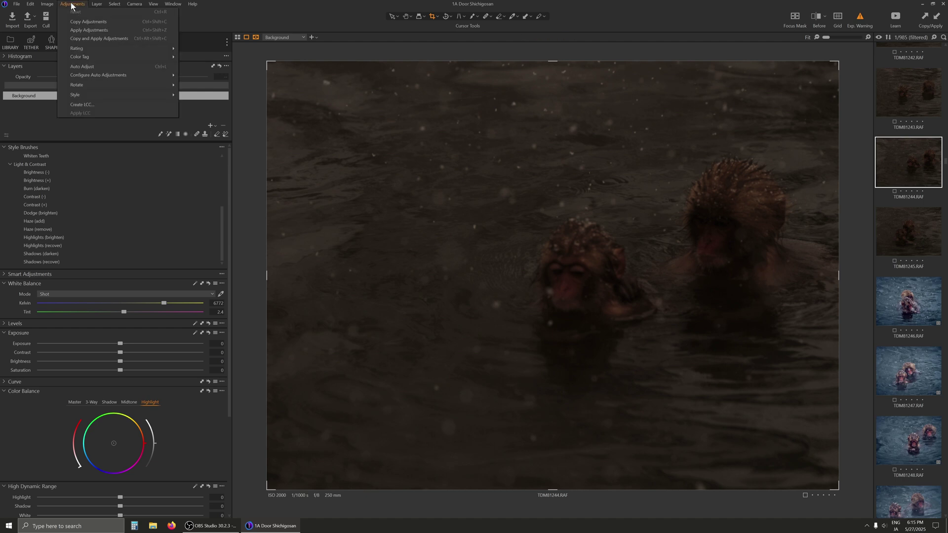
pyautogui.click(89, 30)
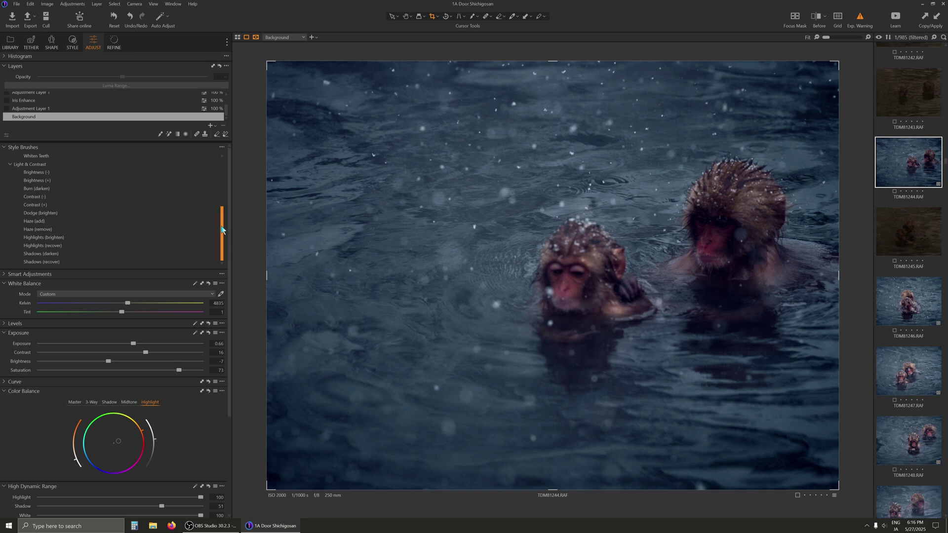
pyautogui.moveTo(222, 229); pyautogui.dragTo(222, 182)
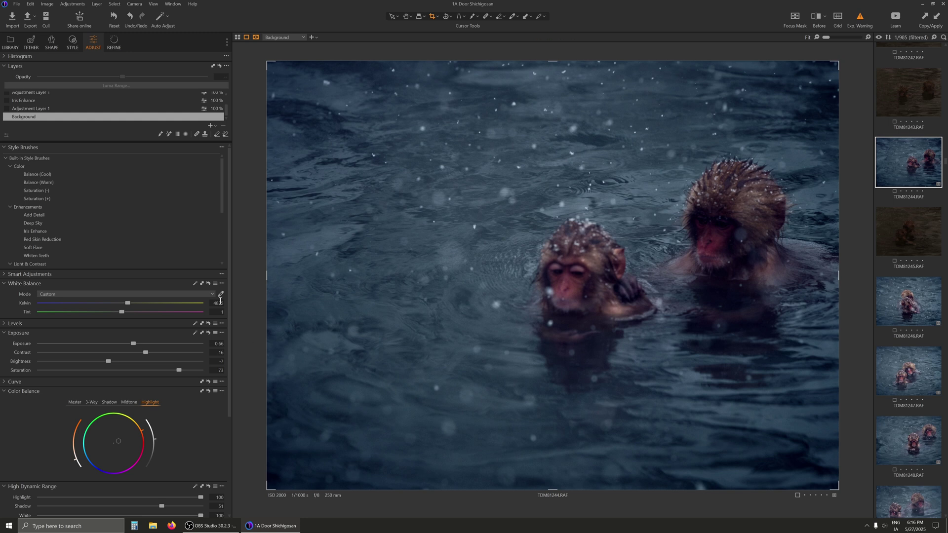
# Step: Apply the copied adjustments to the unedited photo TDM81245.RAF
pyautogui.click(911, 237)
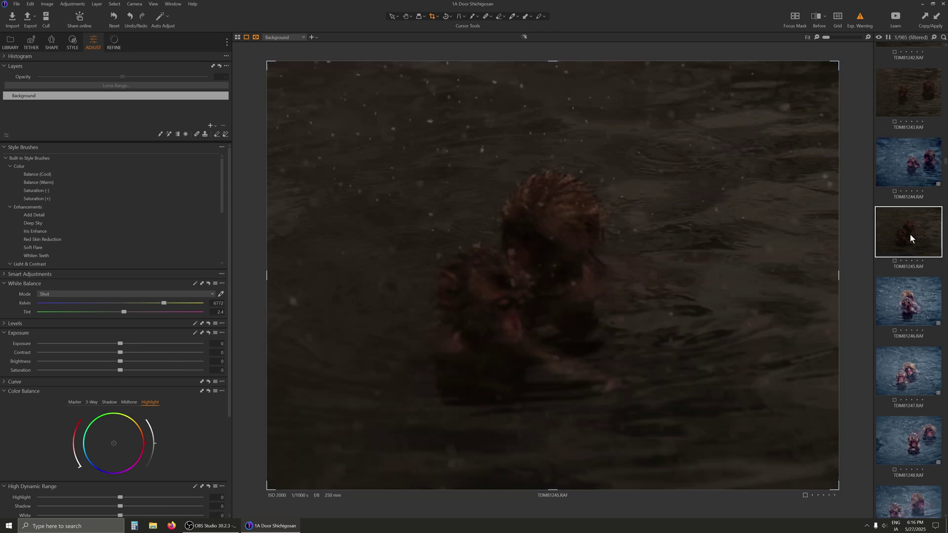
pyautogui.click(78, 5)
pyautogui.click(82, 29)
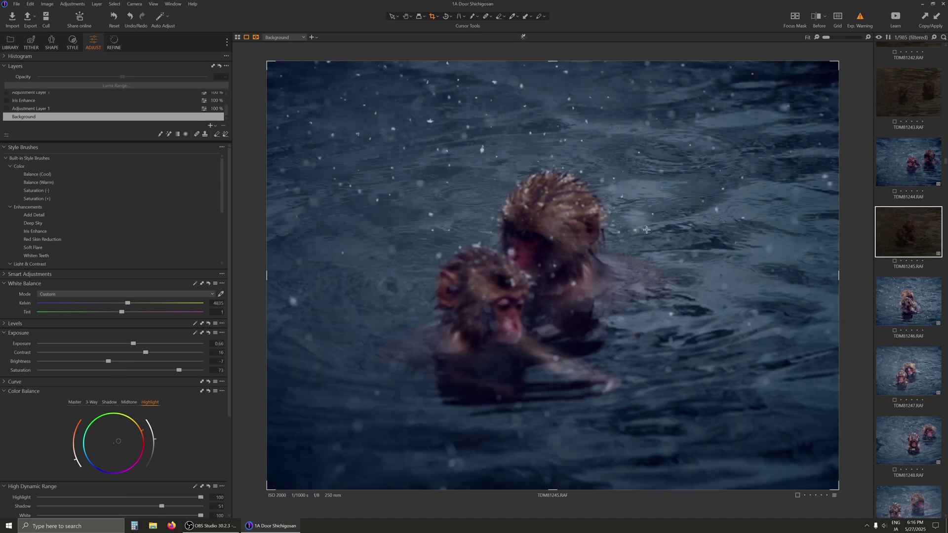
# Step: Apply the copied adjustments to TDM81243.RAF and inspect the monkey in profile at 50% magnification
pyautogui.scroll(2, 919, 198)
pyautogui.click(922, 165)
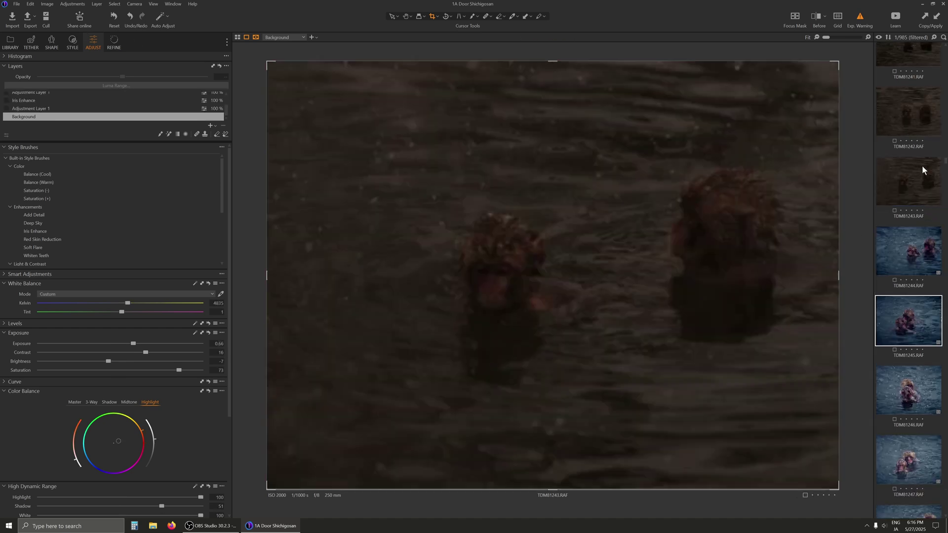
pyautogui.click(73, 4)
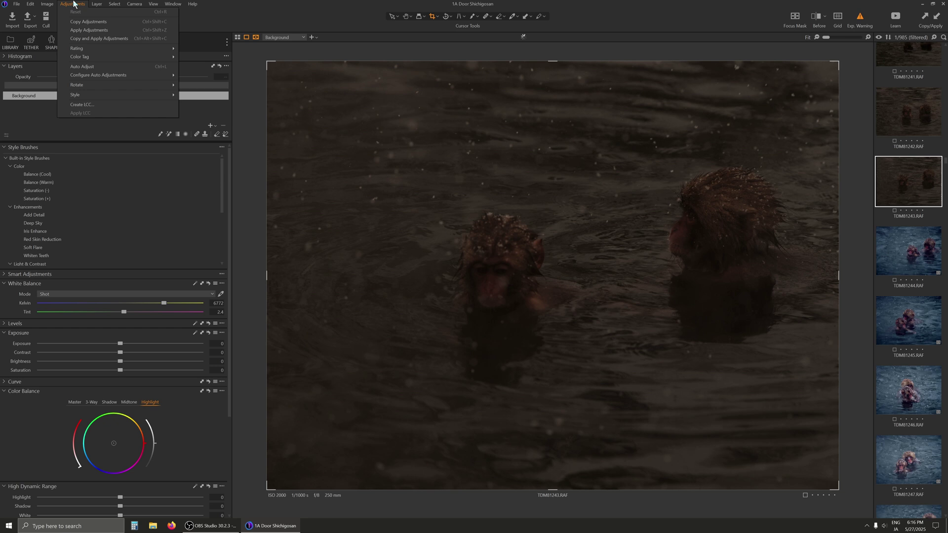
pyautogui.click(85, 31)
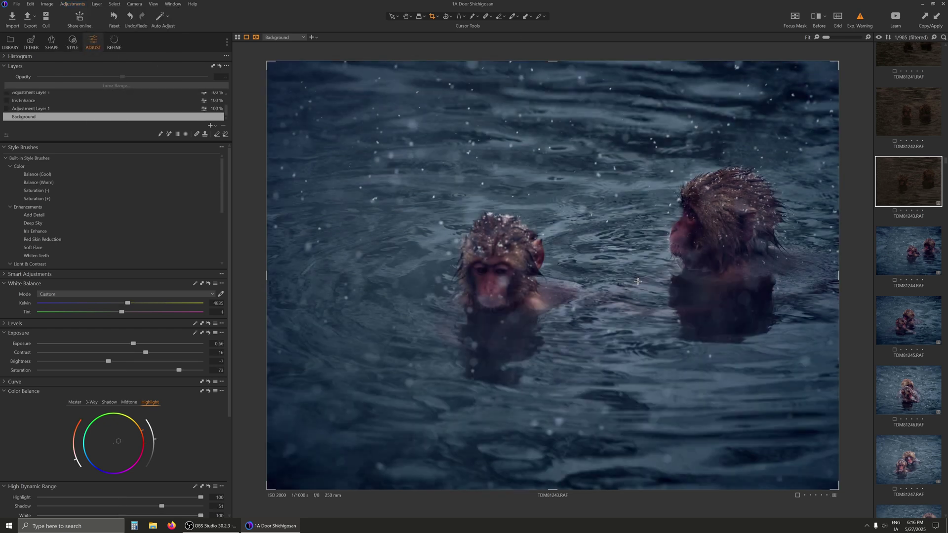
pyautogui.scroll(1, 751, 218)
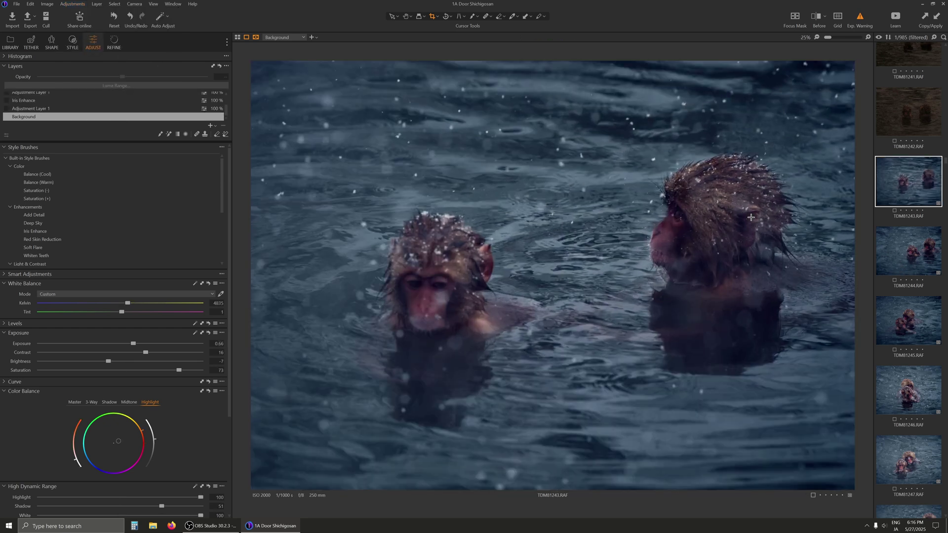
pyautogui.scroll(1, 754, 217)
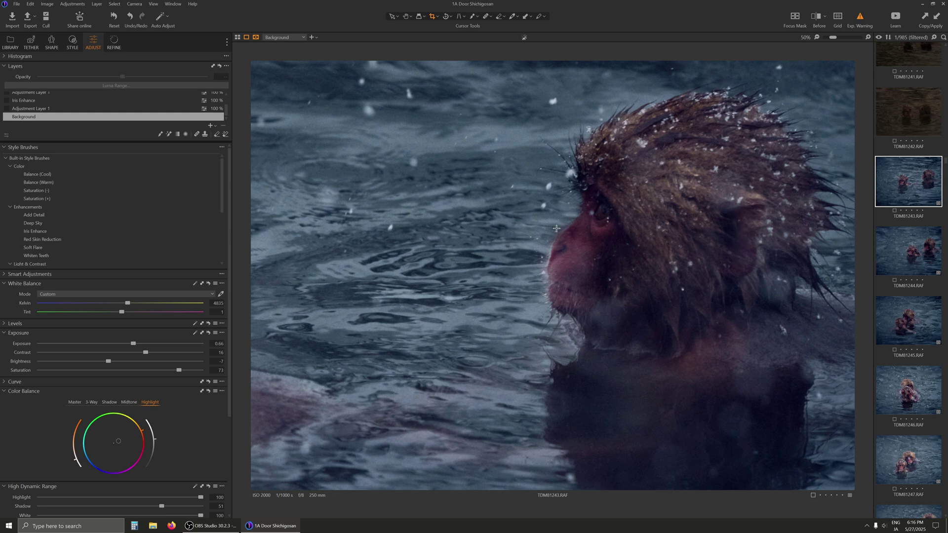
# Step: Apply the copied adjustments to TDM81242.RAF and inspect both monkeys up close before returning to the full photo
pyautogui.click(918, 148)
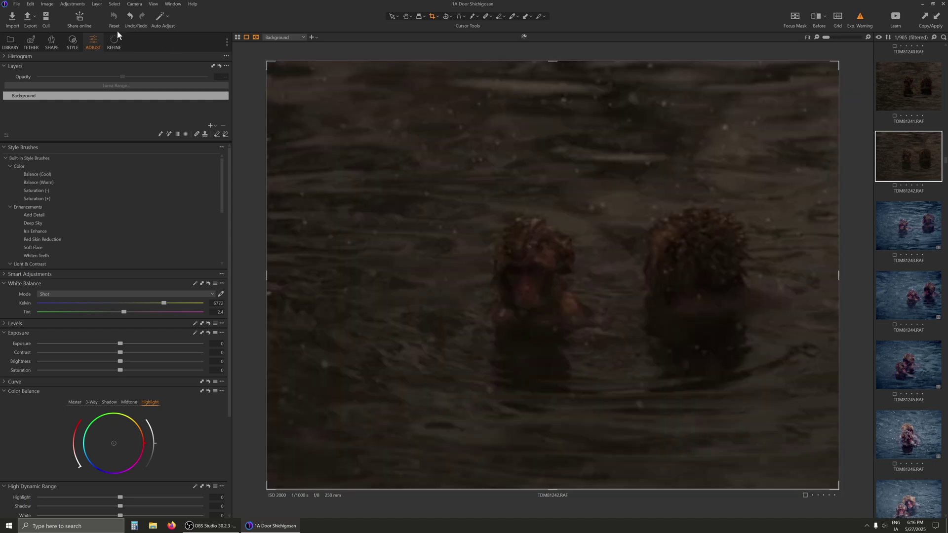
pyautogui.click(72, 4)
pyautogui.click(74, 31)
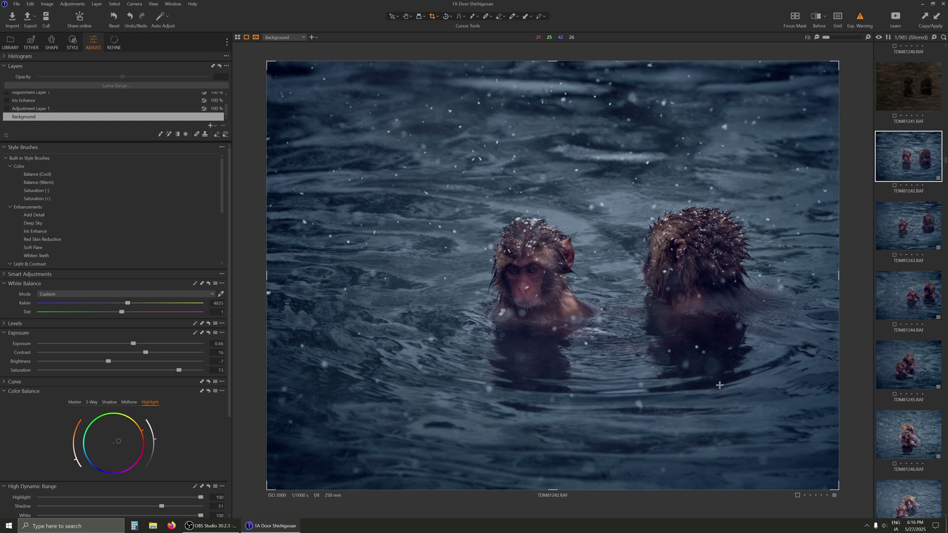
pyautogui.scroll(1, 697, 435)
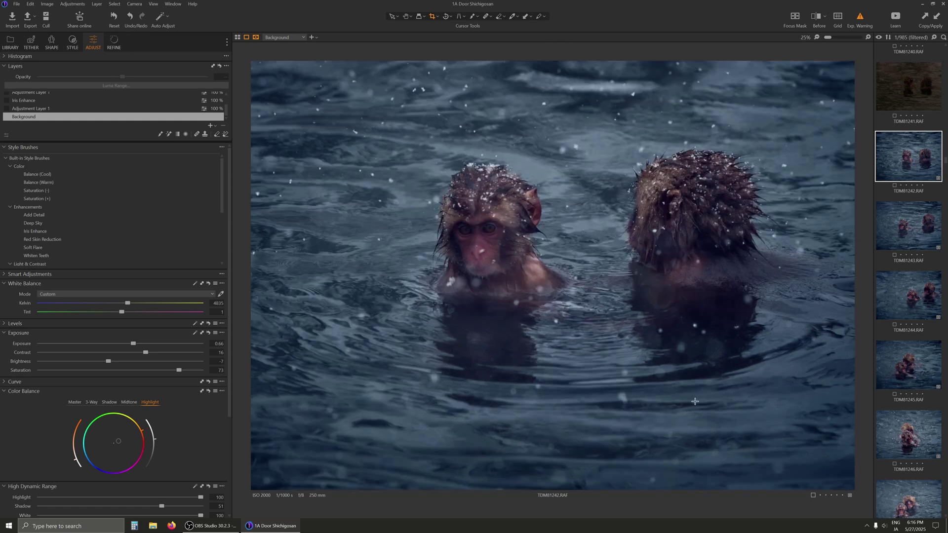
pyautogui.scroll(1, 665, 246)
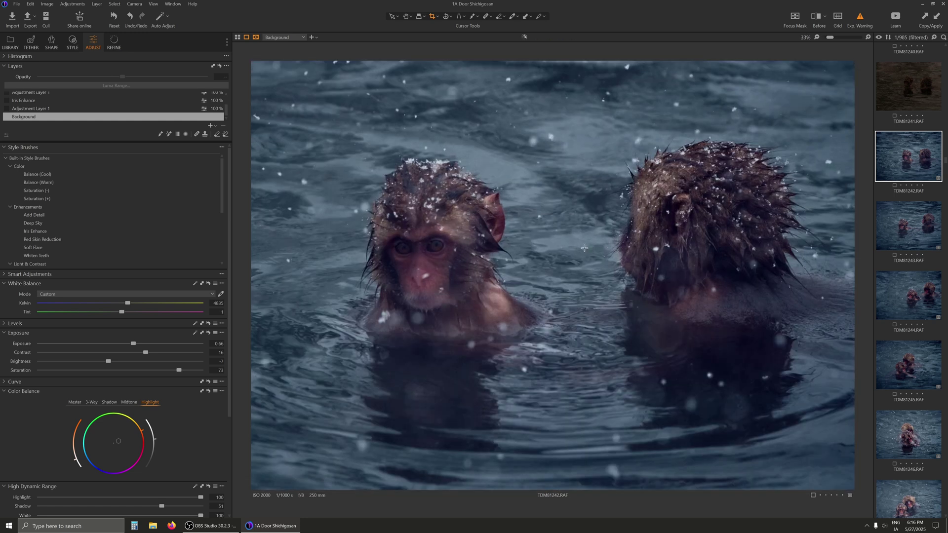
pyautogui.scroll(-2, 584, 248)
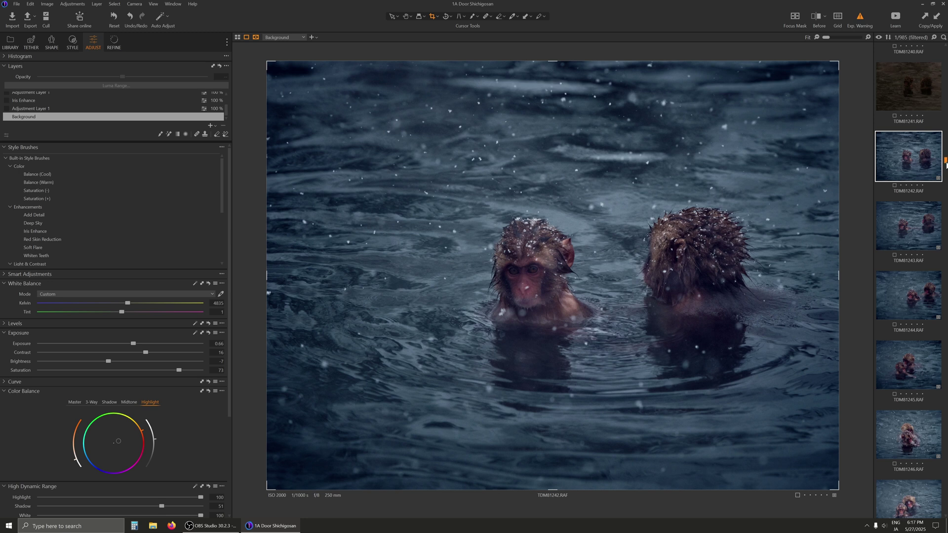
# Step: Apply the copied adjustments to the unedited photo TDM81241.RAF
pyautogui.scroll(2, 947, 164)
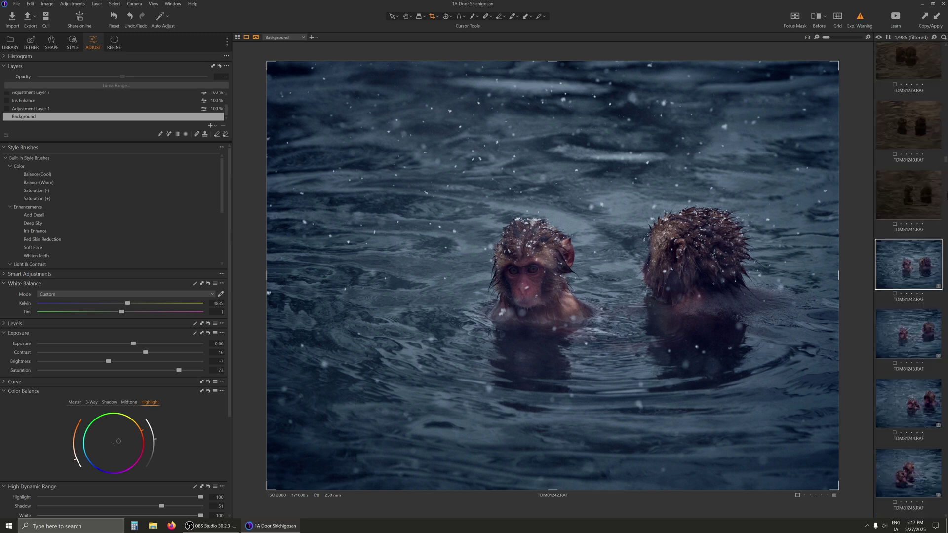
pyautogui.click(910, 195)
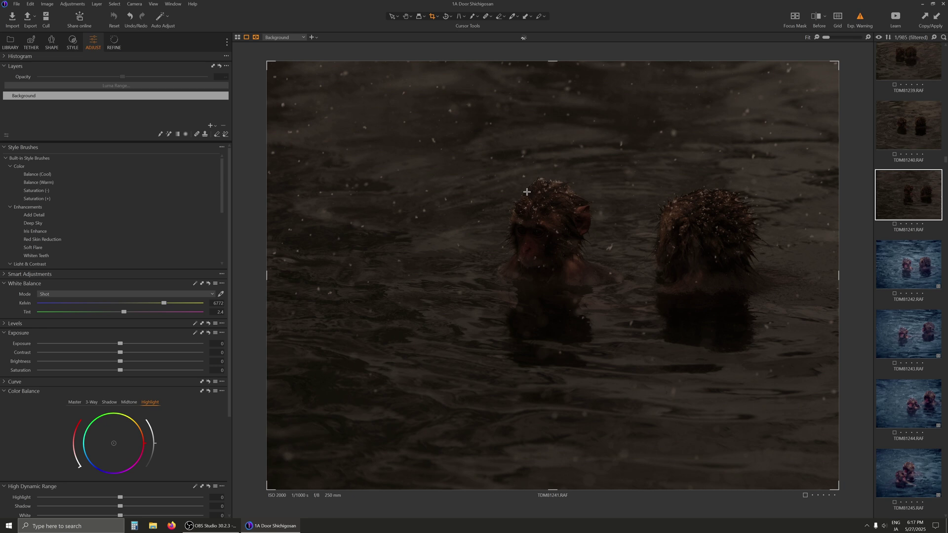
pyautogui.click(75, 5)
pyautogui.click(80, 30)
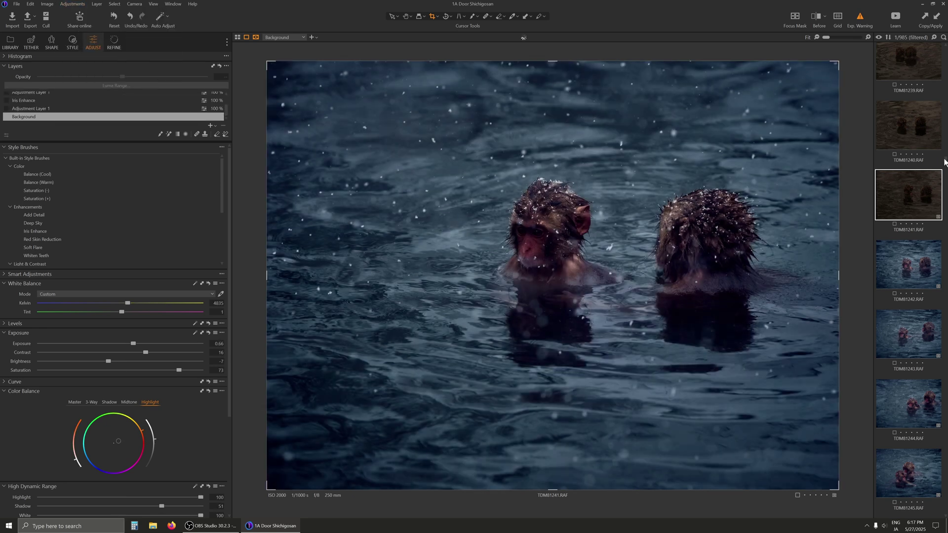
# Step: Browse the already edited water photos and review TDM81255.RAF and TDM81254.RAF
pyautogui.scroll(-5, 946, 163)
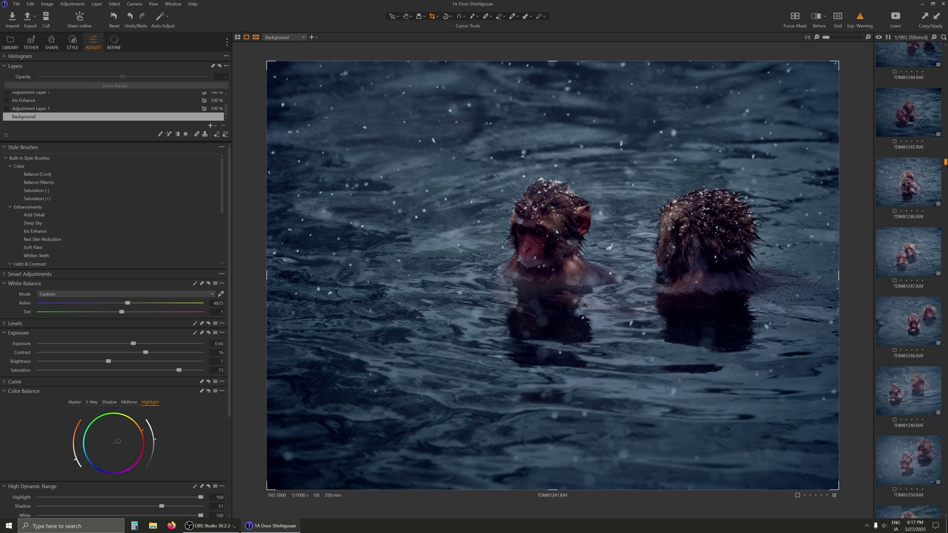
pyautogui.scroll(-3, 935, 507)
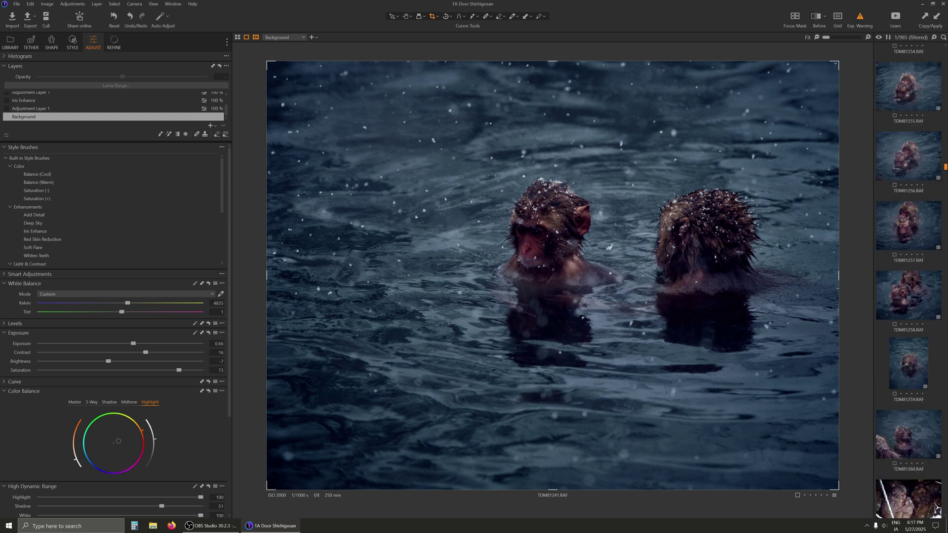
pyautogui.scroll(3, 945, 168)
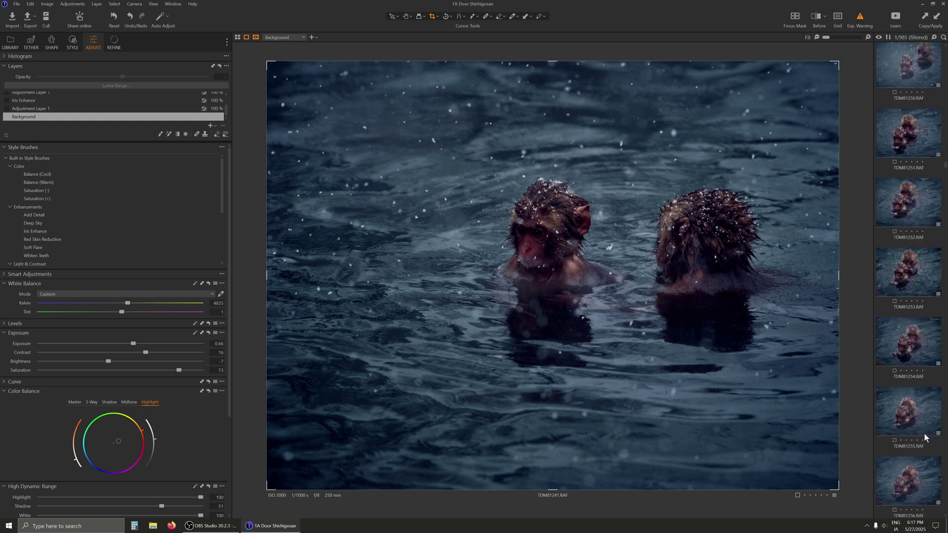
pyautogui.click(911, 422)
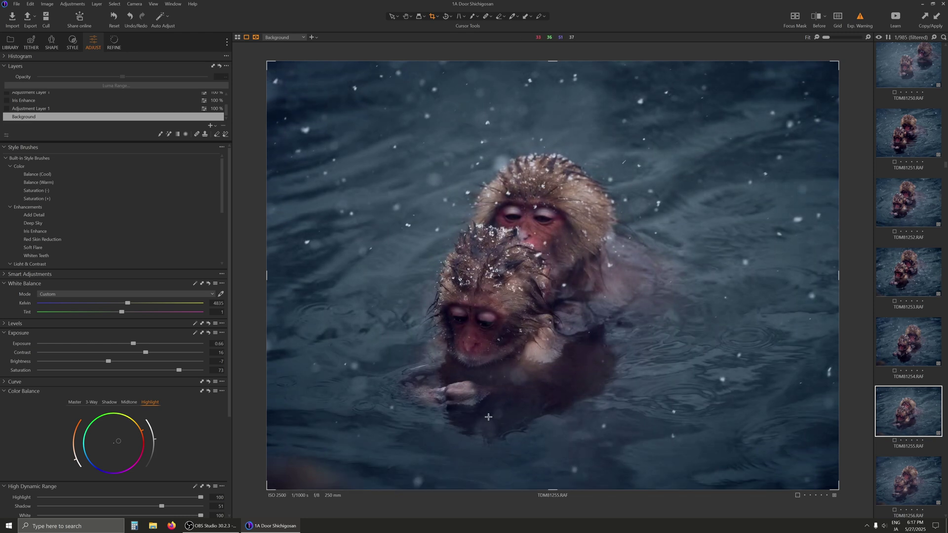
pyautogui.click(927, 347)
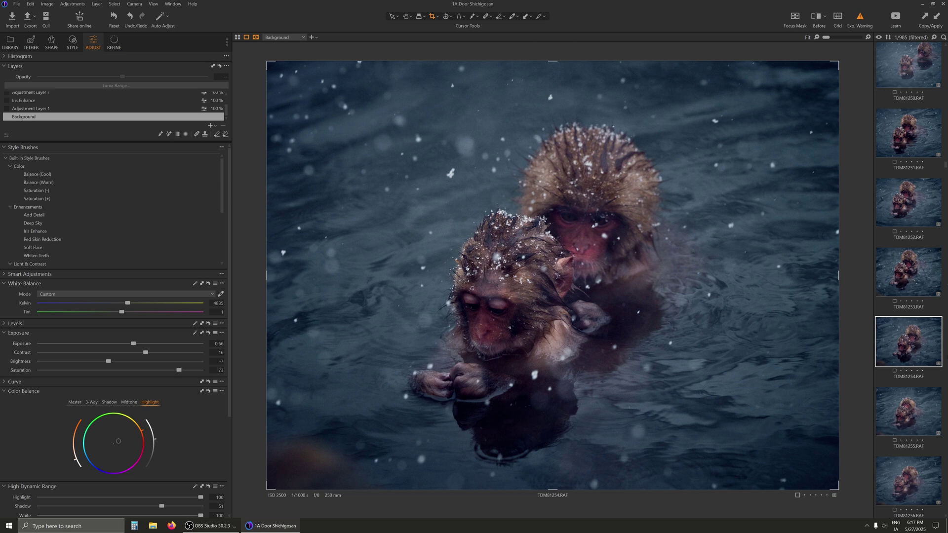
# Step: Find the unedited photo TDM81237.RAF and apply the copied adjustments to it
pyautogui.moveTo(945, 167); pyautogui.dragTo(945, 157)
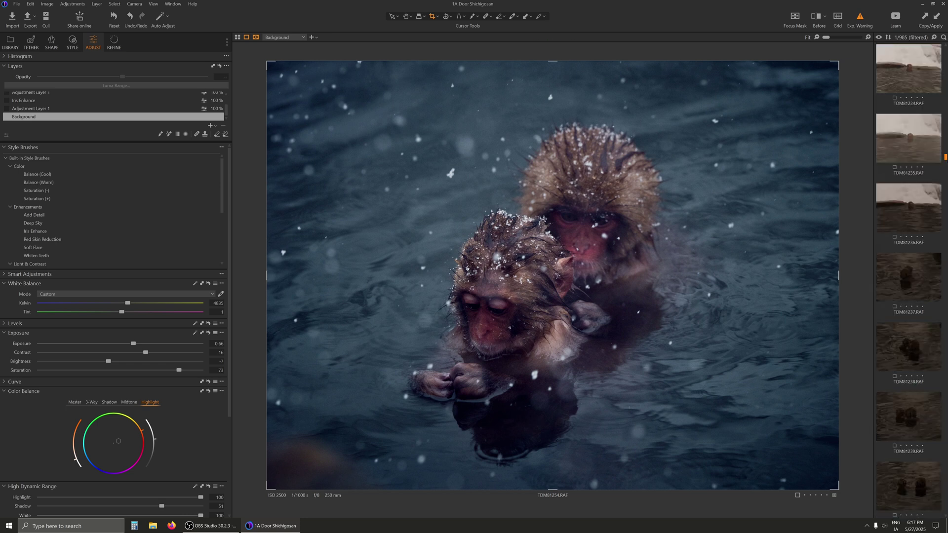
pyautogui.click(916, 257)
pyautogui.click(73, 4)
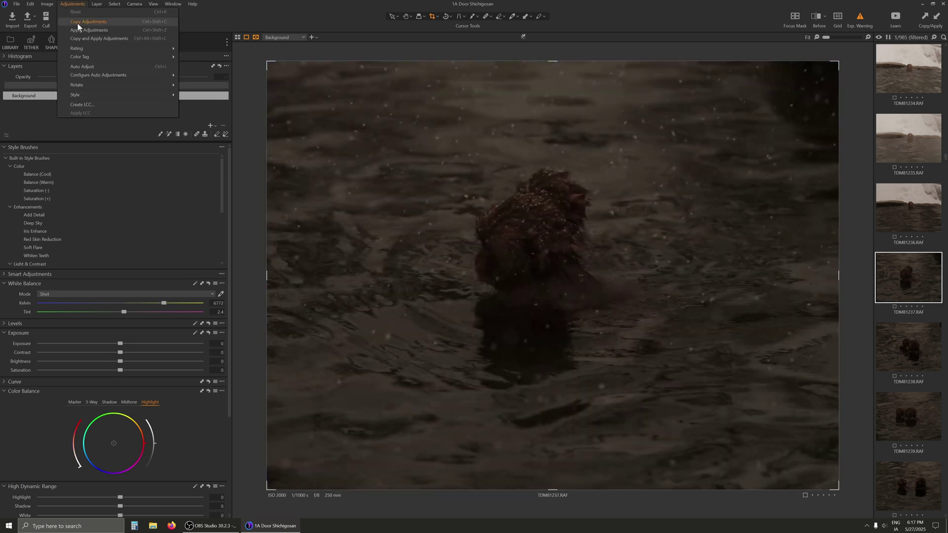
pyautogui.click(76, 31)
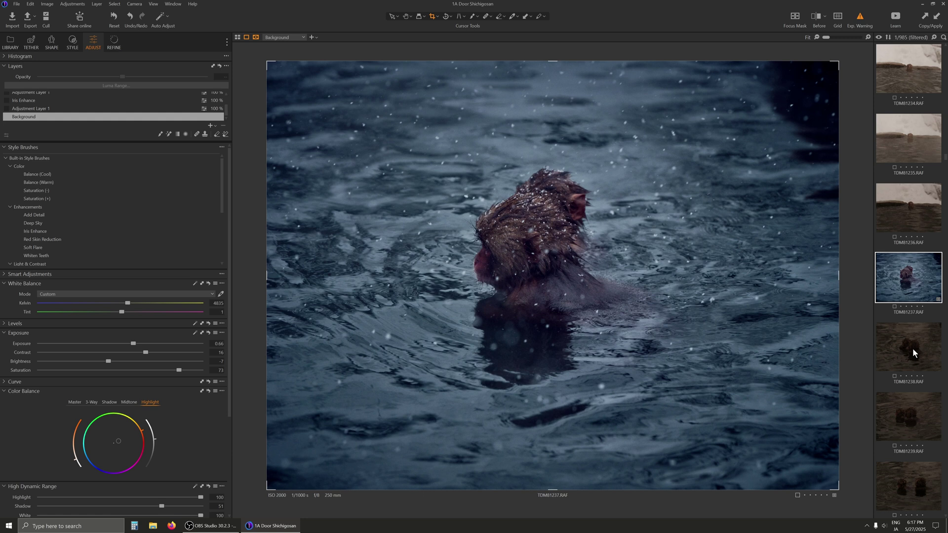
# Step: Apply the copied adjustments to the unedited photos TDM81238.RAF and TDM81239.RAF, one after the other
pyautogui.click(912, 349)
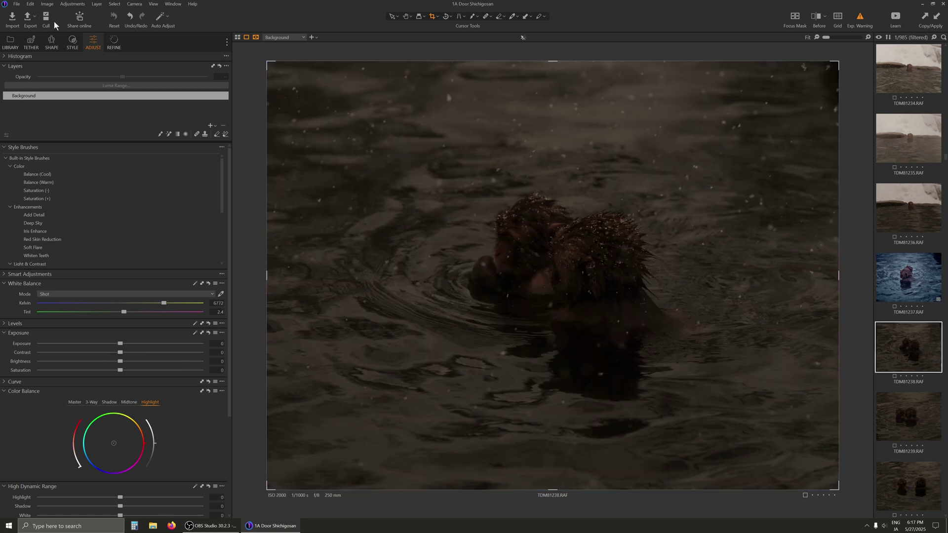
pyautogui.click(73, 4)
pyautogui.click(76, 30)
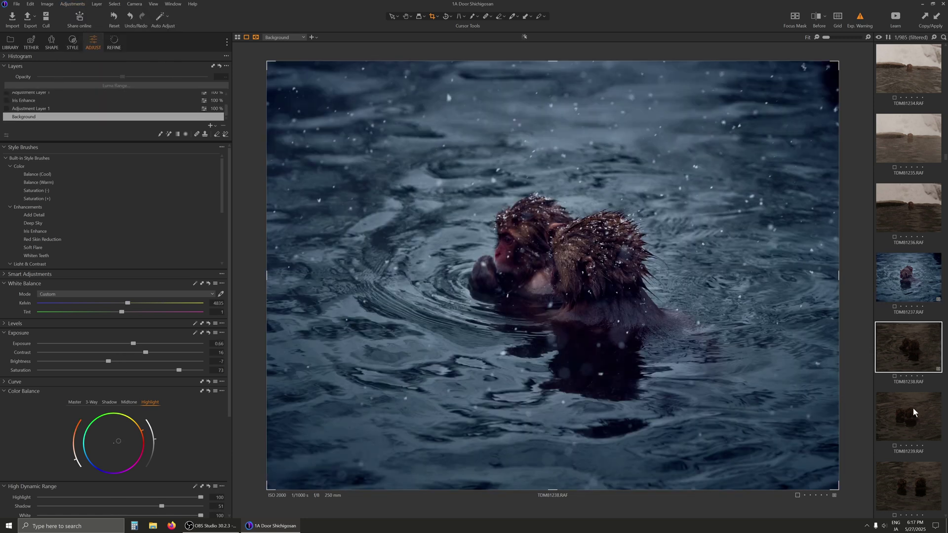
pyautogui.click(914, 408)
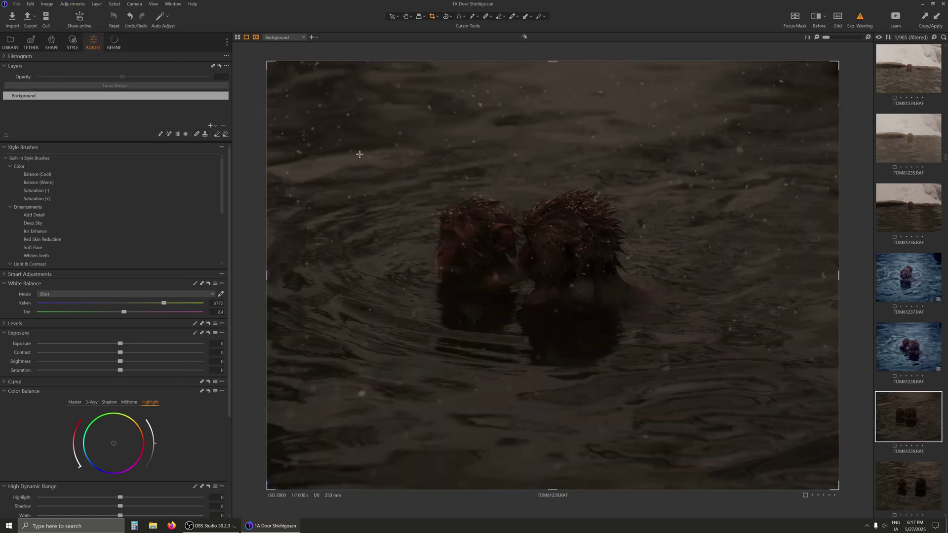
pyautogui.click(86, 5)
pyautogui.click(83, 31)
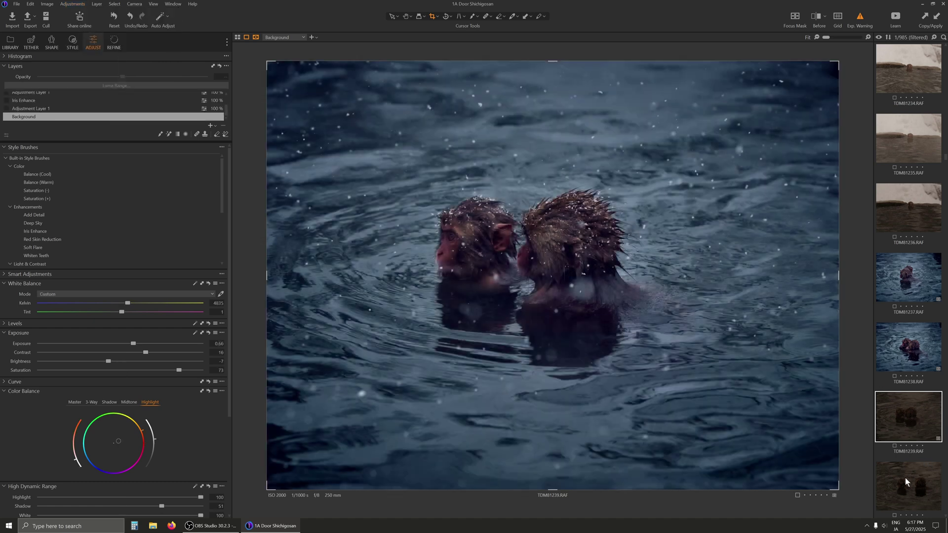
# Step: Apply the copied adjustments to the unedited photo TDM81240.RAF
pyautogui.click(905, 478)
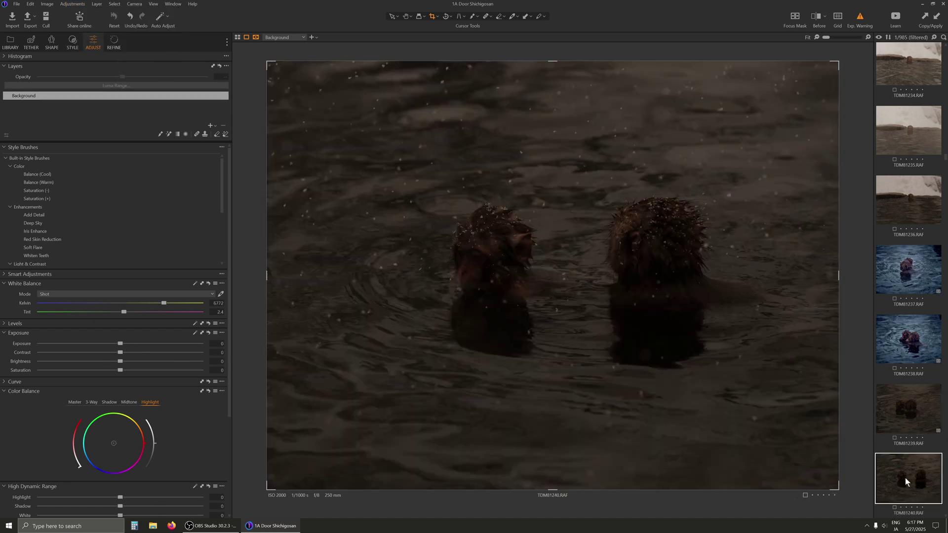
pyautogui.click(70, 5)
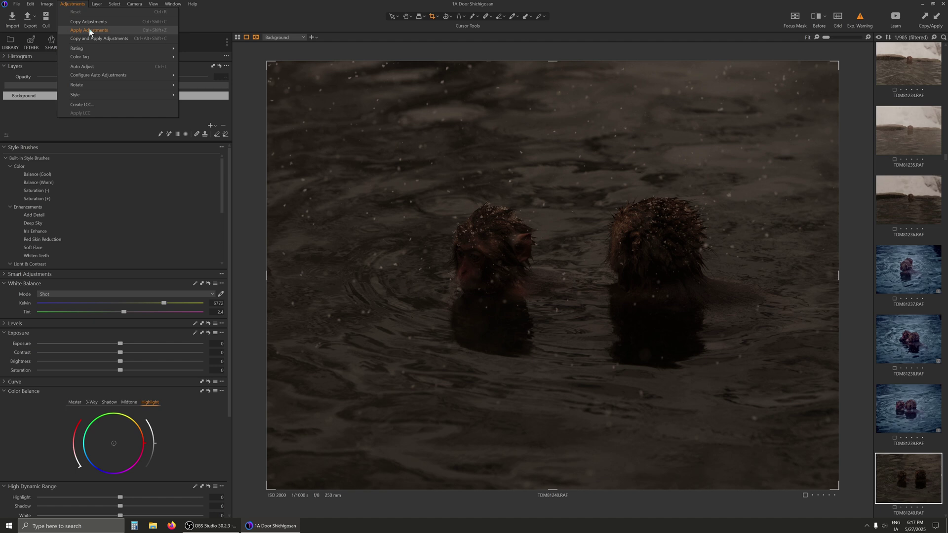
pyautogui.click(89, 30)
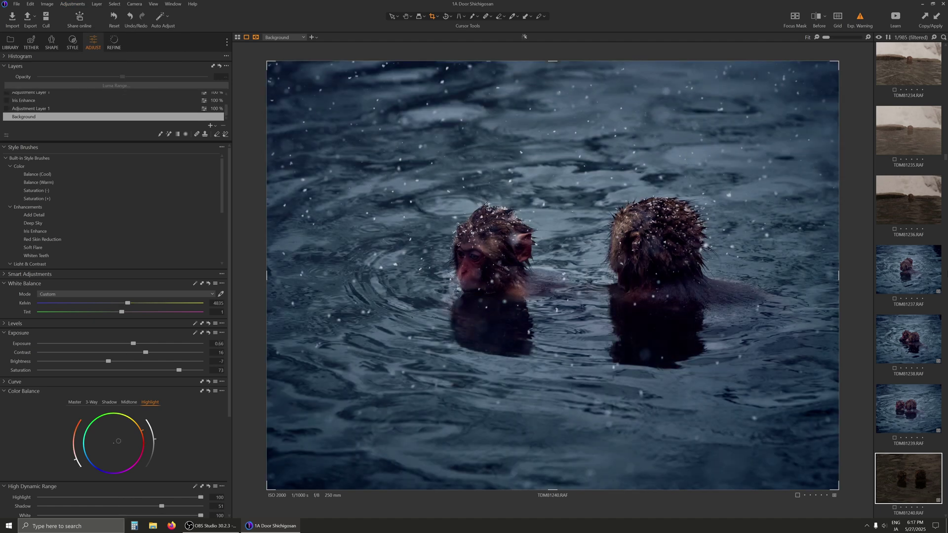
# Step: Apply the copied adjustments to TDM81236.RAF and set its exposure to 0.21 and contrast to 26
pyautogui.click(911, 200)
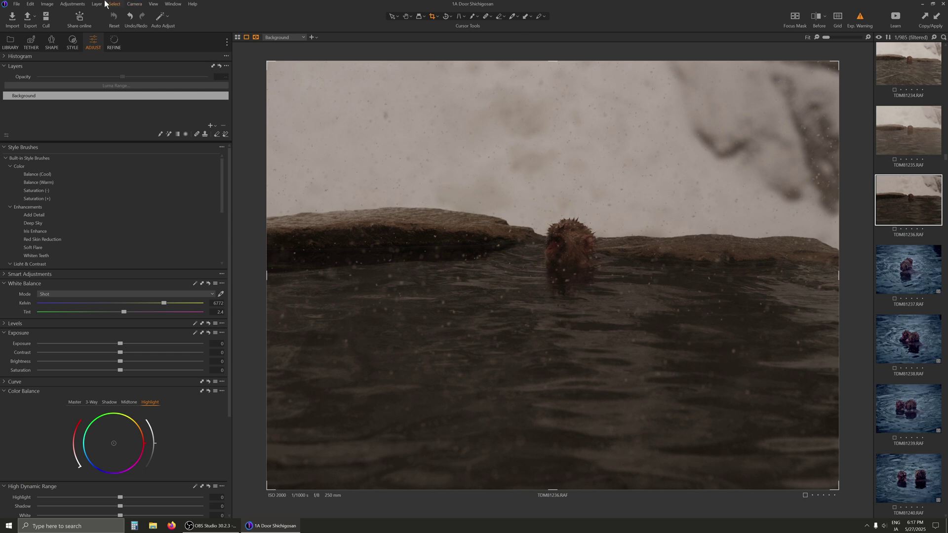
pyautogui.click(72, 4)
pyautogui.click(89, 30)
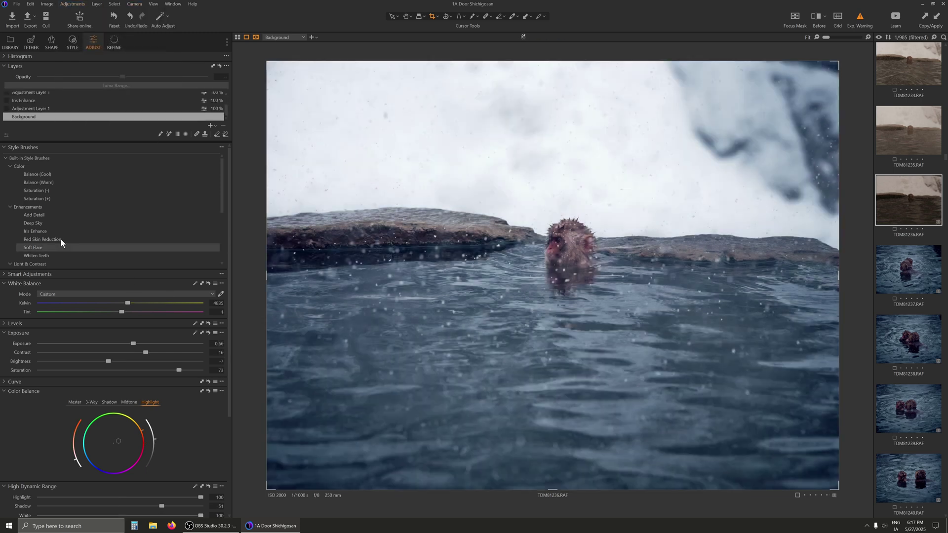
pyautogui.moveTo(137, 347); pyautogui.dragTo(126, 345)
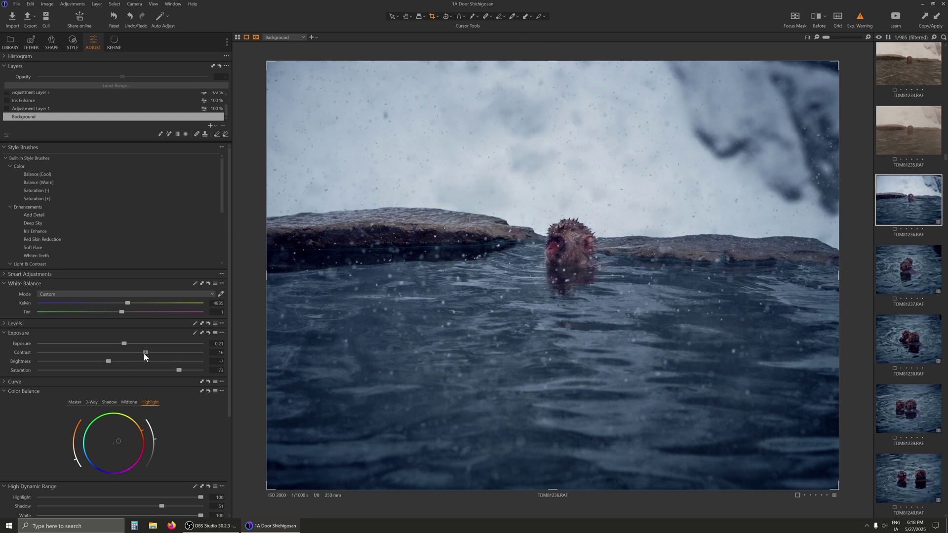
pyautogui.moveTo(144, 354)
pyautogui.mouseDown()
pyautogui.moveTo(126, 351)
pyautogui.moveTo(155, 358)
pyautogui.mouseUp()
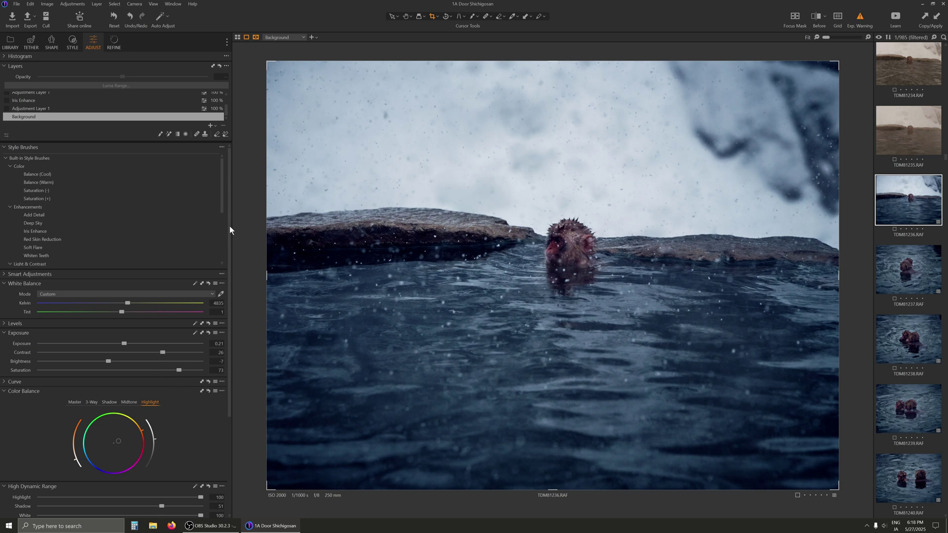
# Step: Copy the adjustments of TDM81236.RAF and apply them to the unedited photo TDM81235.RAF
pyautogui.scroll(2, 925, 166)
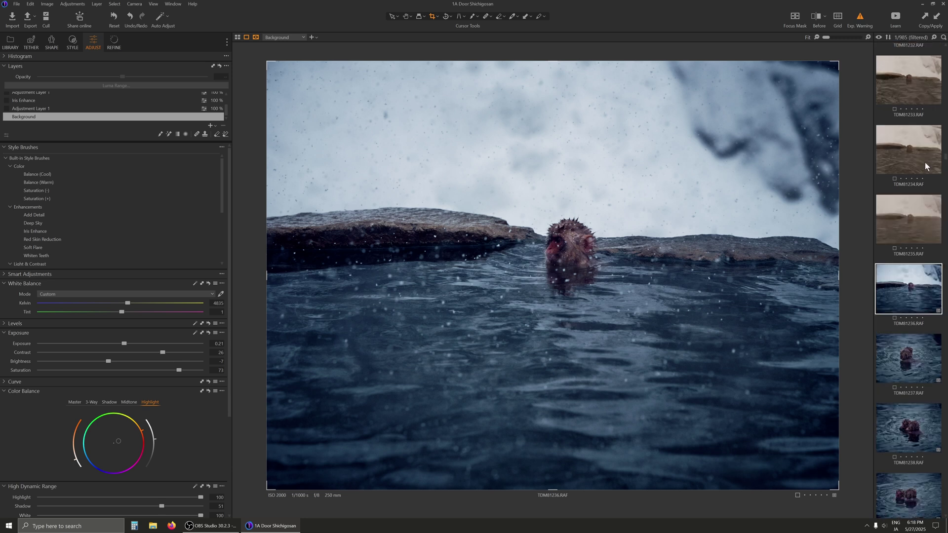
pyautogui.scroll(2, 925, 167)
pyautogui.click(920, 309)
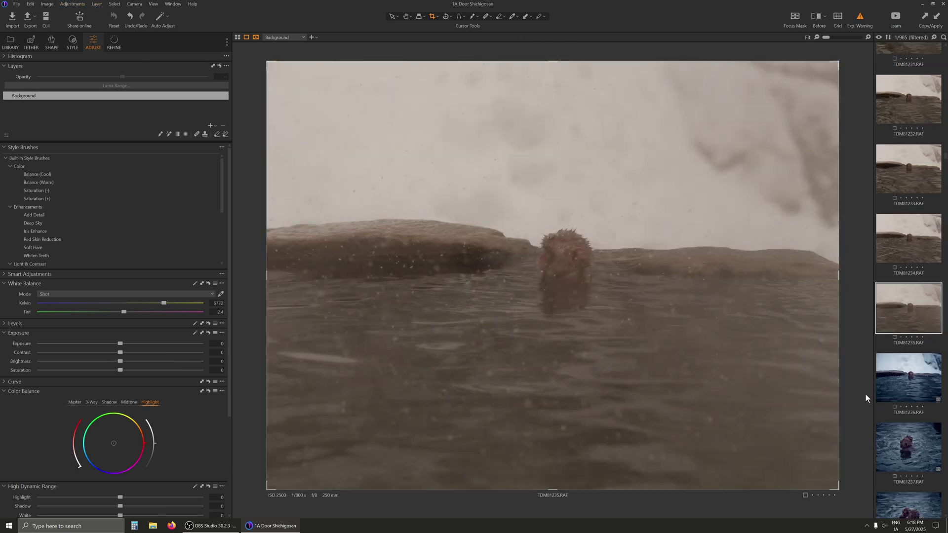
pyautogui.click(914, 376)
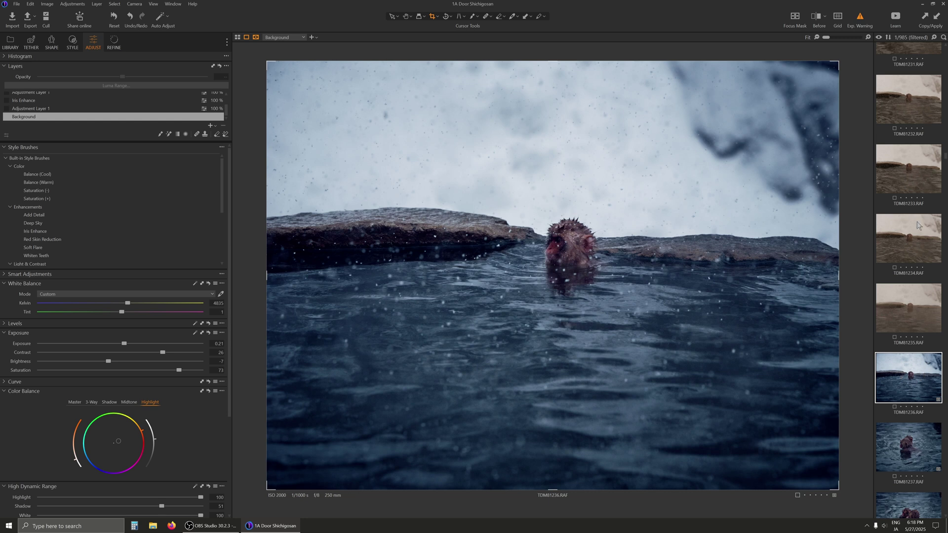
pyautogui.click(82, 6)
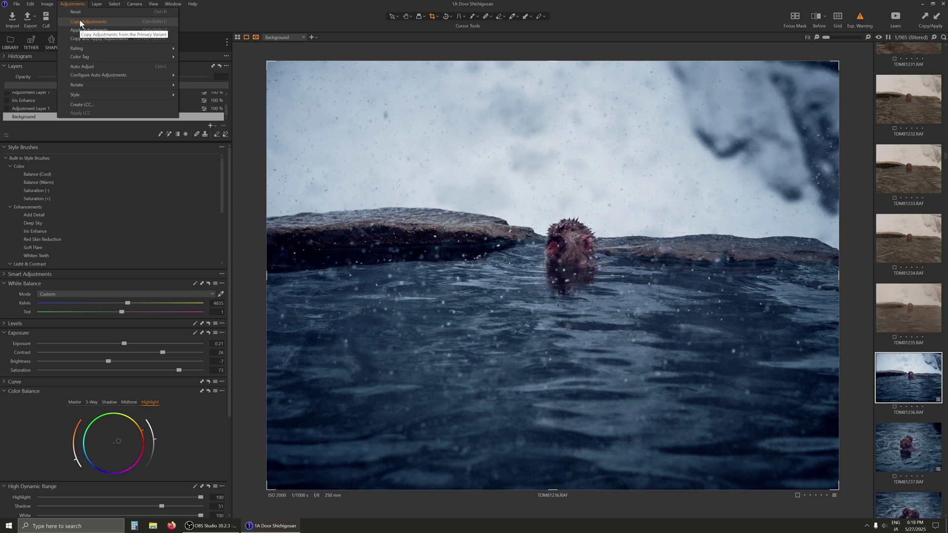
pyautogui.click(80, 22)
pyautogui.click(878, 311)
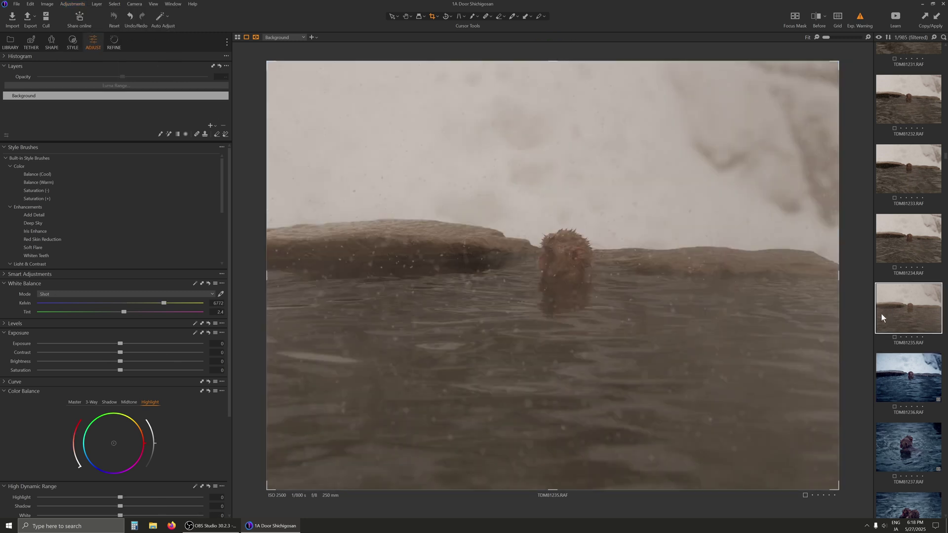
pyautogui.click(79, 4)
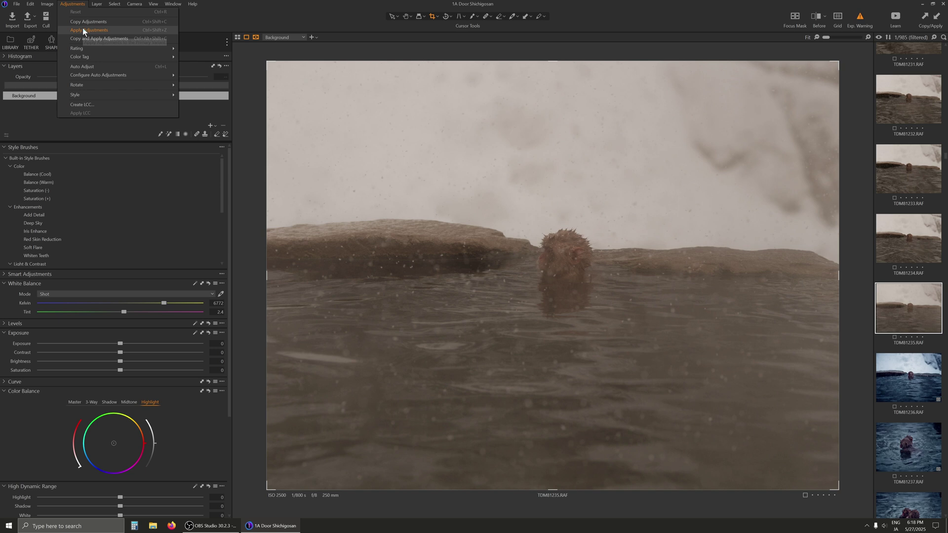
pyautogui.click(84, 31)
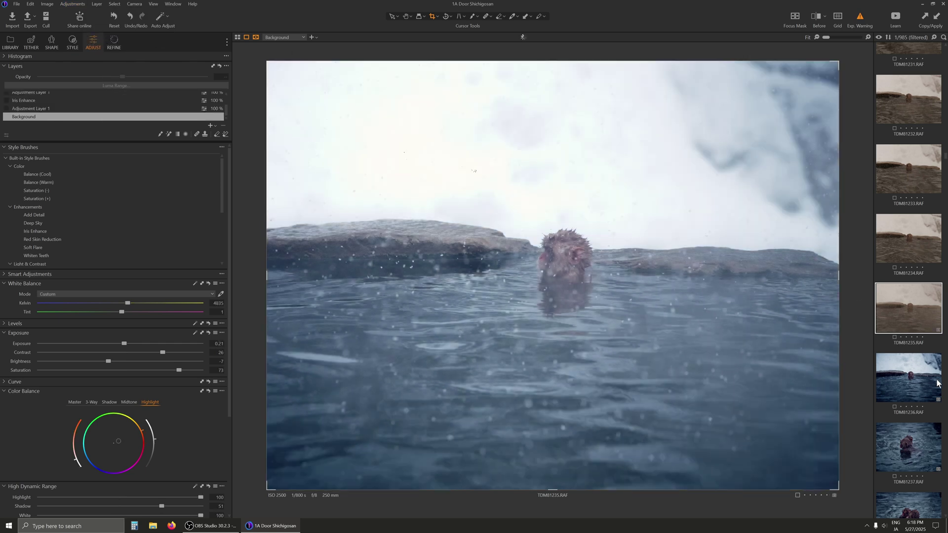
# Step: Copy the adjustments from TDM81236.RAF once more
pyautogui.click(921, 385)
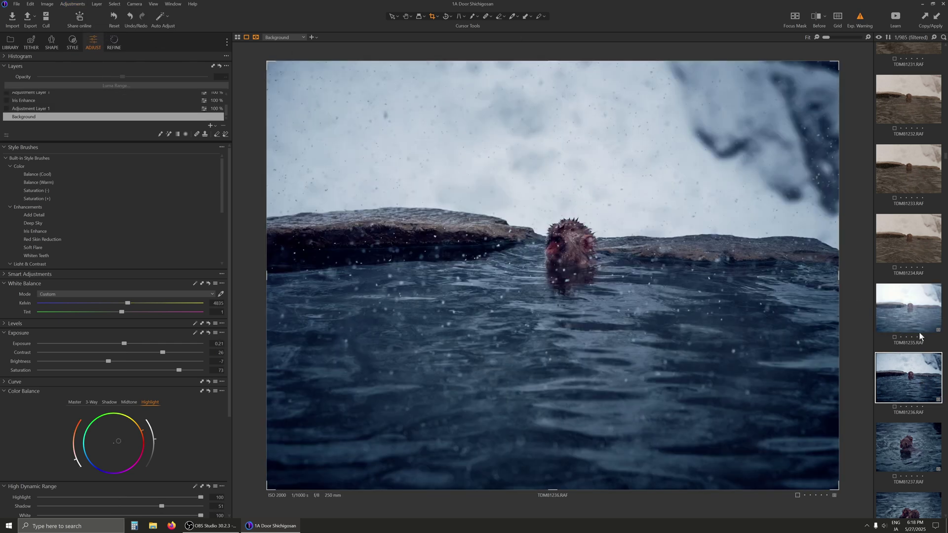
pyautogui.click(80, 4)
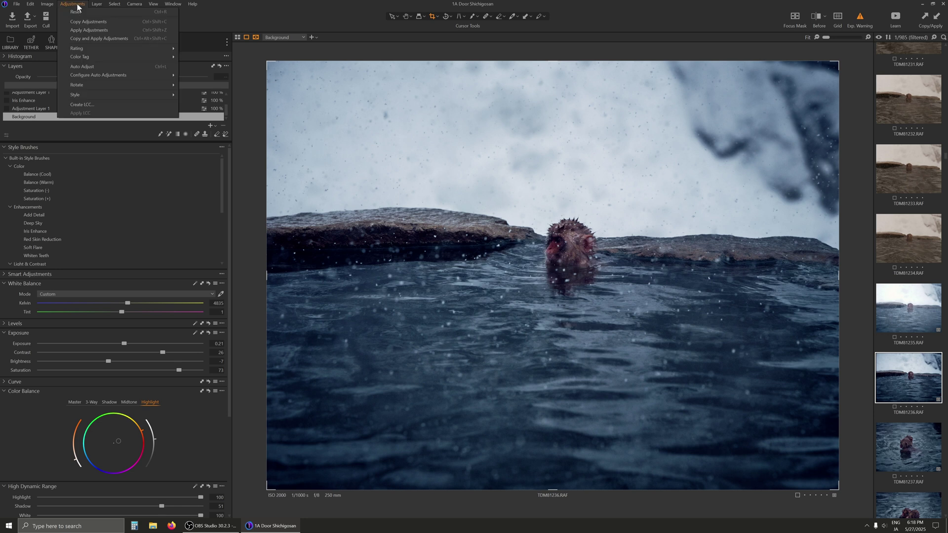
pyautogui.click(82, 21)
# Step: Reset and reapply the copied adjustments on TDM81235.RAF, with exposure -0.02, contrast 19 and brightness -17
pyautogui.click(903, 304)
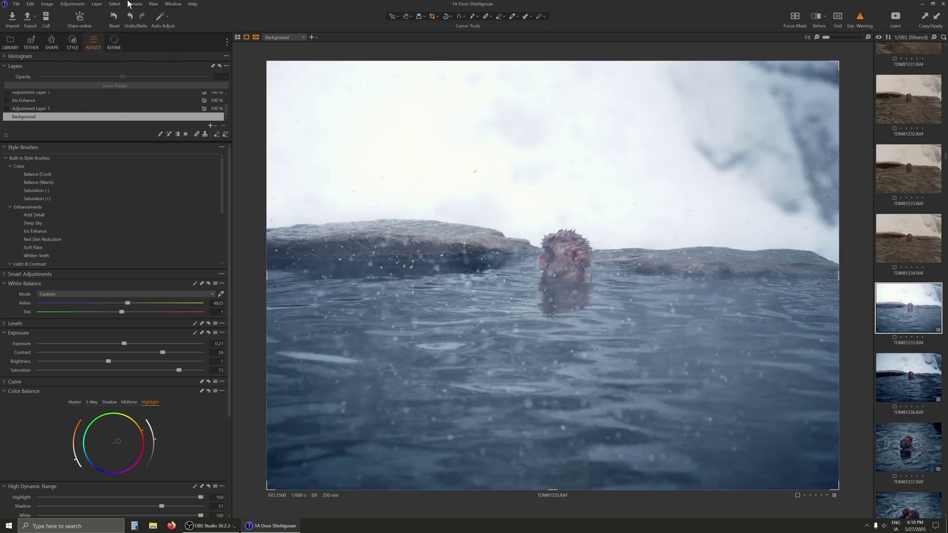
pyautogui.click(73, 4)
pyautogui.click(77, 13)
pyautogui.click(74, 4)
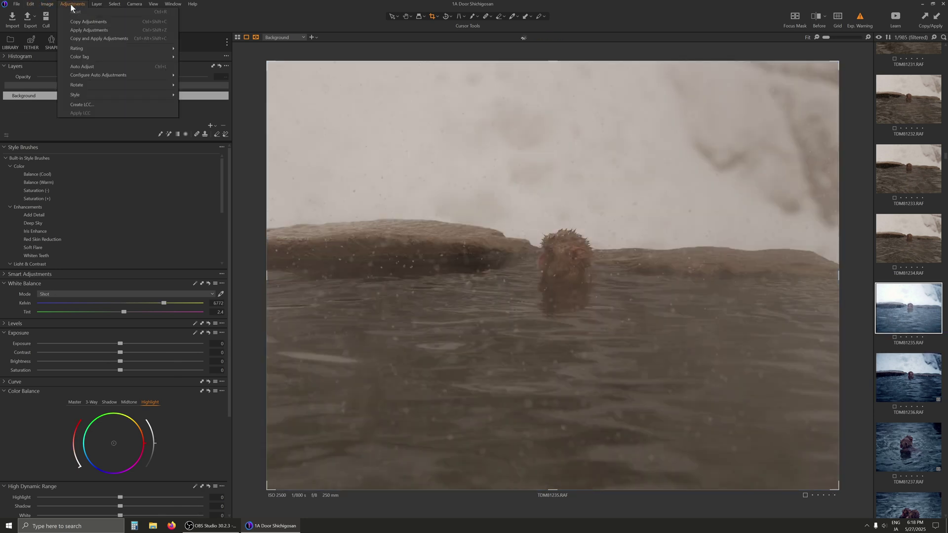
pyautogui.click(78, 22)
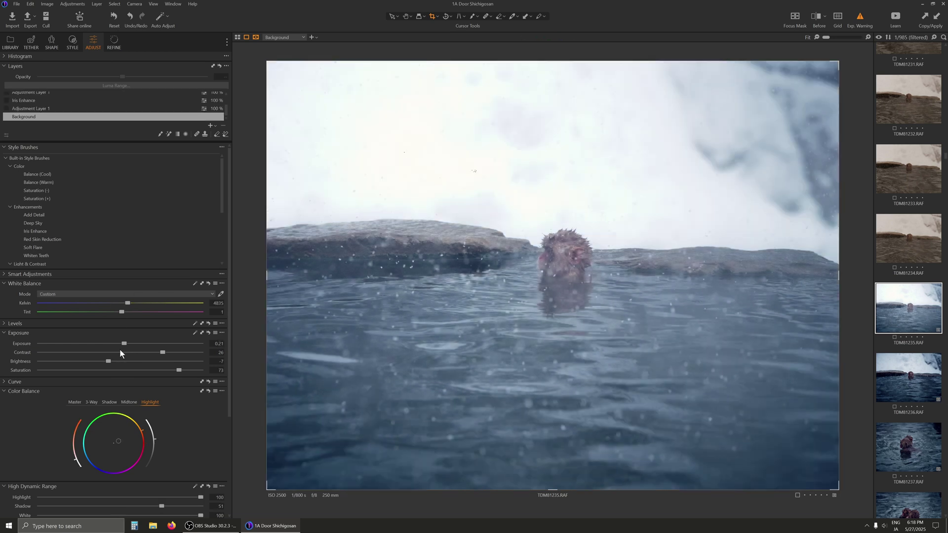
pyautogui.moveTo(124, 343); pyautogui.dragTo(93, 364)
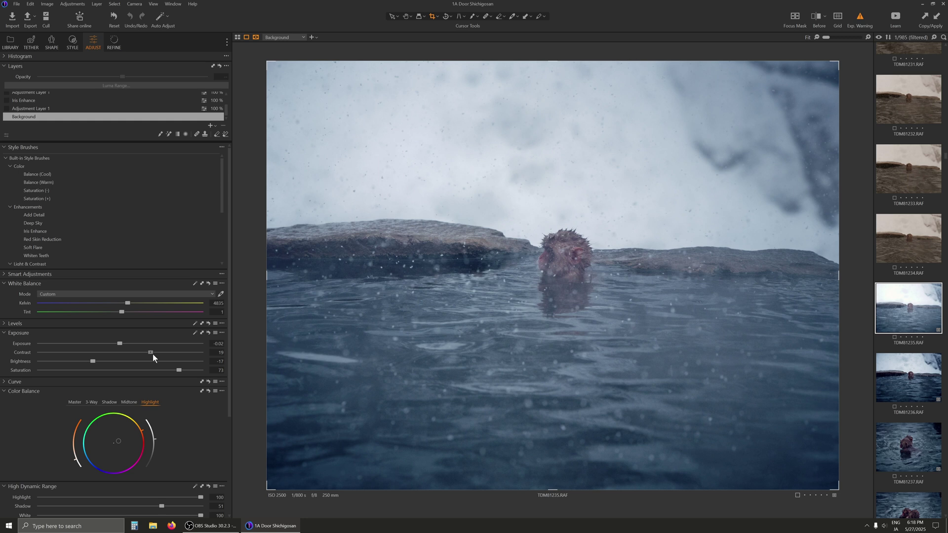
# Step: Apply the copied adjustments to TDM81234.RAF and lower its brightness to -17
pyautogui.click(921, 242)
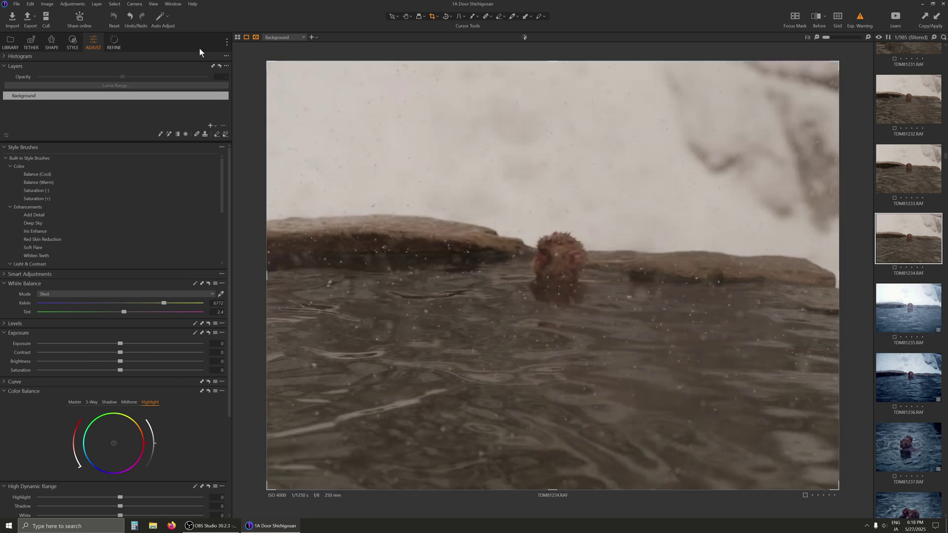
pyautogui.click(62, 5)
pyautogui.click(76, 29)
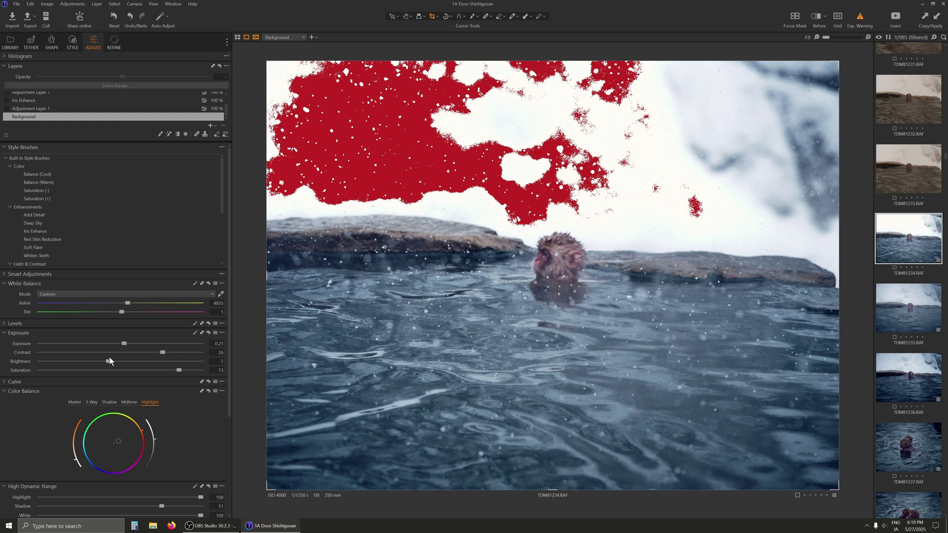
pyautogui.moveTo(109, 362); pyautogui.dragTo(93, 363)
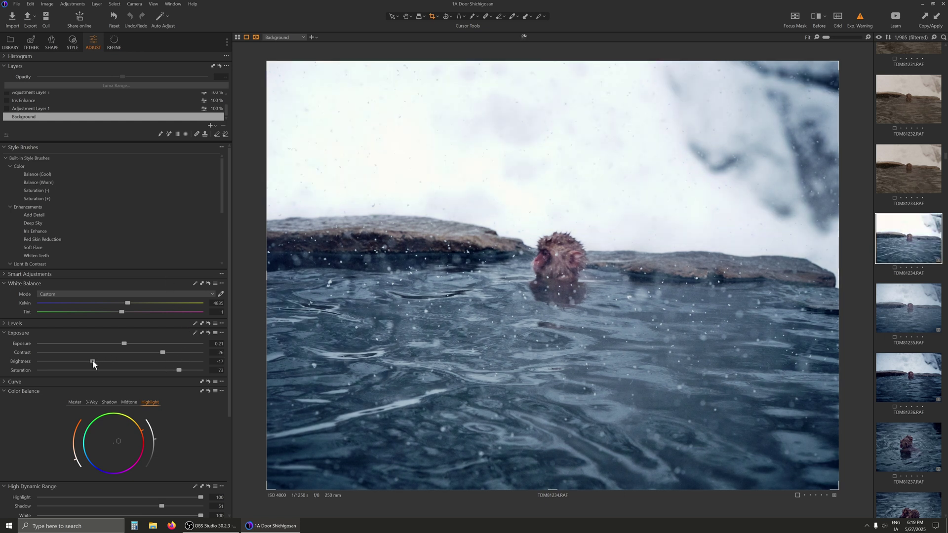
# Step: Apply the copied adjustments to TDM81233.RAF and lower its brightness to -15
pyautogui.click(914, 177)
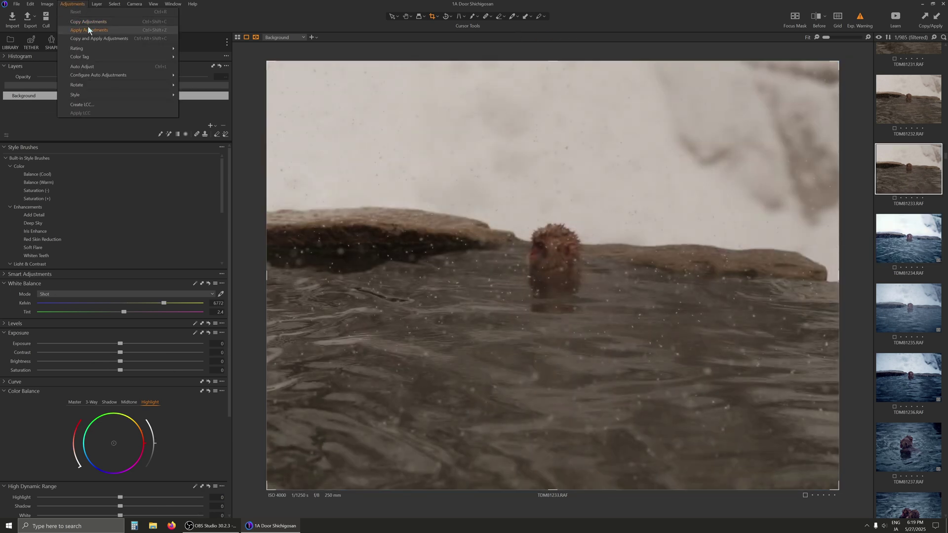
pyautogui.click(88, 28)
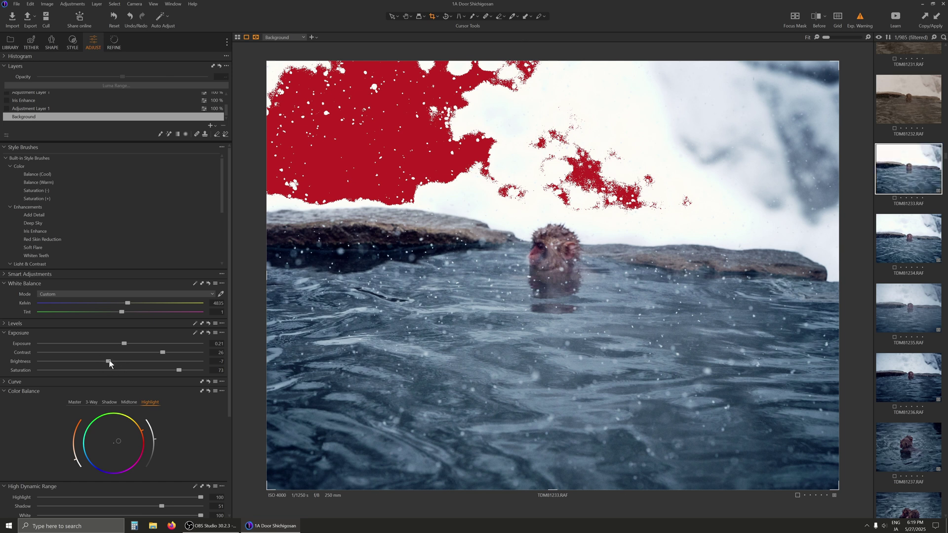
pyautogui.moveTo(108, 362); pyautogui.dragTo(96, 368)
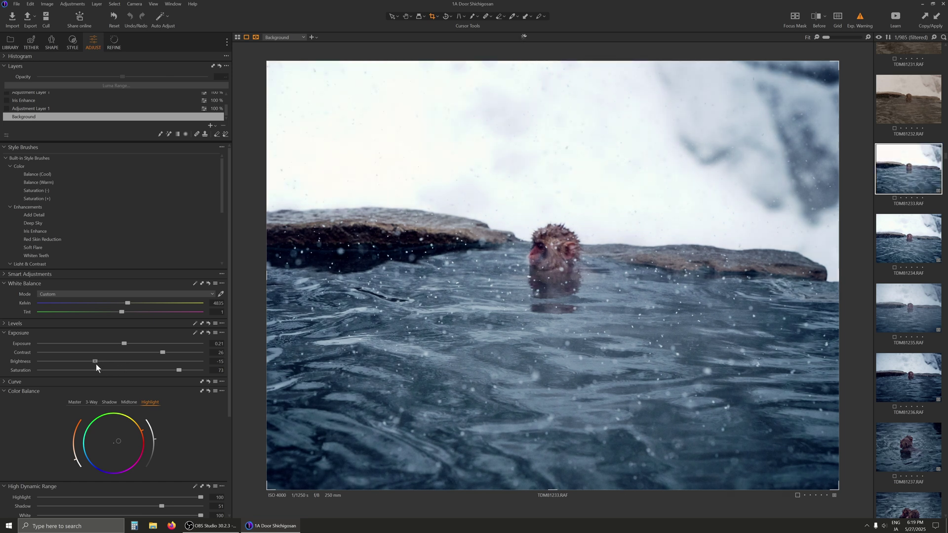
# Step: Turn off the exposure warning and set the exposure of TDM81233.RAF to 0.19 and its contrast to 29
pyautogui.click(860, 17)
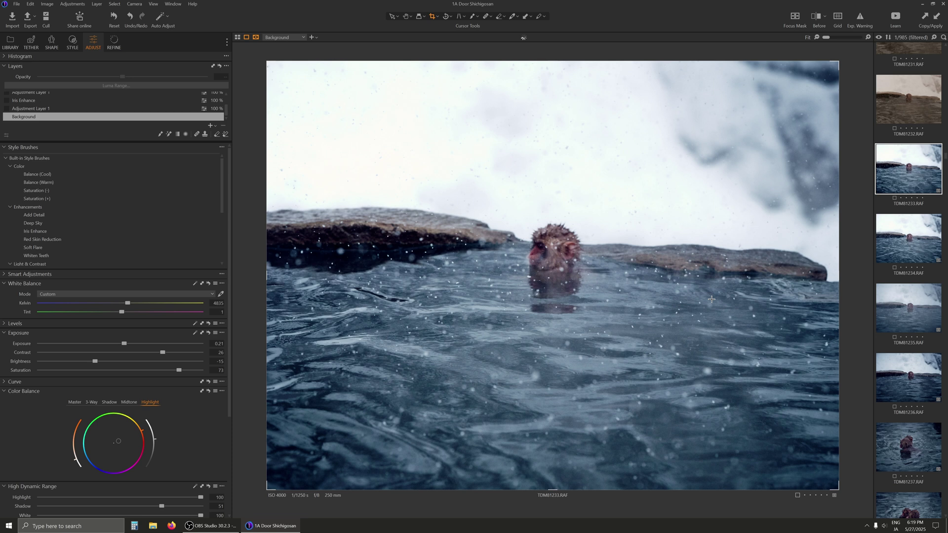
pyautogui.moveTo(95, 362)
pyautogui.mouseDown()
pyautogui.moveTo(87, 366)
pyautogui.moveTo(95, 366)
pyautogui.mouseUp()
pyautogui.moveTo(171, 353); pyautogui.dragTo(124, 342)
# Step: Find the unedited photo TDM81227.RAF among the earlier shots, apply the copied adjustments and raise its exposure to 0.49
pyautogui.scroll(3, 932, 180)
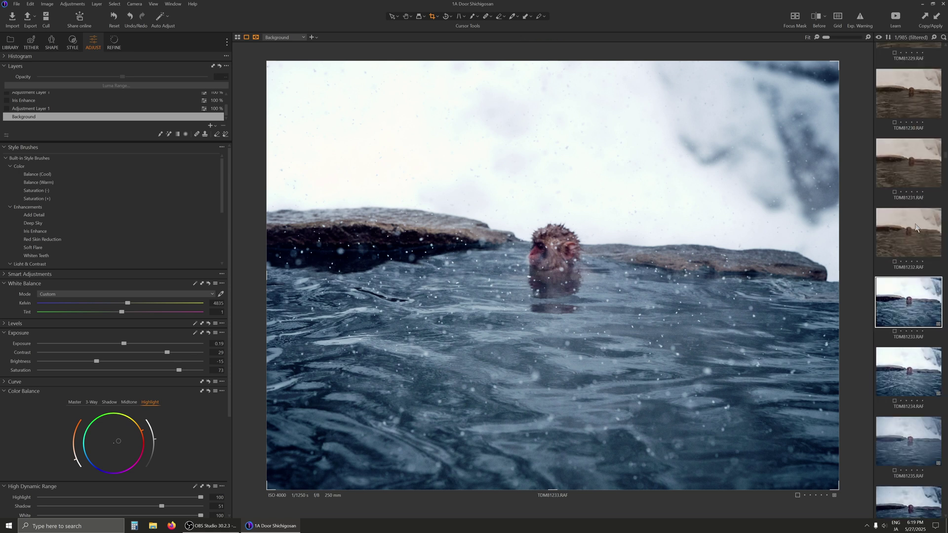
pyautogui.click(915, 176)
pyautogui.scroll(3, 918, 135)
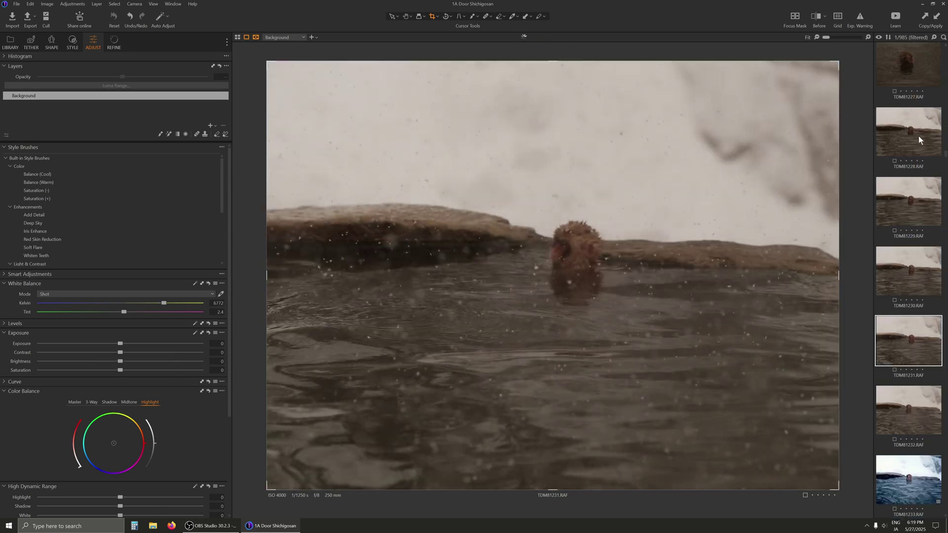
pyautogui.click(920, 199)
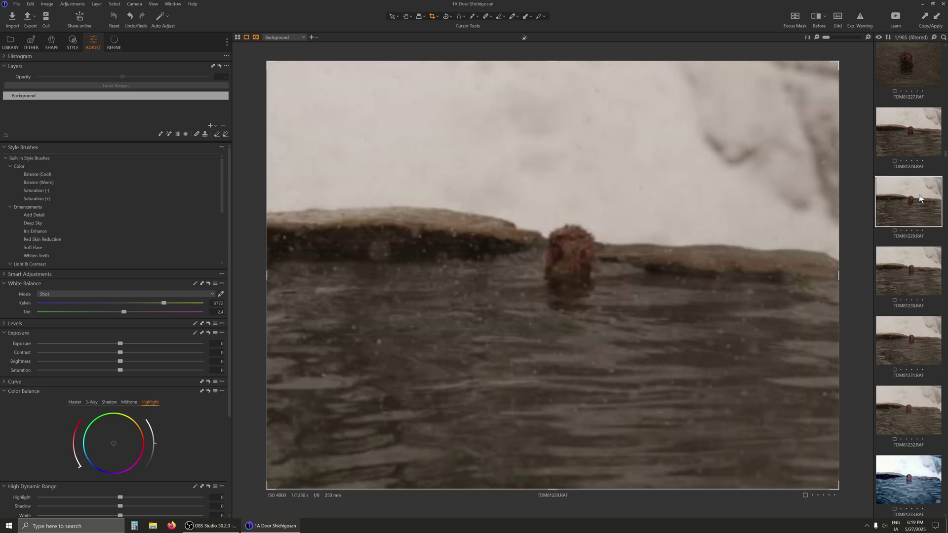
pyautogui.click(917, 138)
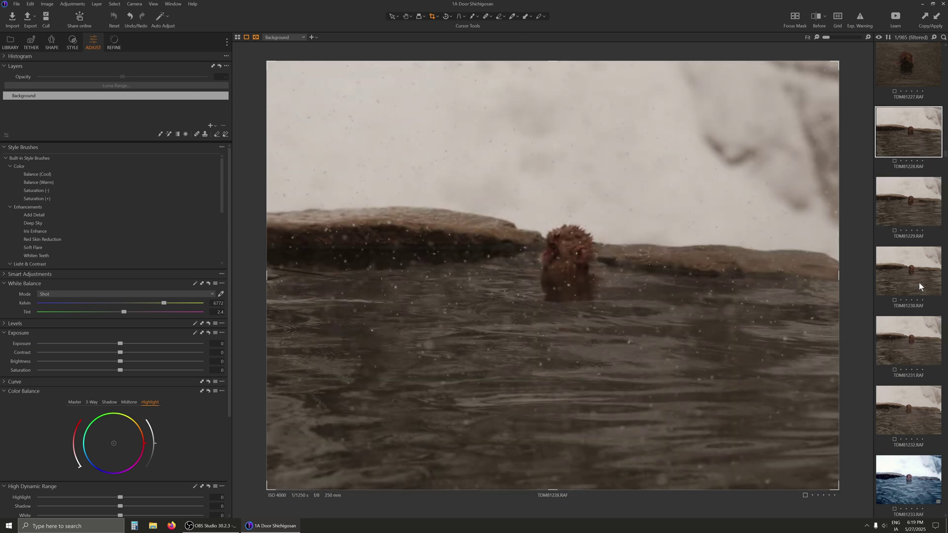
pyautogui.scroll(2, 920, 283)
pyautogui.scroll(1, 919, 282)
pyautogui.click(917, 198)
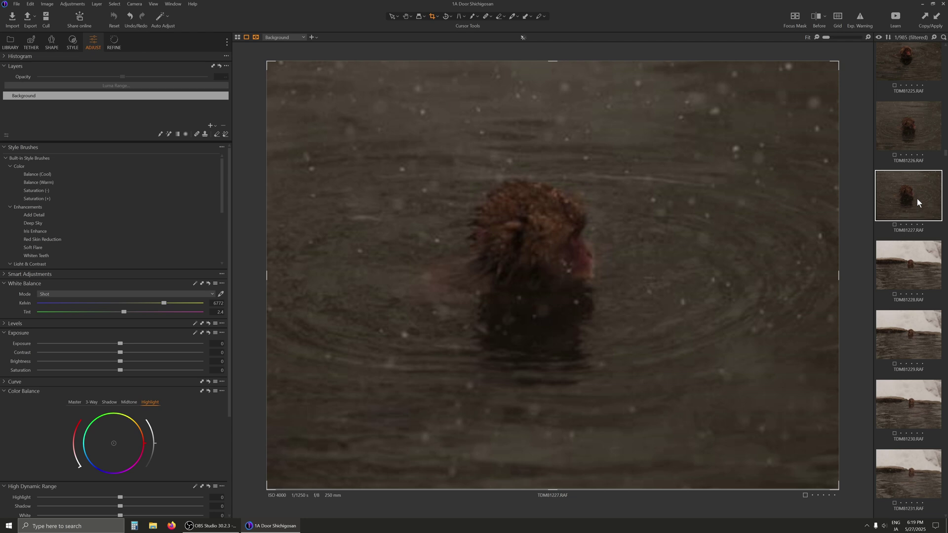
pyautogui.click(74, 4)
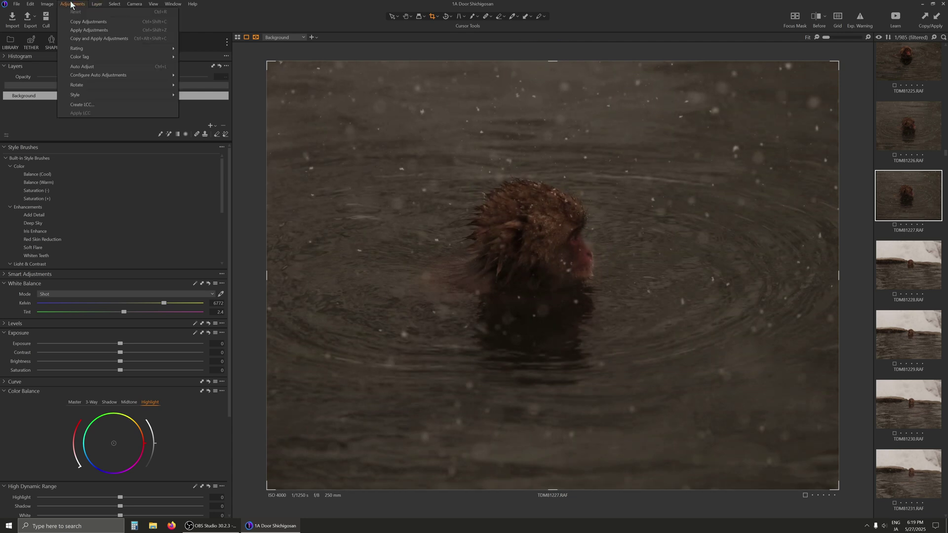
pyautogui.click(79, 30)
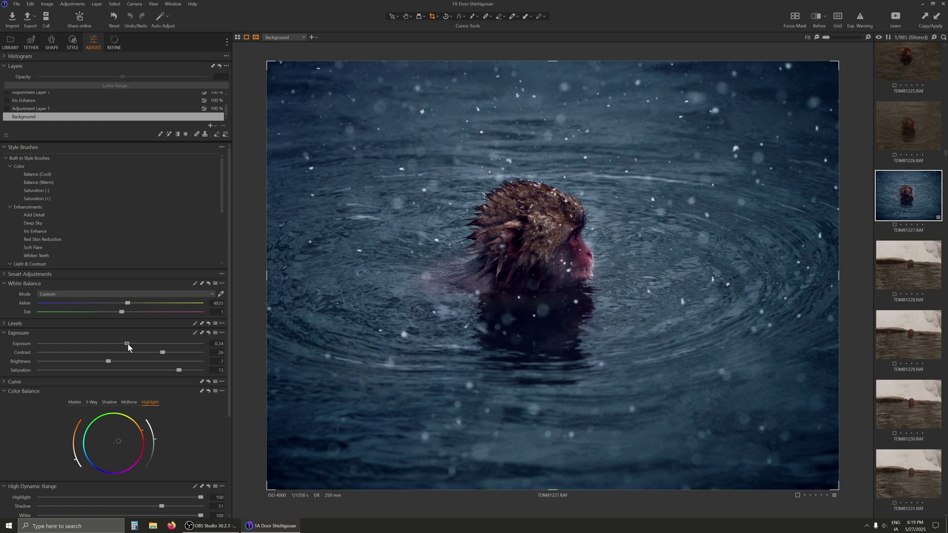
pyautogui.moveTo(129, 345); pyautogui.dragTo(131, 345)
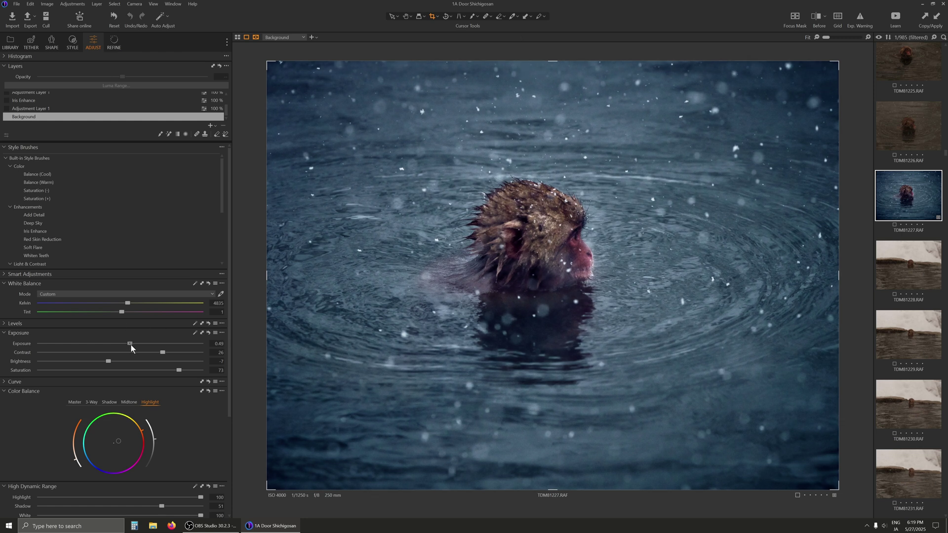
# Step: Apply the copied adjustments to the unedited photo TDM81226.RAF and raise its exposure to 0.43
pyautogui.scroll(1, 922, 214)
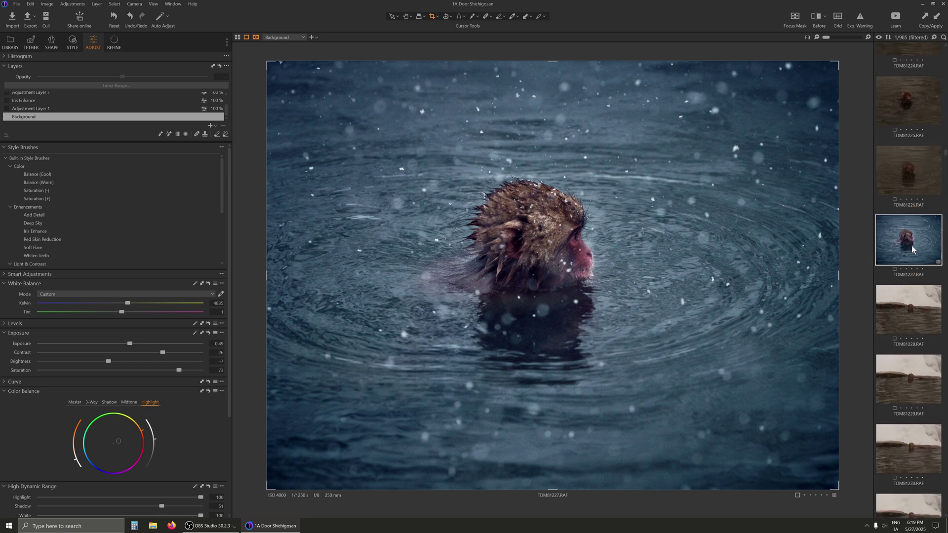
pyautogui.click(904, 182)
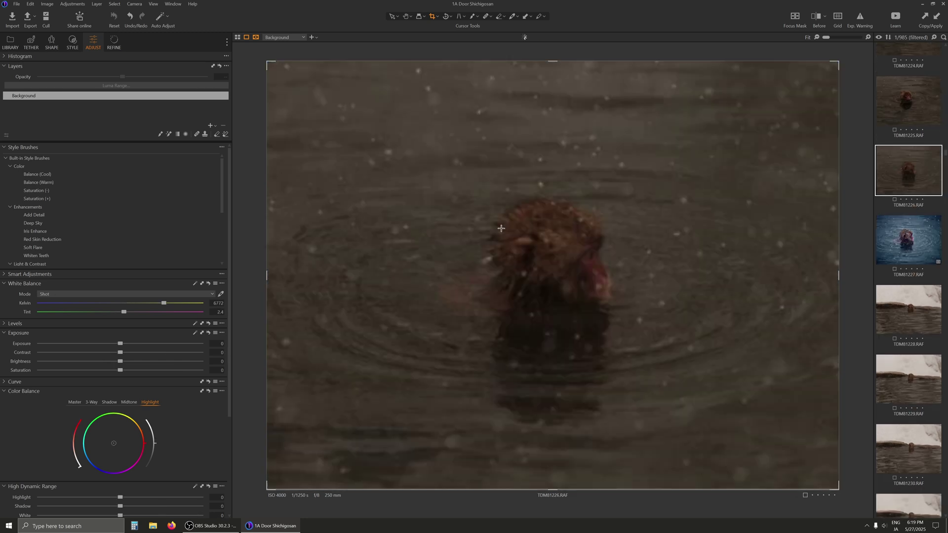
pyautogui.click(72, 4)
pyautogui.click(81, 30)
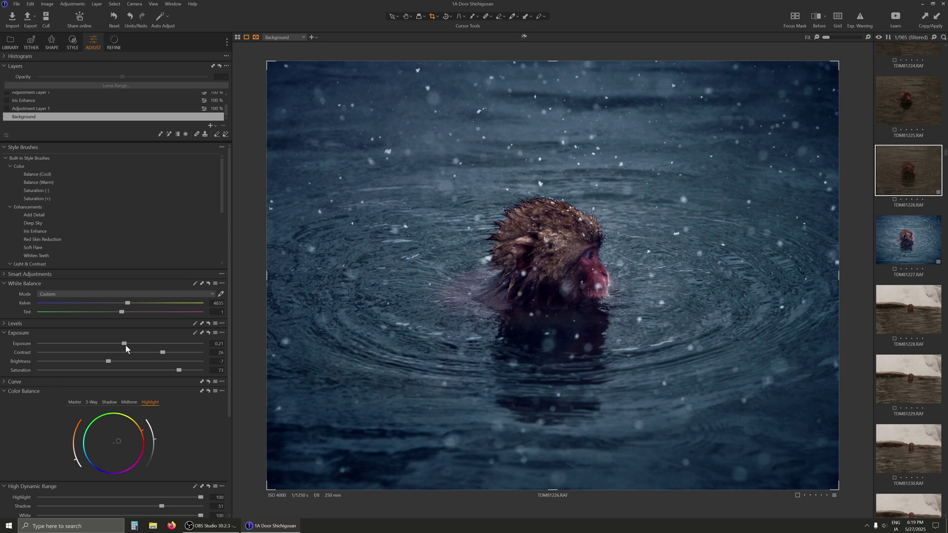
pyautogui.moveTo(125, 345); pyautogui.dragTo(129, 344)
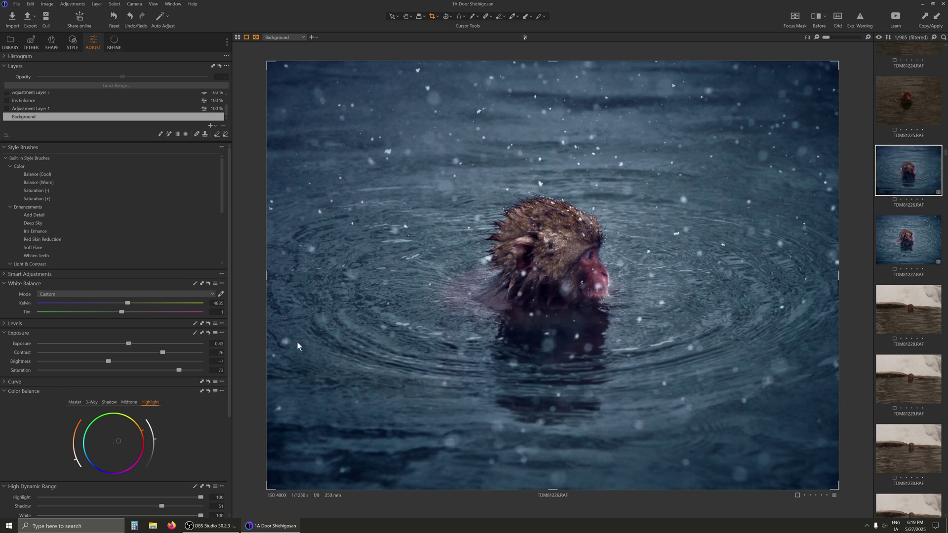
# Step: Apply the copied adjustments to TDM81225.RAF, then set its contrast to 24 and its exposure to 0.38
pyautogui.scroll(3, 931, 275)
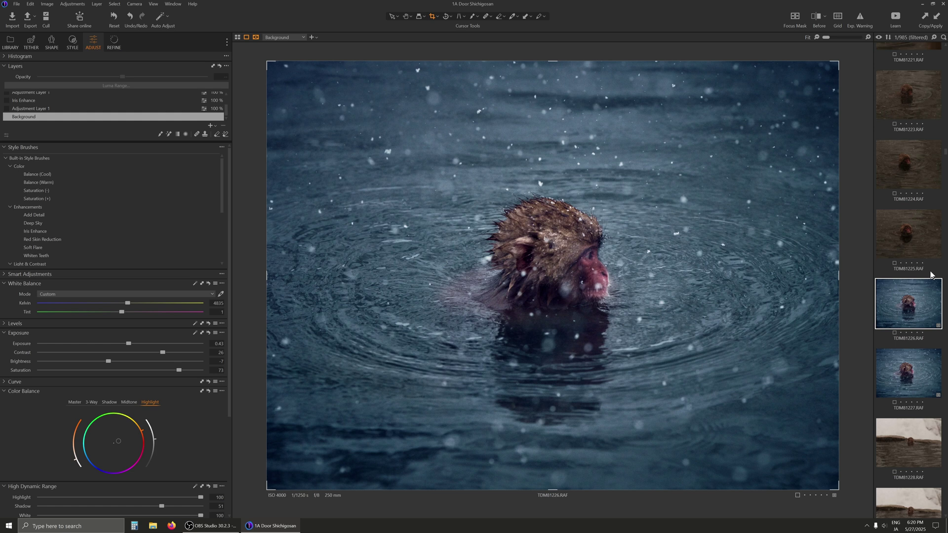
pyautogui.click(905, 227)
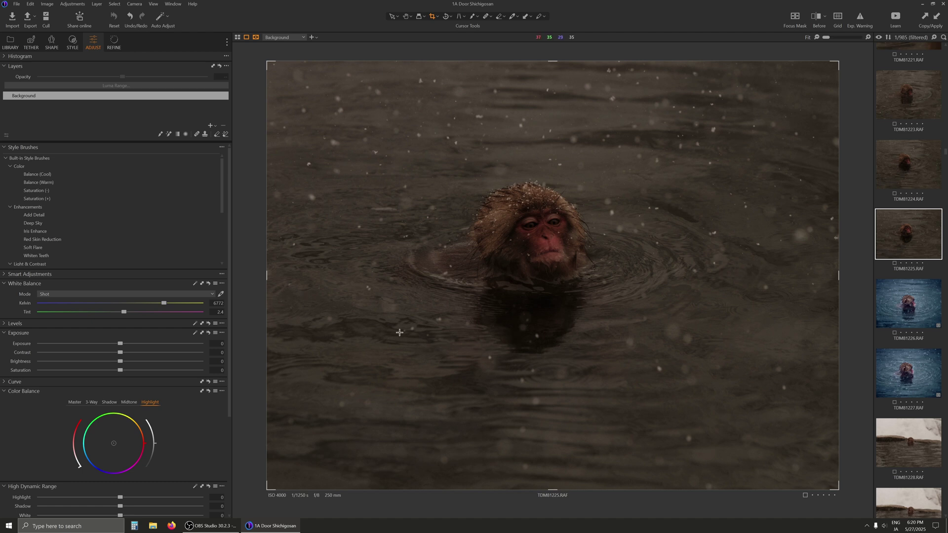
pyautogui.click(67, 6)
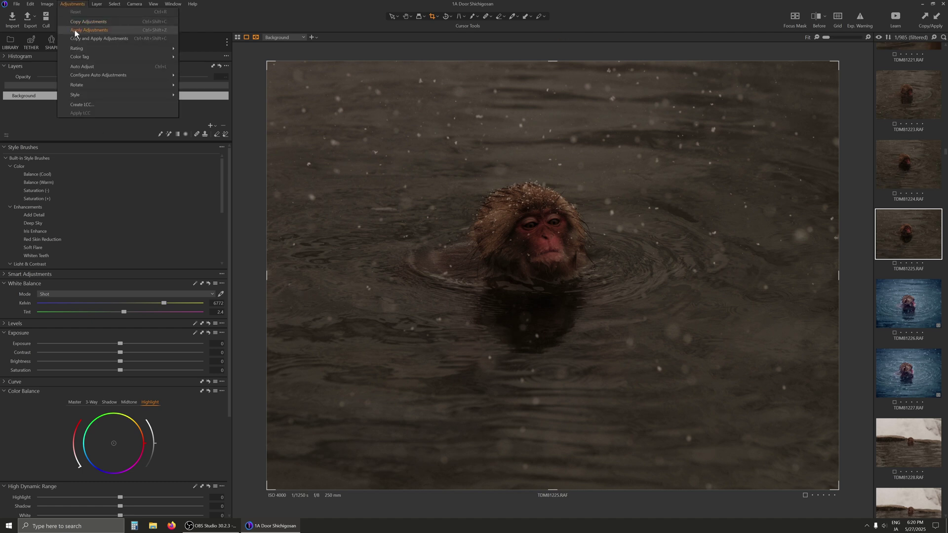
pyautogui.click(89, 31)
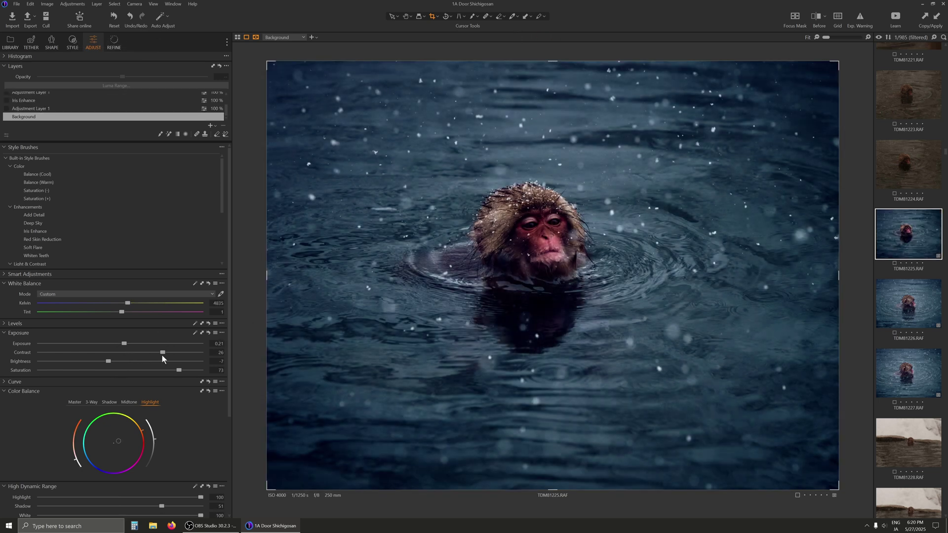
pyautogui.moveTo(162, 354)
pyautogui.mouseDown()
pyautogui.moveTo(101, 359)
pyautogui.moveTo(155, 366)
pyautogui.mouseUp()
pyautogui.moveTo(127, 343); pyautogui.dragTo(130, 344)
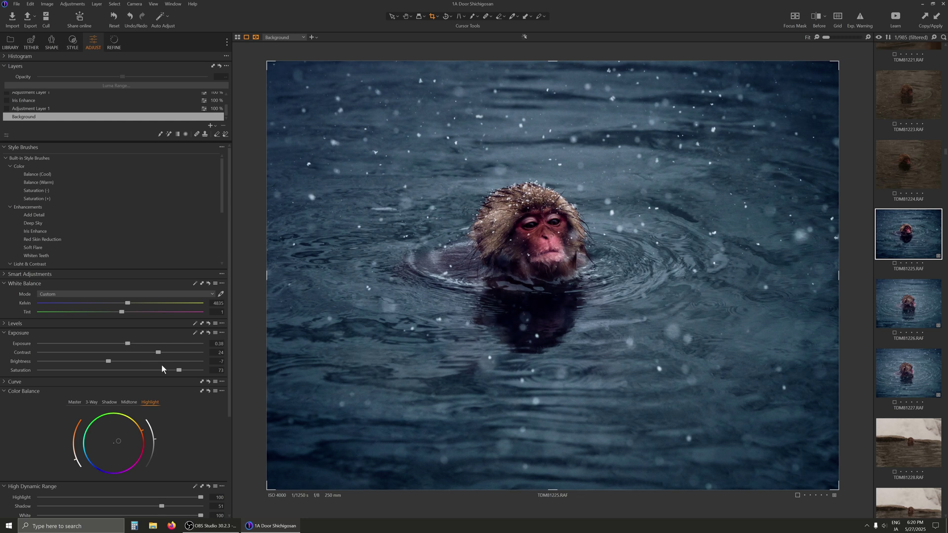
# Step: Copy the adjustments of the edited photo TDM81225.RAF and apply them to TDM81224.RAF
pyautogui.scroll(1, 920, 236)
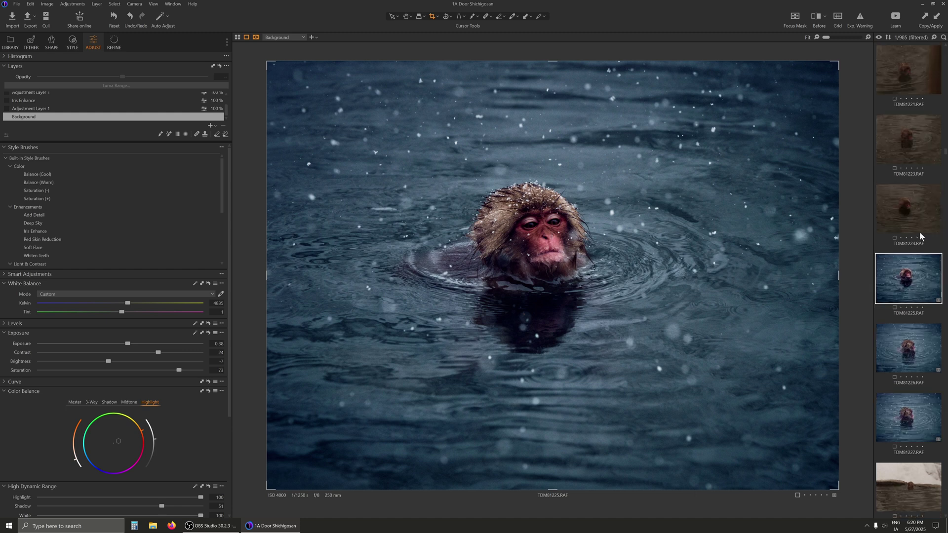
pyautogui.click(914, 203)
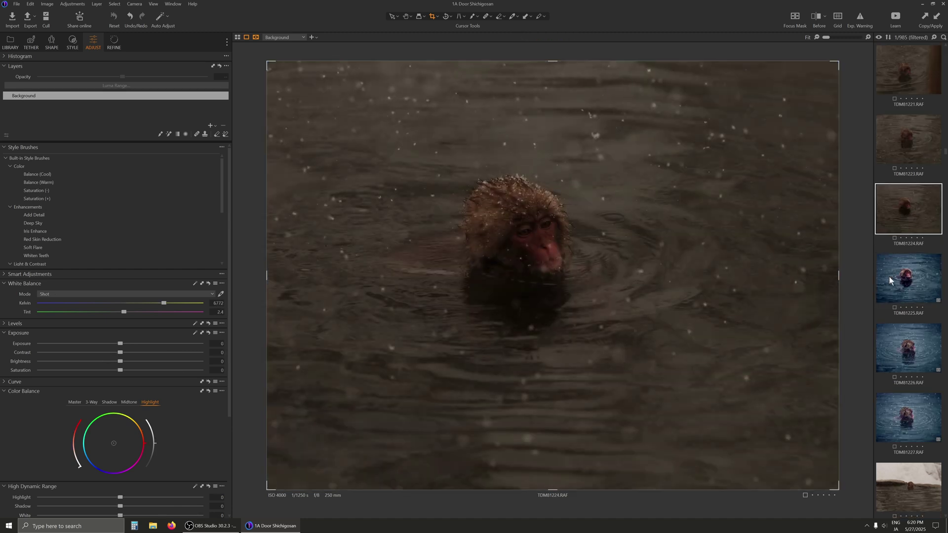
pyautogui.click(908, 275)
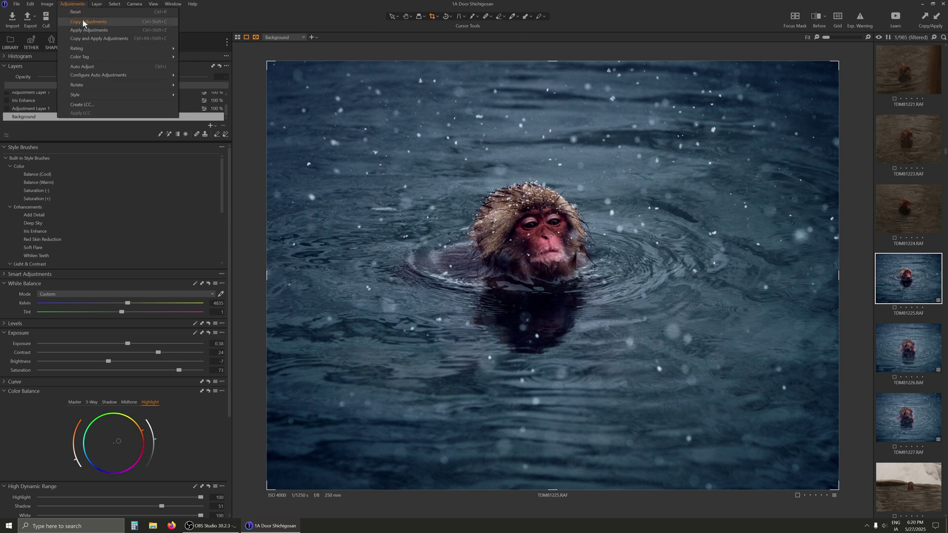
pyautogui.click(888, 208)
pyautogui.click(72, 3)
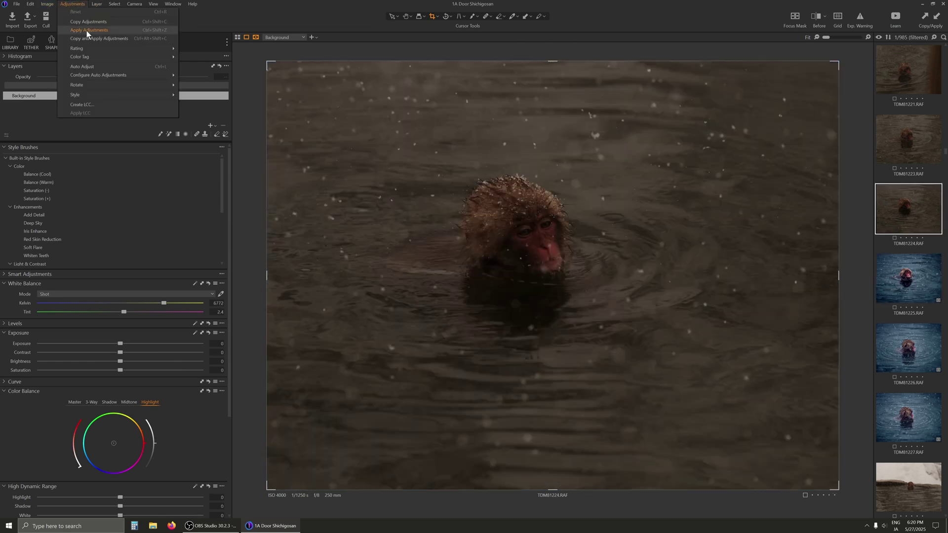
pyautogui.click(87, 30)
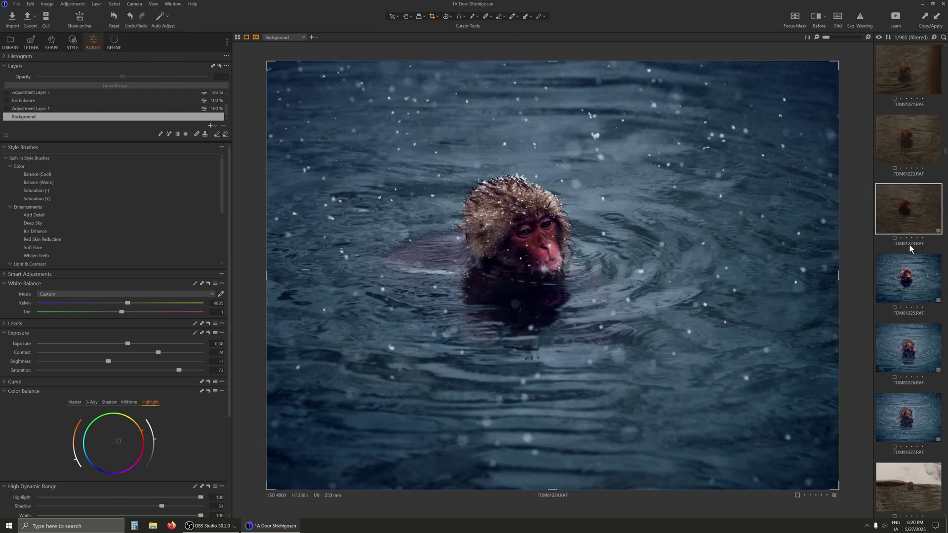
# Step: Apply the copied adjustments to TDM81223.RAF and lower its exposure to 0.27
pyautogui.scroll(1, 923, 219)
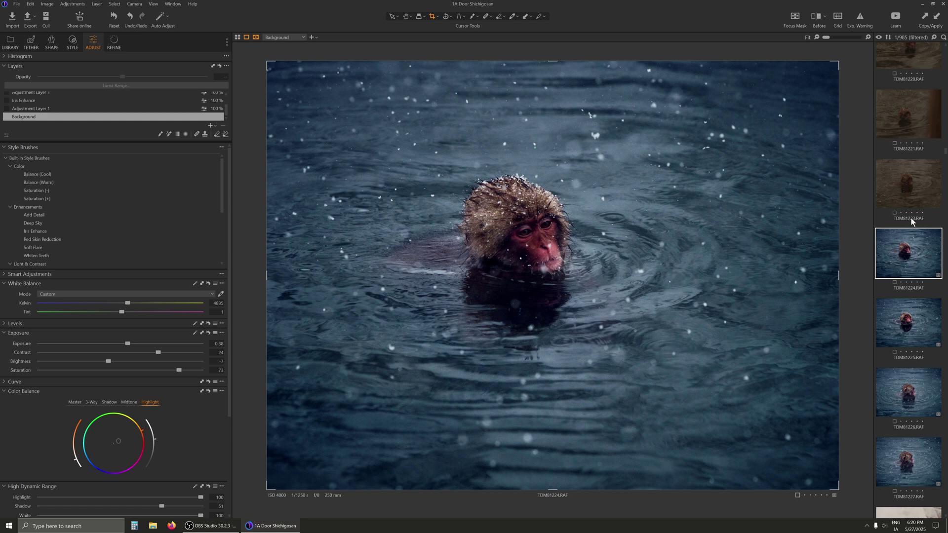
pyautogui.click(910, 175)
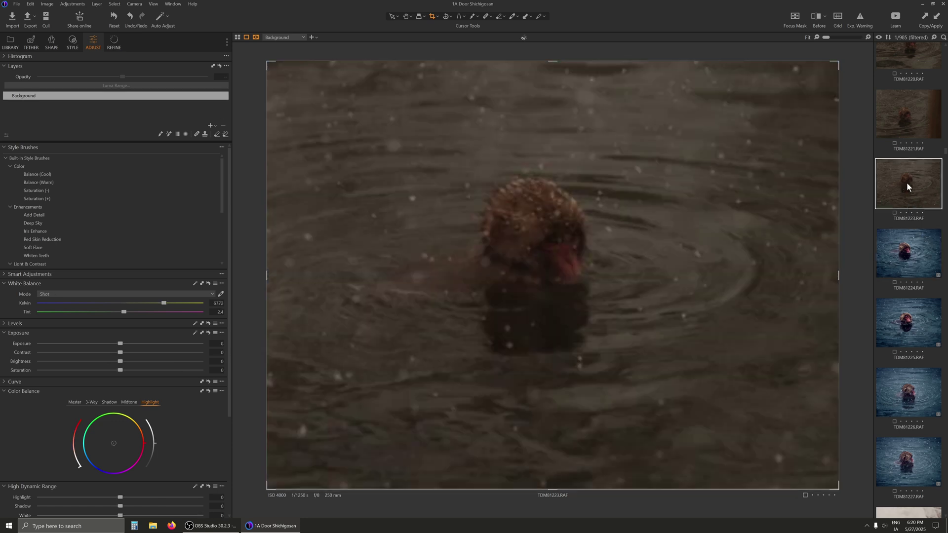
pyautogui.click(79, 4)
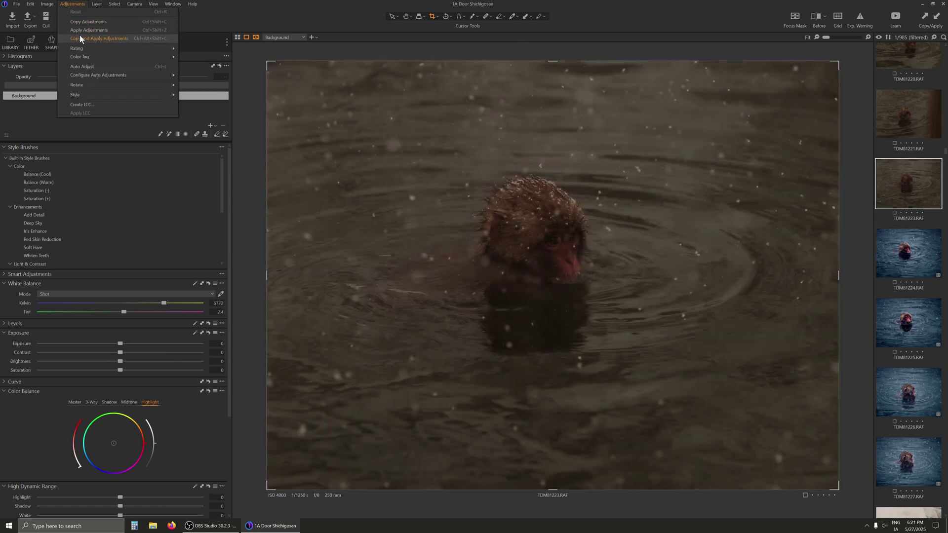
pyautogui.click(81, 31)
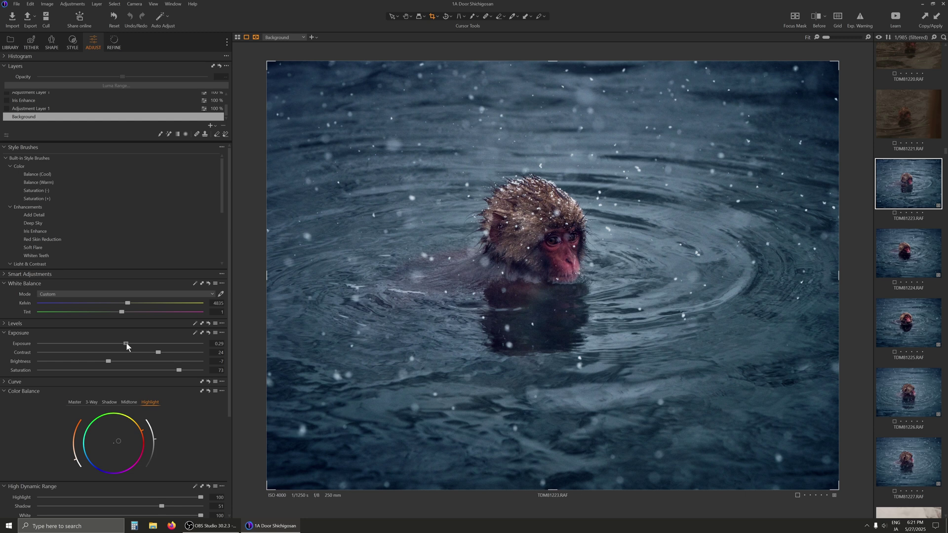
pyautogui.moveTo(126, 344); pyautogui.dragTo(126, 343)
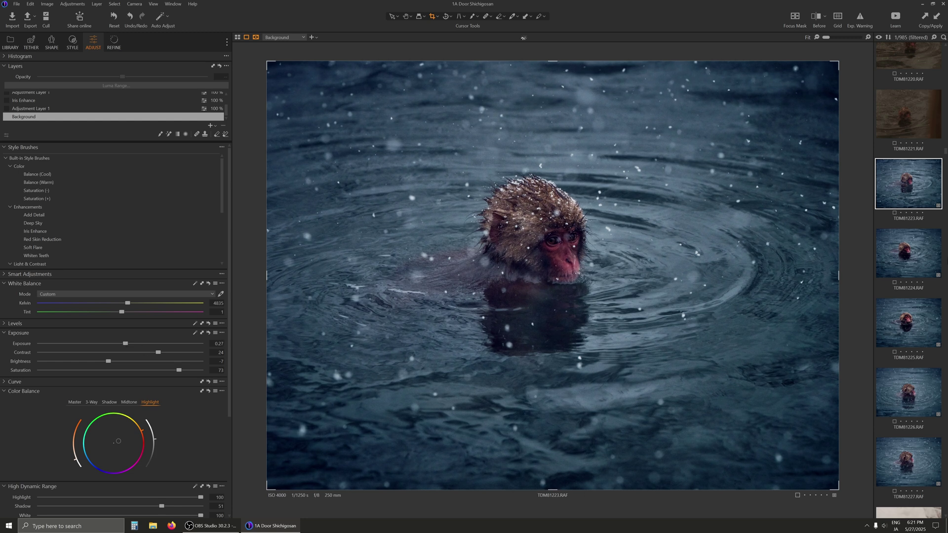
# Step: Apply the copied adjustments to TDM81221.RAF, the unedited shot with the dark post beside the monkey
pyautogui.click(912, 117)
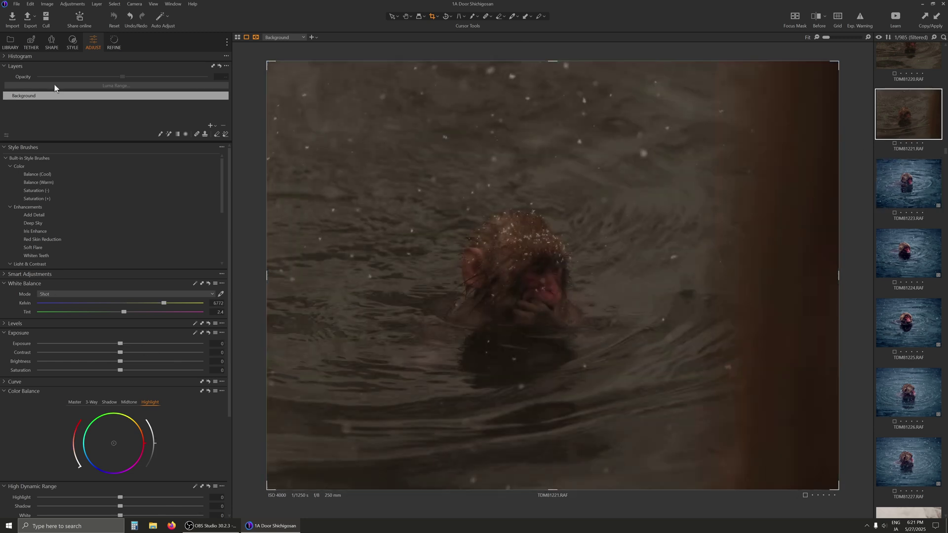
pyautogui.click(70, 5)
pyautogui.click(99, 43)
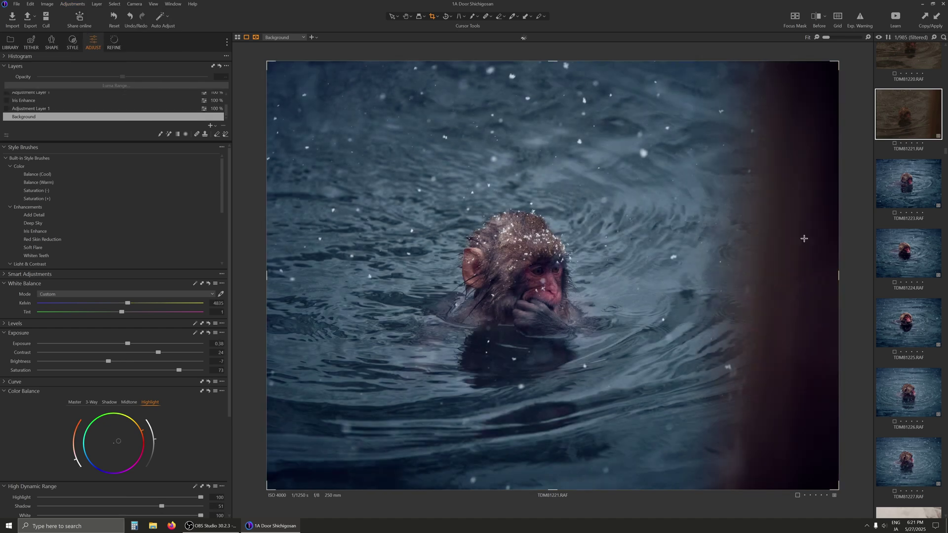
# Step: Apply the copied adjustments to the unedited photo TDM81220.RAF
pyautogui.scroll(-3, 896, 197)
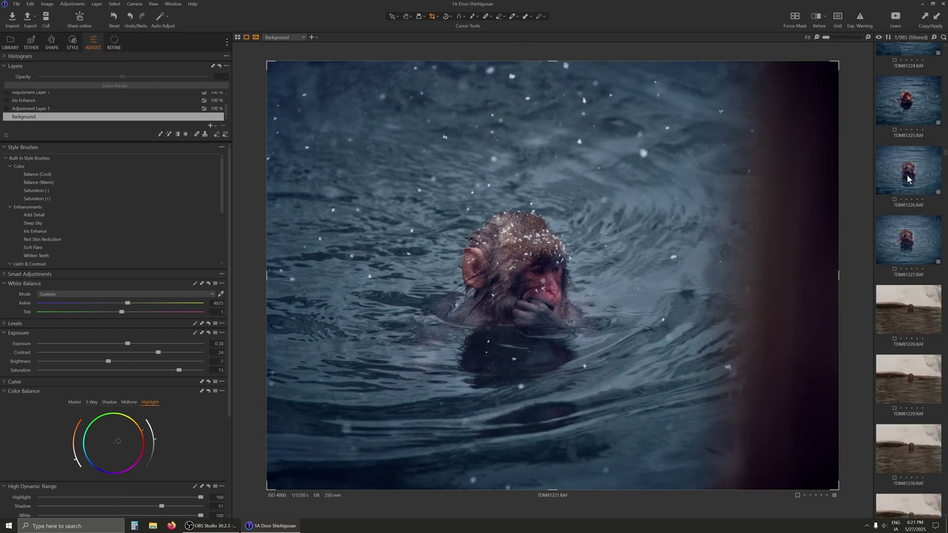
pyautogui.scroll(5, 920, 208)
pyautogui.click(922, 177)
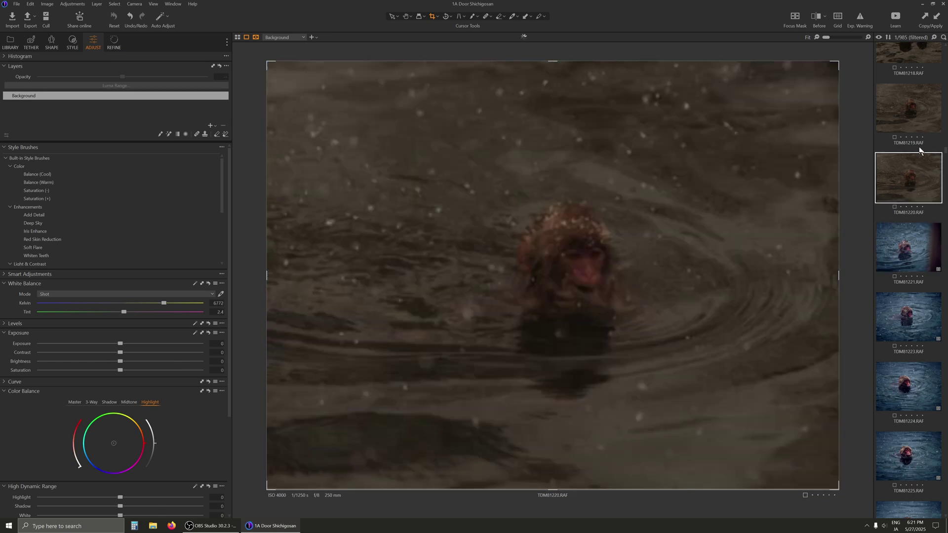
pyautogui.click(63, 6)
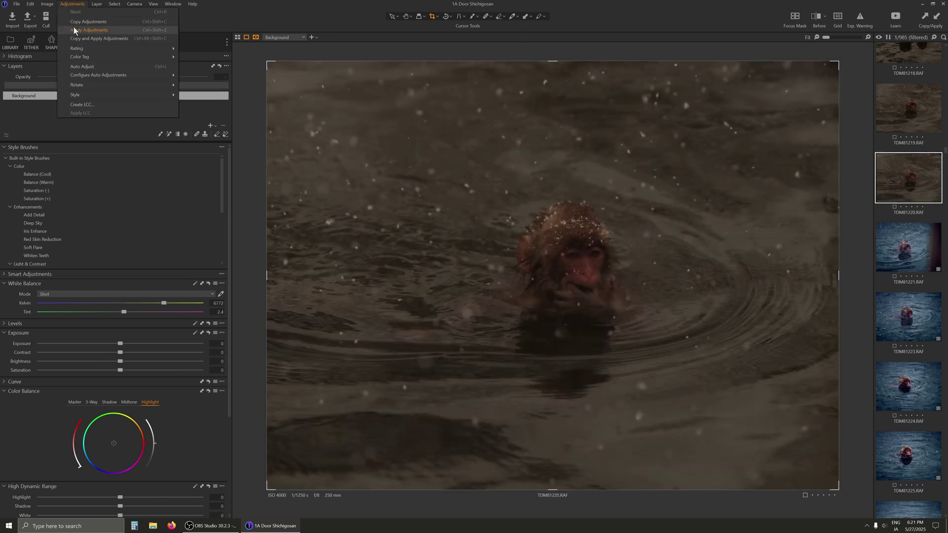
pyautogui.click(474, 91)
pyautogui.hotkey('ctrl', 'shift', 'v')
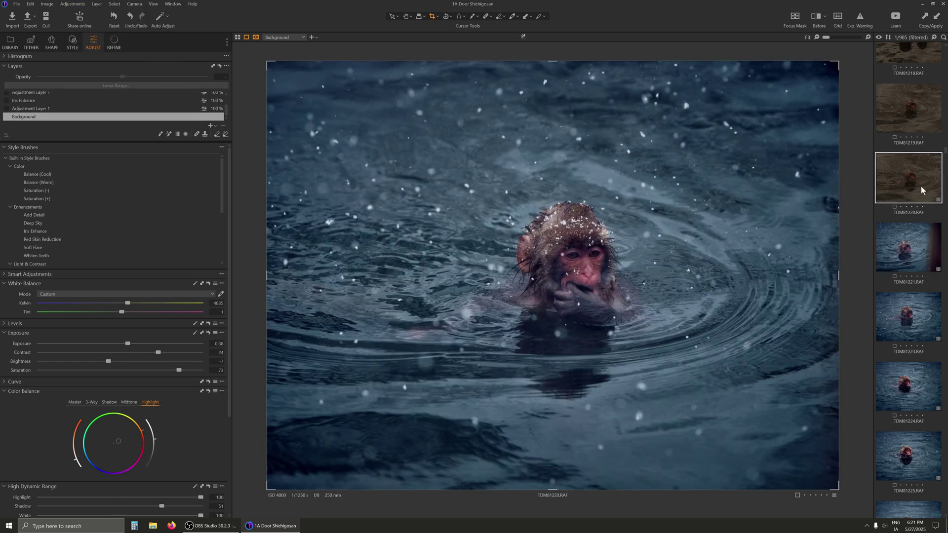
# Step: Check the monkey's face in TDM81220.RAF up close, then apply the copied adjustments to TDM81219.RAF
pyautogui.scroll(2, 577, 298)
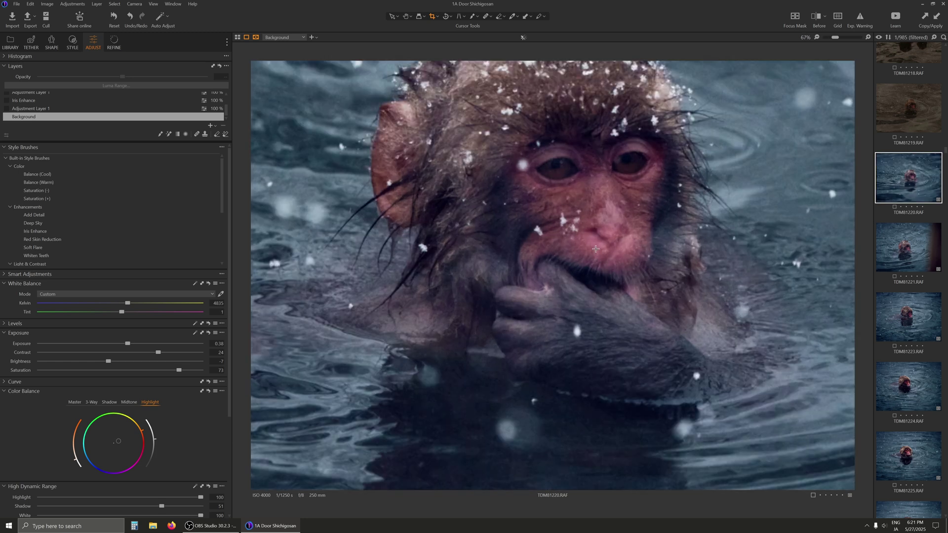
pyautogui.scroll(-3, 596, 245)
pyautogui.click(914, 102)
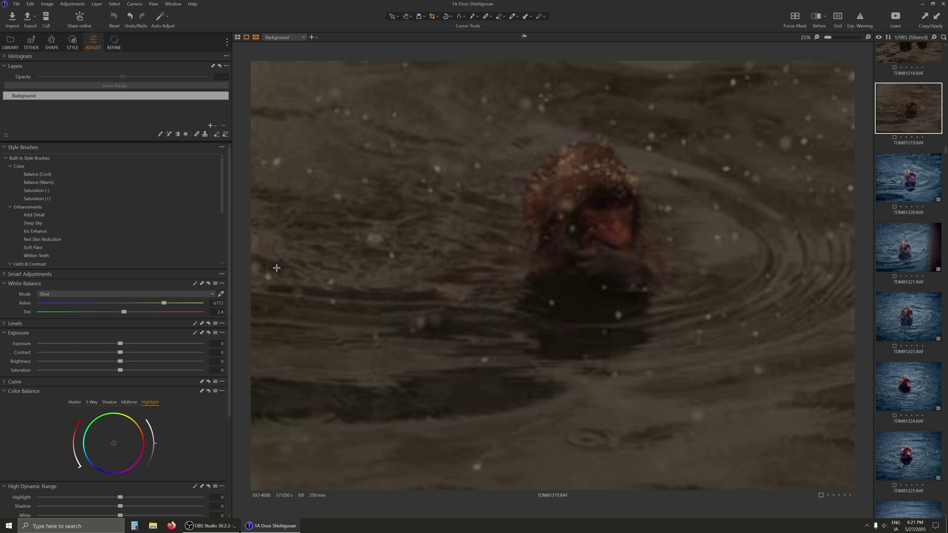
pyautogui.click(70, 5)
pyautogui.click(77, 28)
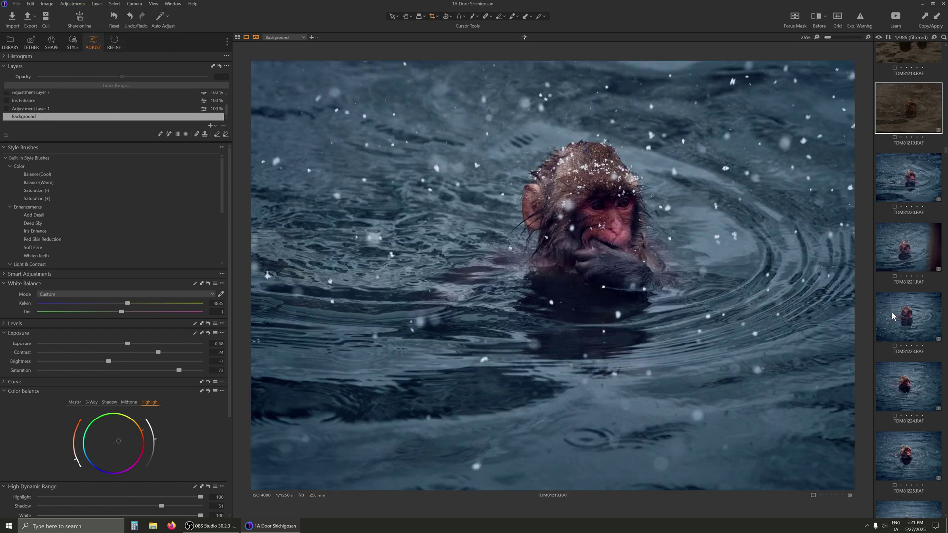
# Step: Apply the copied adjustments to TDM81218.RAF, the unedited shot of two monkeys side by side
pyautogui.scroll(3, 897, 315)
pyautogui.click(913, 269)
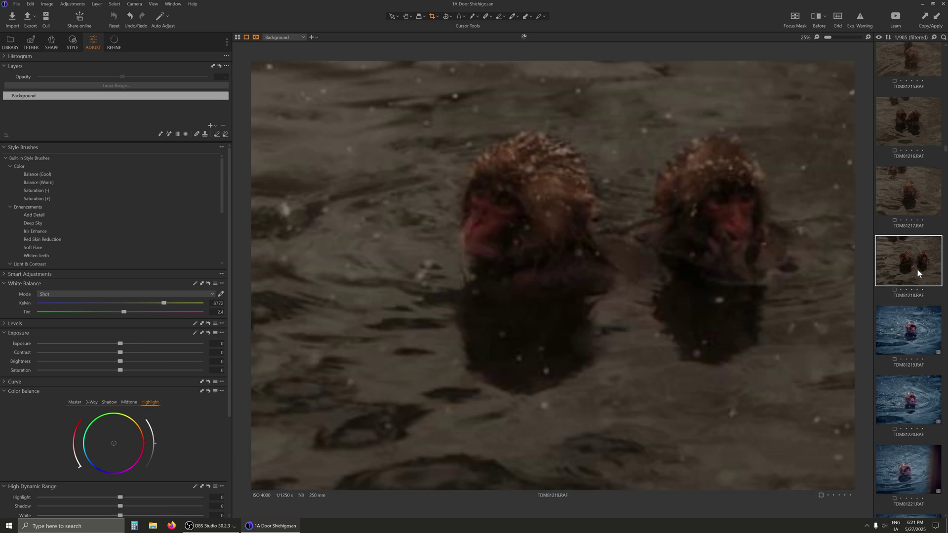
pyautogui.click(65, 5)
pyautogui.click(80, 33)
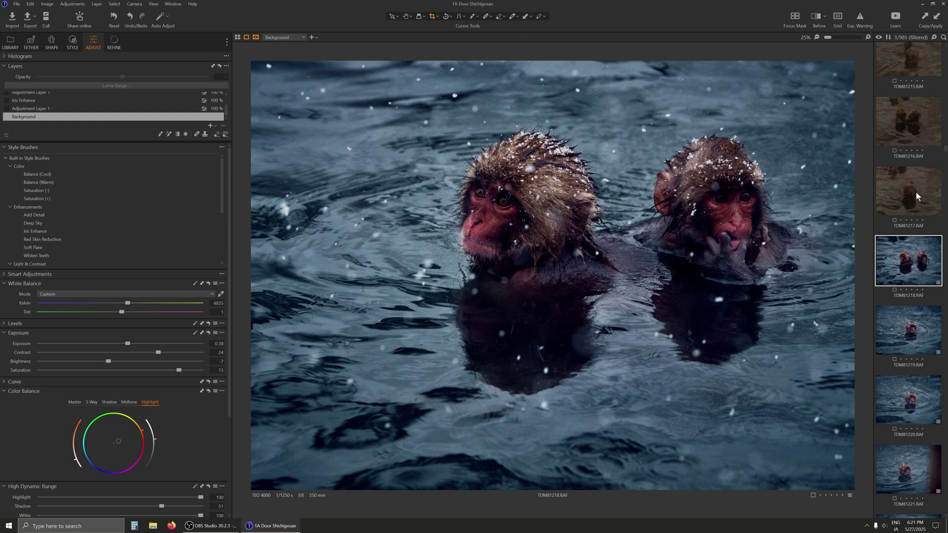
# Step: Apply the copied adjustments to the unedited photo TDM81217.RAF
pyautogui.click(917, 192)
pyautogui.click(73, 4)
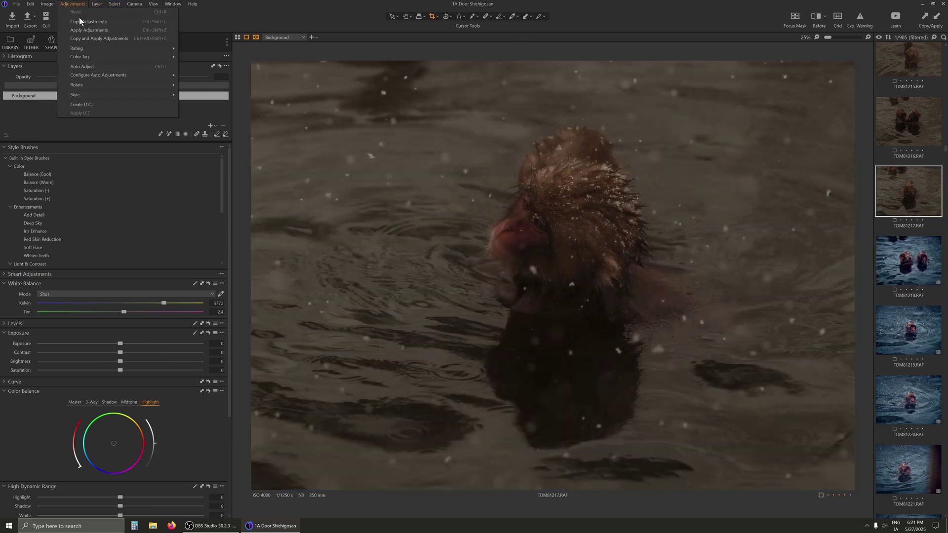
pyautogui.click(81, 30)
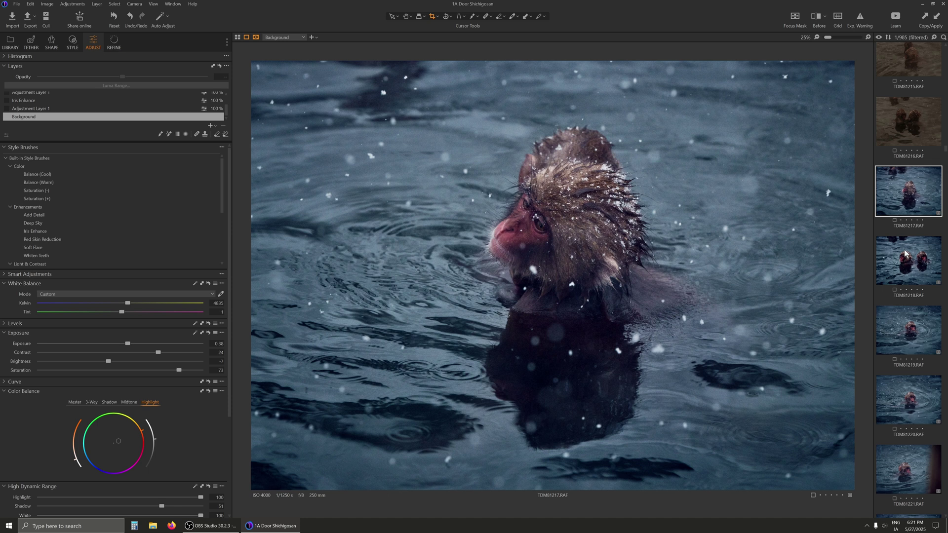
# Step: Apply the copied adjustments to TDM81216.RAF, the unedited shot of two monkeys facing each other
pyautogui.scroll(3, 905, 250)
pyautogui.click(907, 295)
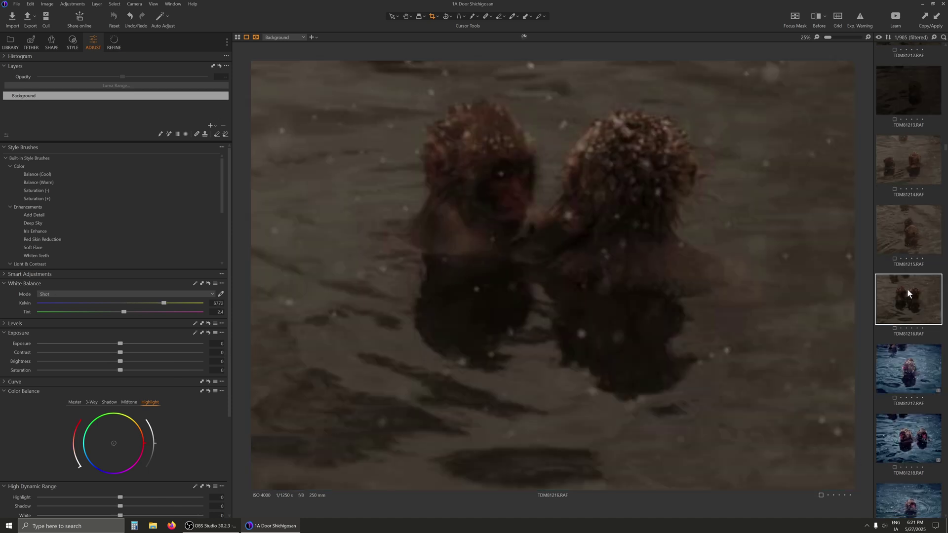
pyautogui.click(73, 4)
pyautogui.click(85, 32)
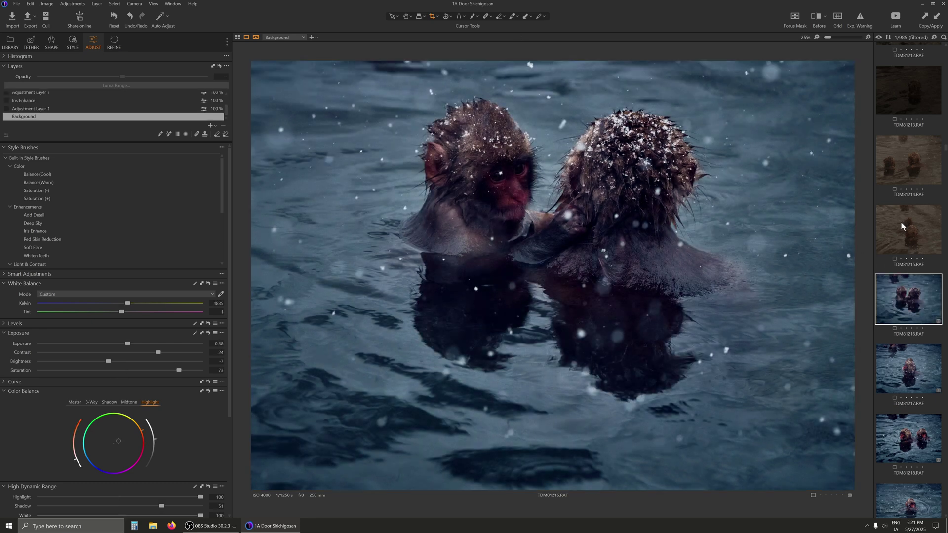
# Step: Apply the copied adjustments to the unedited photo TDM81215.RAF, showing one monkey in front of another
pyautogui.click(902, 222)
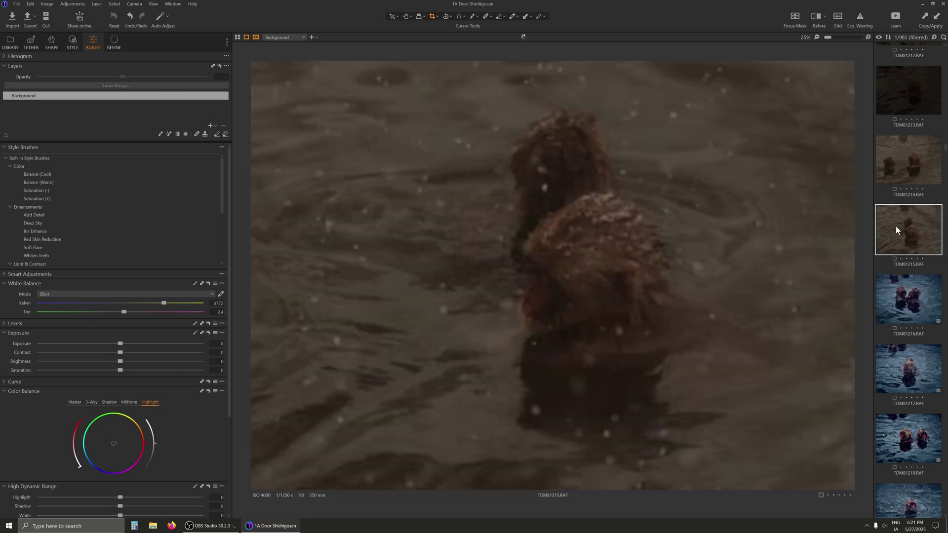
pyautogui.click(73, 4)
pyautogui.click(86, 32)
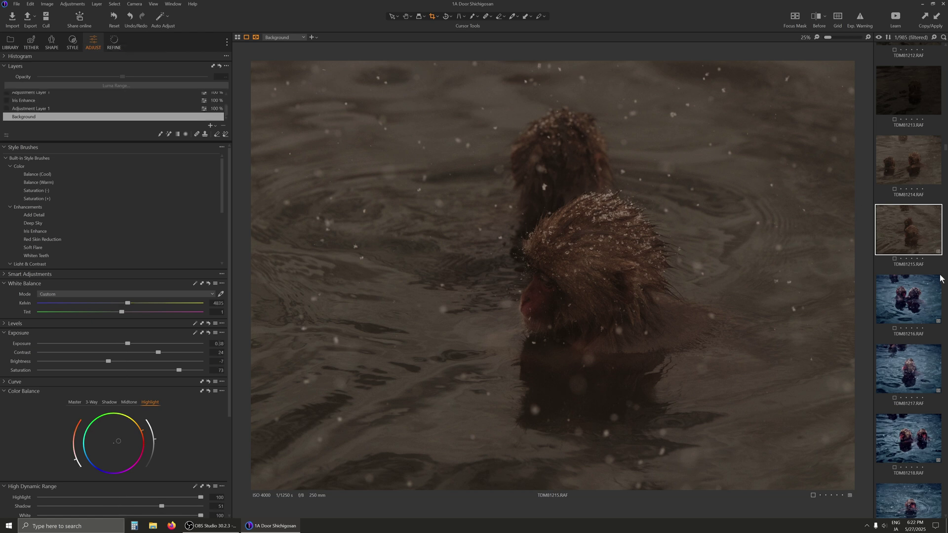
# Step: Apply the copied adjustments to TDM81214.RAF, the unedited shot of two monkeys spaced apart in the water
pyautogui.scroll(1, 935, 281)
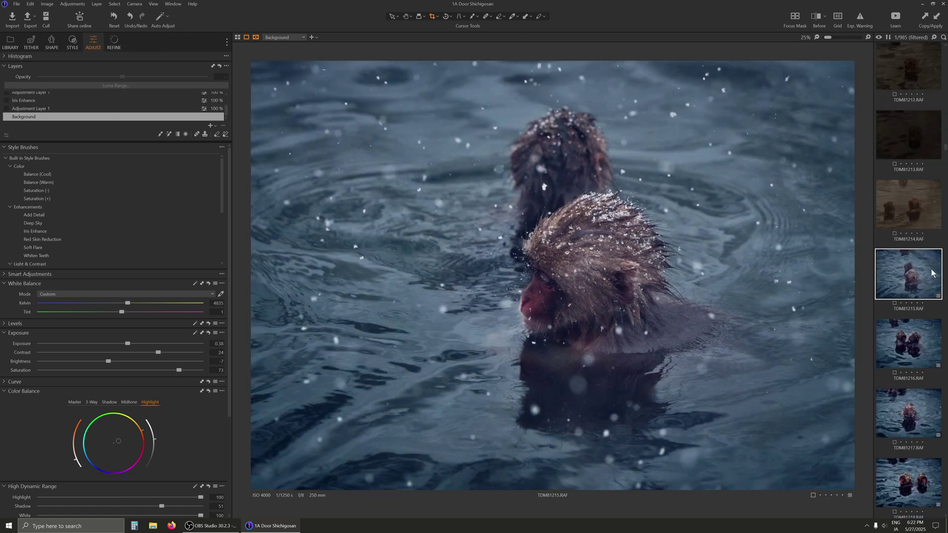
pyautogui.click(916, 200)
pyautogui.click(73, 4)
pyautogui.click(79, 32)
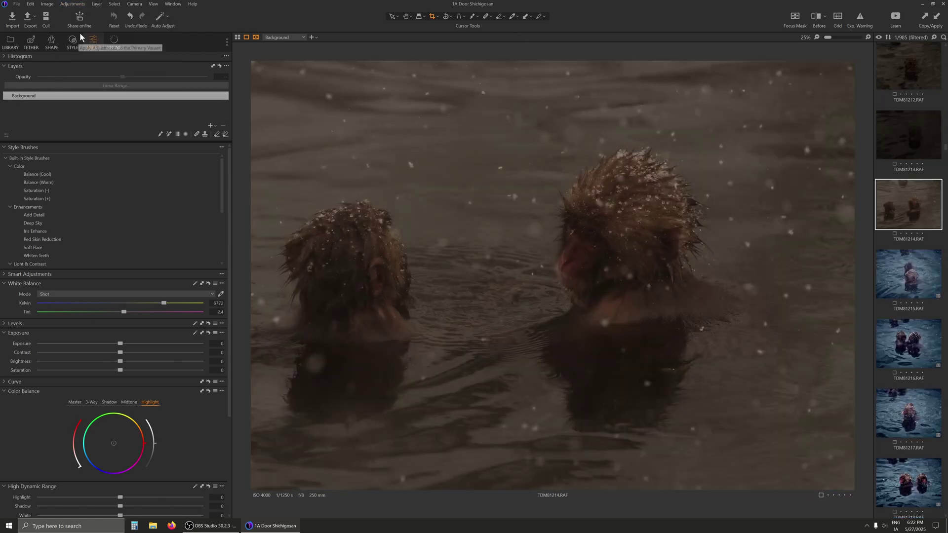
# Step: Apply the copied adjustments to the very dark photo TDM81213.RAF and raise its exposure to 1.7
pyautogui.scroll(3, 912, 246)
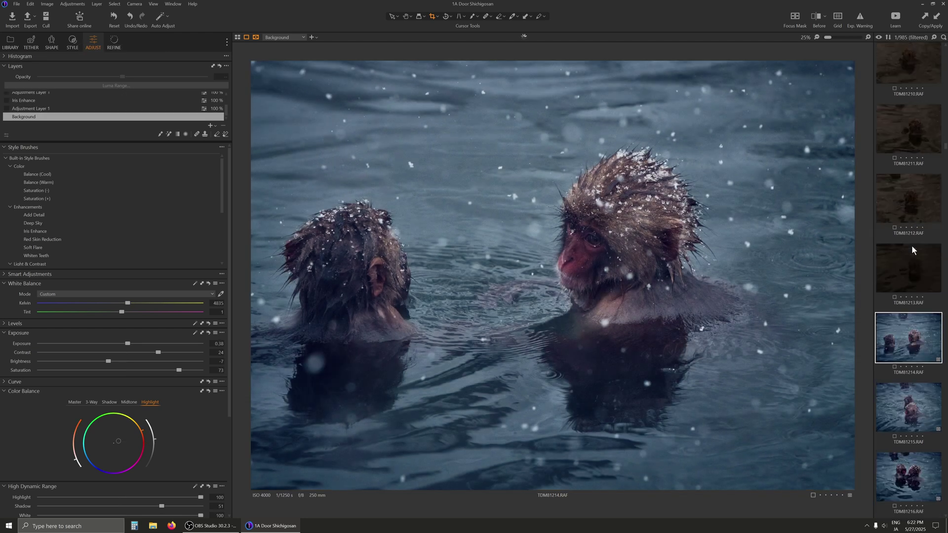
pyautogui.click(913, 269)
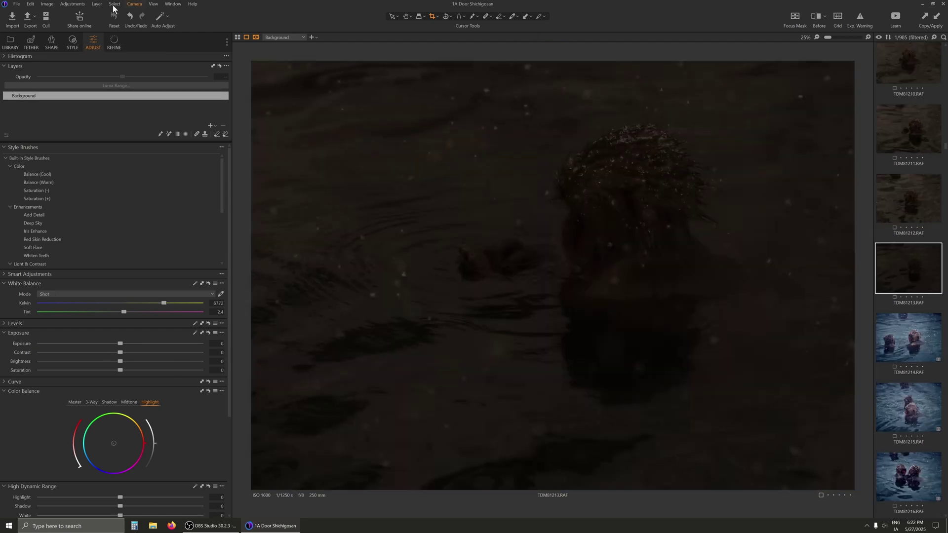
pyautogui.click(72, 4)
pyautogui.click(81, 29)
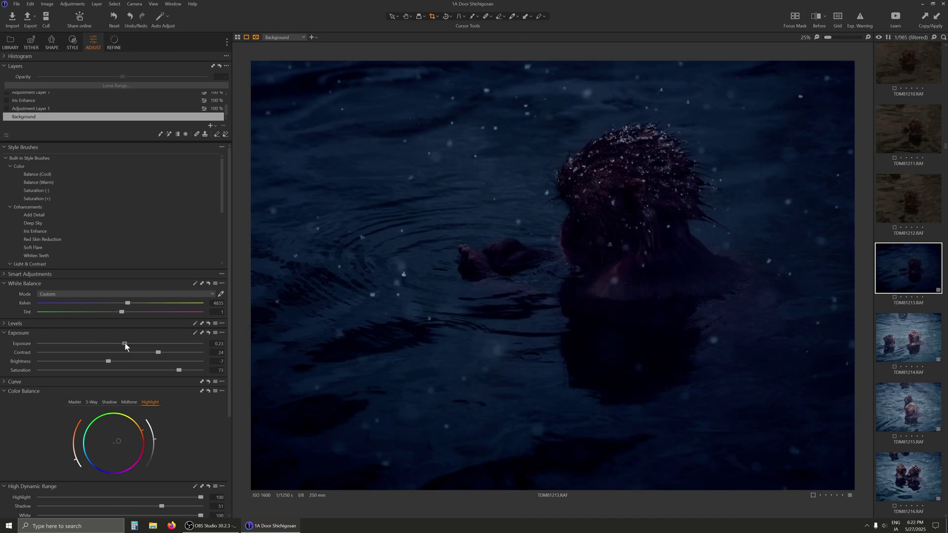
pyautogui.moveTo(125, 344); pyautogui.dragTo(155, 344)
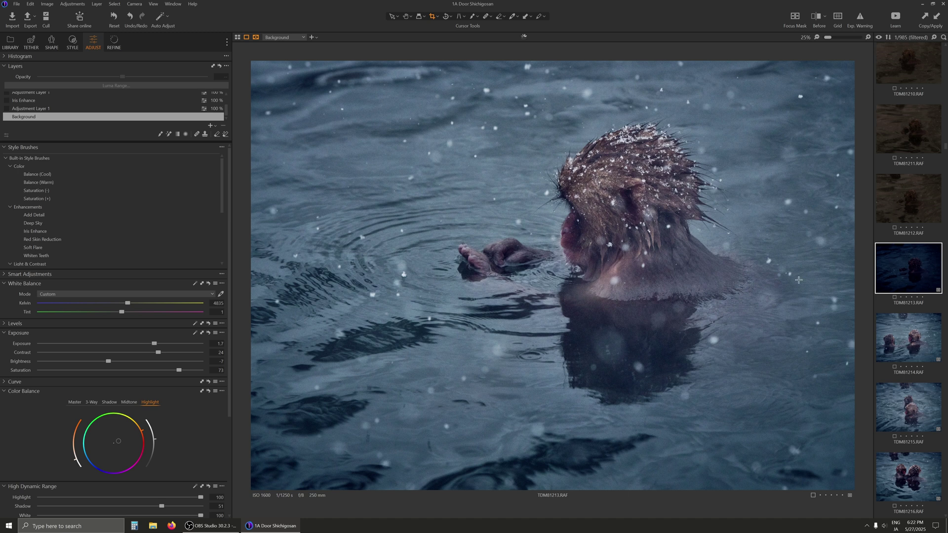
# Step: Apply the copied adjustments to TDM81212.RAF and raise its exposure to 1.19
pyautogui.click(919, 199)
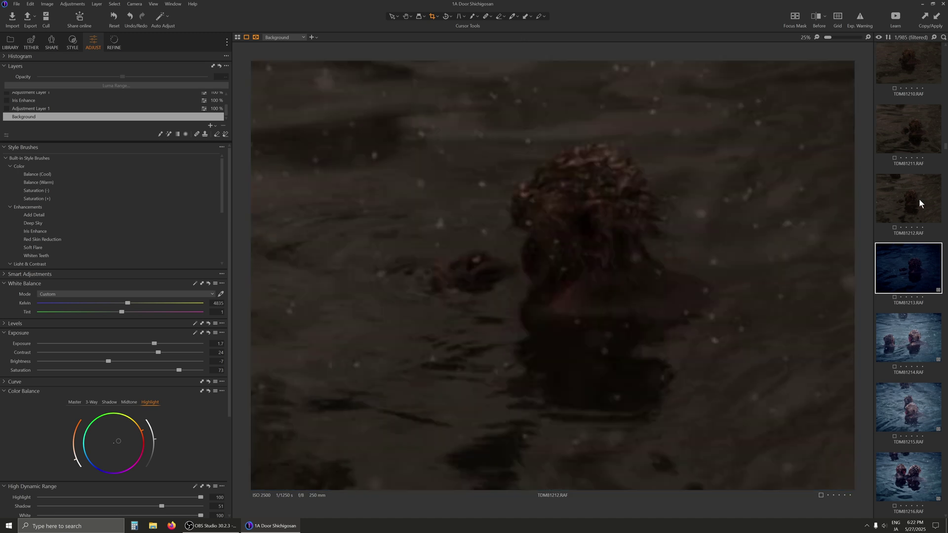
pyautogui.click(72, 4)
pyautogui.click(85, 30)
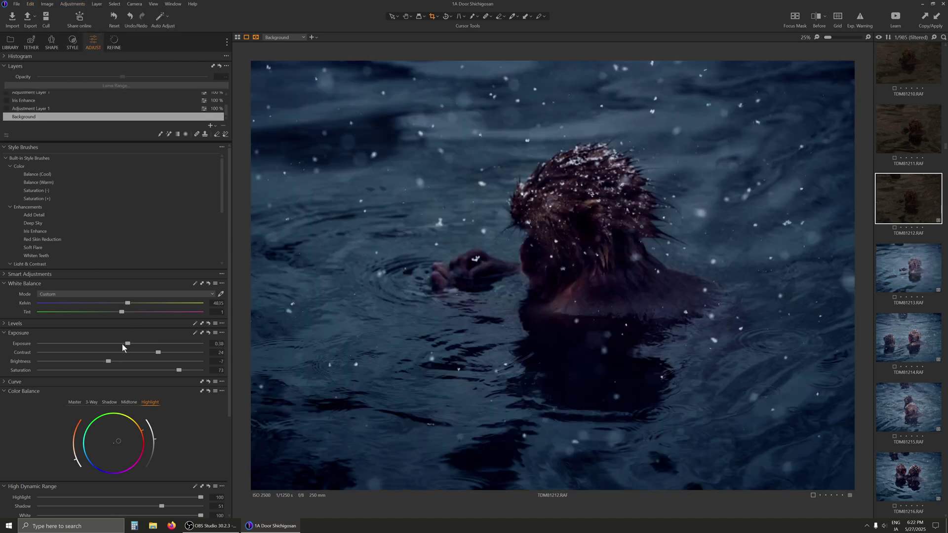
pyautogui.moveTo(135, 344); pyautogui.dragTo(146, 346)
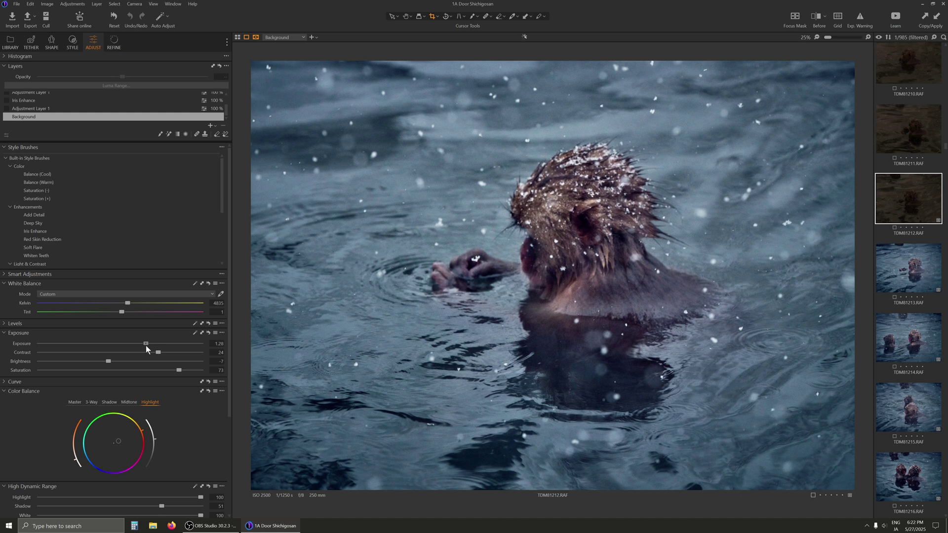
# Step: Apply the copied adjustments to TDM81211.RAF and brighten it to an exposure of 1.25
pyautogui.click(914, 130)
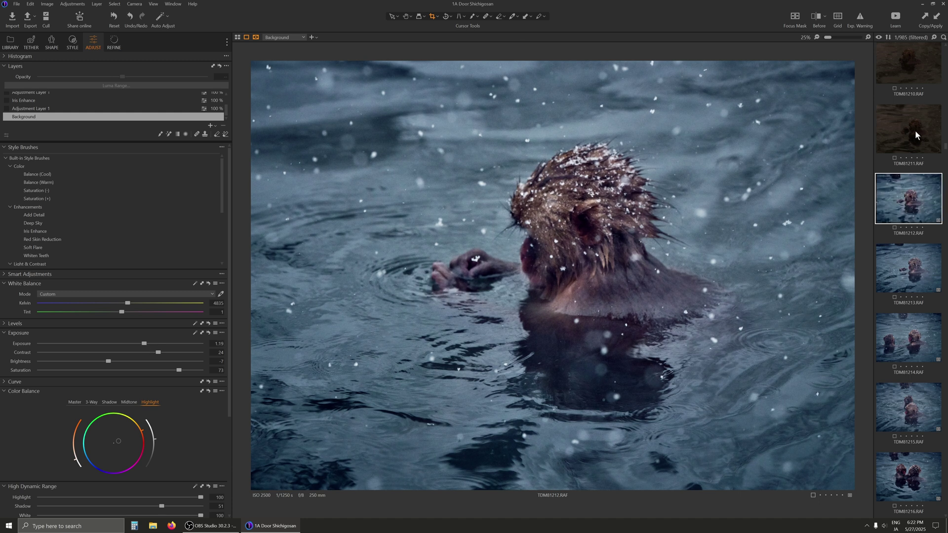
pyautogui.click(72, 4)
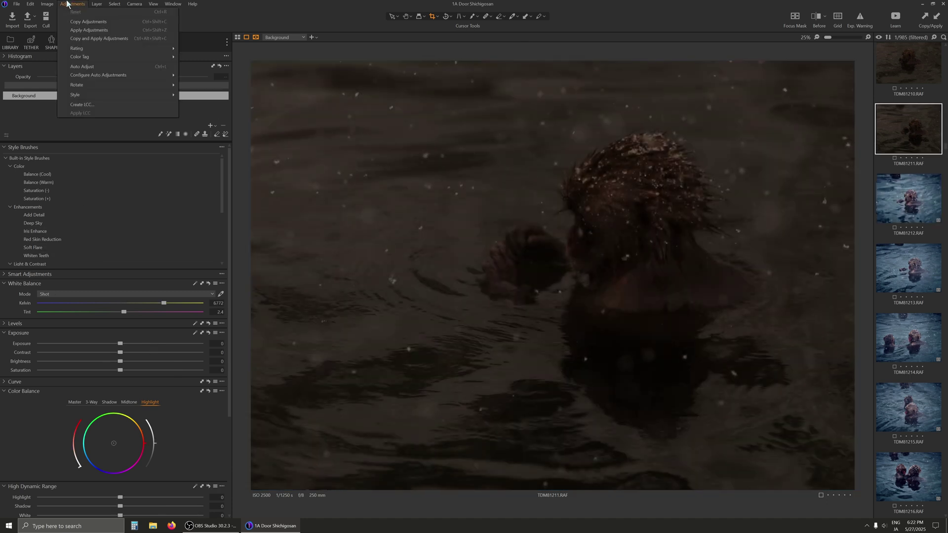
pyautogui.click(86, 30)
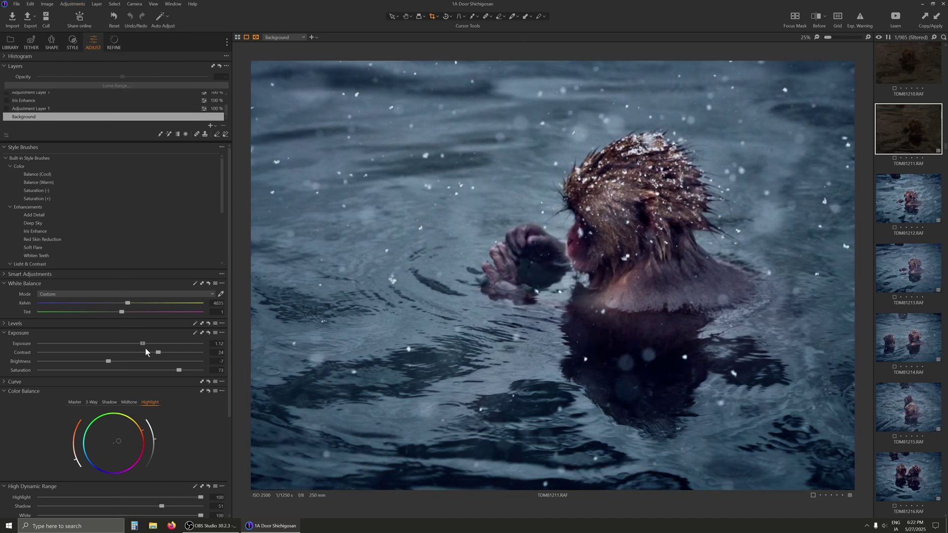
pyautogui.moveTo(146, 352); pyautogui.dragTo(148, 353)
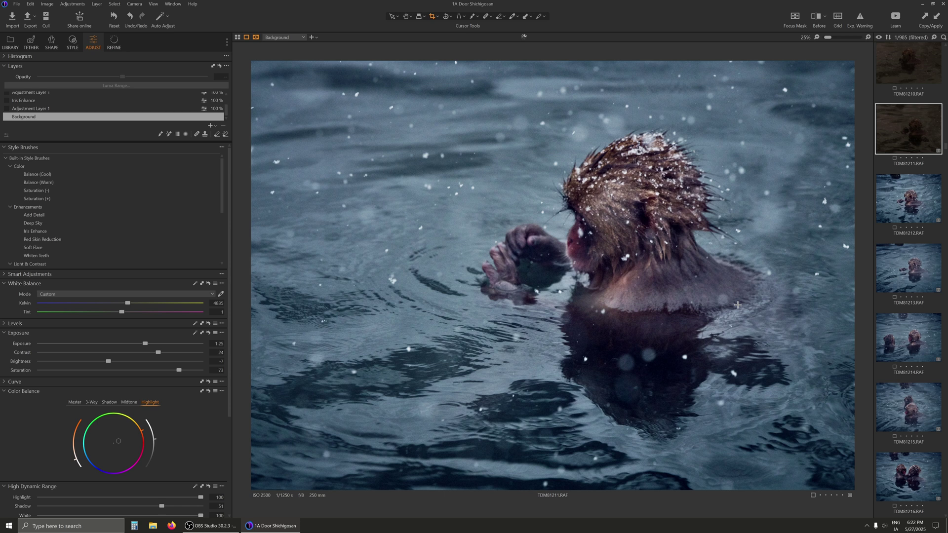
# Step: Apply the copied adjustments to the unedited photo TDM81210.RAF and set its exposure to 1.32
pyautogui.scroll(2, 907, 210)
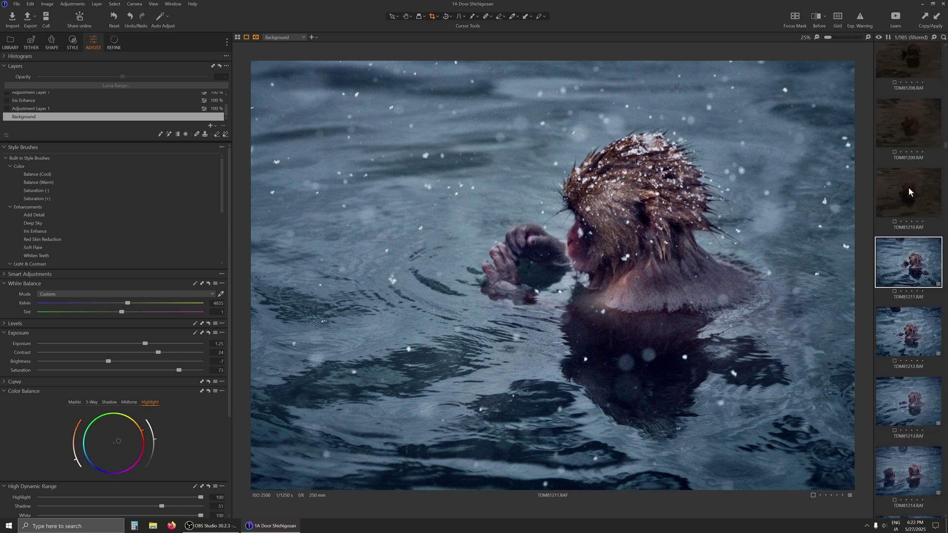
pyautogui.click(908, 188)
pyautogui.click(61, 4)
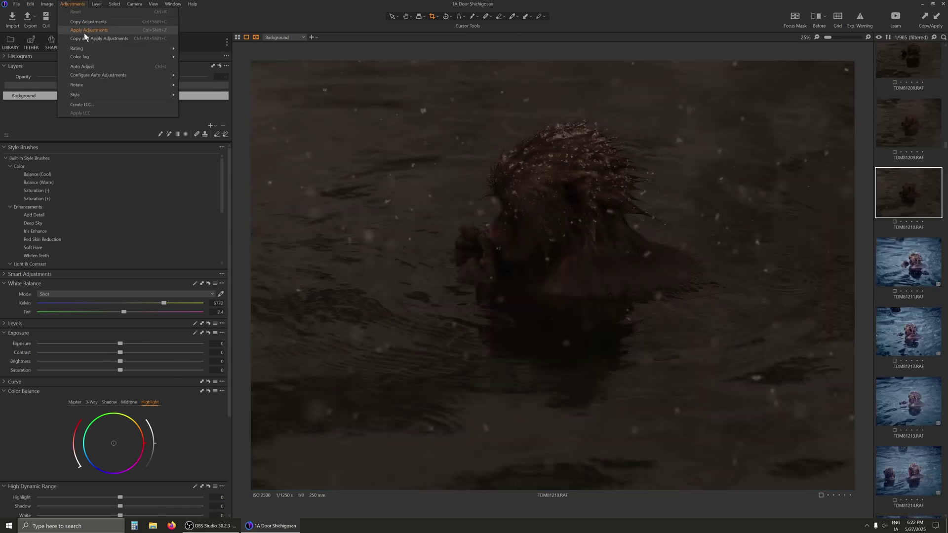
pyautogui.click(84, 33)
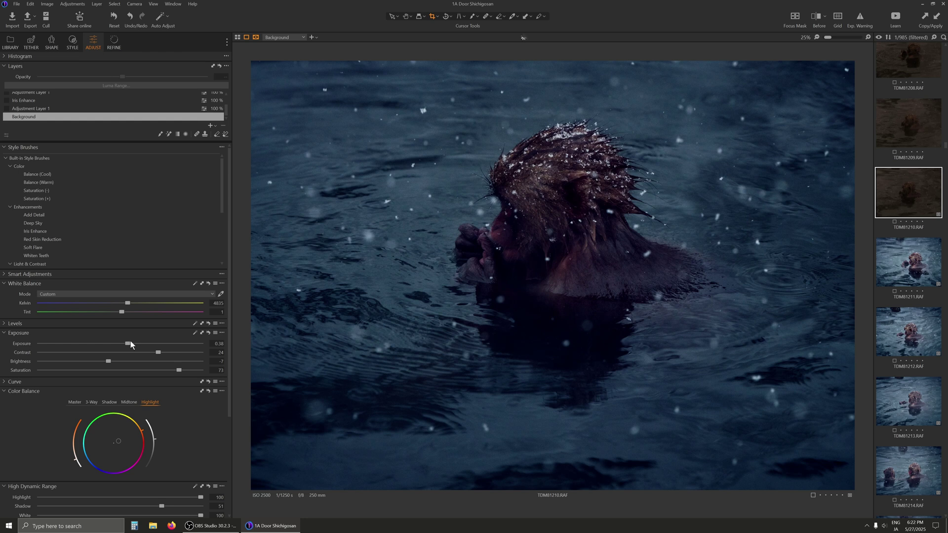
pyautogui.moveTo(128, 344); pyautogui.dragTo(146, 346)
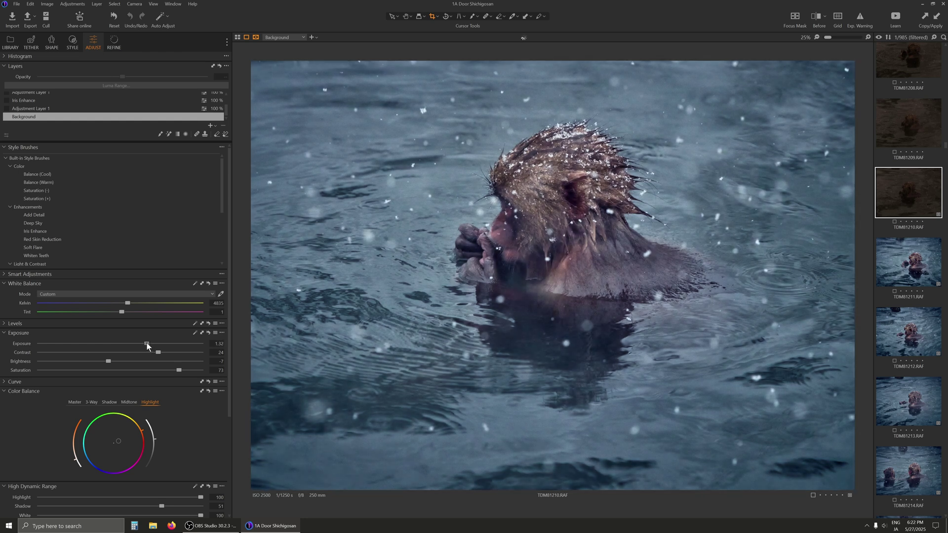
# Step: Apply the copied adjustments to TDM81209.RAF, set its exposure to 1.32, and check the monkey's face and hands up close
pyautogui.scroll(2, 930, 278)
pyautogui.scroll(2, 922, 261)
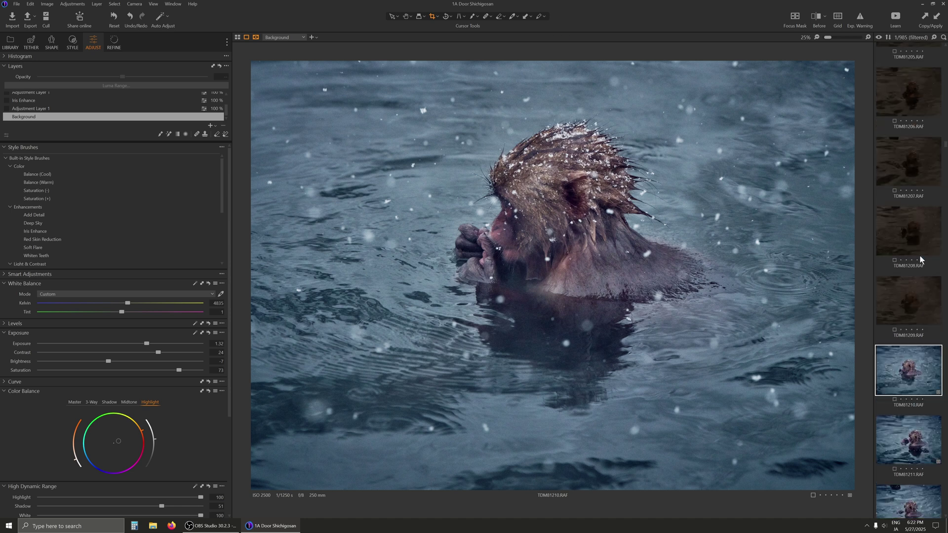
pyautogui.click(903, 291)
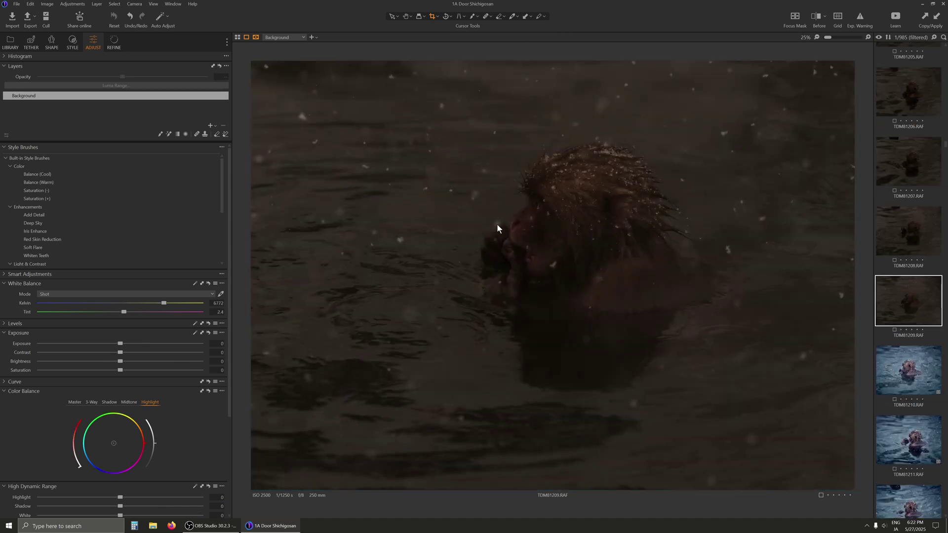
pyautogui.click(69, 4)
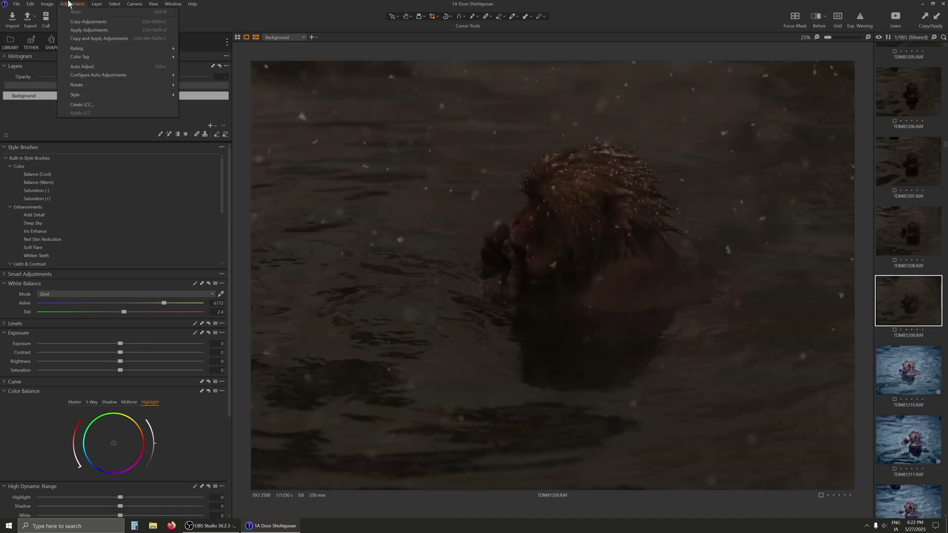
pyautogui.click(78, 29)
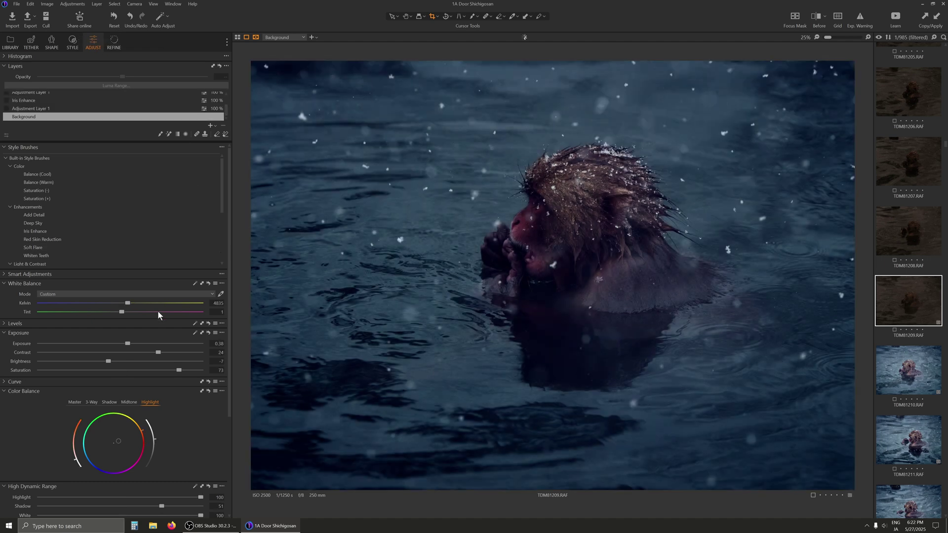
pyautogui.moveTo(125, 344); pyautogui.dragTo(148, 348)
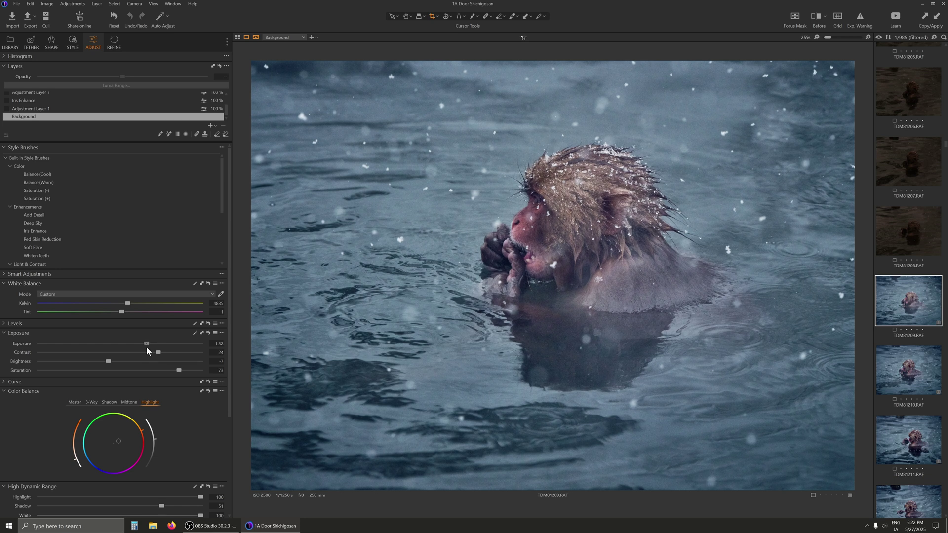
pyautogui.scroll(3, 489, 291)
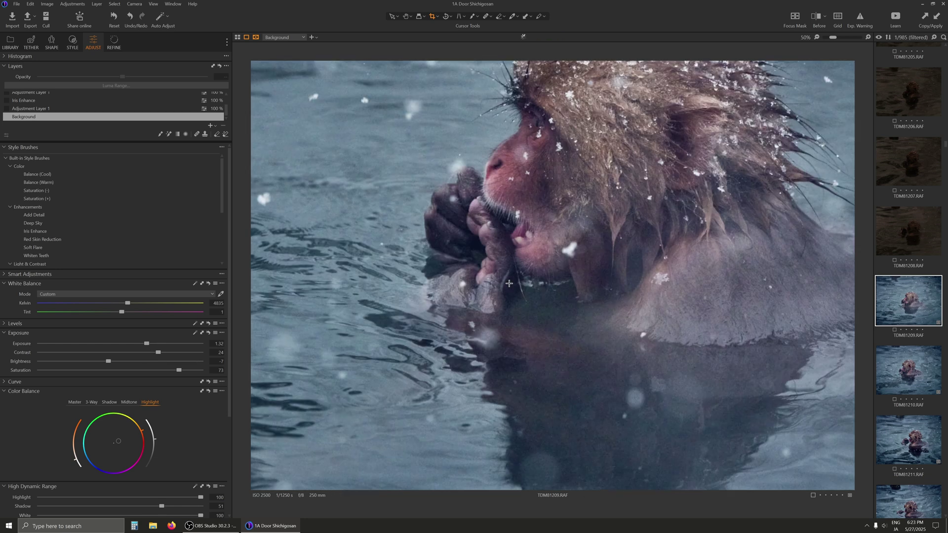
pyautogui.scroll(-3, 489, 291)
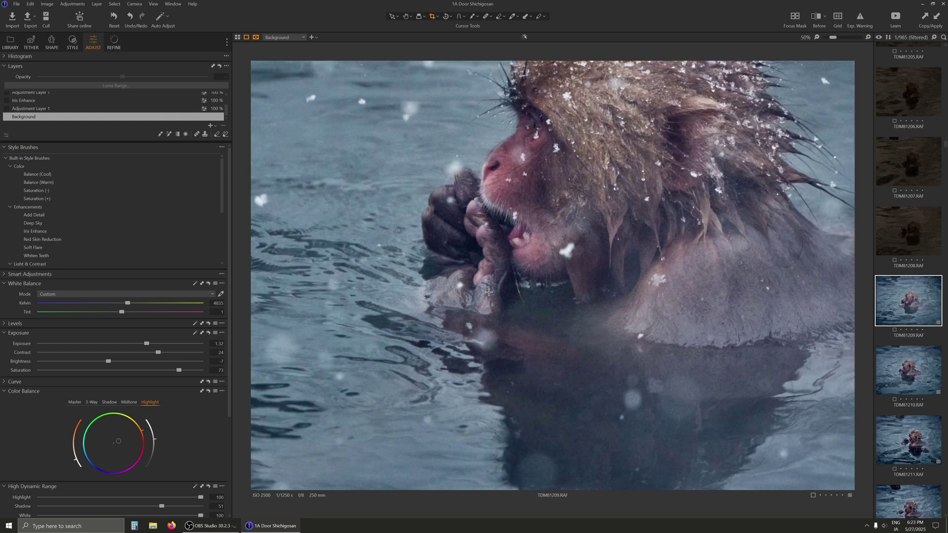
# Step: Apply the copied adjustments to TDM81208.RAF, set its exposure to 1.37, and inspect the monkey's details up close
pyautogui.click(904, 229)
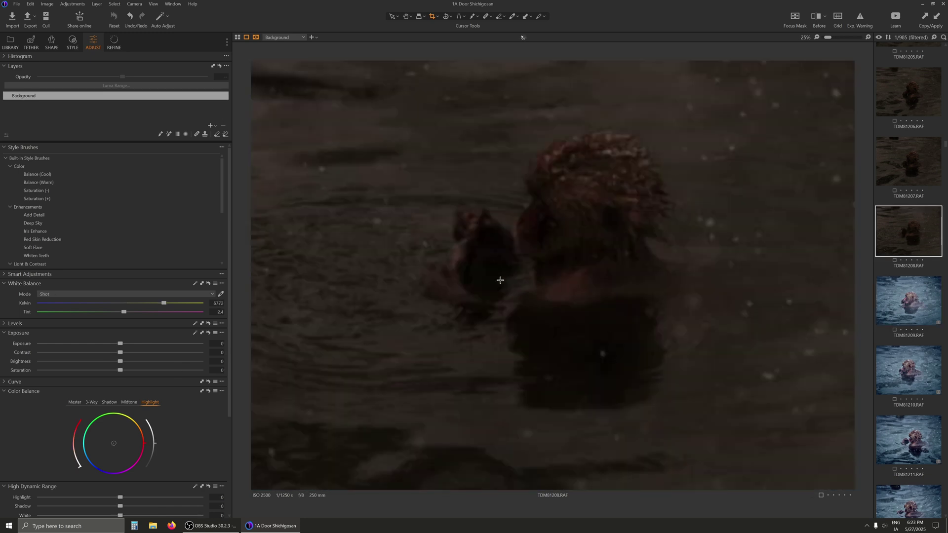
pyautogui.click(74, 5)
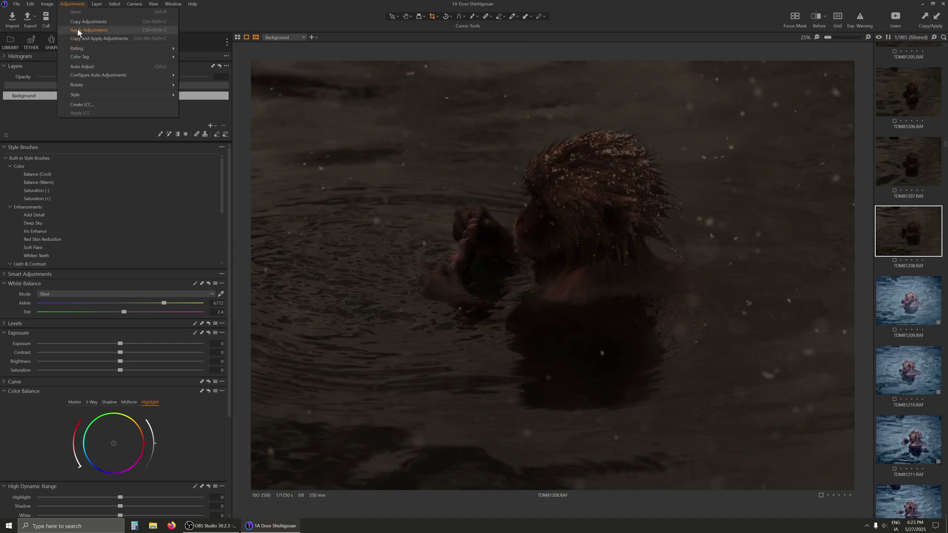
pyautogui.click(78, 31)
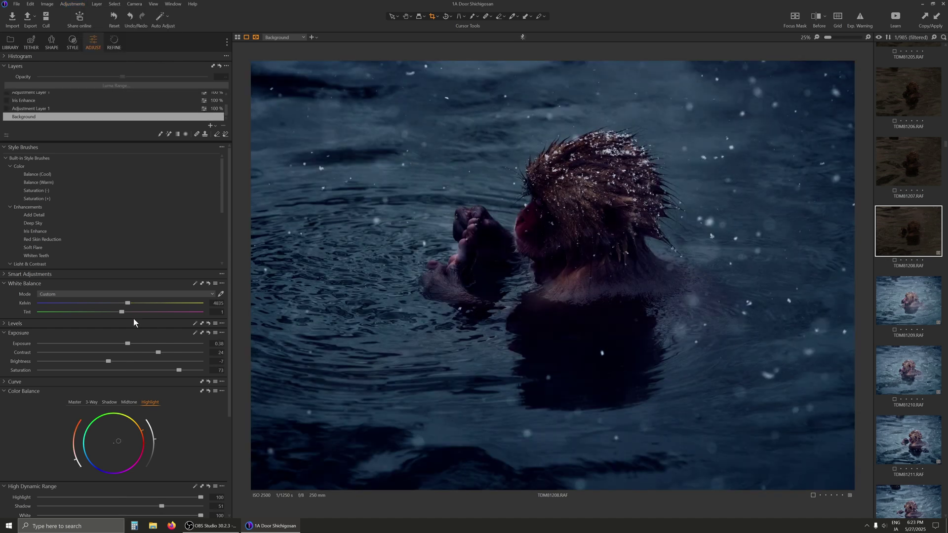
pyautogui.moveTo(124, 343); pyautogui.dragTo(146, 347)
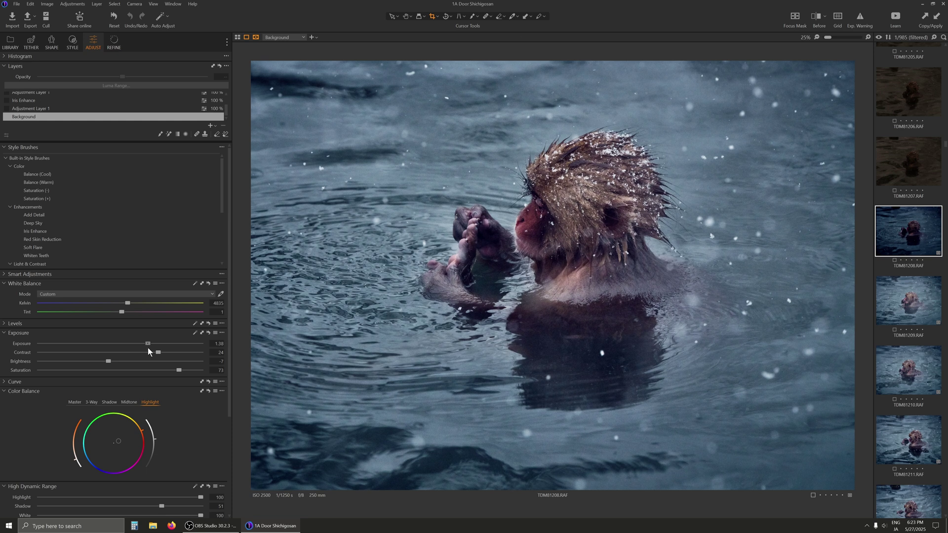
pyautogui.scroll(1, 517, 231)
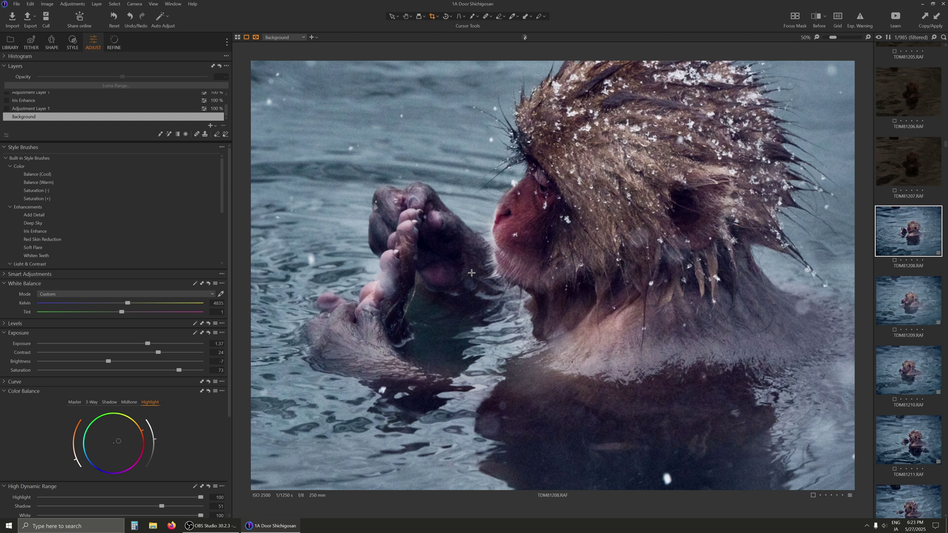
pyautogui.scroll(-1, 473, 269)
pyautogui.scroll(2, 648, 280)
pyautogui.scroll(-2, 553, 311)
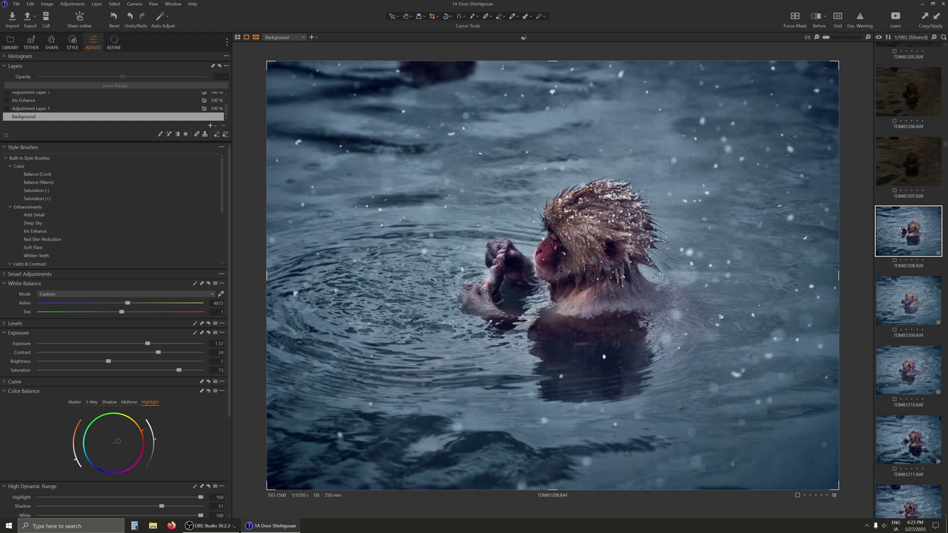
# Step: Apply the copied adjustments to the unedited photo TDM81207.RAF and raise its exposure to 1.44
pyautogui.click(902, 171)
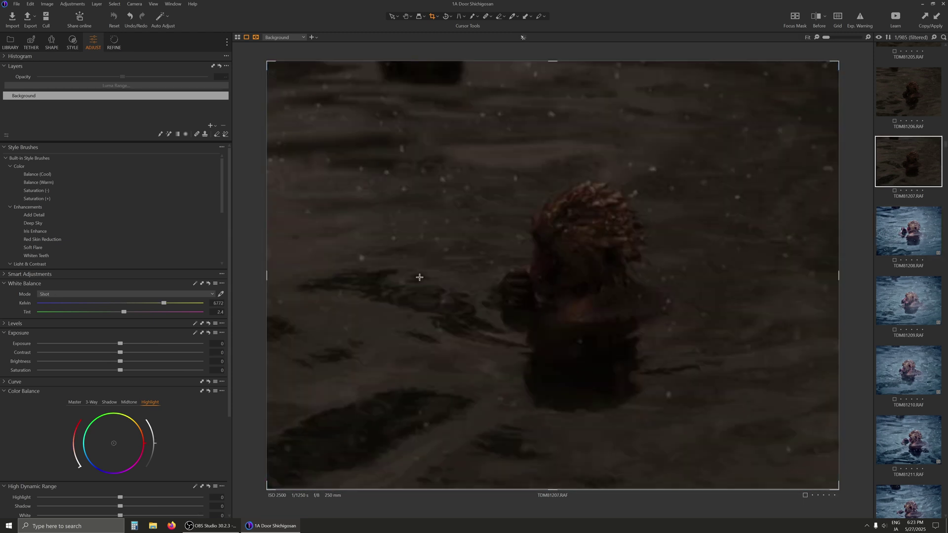
pyautogui.click(73, 4)
pyautogui.click(87, 31)
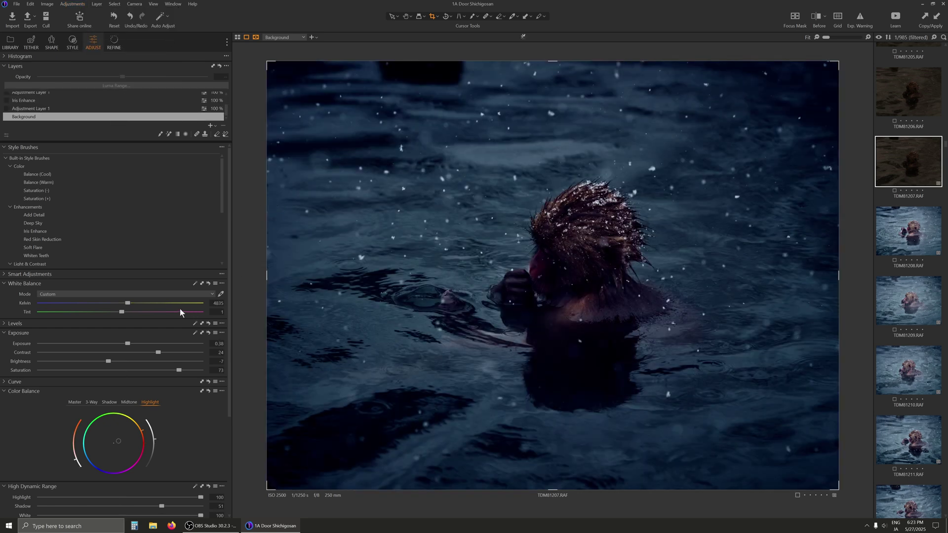
pyautogui.click(147, 345)
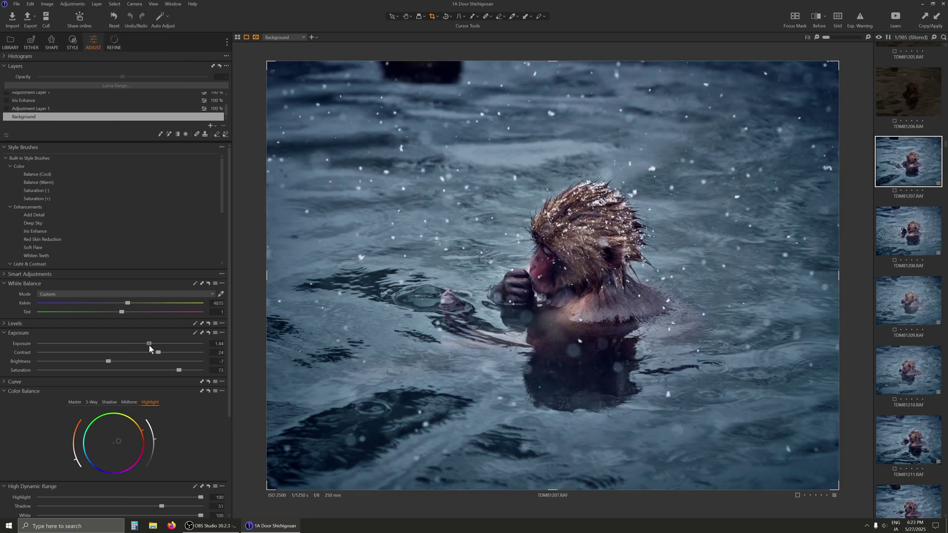
# Step: Set the exposure of TDM81207.RAF to 1.54
pyautogui.moveTo(150, 349); pyautogui.dragTo(152, 348)
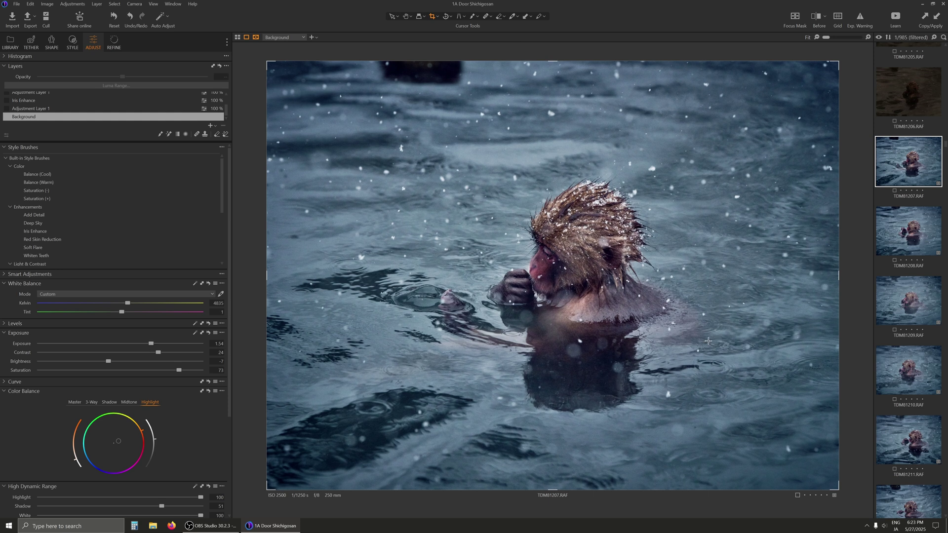
# Step: Find the unedited photo TDM81197.RAF of the two monkeys and apply the copied adjustments to it
pyautogui.scroll(2, 904, 306)
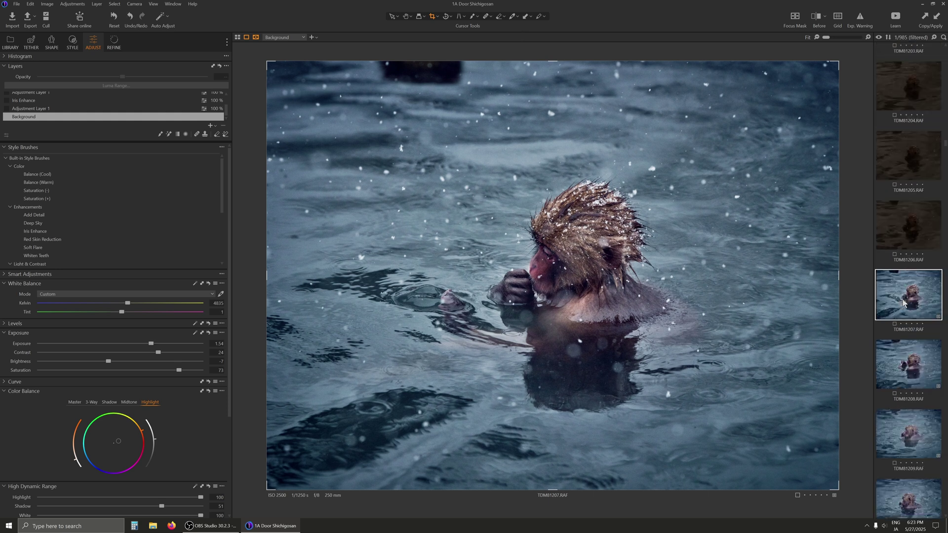
pyautogui.scroll(7, 909, 213)
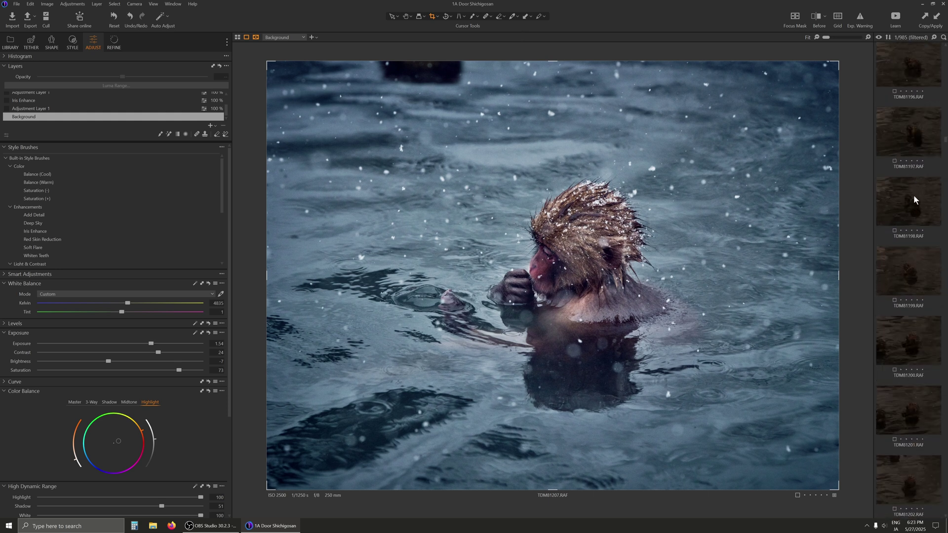
pyautogui.click(914, 195)
pyautogui.click(918, 268)
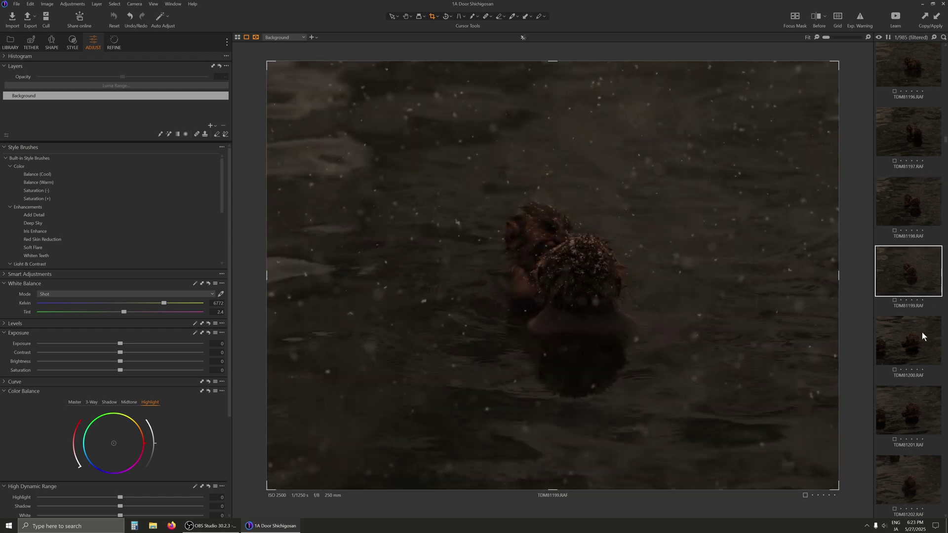
pyautogui.click(914, 135)
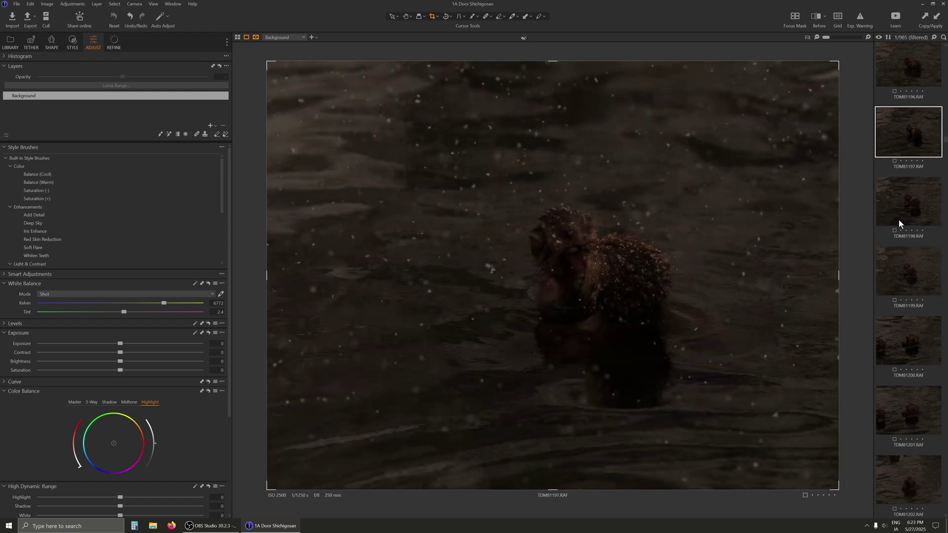
pyautogui.click(72, 4)
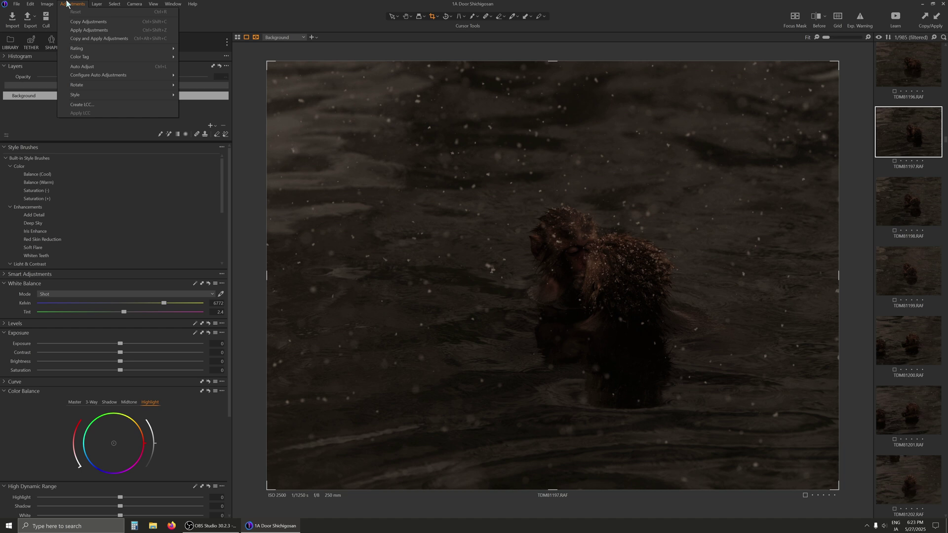
pyautogui.click(80, 36)
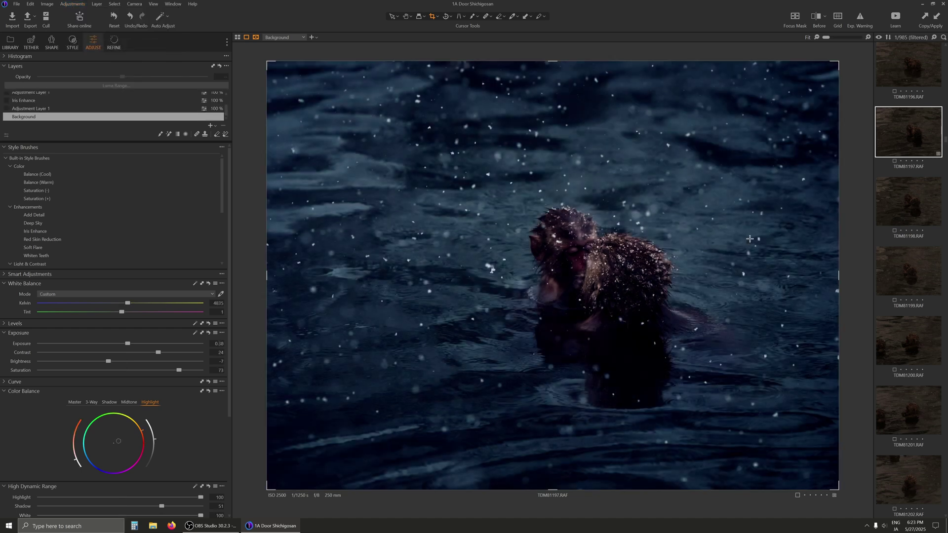
# Step: Set the contrast of TDM81197.RAF to 9 and its exposure to 1.12, checking the monkeys up close
pyautogui.moveTo(139, 349); pyautogui.dragTo(141, 350)
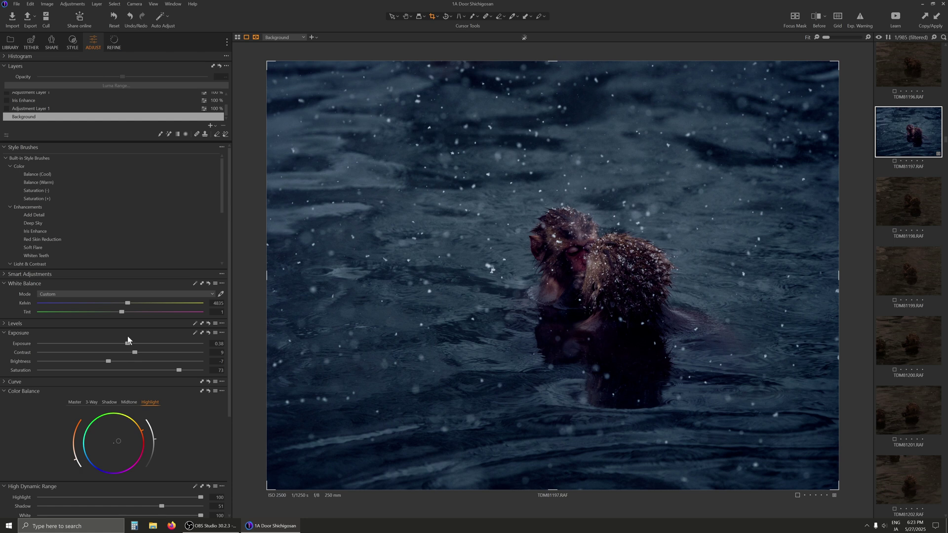
pyautogui.moveTo(128, 344); pyautogui.dragTo(144, 348)
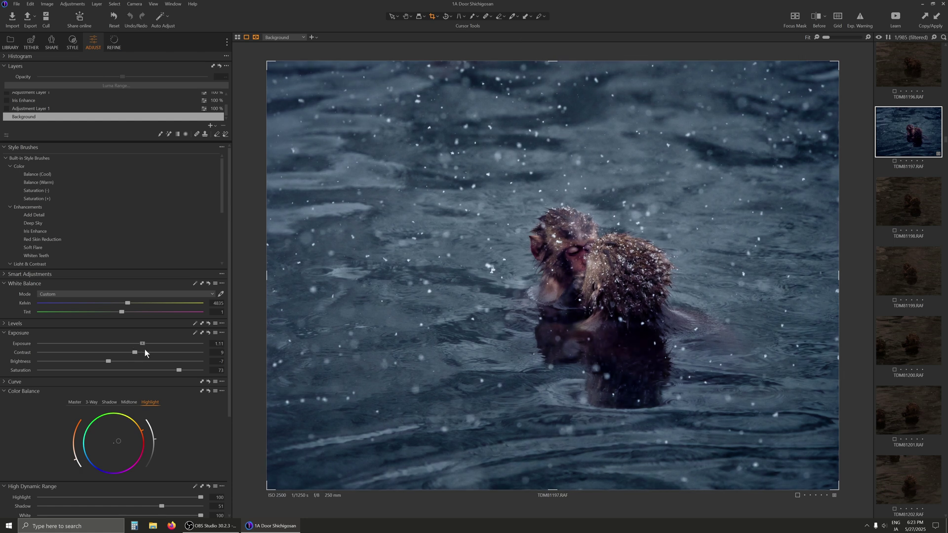
pyautogui.scroll(2, 624, 291)
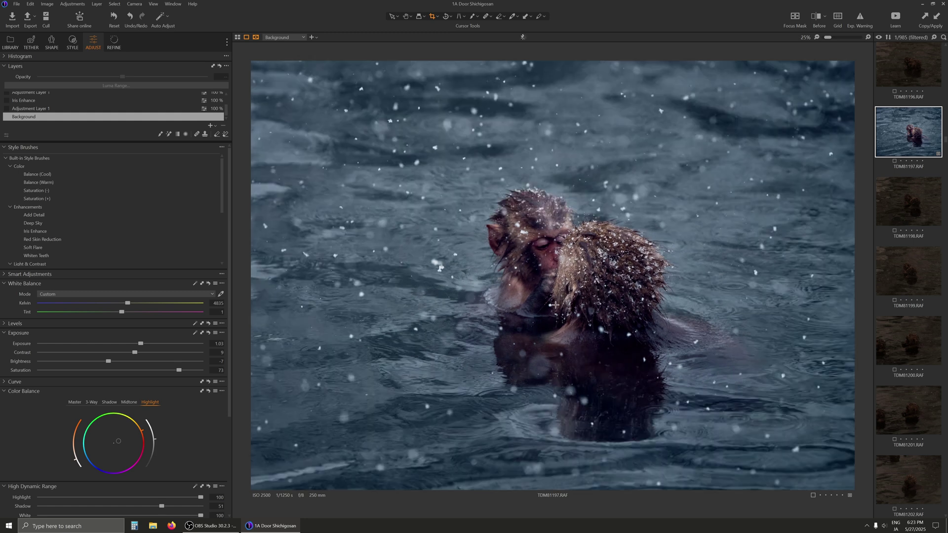
pyautogui.scroll(-1, 555, 298)
pyautogui.scroll(1, 617, 296)
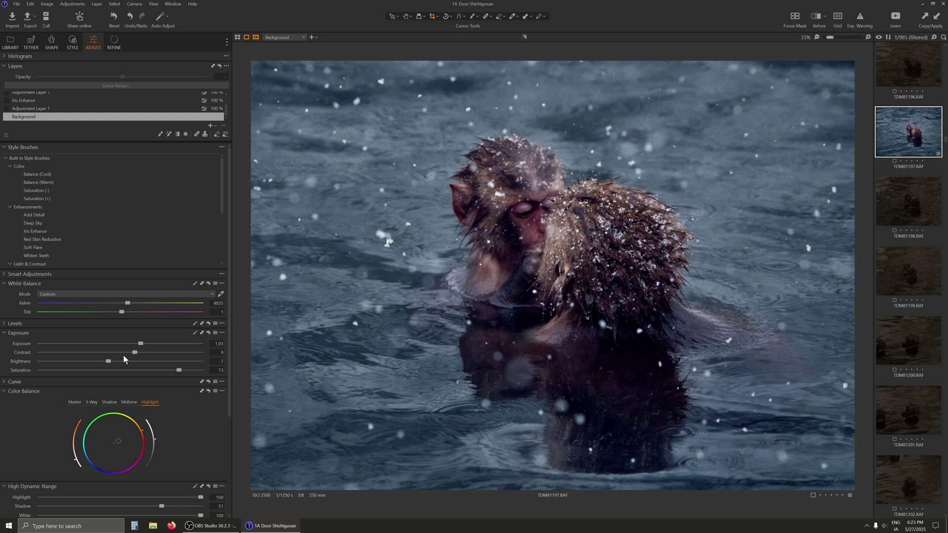
pyautogui.moveTo(142, 342); pyautogui.dragTo(146, 342)
# Step: Look at the neighbouring photos TDM81198.RAF and TDM81196.RAF, and copy the adjustments from TDM81197.RAF
pyautogui.click(931, 204)
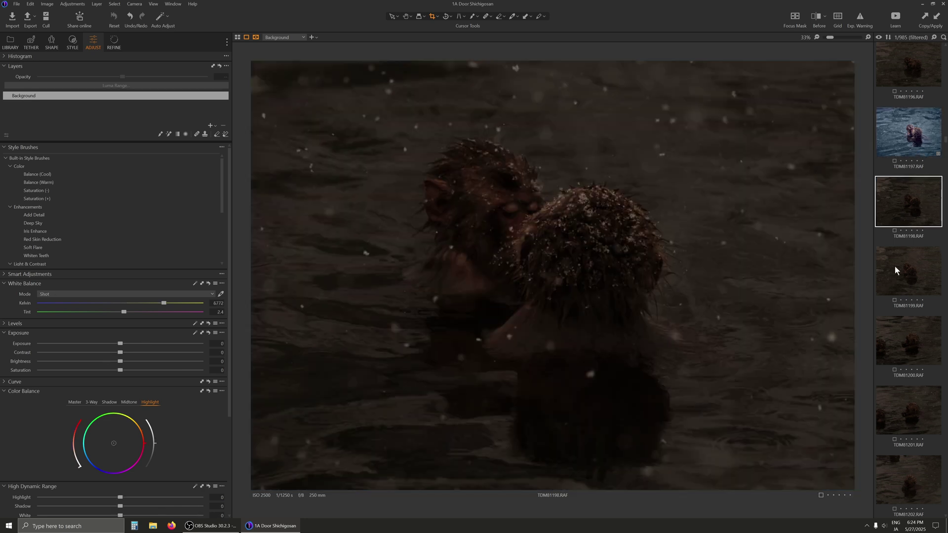
pyautogui.click(908, 147)
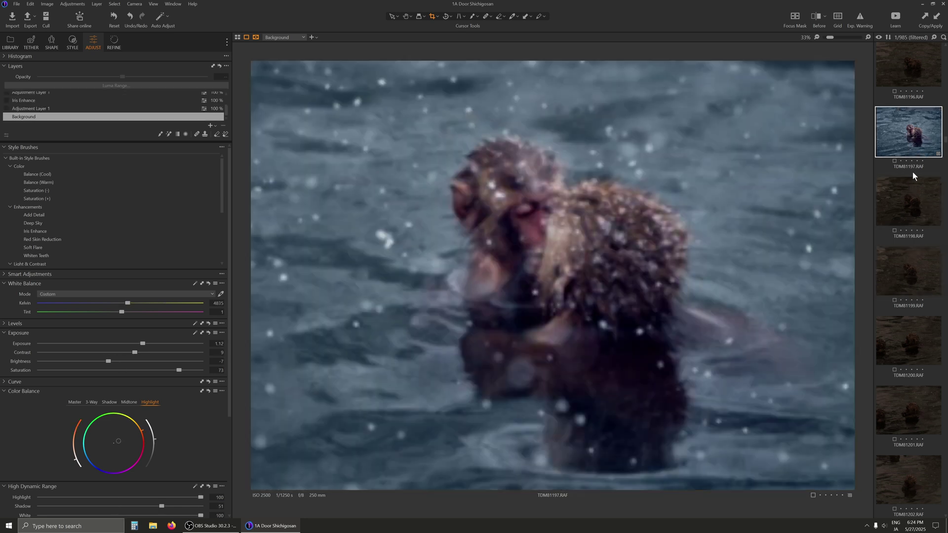
pyautogui.scroll(2, 913, 173)
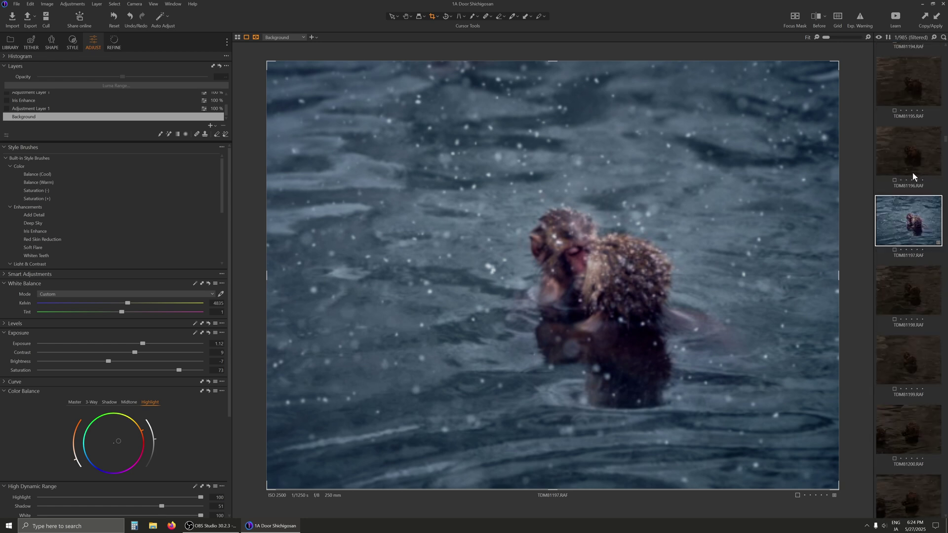
pyautogui.click(909, 192)
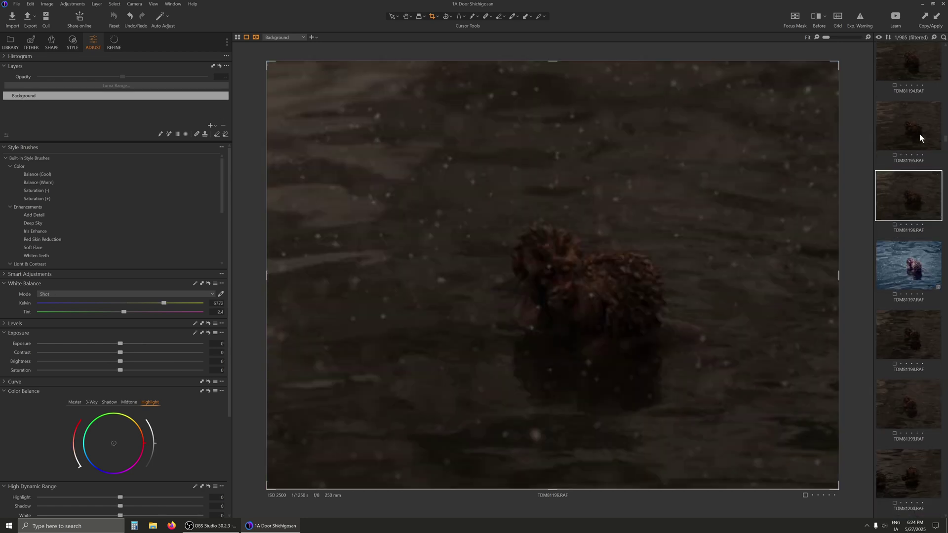
pyautogui.click(914, 259)
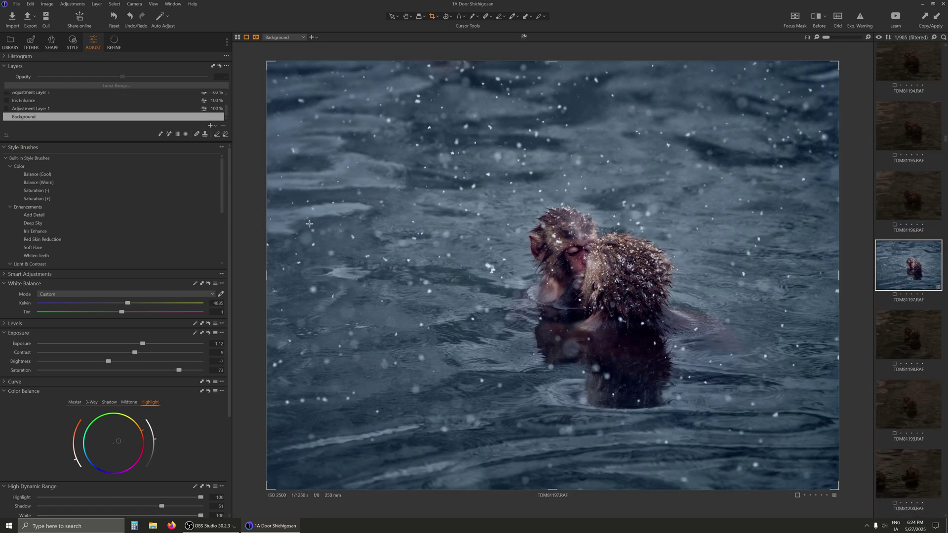
pyautogui.click(72, 4)
pyautogui.press('Escape')
# Step: Apply the adjustments copied from TDM81197.RAF to TDM81196.RAF and inspect the monkeys' faces and fur up close
pyautogui.press('Left')
pyautogui.click(73, 4)
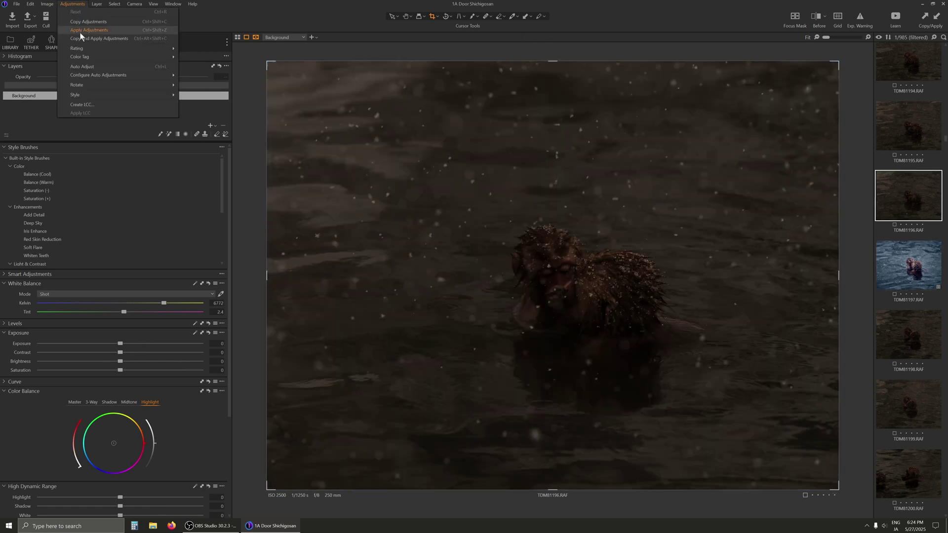
pyautogui.click(81, 31)
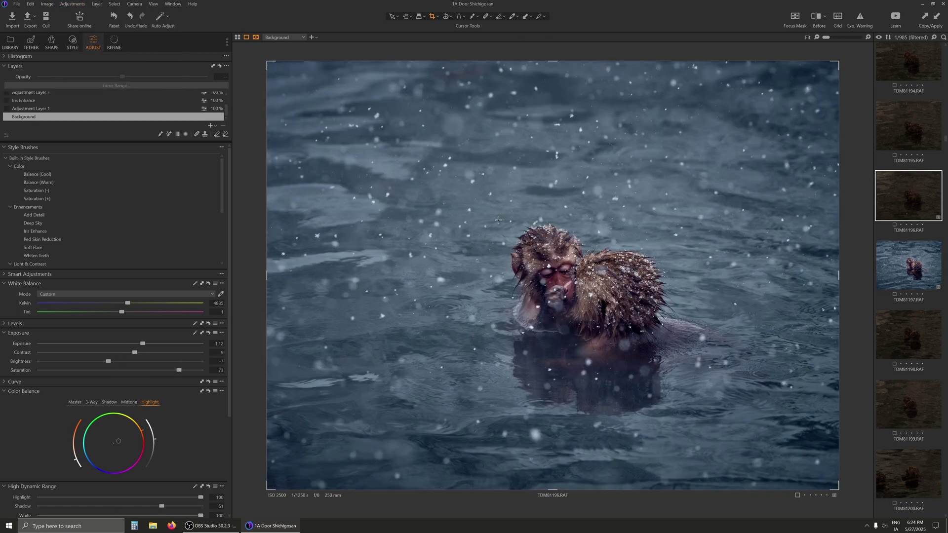
pyautogui.scroll(4, 575, 295)
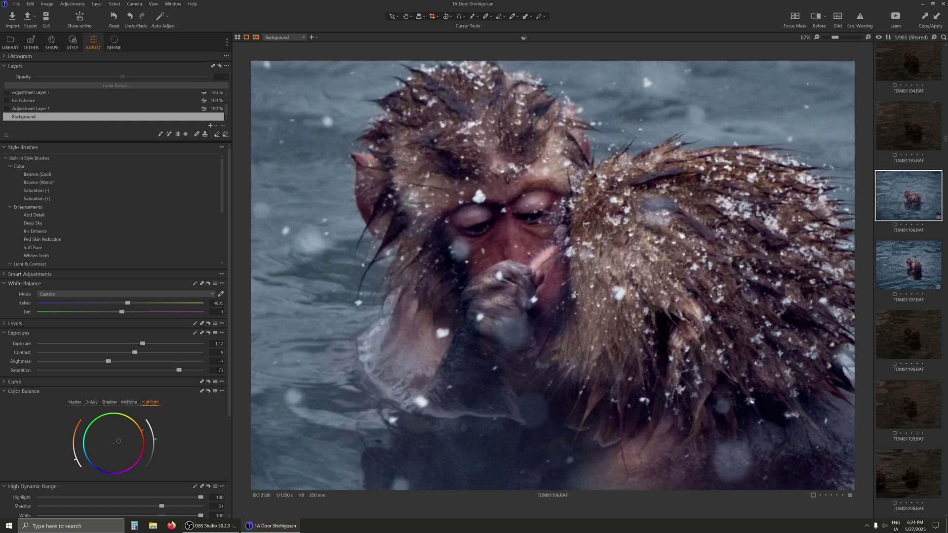
pyautogui.scroll(-2, 576, 294)
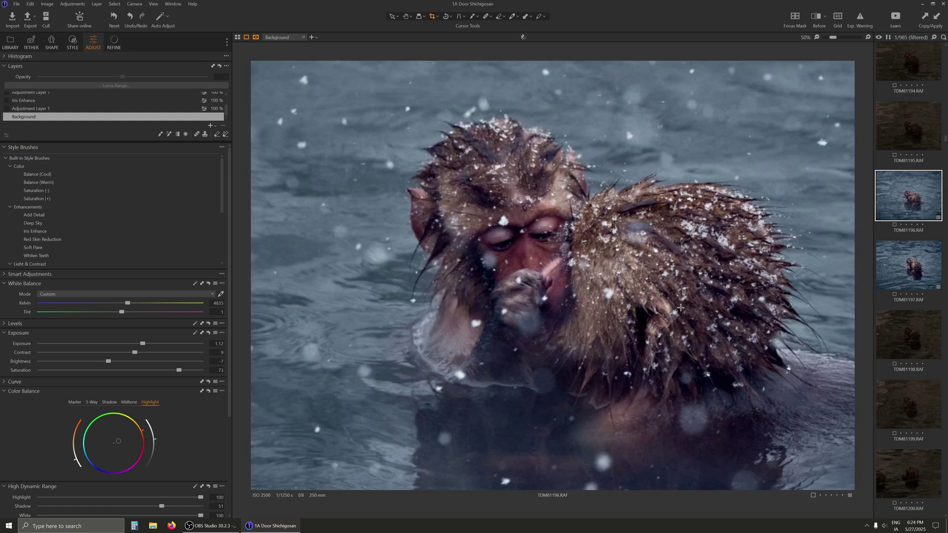
# Step: Apply the copied adjustments to the unedited photo TDM81195.RAF and inspect the monkey's face and hand up close
pyautogui.click(902, 130)
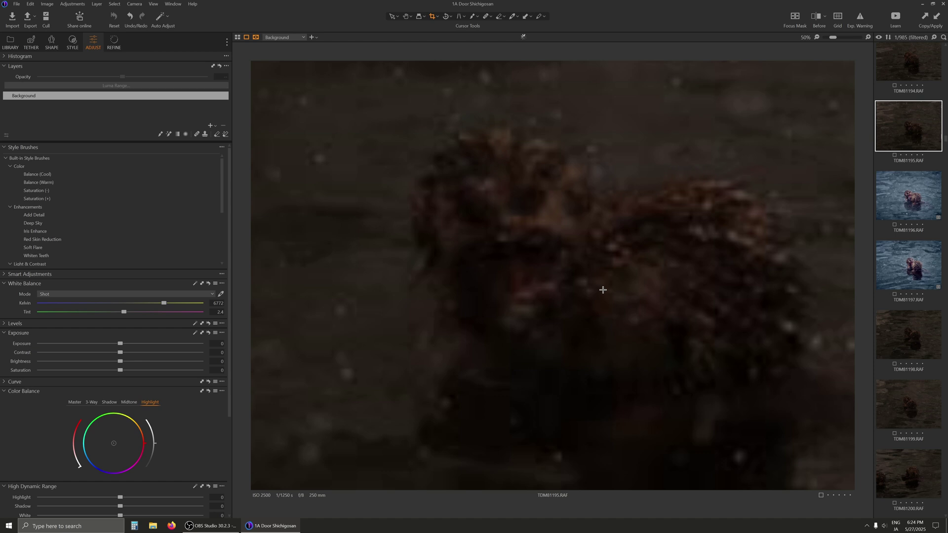
pyautogui.scroll(-2, 603, 293)
pyautogui.moveTo(679, 356)
pyautogui.mouseDown()
pyautogui.moveTo(588, 283)
pyautogui.moveTo(270, 108)
pyautogui.mouseUp()
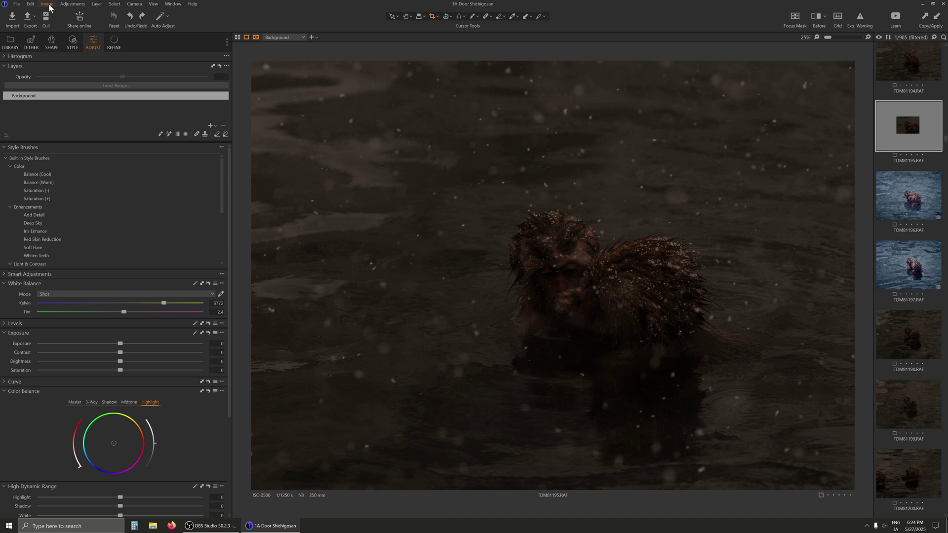
pyautogui.click(48, 4)
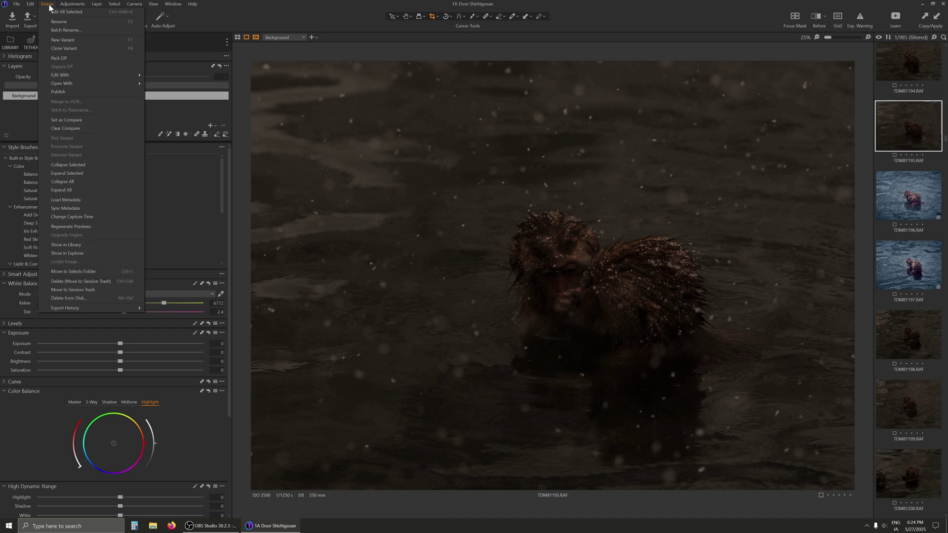
pyautogui.moveTo(69, 4)
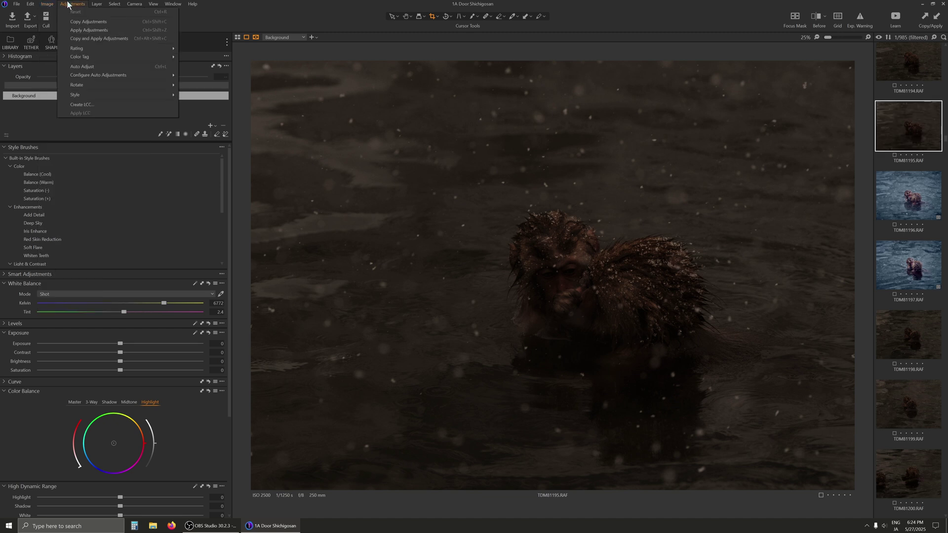
pyautogui.click(77, 33)
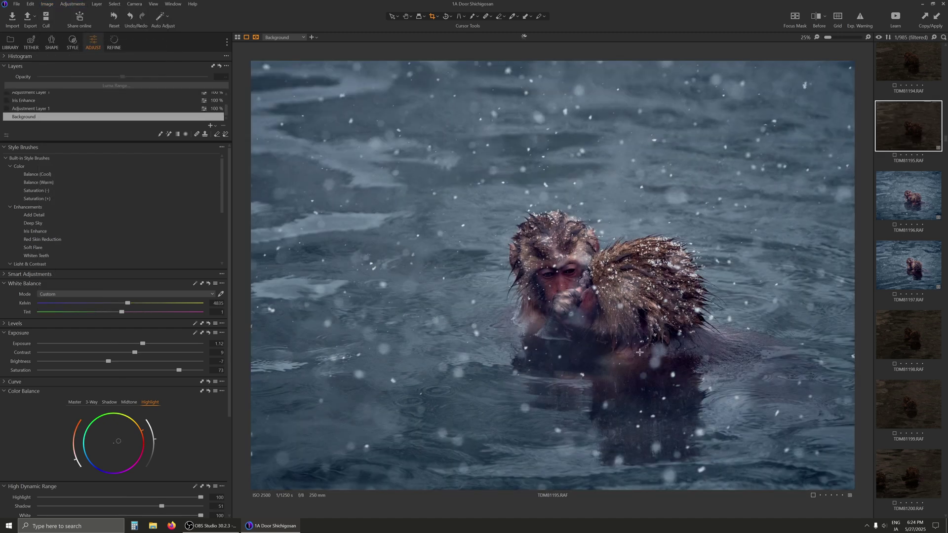
pyautogui.scroll(2, 600, 304)
pyautogui.scroll(1, 587, 299)
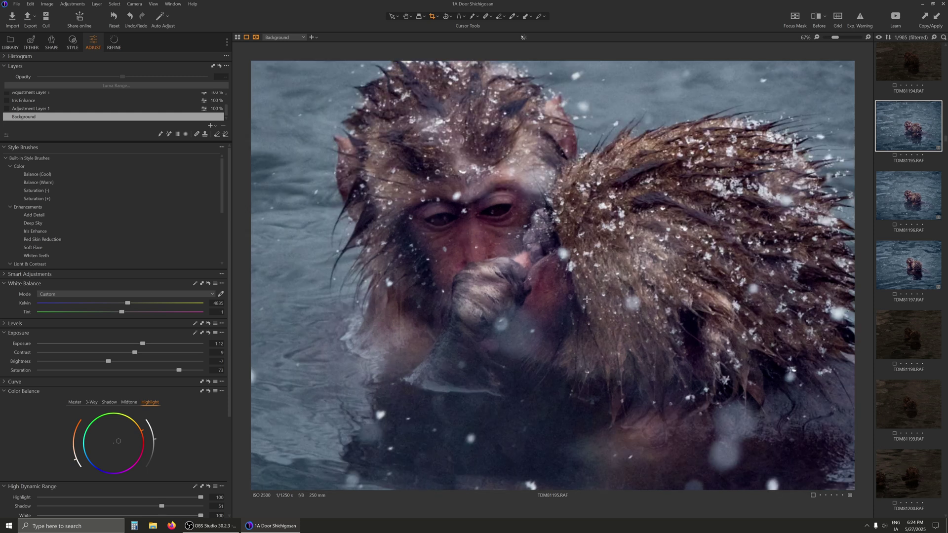
pyautogui.scroll(-4, 609, 308)
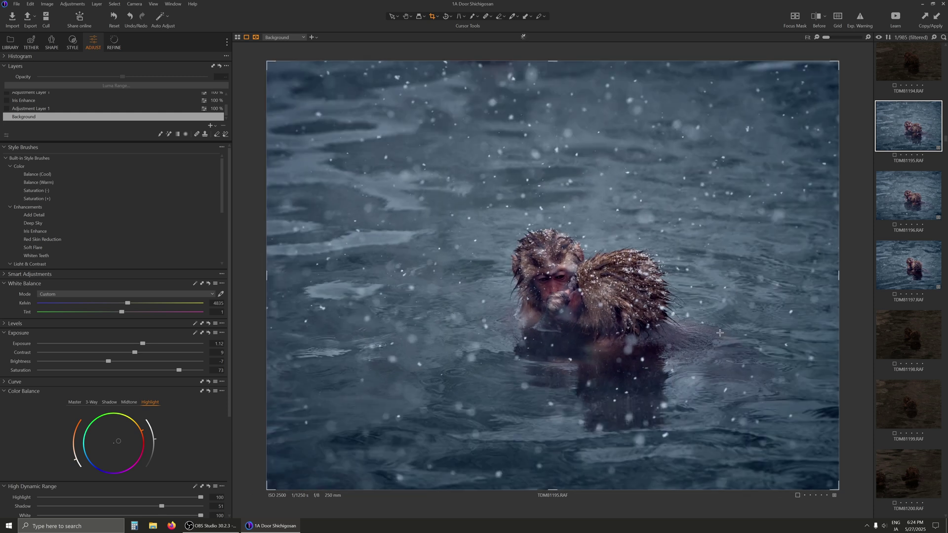
# Step: Select the unedited photo TDM81194.RAF
pyautogui.scroll(2, 916, 139)
pyautogui.click(917, 139)
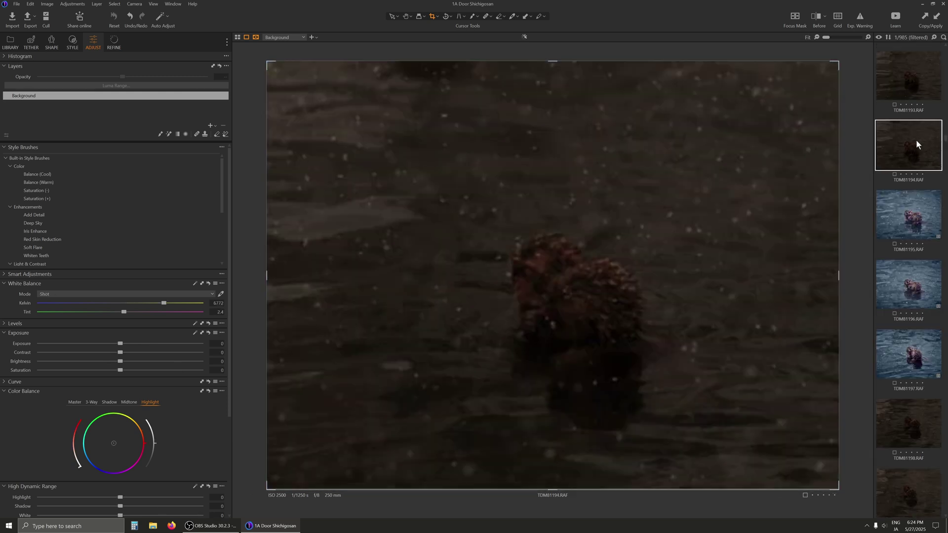
# Step: Apply the copied adjustments to TDM81194.RAF
pyautogui.click(73, 4)
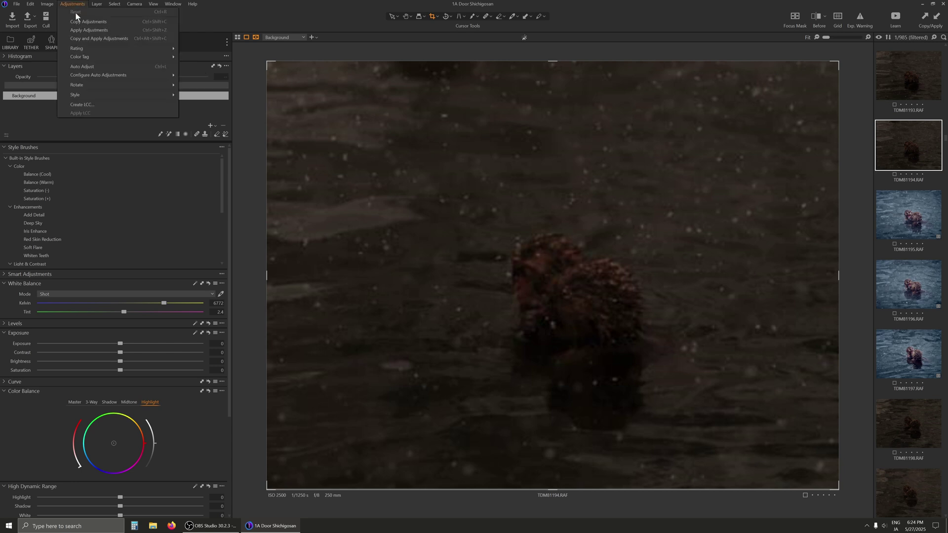
pyautogui.click(84, 30)
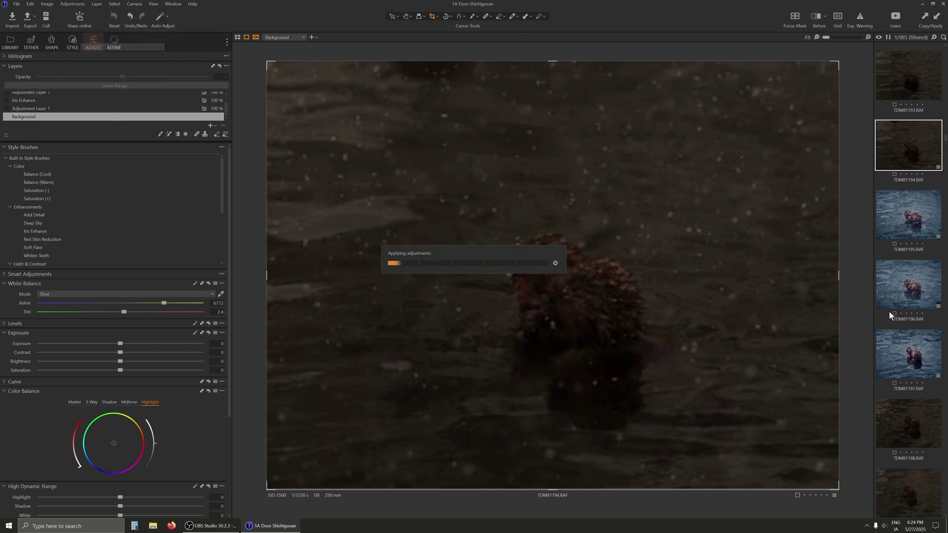
# Step: Select TDM81181.RAF, the shot of two monkeys in the water, and apply the copied adjustments to it
pyautogui.scroll(8, 917, 221)
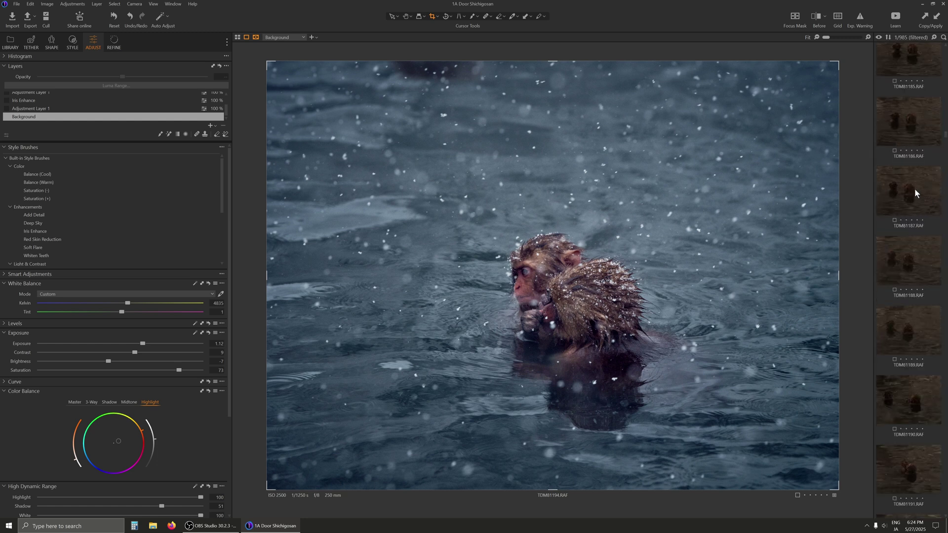
pyautogui.click(915, 193)
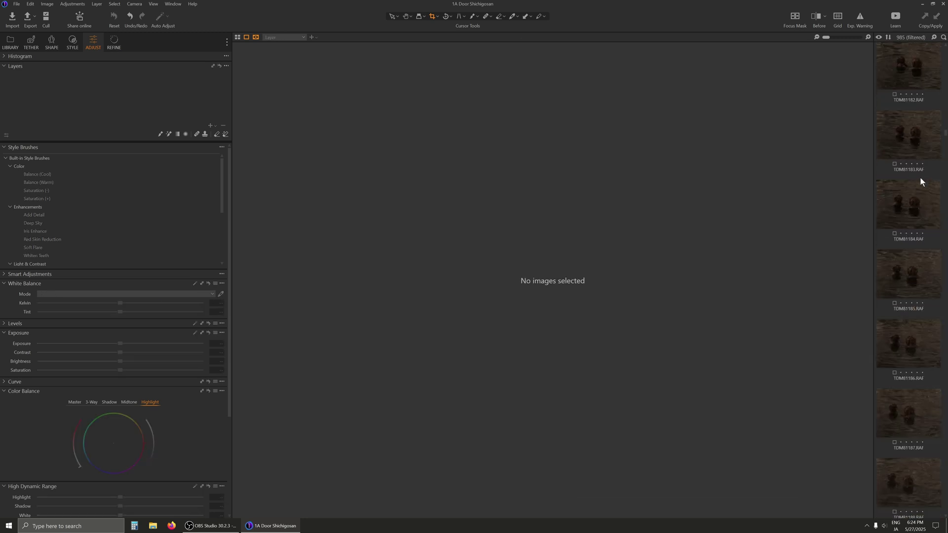
pyautogui.click(920, 213)
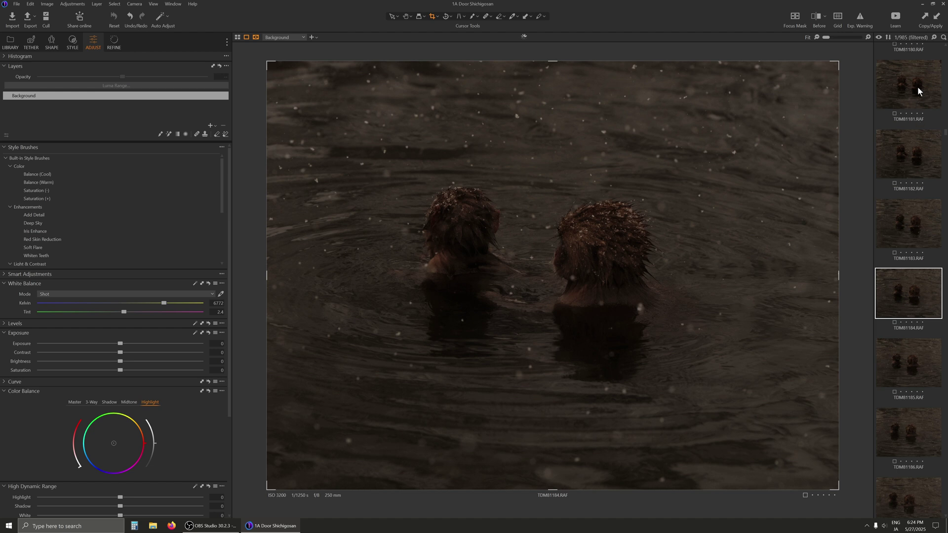
pyautogui.click(918, 87)
pyautogui.scroll(5, 923, 254)
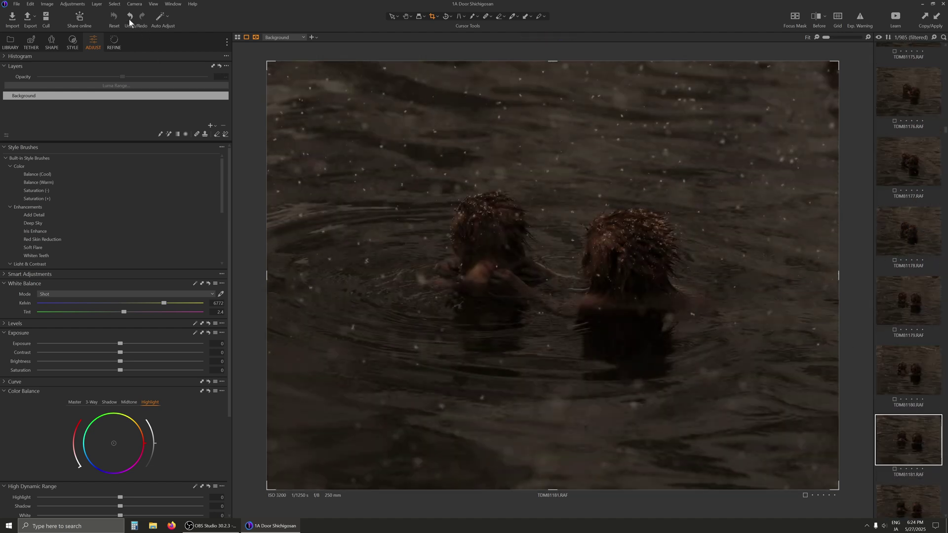
pyautogui.click(73, 4)
pyautogui.press('Escape')
pyautogui.hotkey('ctrl', 'shift', 'v')
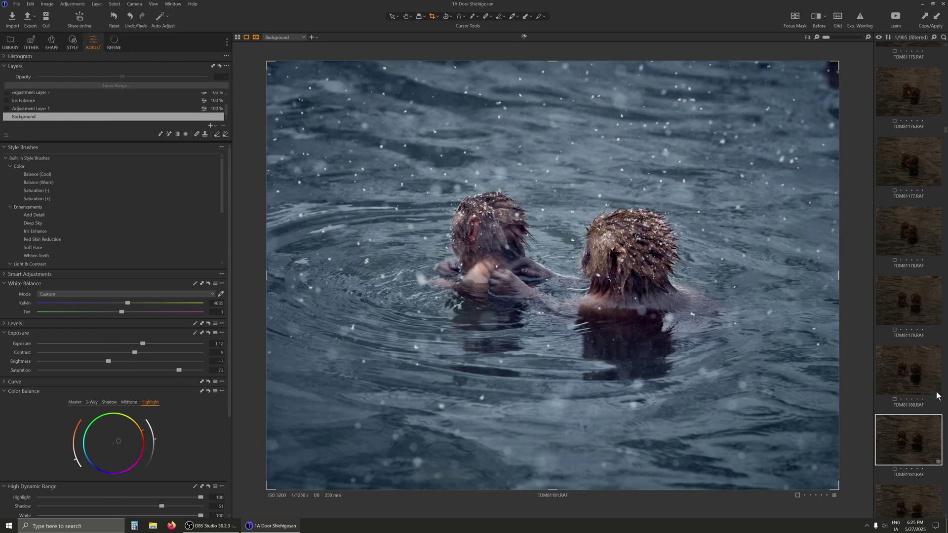
# Step: Review the unedited frames one by one from TDM81180.RAF back to TDM81173.RAF
pyautogui.click(921, 374)
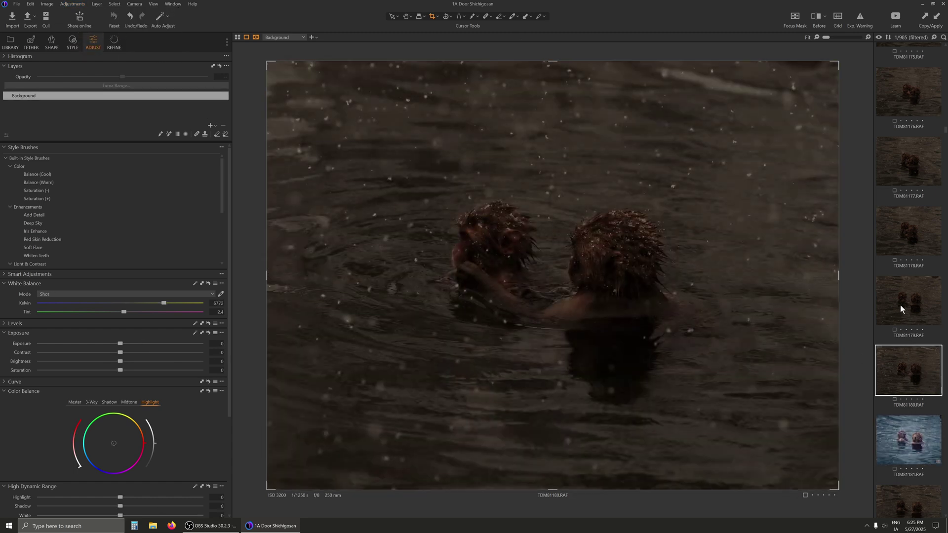
pyautogui.click(902, 275)
pyautogui.click(911, 221)
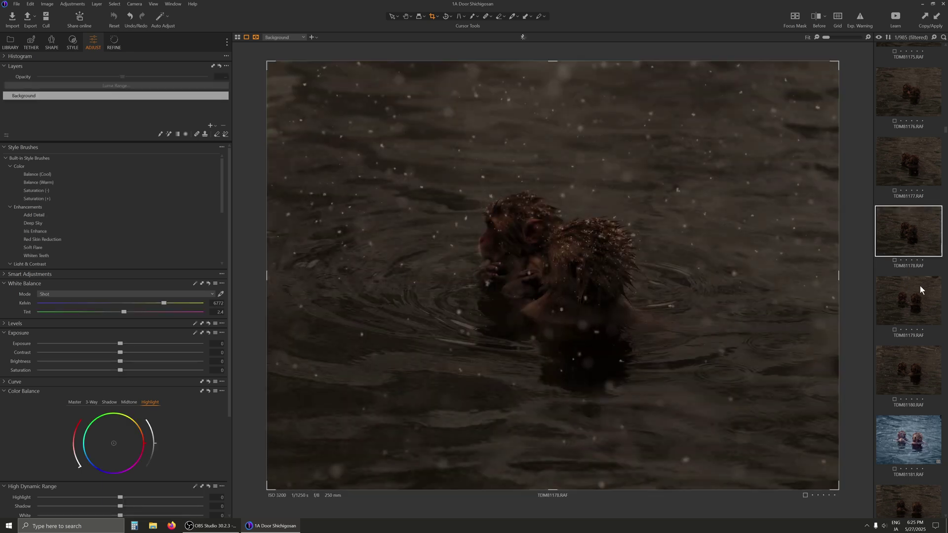
pyautogui.click(920, 289)
pyautogui.click(909, 163)
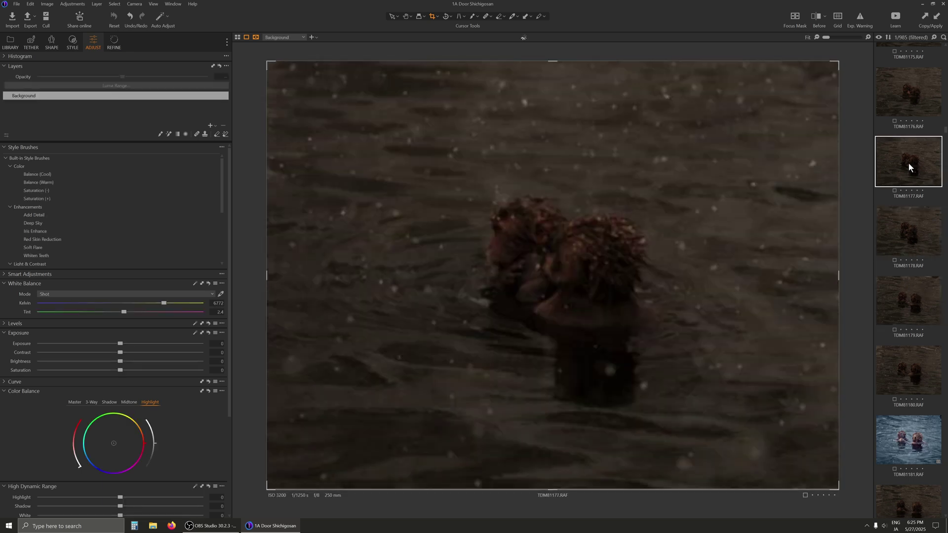
pyautogui.scroll(1, 915, 245)
pyautogui.click(904, 138)
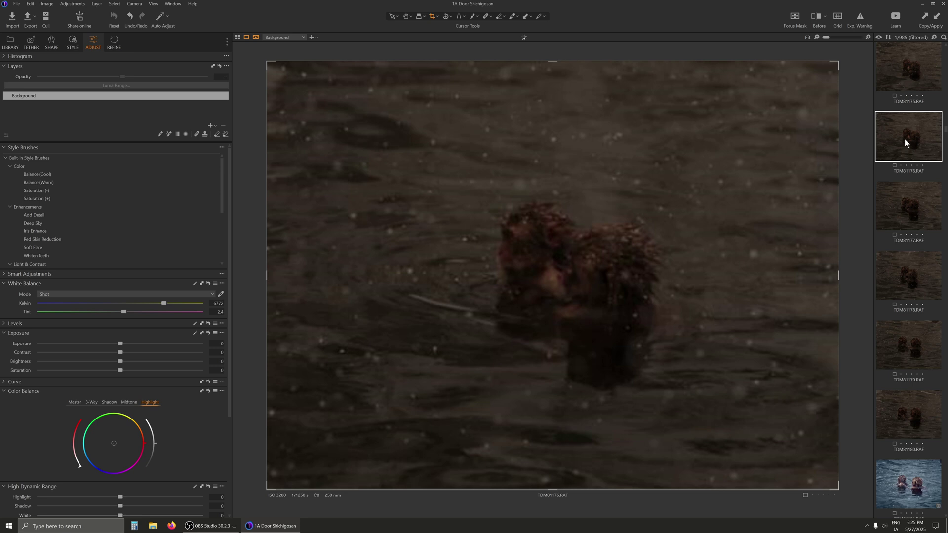
pyautogui.scroll(3, 906, 245)
pyautogui.scroll(2, 910, 225)
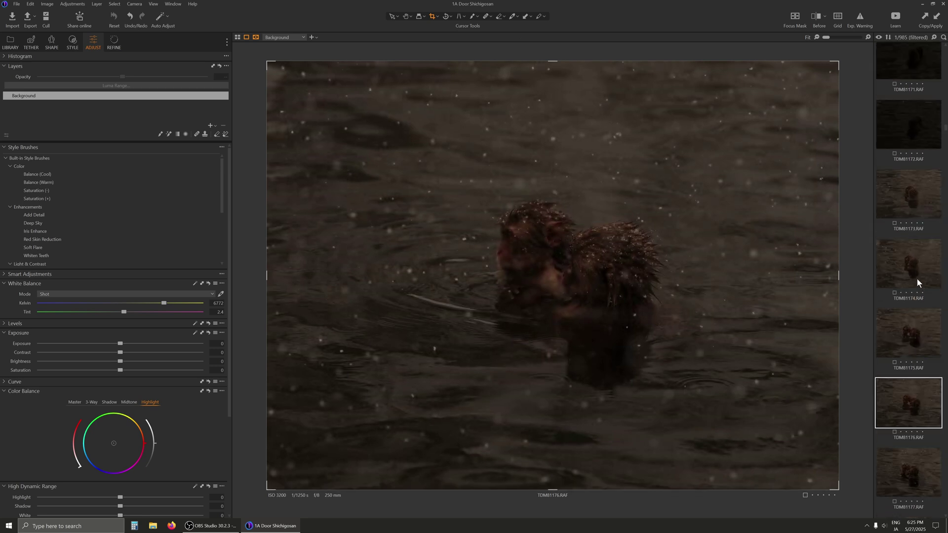
pyautogui.click(917, 279)
pyautogui.click(918, 193)
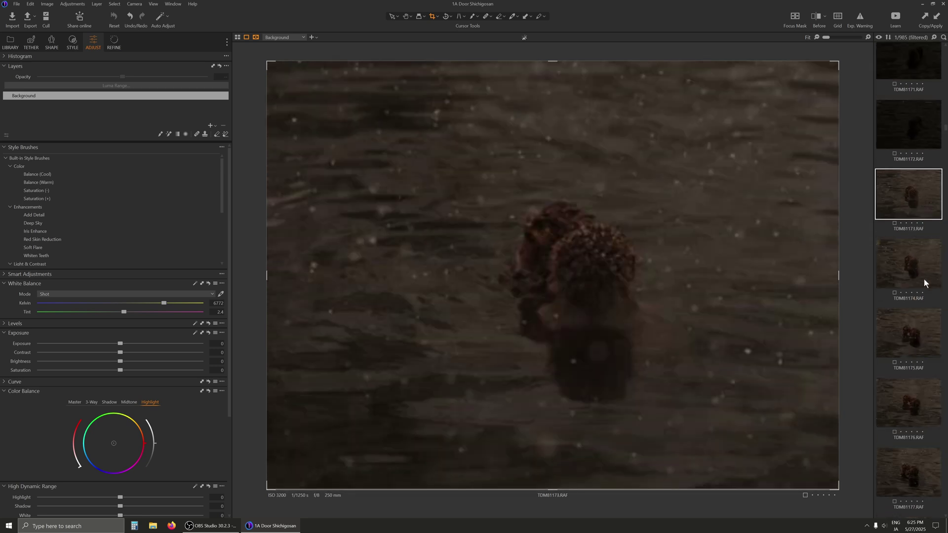
# Step: Look through the darker frames from TDM81172.RAF back to the pool scene in TDM81163.RAF
pyautogui.scroll(2, 919, 208)
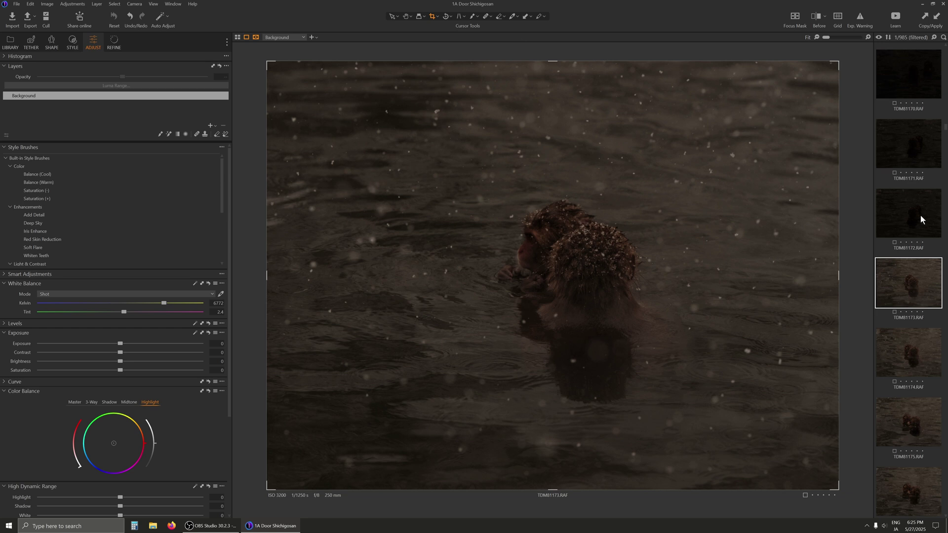
pyautogui.click(921, 218)
pyautogui.click(911, 133)
pyautogui.scroll(1, 921, 212)
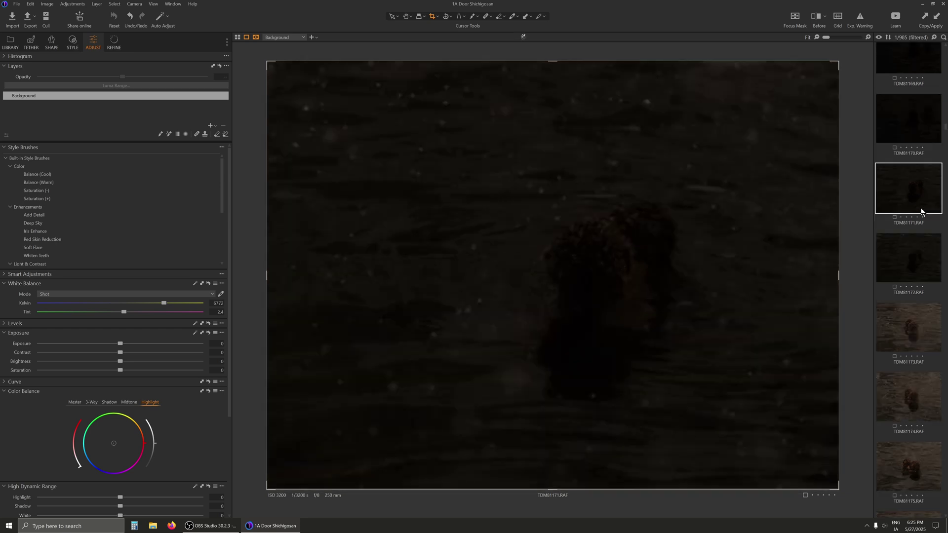
pyautogui.scroll(1, 921, 212)
pyautogui.click(920, 210)
pyautogui.click(914, 134)
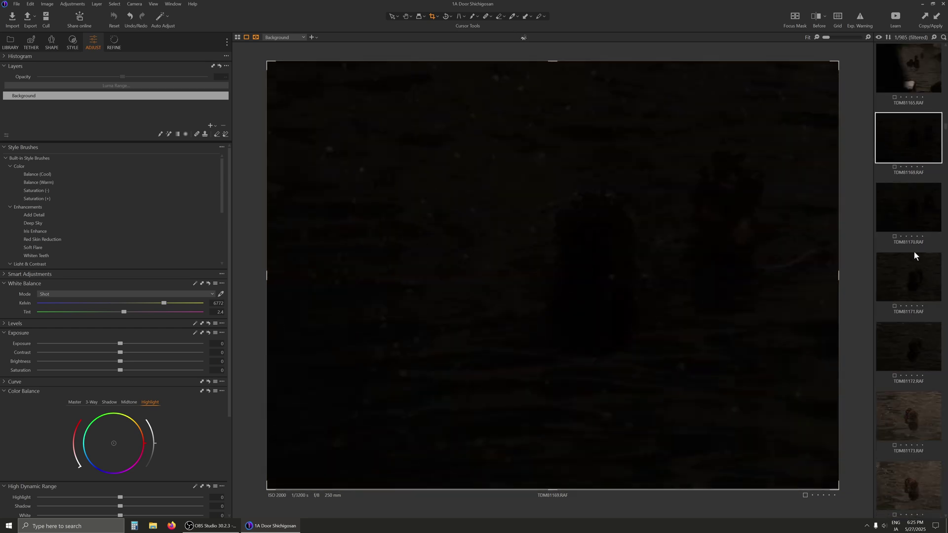
pyautogui.scroll(4, 915, 248)
pyautogui.click(923, 305)
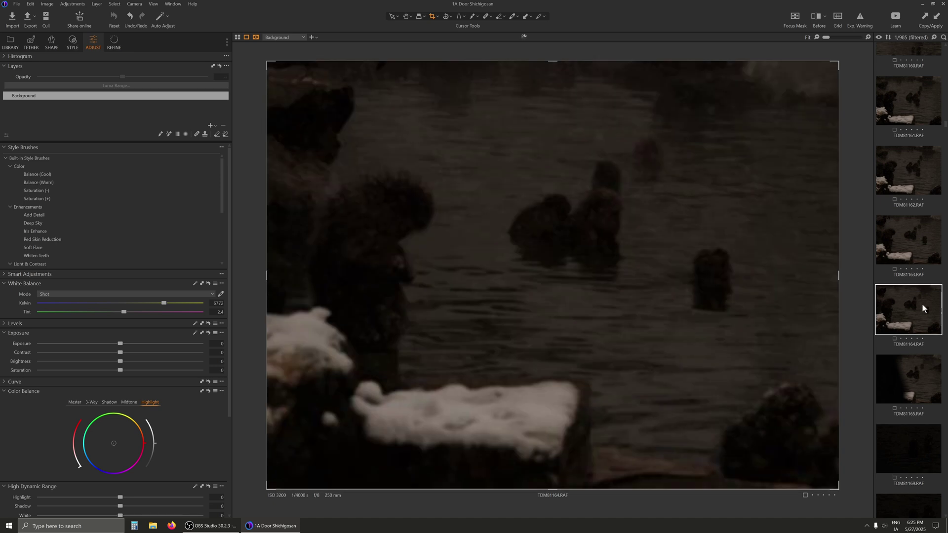
pyautogui.click(913, 237)
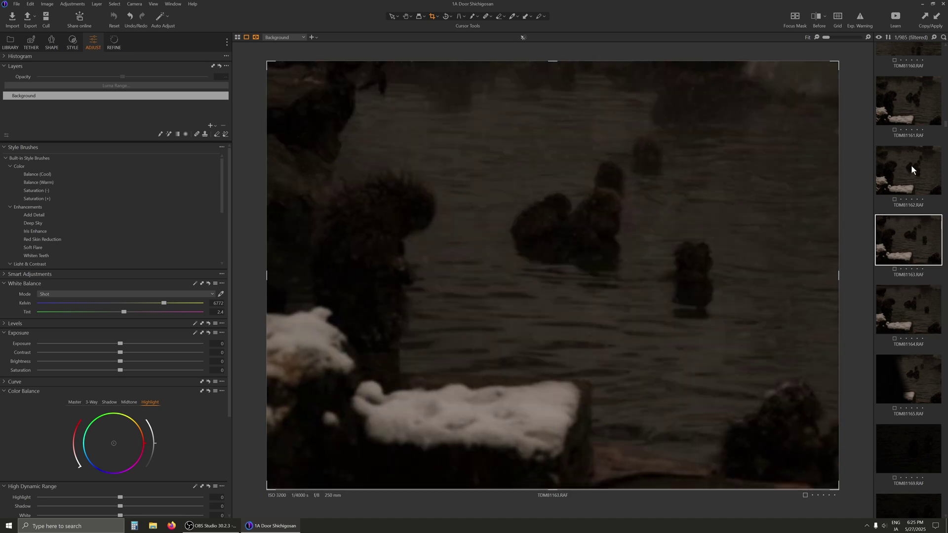
pyautogui.click(911, 165)
pyautogui.rightClick(919, 241)
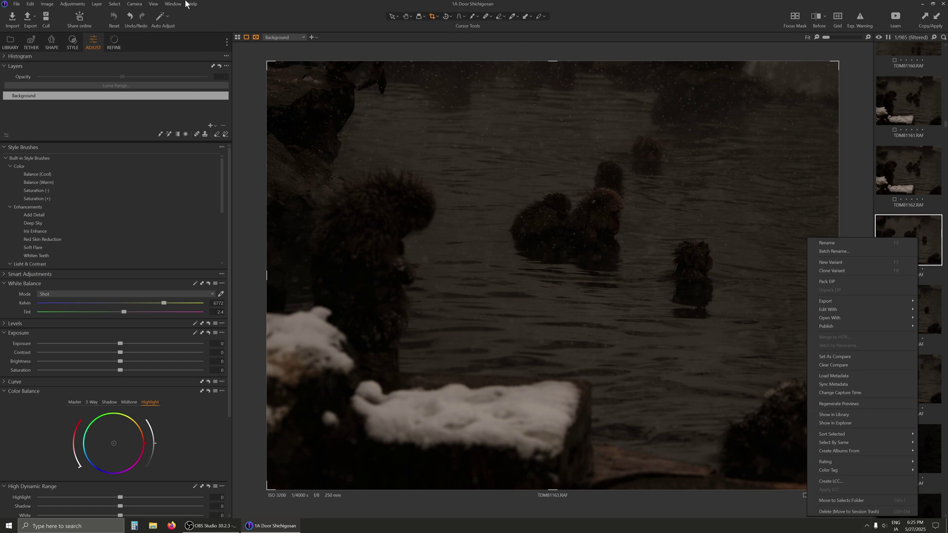
pyautogui.click(921, 227)
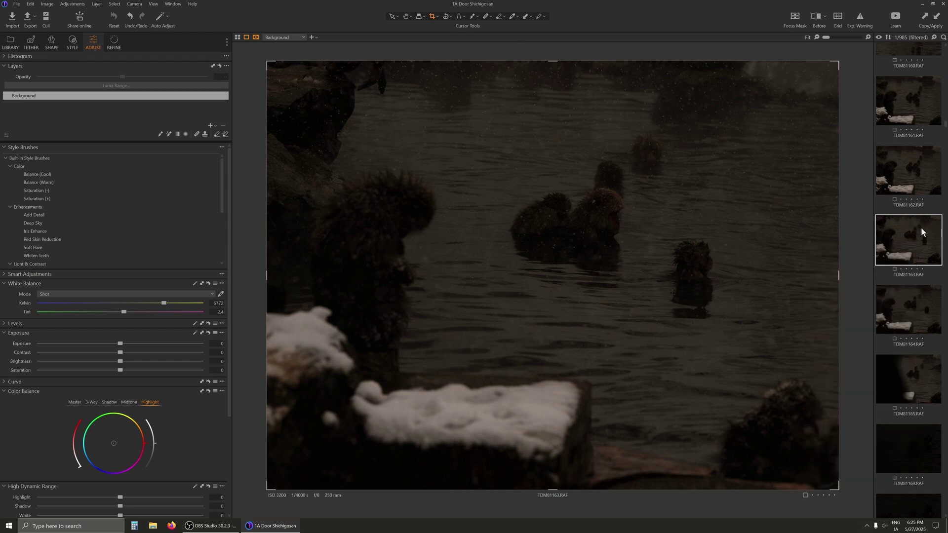
# Step: Apply the copied adjustments to TDM81162.RAF, the shot with the snowy rock in the foreground
pyautogui.click(913, 159)
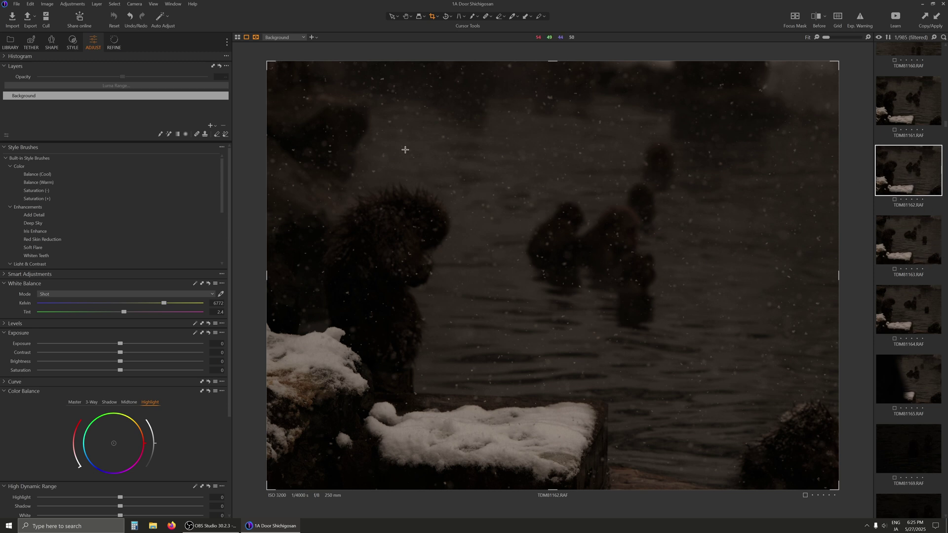
pyautogui.click(72, 4)
pyautogui.click(79, 30)
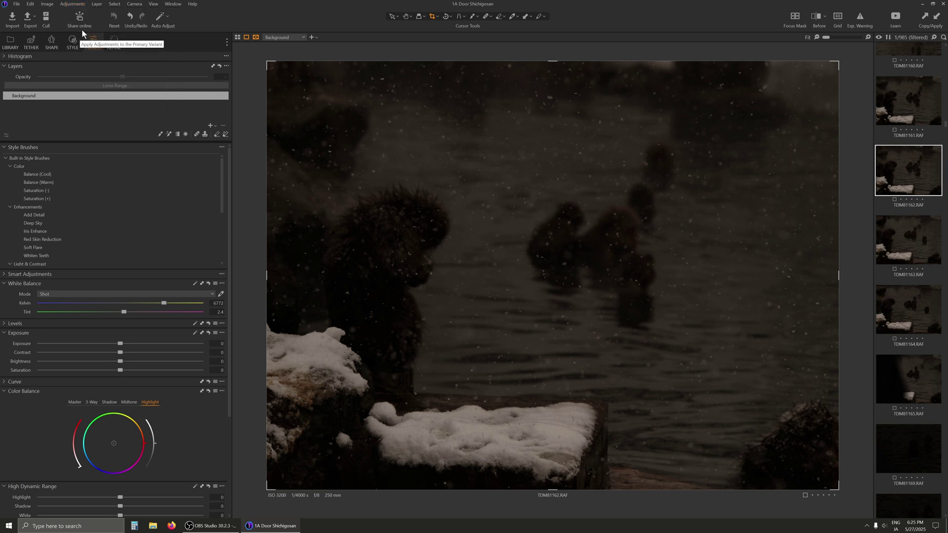
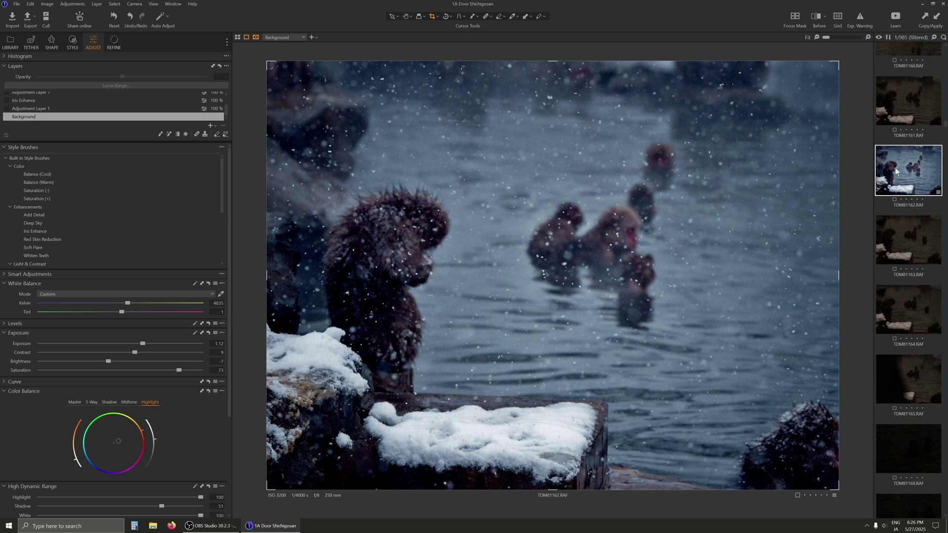
# Step: Select TDM81153.RAF, the shot of a monkey walking along the pool edge, and apply the copied adjustments to it
pyautogui.click(910, 96)
pyautogui.scroll(2, 876, 274)
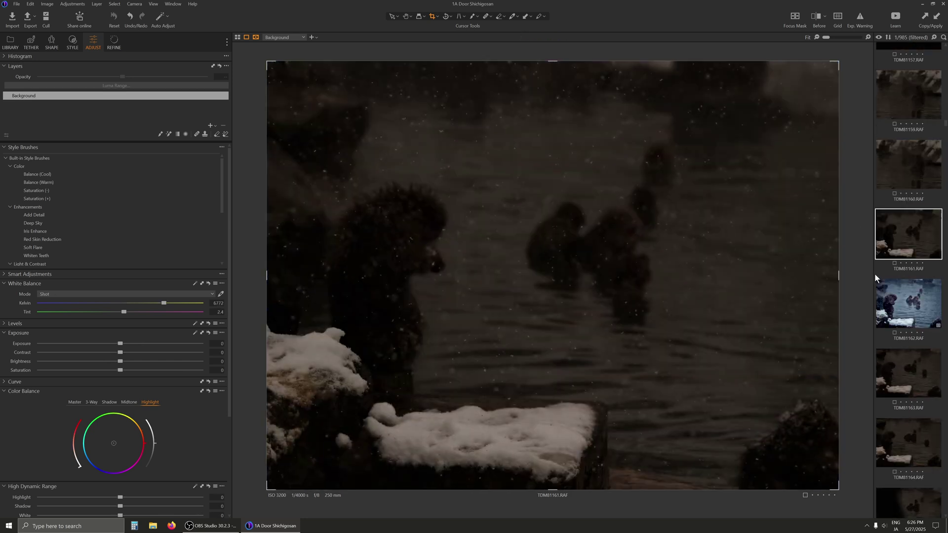
pyautogui.click(916, 301)
pyautogui.click(912, 224)
pyautogui.click(911, 170)
pyautogui.scroll(6, 908, 274)
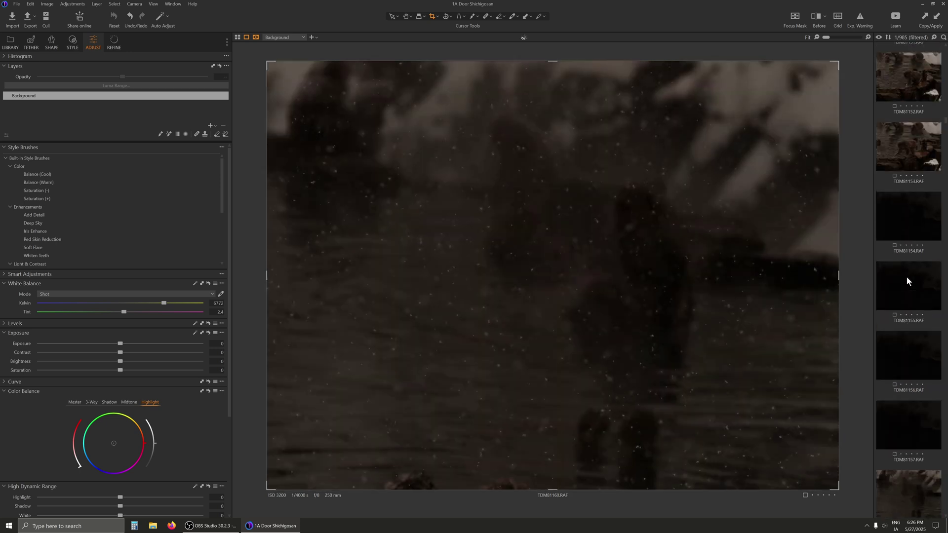
pyautogui.click(916, 150)
pyautogui.scroll(2, 912, 185)
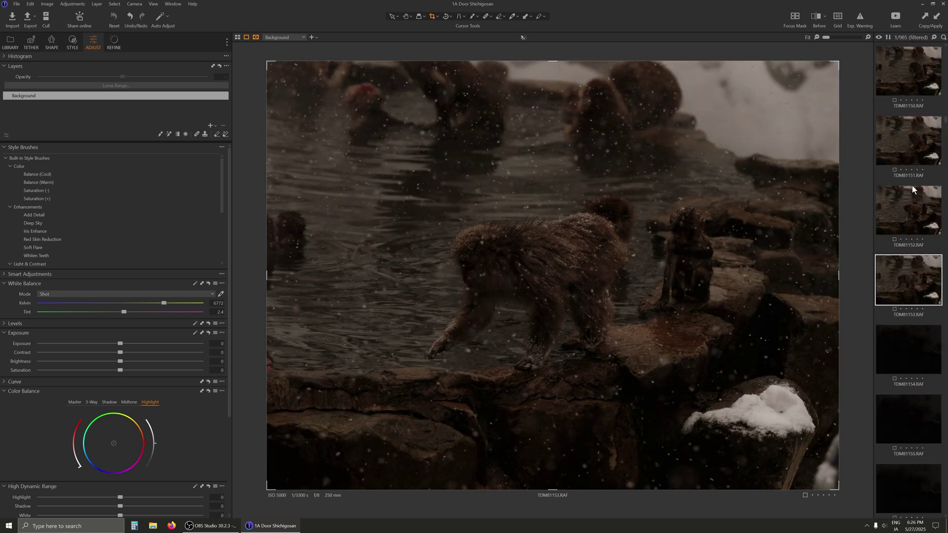
pyautogui.click(73, 4)
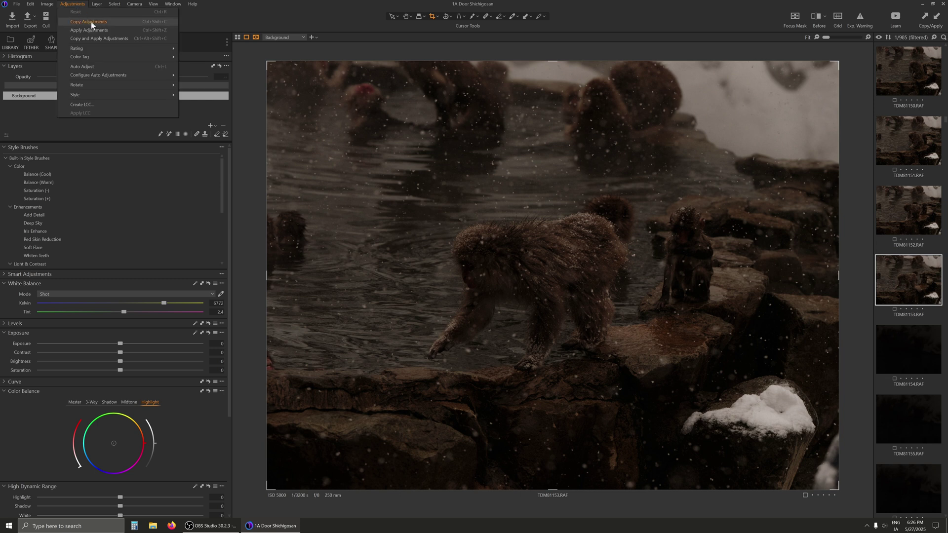
pyautogui.click(89, 31)
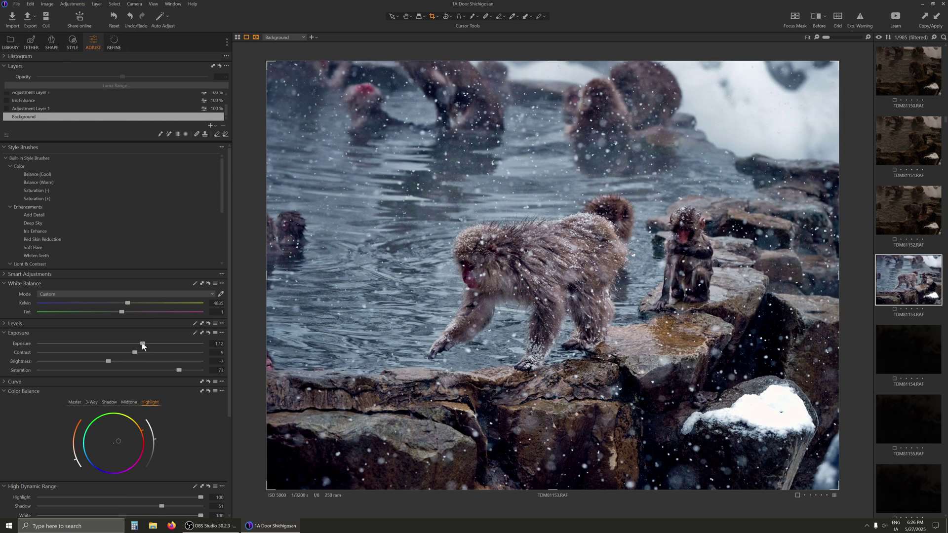
# Step: Raise the exposure of TDM81153.RAF to 1.44
pyautogui.moveTo(140, 346)
pyautogui.mouseDown()
pyautogui.moveTo(131, 346)
pyautogui.moveTo(147, 347)
pyautogui.mouseUp()
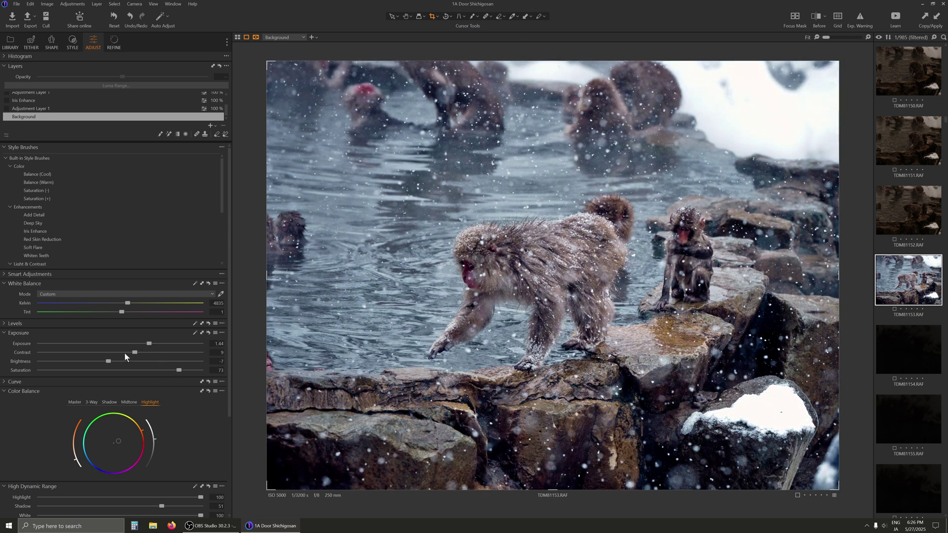
pyautogui.moveTo(131, 353)
pyautogui.mouseDown()
pyautogui.moveTo(143, 354)
pyautogui.moveTo(131, 354)
pyautogui.mouseUp()
# Step: Select TDM81148.RAF, the group of monkeys in front of the snowy bank, and apply the copied adjustments to it
pyautogui.scroll(1, 929, 268)
pyautogui.click(916, 244)
pyautogui.click(916, 185)
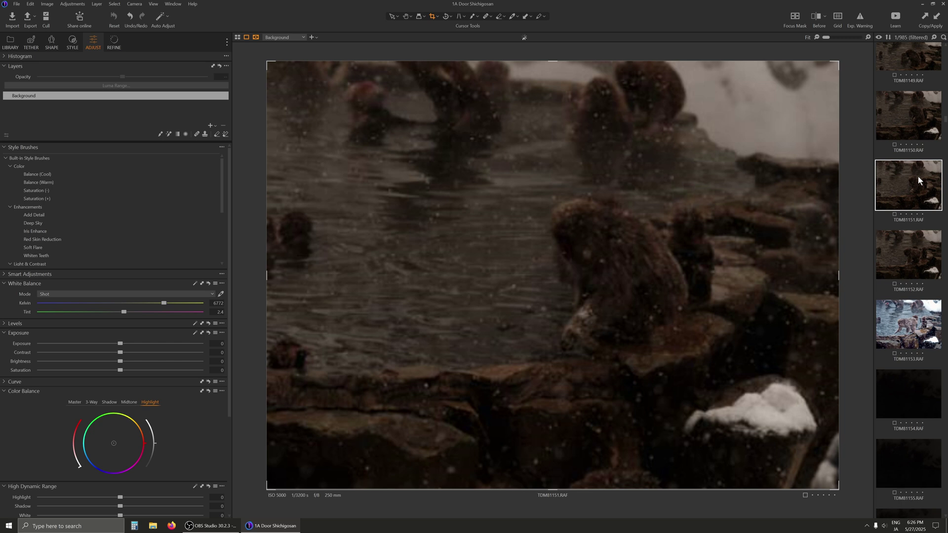
pyautogui.scroll(3, 917, 168)
pyautogui.click(917, 143)
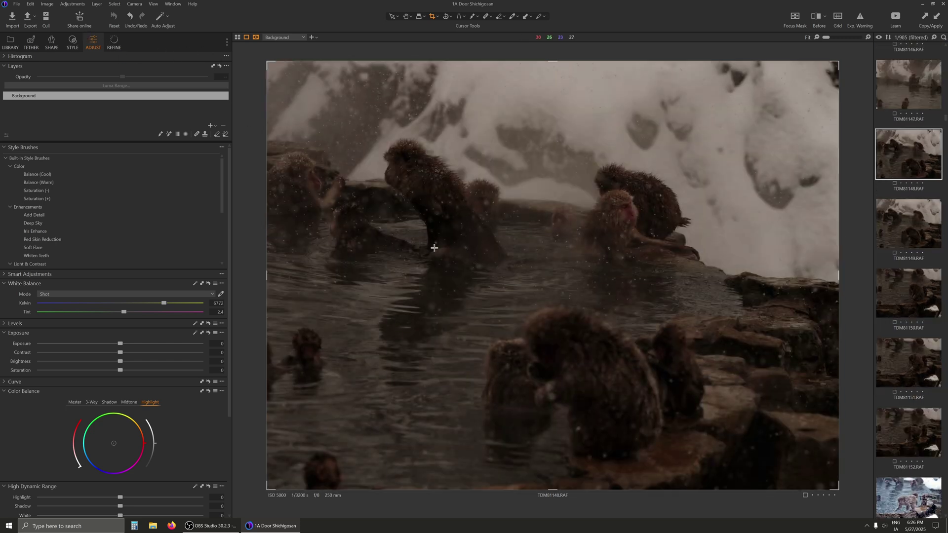
pyautogui.click(66, 9)
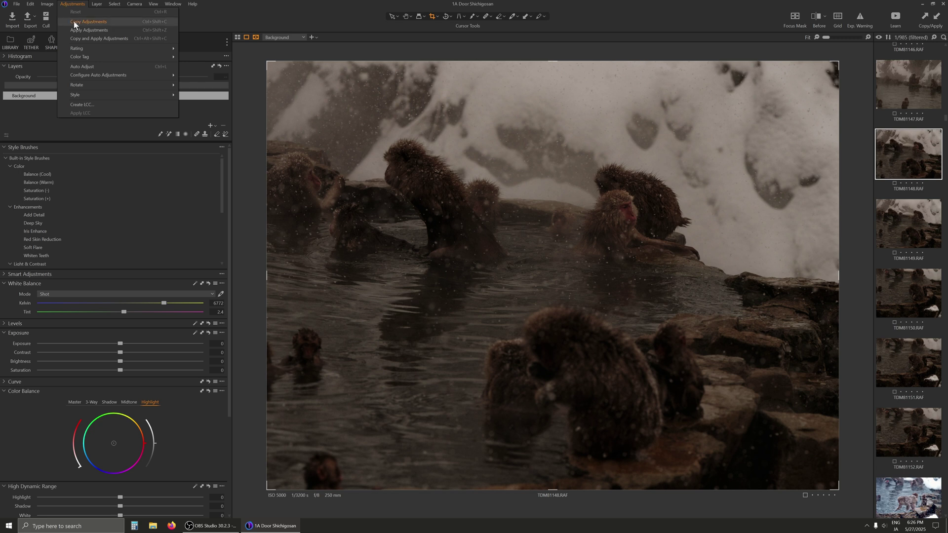
pyautogui.click(91, 40)
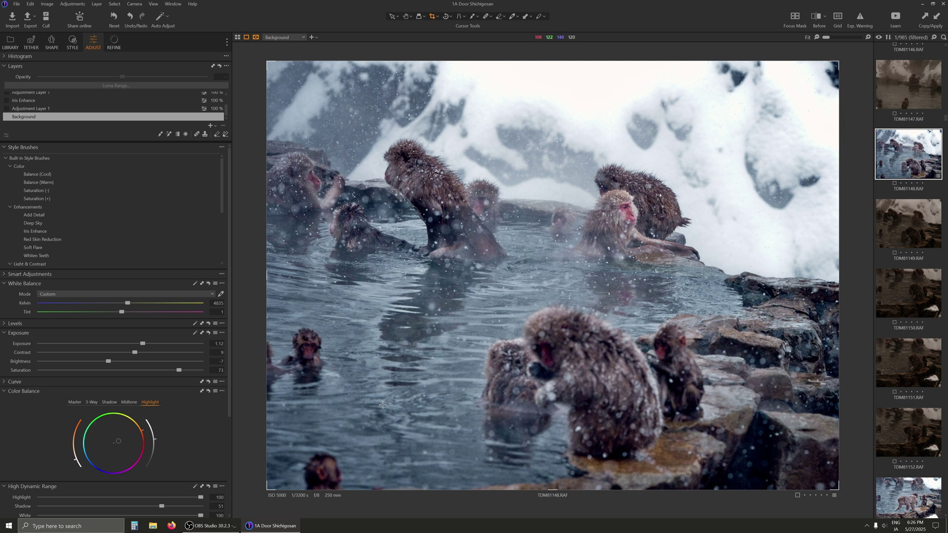
pyautogui.scroll(3, 659, 208)
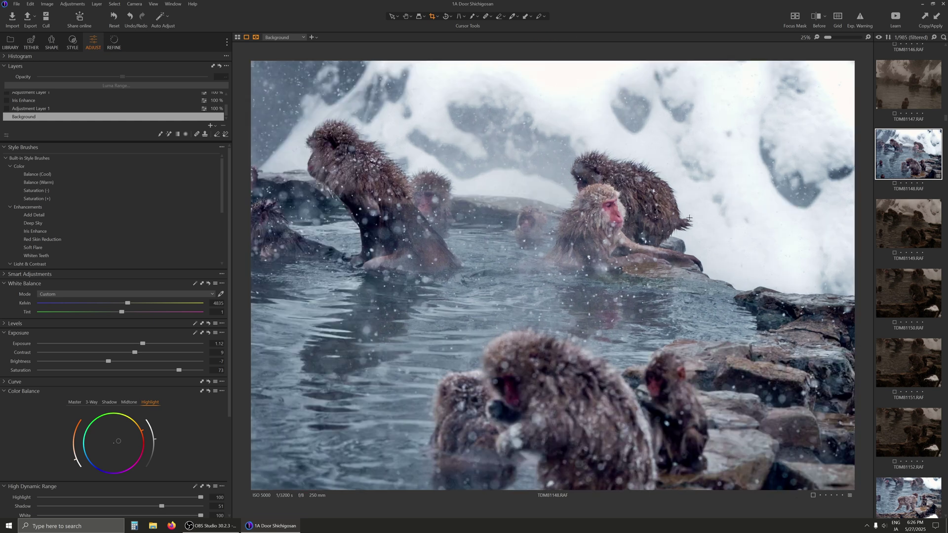
pyautogui.scroll(-3, 557, 197)
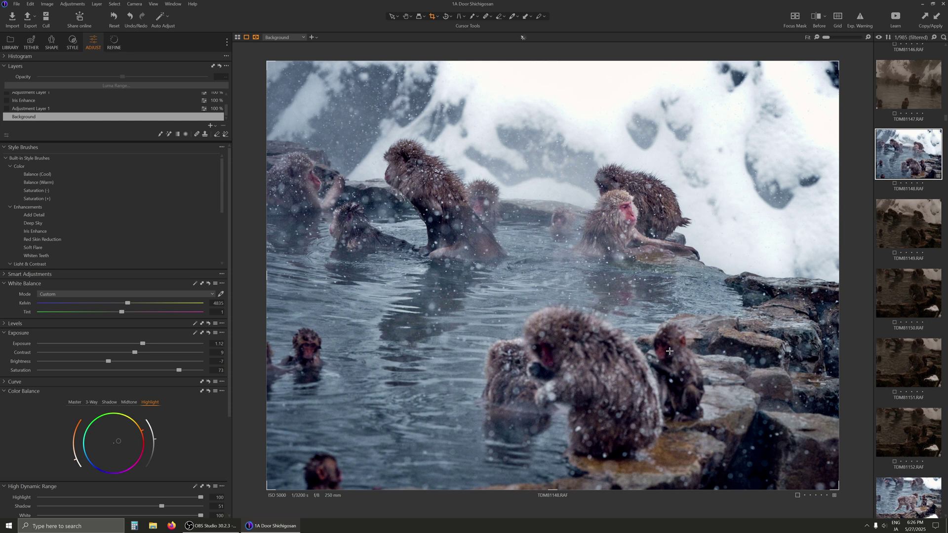
# Step: Select TDM81147.RAF, the shot of two snow-covered monkeys huddled across the pool, and apply the copied adjustments to it
pyautogui.scroll(1, 911, 132)
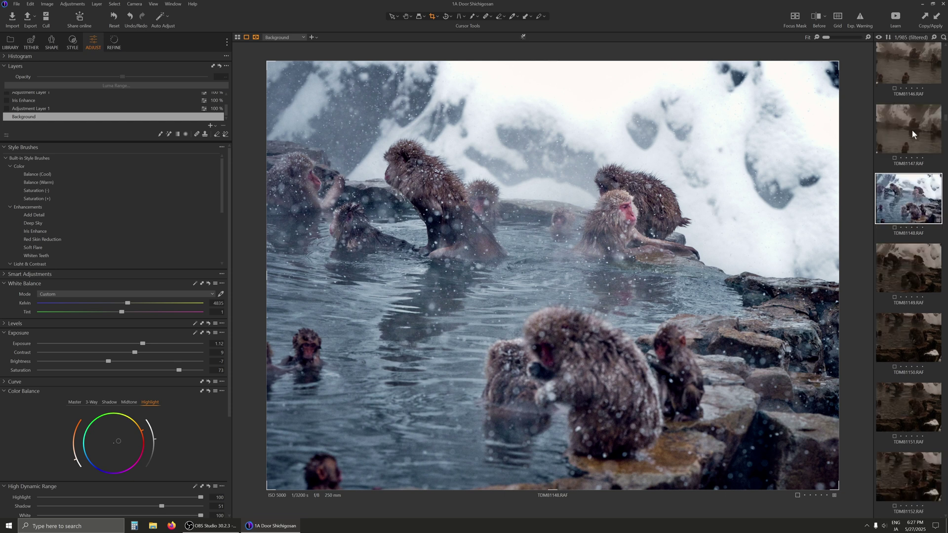
pyautogui.click(911, 129)
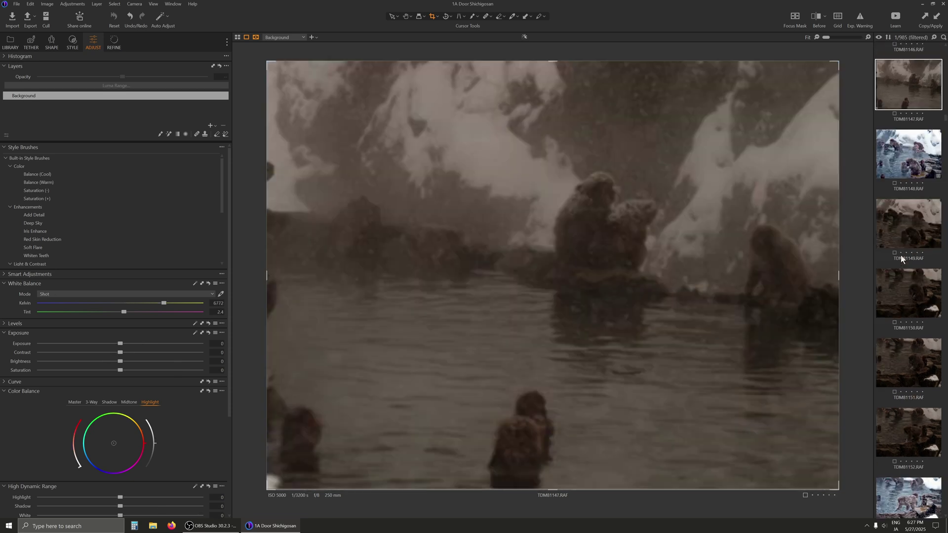
pyautogui.scroll(1, 901, 254)
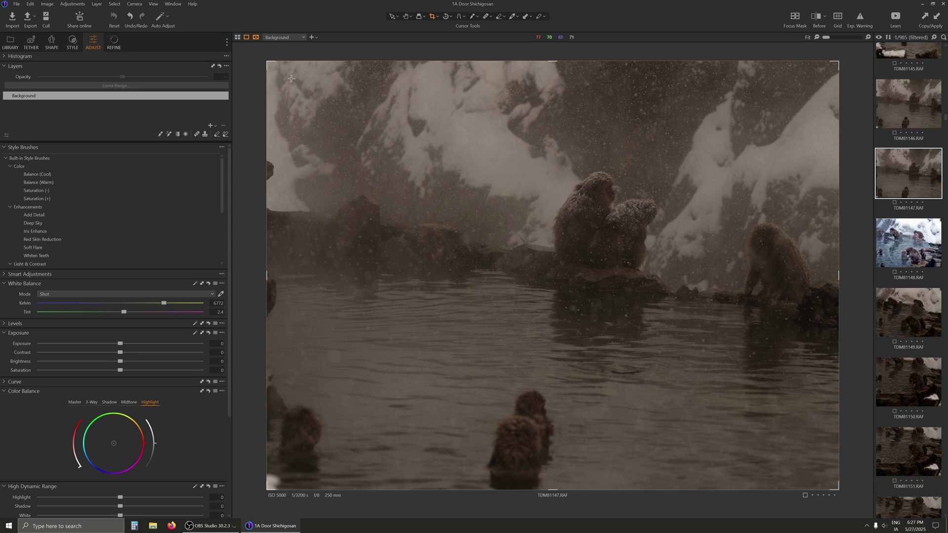
pyautogui.click(73, 5)
pyautogui.click(82, 31)
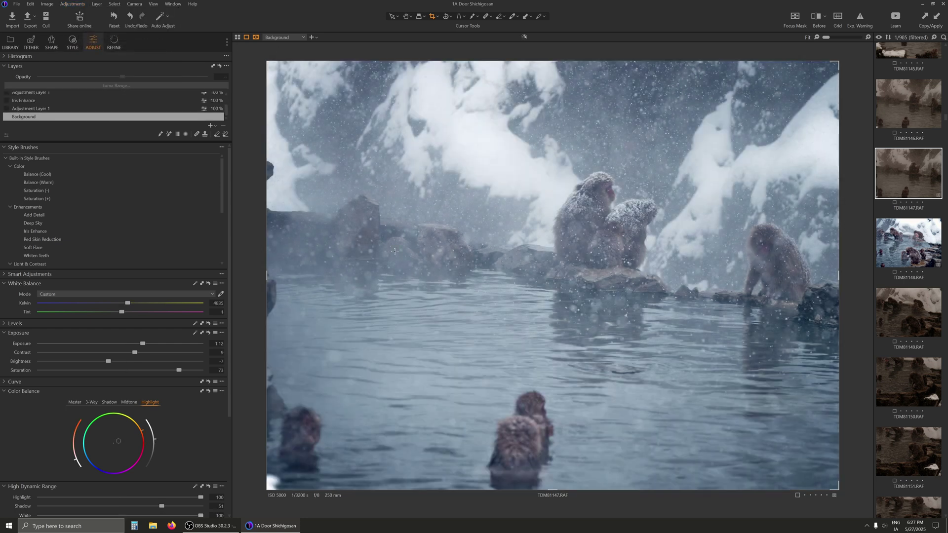
# Step: Set the exposure of TDM81147.RAF to 0.41, its contrast to 12 and its saturation to 74
pyautogui.moveTo(141, 344); pyautogui.dragTo(133, 345)
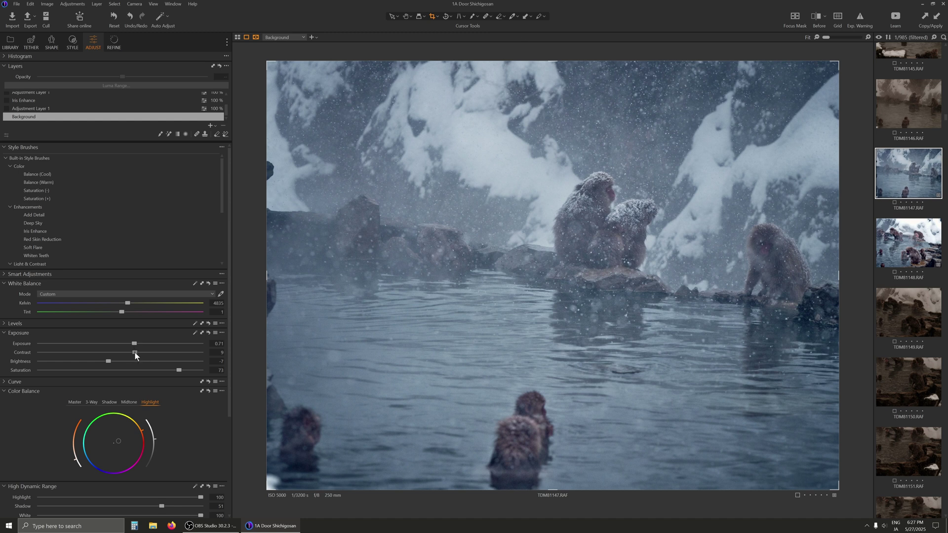
pyautogui.moveTo(135, 353); pyautogui.dragTo(110, 360)
pyautogui.moveTo(134, 344); pyautogui.dragTo(132, 345)
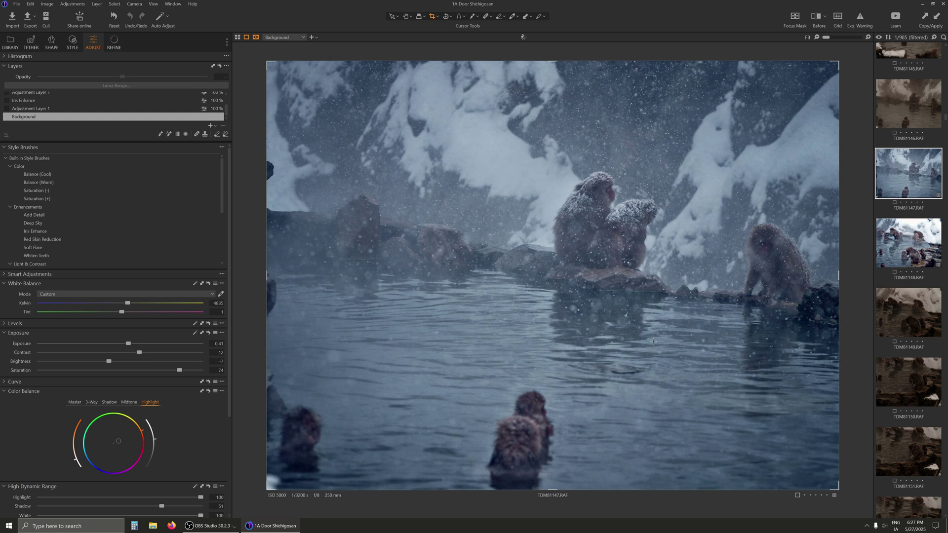
# Step: Browse the preceding pool shots to TDM81143.RAF and apply the copied adjustments to it
pyautogui.scroll(3, 917, 225)
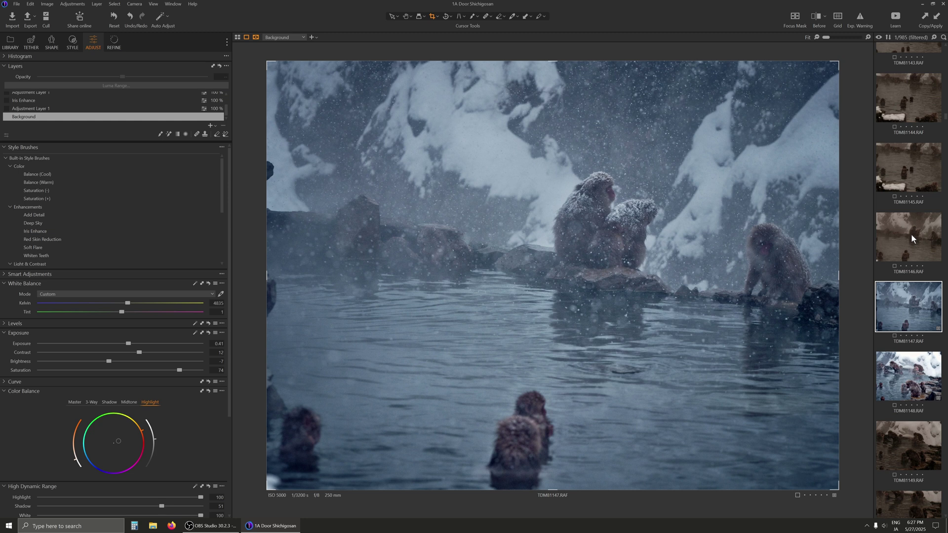
pyautogui.click(911, 235)
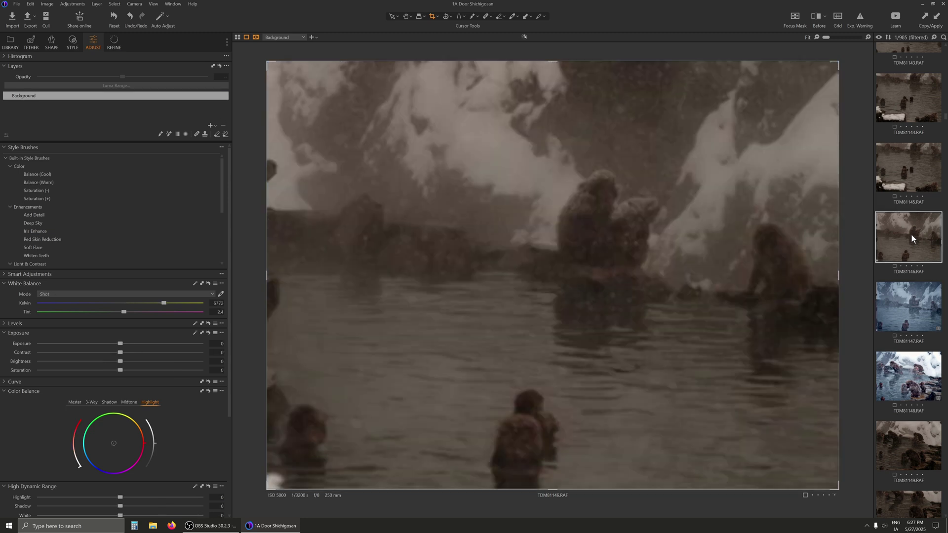
pyautogui.click(916, 170)
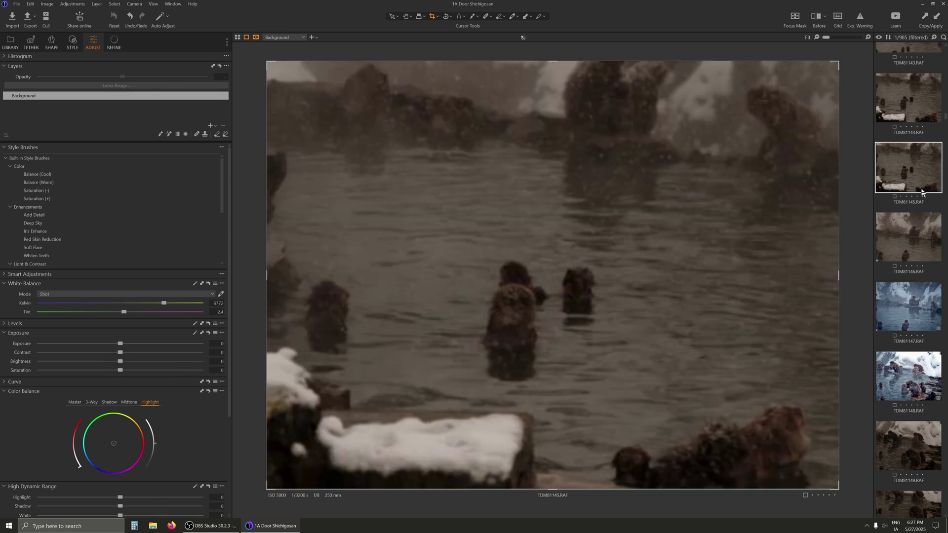
pyautogui.scroll(-1, 918, 163)
pyautogui.click(919, 139)
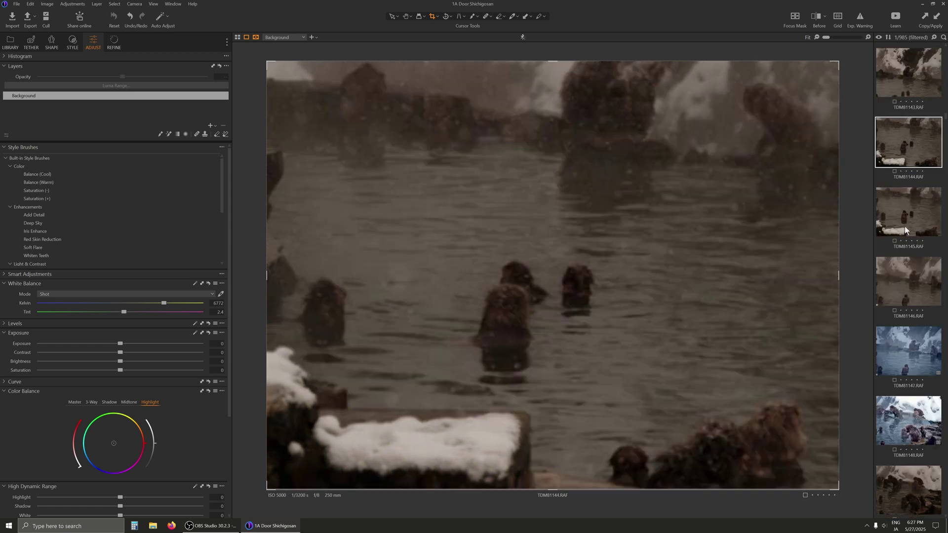
pyautogui.scroll(1, 907, 152)
pyautogui.click(907, 153)
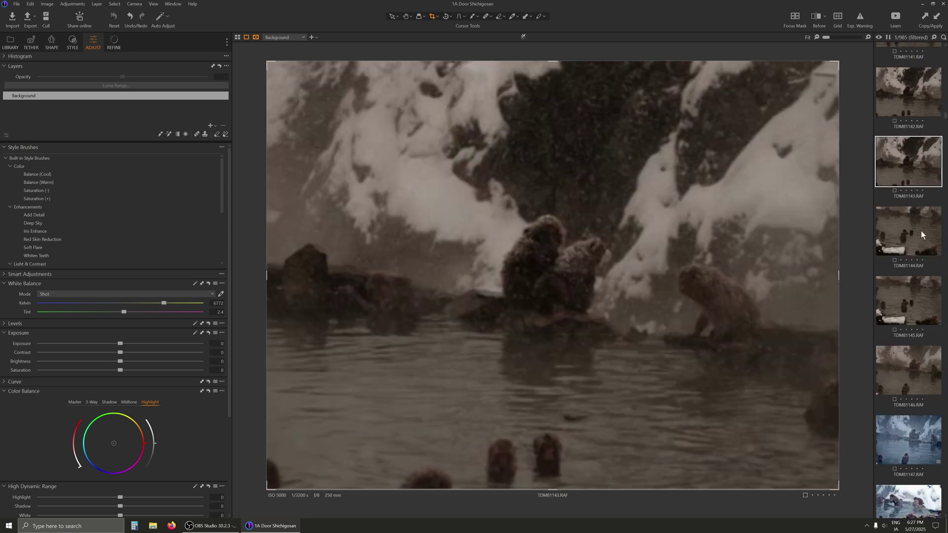
pyautogui.click(72, 4)
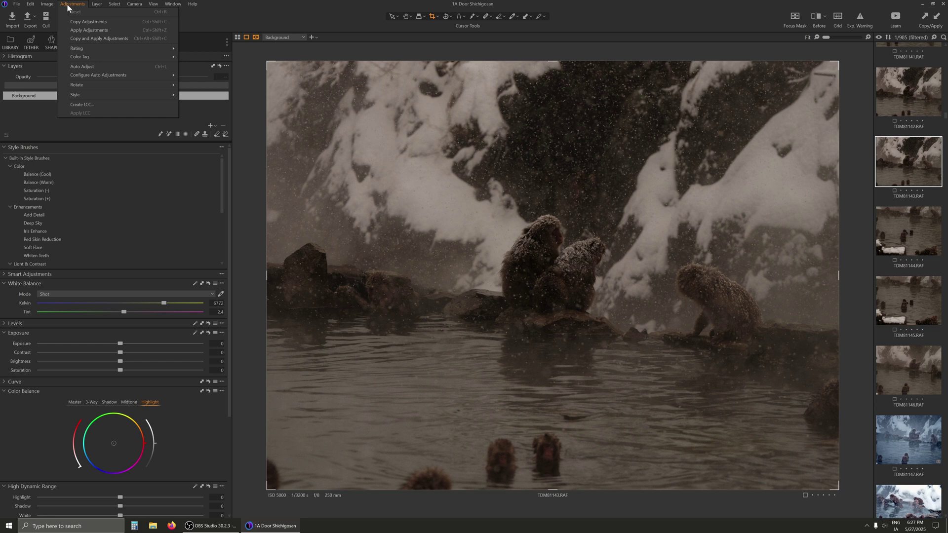
pyautogui.click(77, 28)
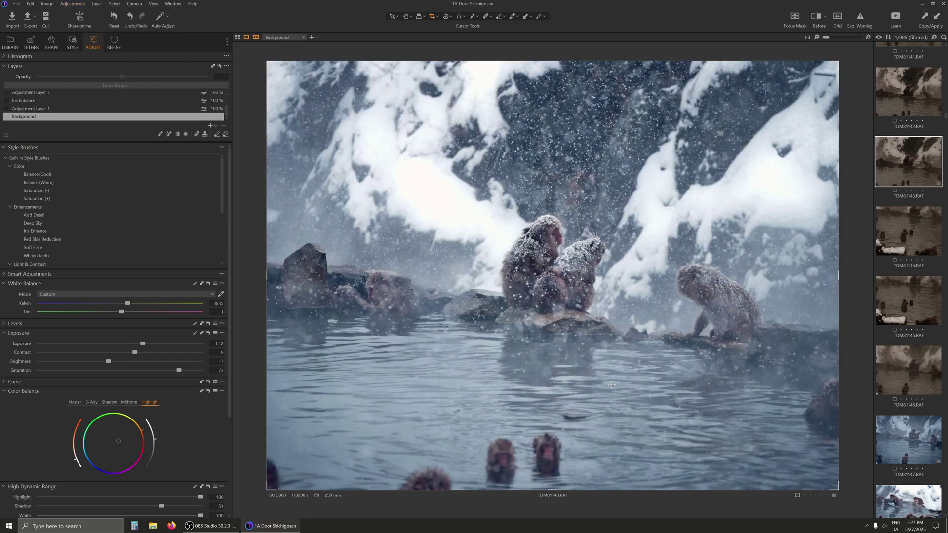
# Step: Lower the exposure of TDM81143.RAF to 0.63 and its saturation to 59
pyautogui.moveTo(143, 343); pyautogui.dragTo(132, 348)
pyautogui.moveTo(179, 371)
pyautogui.mouseDown()
pyautogui.moveTo(147, 372)
pyautogui.moveTo(168, 372)
pyautogui.mouseUp()
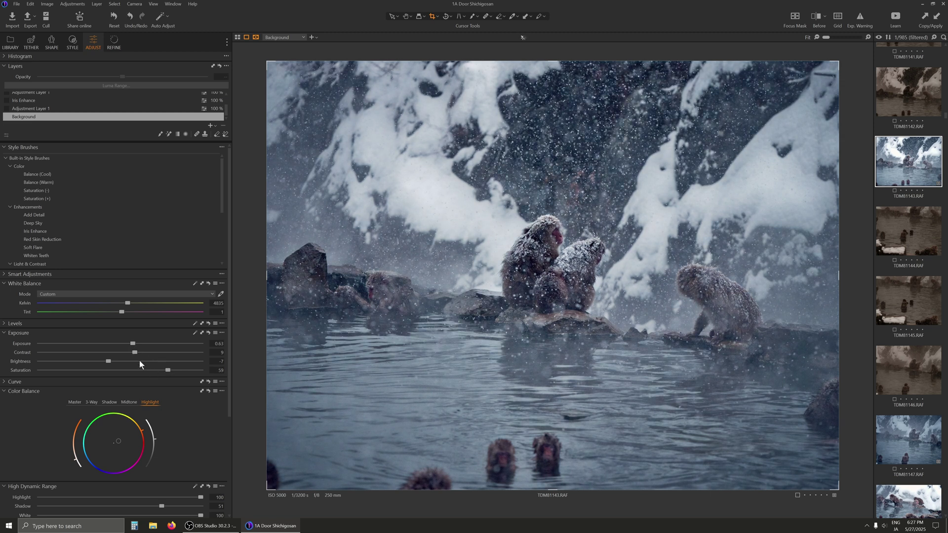
pyautogui.moveTo(111, 361)
pyautogui.mouseDown()
pyautogui.moveTo(129, 363)
pyautogui.moveTo(114, 367)
pyautogui.mouseUp()
# Step: Apply the copied adjustments to TDM81141.RAF and set its exposure to 0.57, brightness to -6 and saturation to 70
pyautogui.scroll(2, 889, 242)
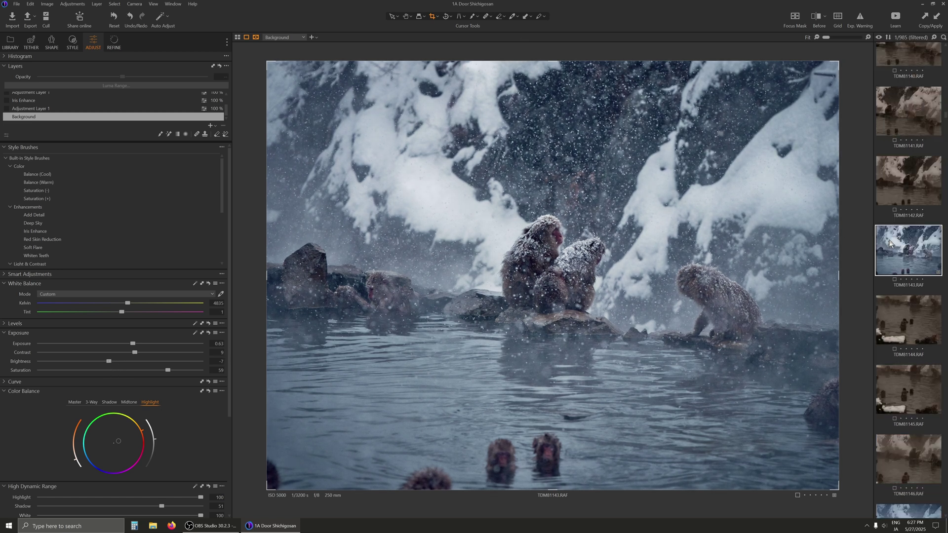
pyautogui.click(917, 177)
pyautogui.click(910, 109)
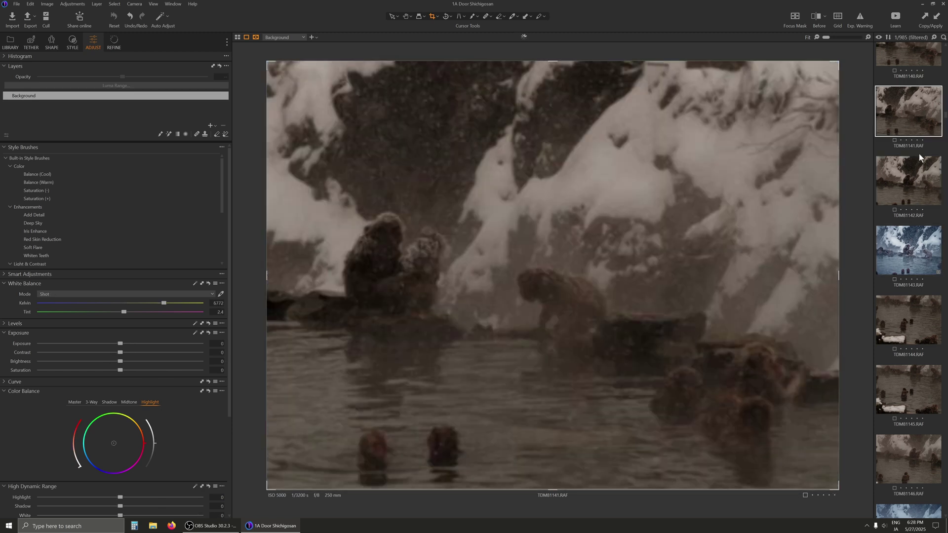
pyautogui.click(73, 4)
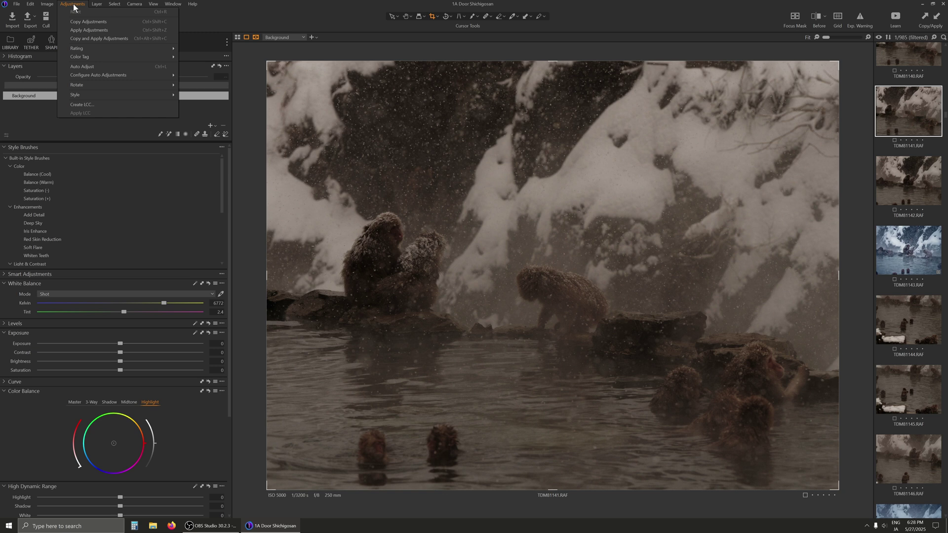
pyautogui.press('Escape')
pyautogui.hotkey('ctrl', 'shift', 'v')
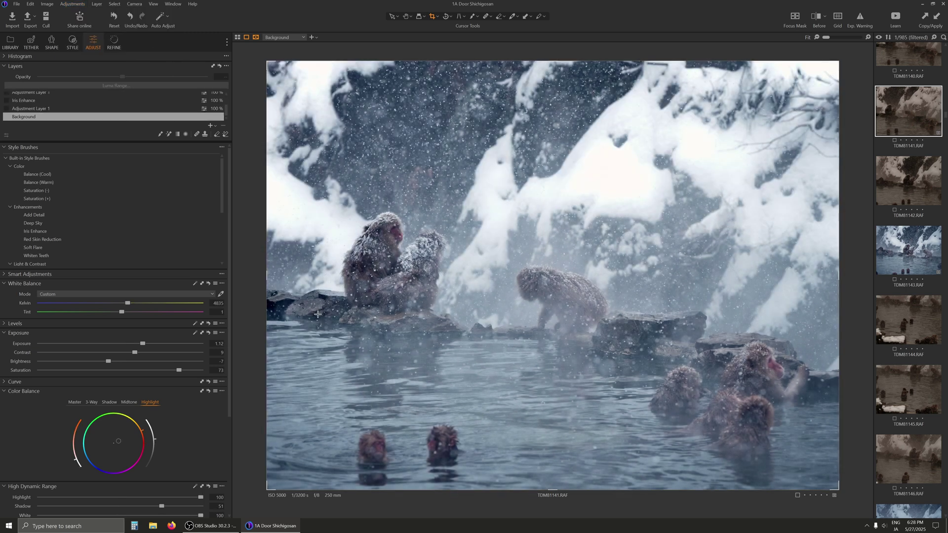
pyautogui.moveTo(143, 343); pyautogui.dragTo(112, 364)
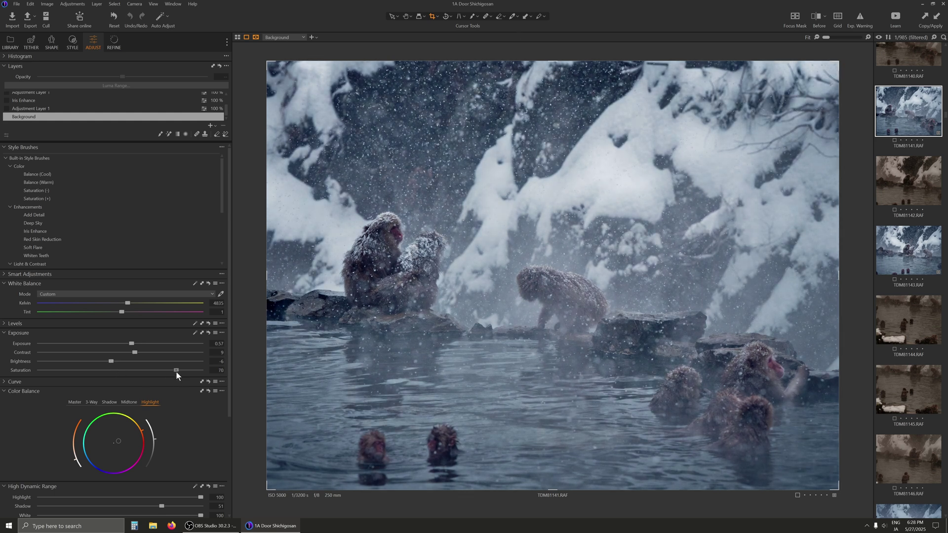
# Step: Apply the copied adjustments to TDM81140.RAF and lower its exposure to 0.71
pyautogui.scroll(-1, 931, 213)
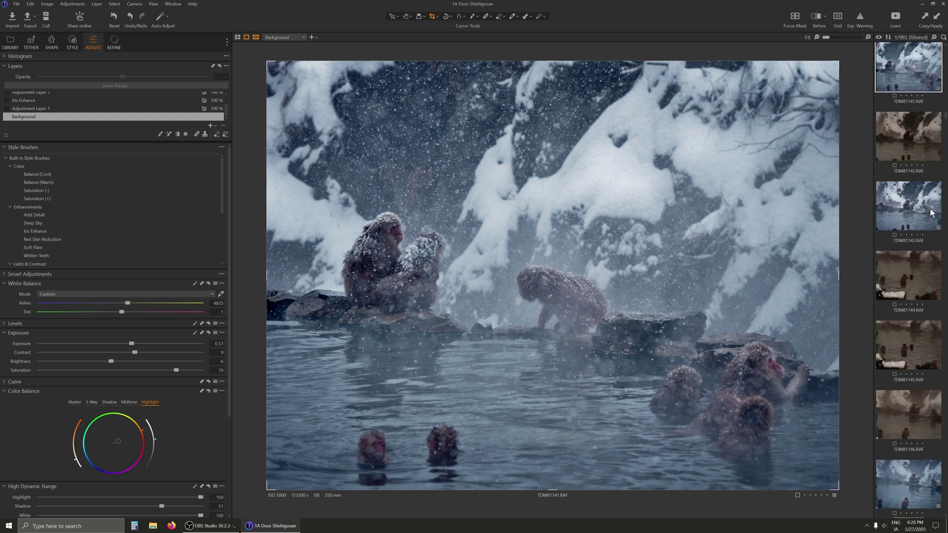
pyautogui.scroll(1, 931, 213)
pyautogui.scroll(4, 923, 158)
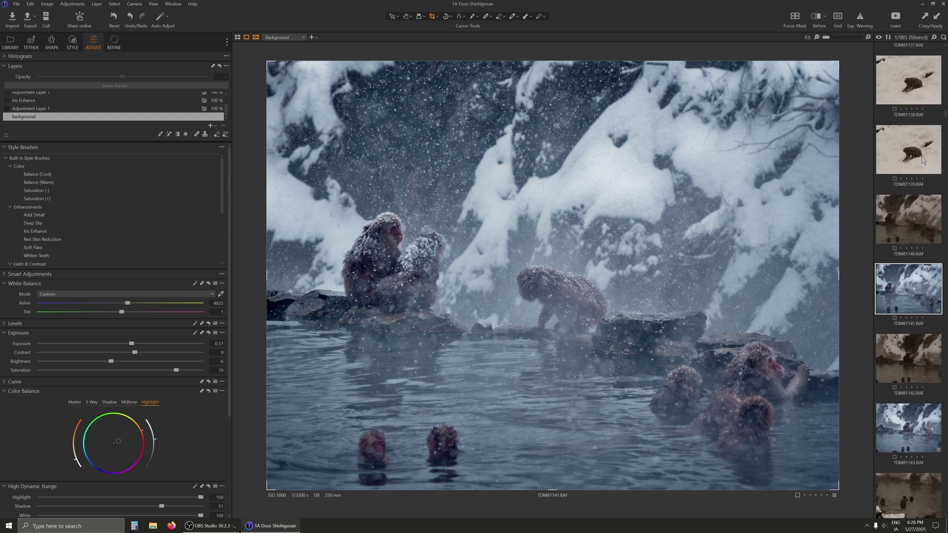
pyautogui.click(912, 214)
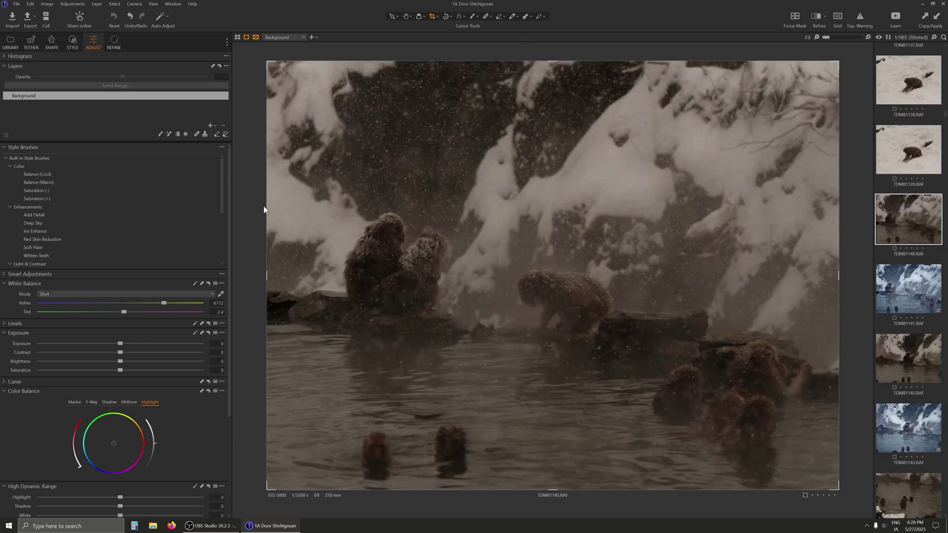
pyautogui.click(479, 247)
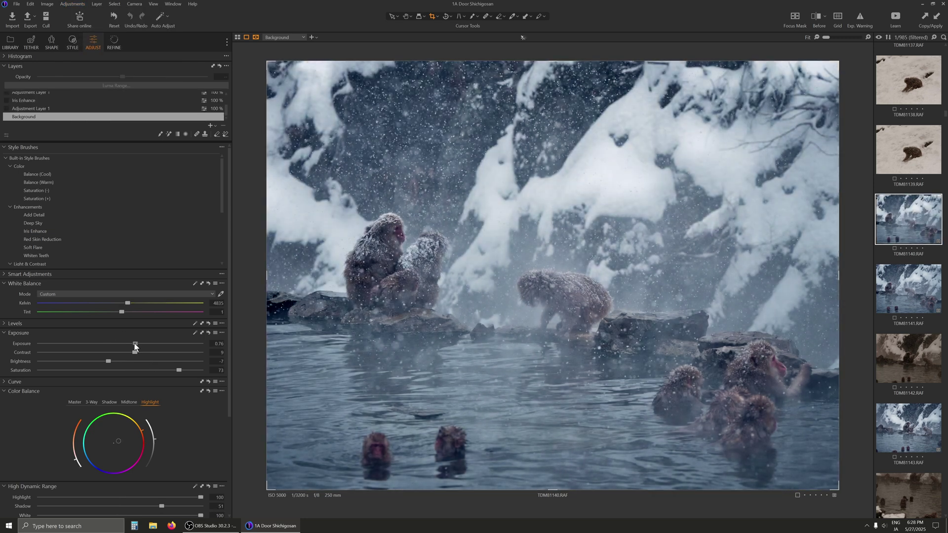
pyautogui.moveTo(135, 345); pyautogui.dragTo(134, 345)
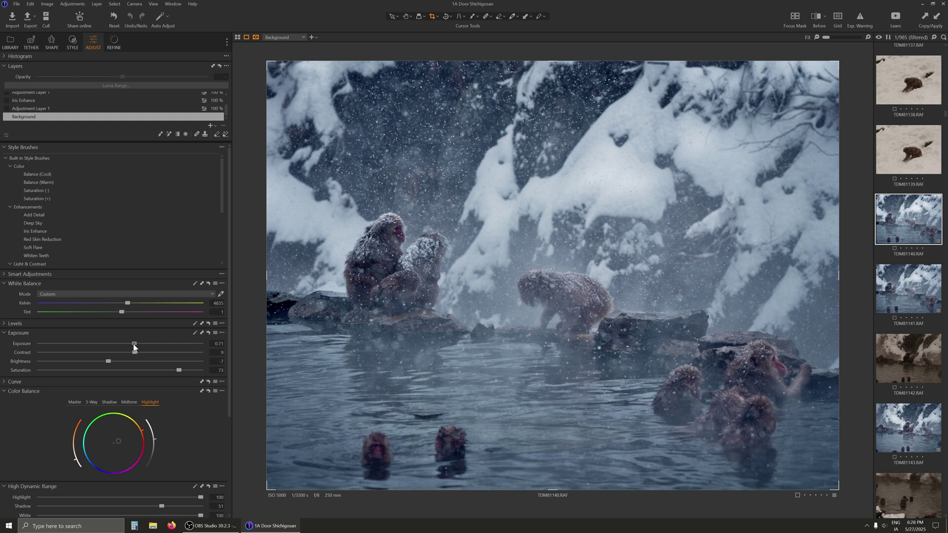
# Step: Select TDM81139.RAF, the lone monkey digging in the snow, and apply the copied adjustments to it
pyautogui.click(909, 153)
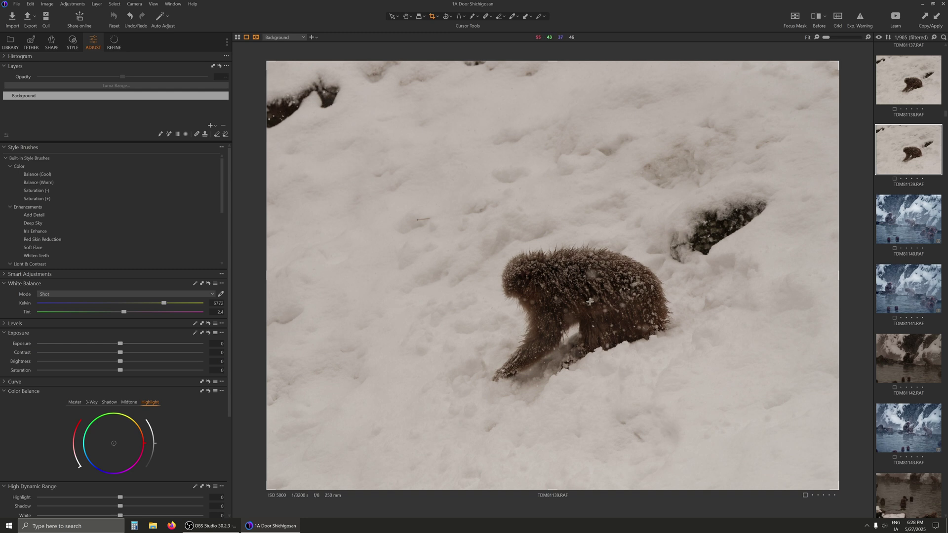
pyautogui.click(69, 4)
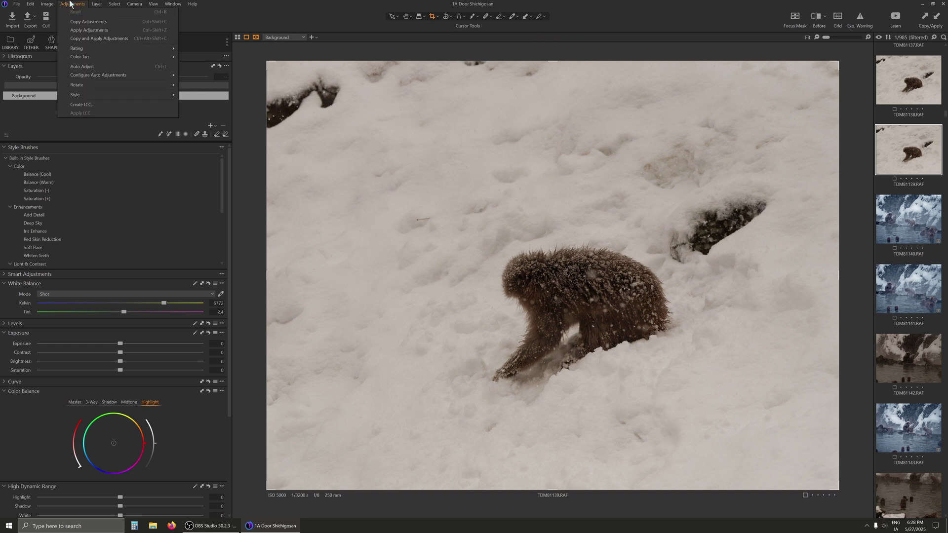
pyautogui.click(76, 39)
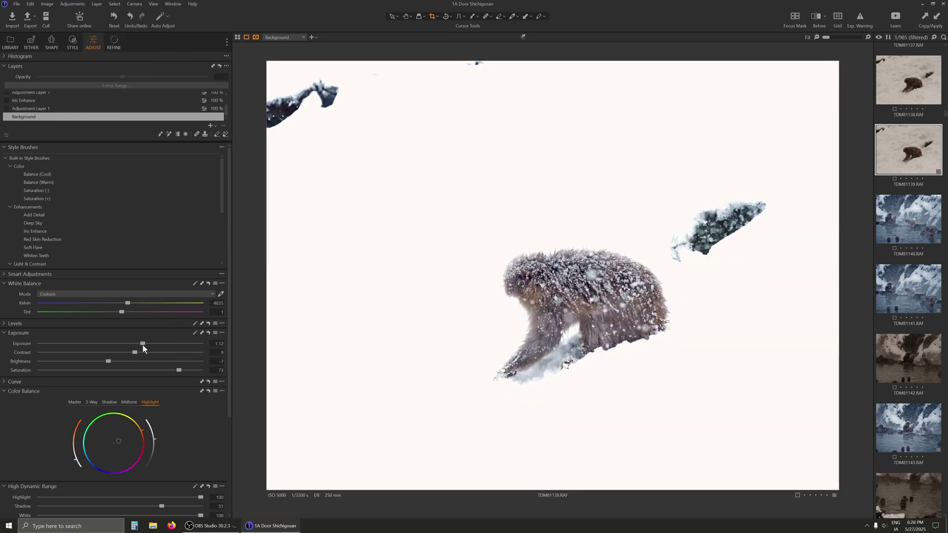
# Step: Set the exposure of TDM81139.RAF to -0.05, contrast to 11, brightness to -4 and saturation to 65
pyautogui.moveTo(142, 344); pyautogui.dragTo(120, 345)
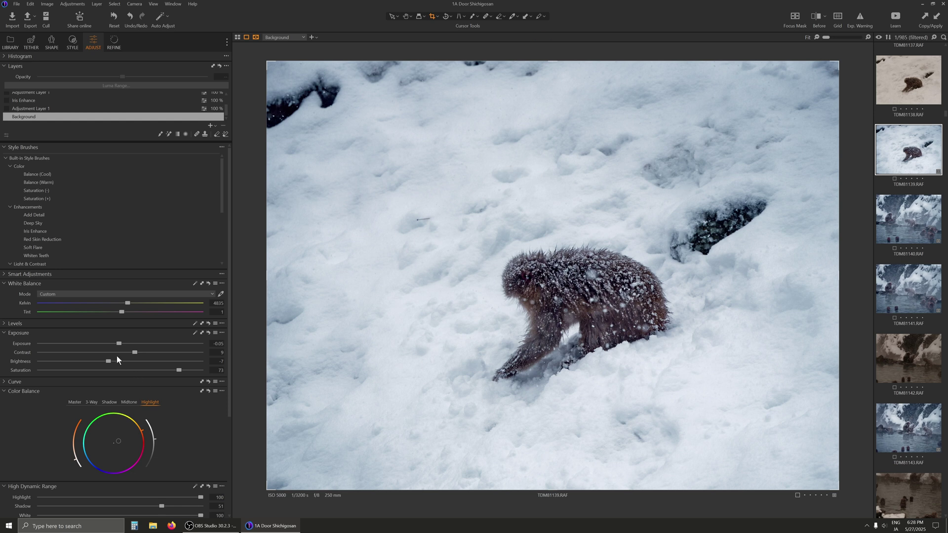
pyautogui.moveTo(126, 354); pyautogui.dragTo(144, 356)
pyautogui.moveTo(108, 362); pyautogui.dragTo(106, 364)
pyautogui.moveTo(106, 364); pyautogui.dragTo(113, 363)
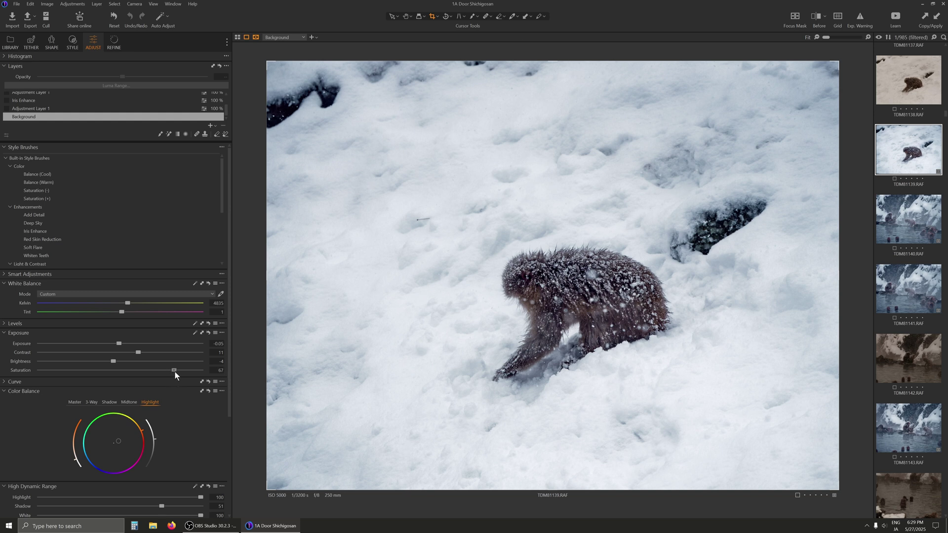
pyautogui.moveTo(175, 372); pyautogui.dragTo(173, 371)
# Step: Reset the adjustments of TDM81139.RAF and undo that reset
pyautogui.click(73, 4)
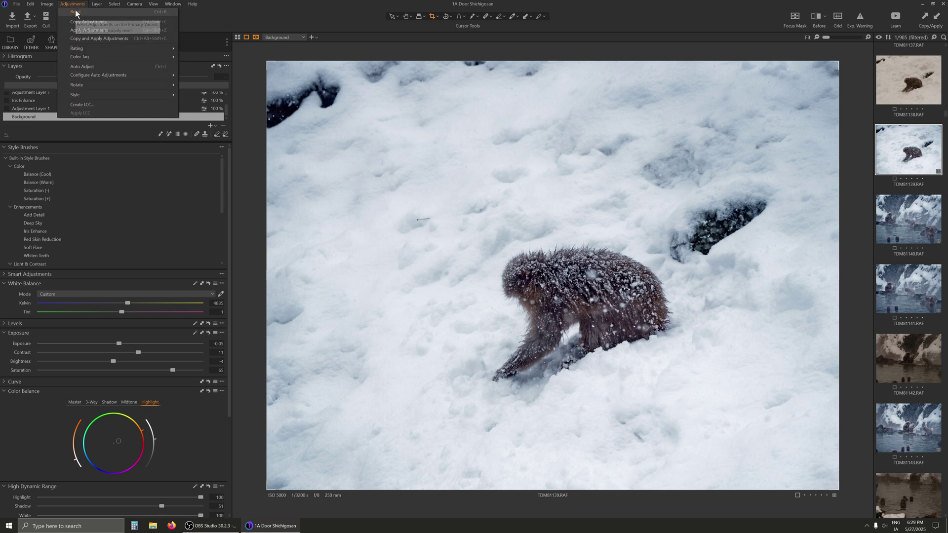
pyautogui.click(75, 5)
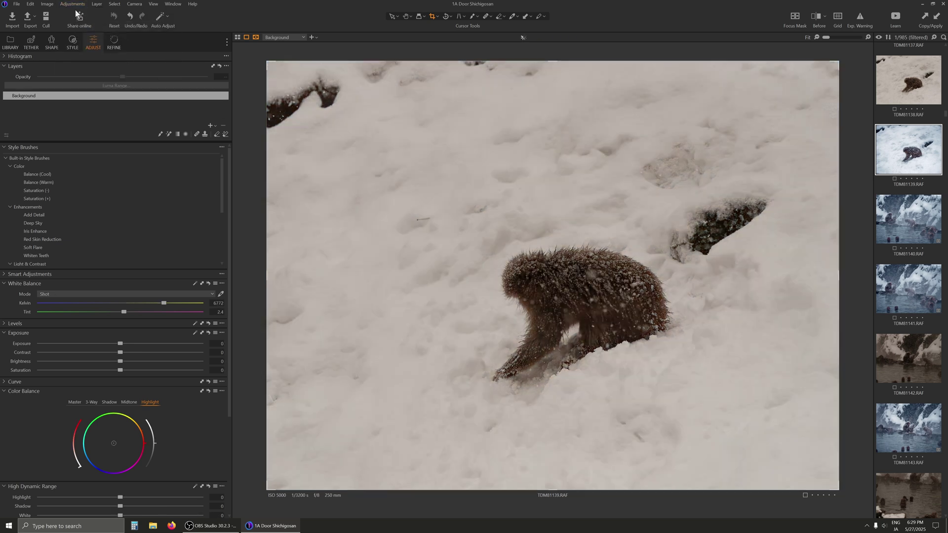
pyautogui.click(31, 4)
pyautogui.click(39, 14)
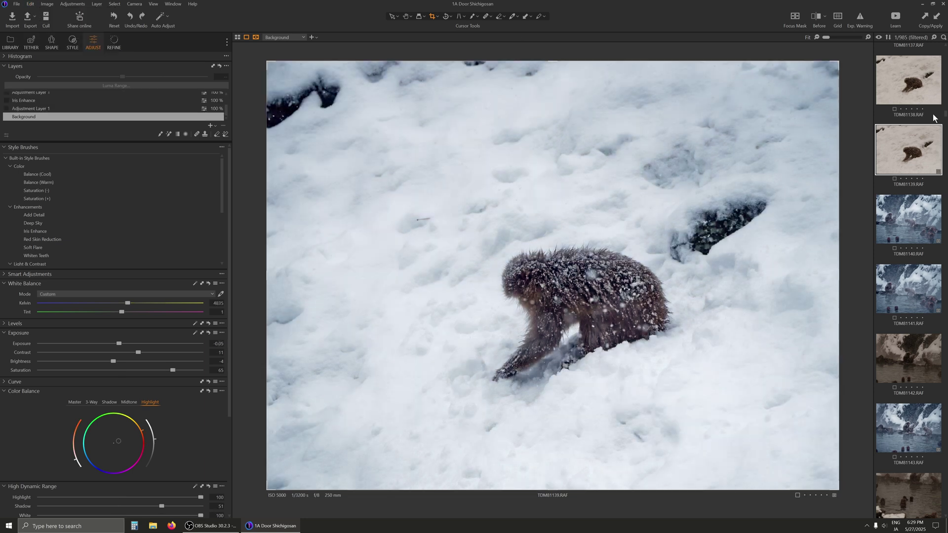
# Step: Compare the unedited TDM81138.RAF with the adjusted TDM81139.RAF by switching between the two shots
pyautogui.click(909, 89)
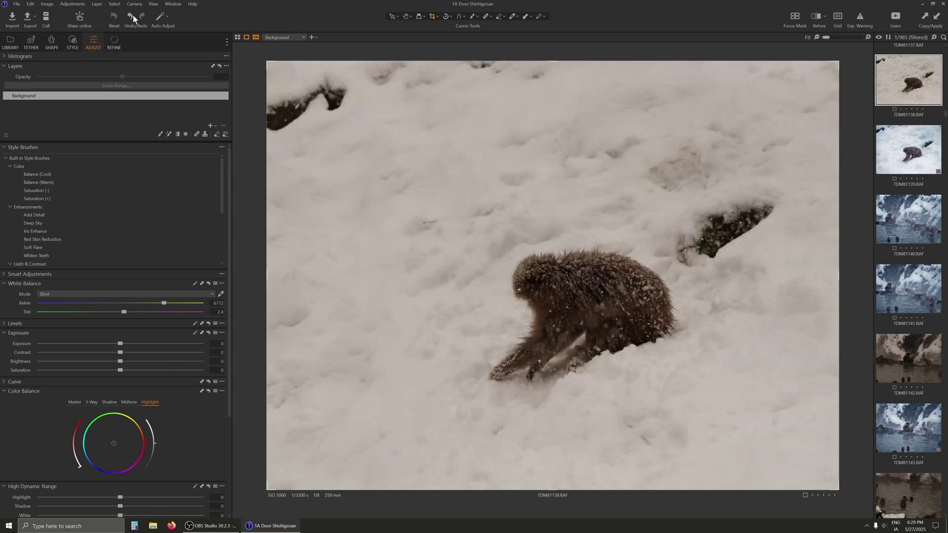
pyautogui.click(72, 4)
pyautogui.click(316, 4)
pyautogui.click(918, 162)
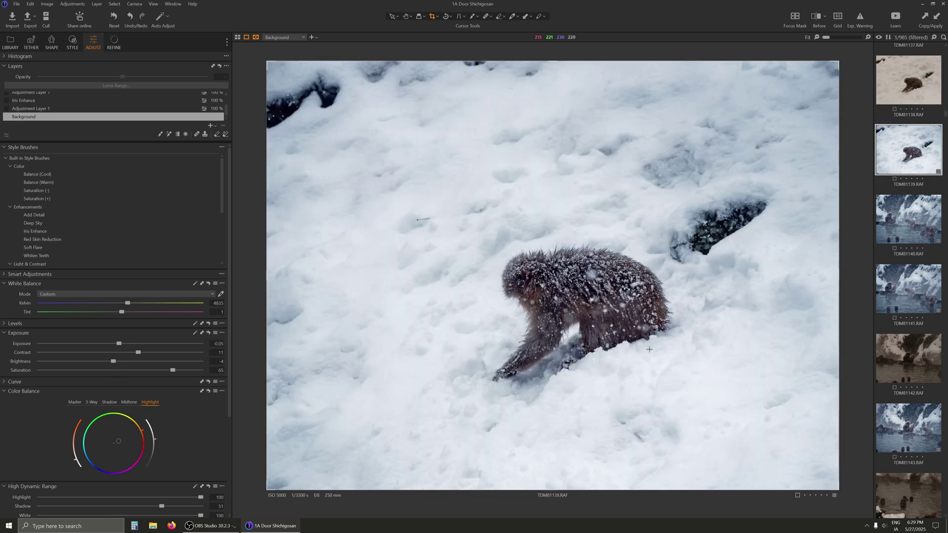
pyautogui.click(912, 78)
pyautogui.click(898, 171)
pyautogui.click(896, 103)
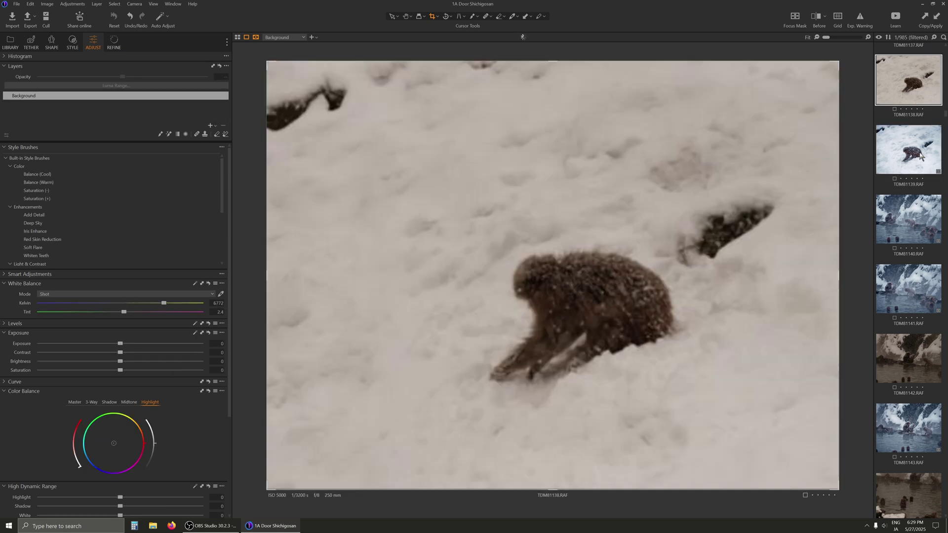
# Step: Inspect the adjusted TDM81139.RAF at 100% around the dark rock in the snow, then return to the full image
pyautogui.click(922, 157)
pyautogui.doubleClick(714, 245)
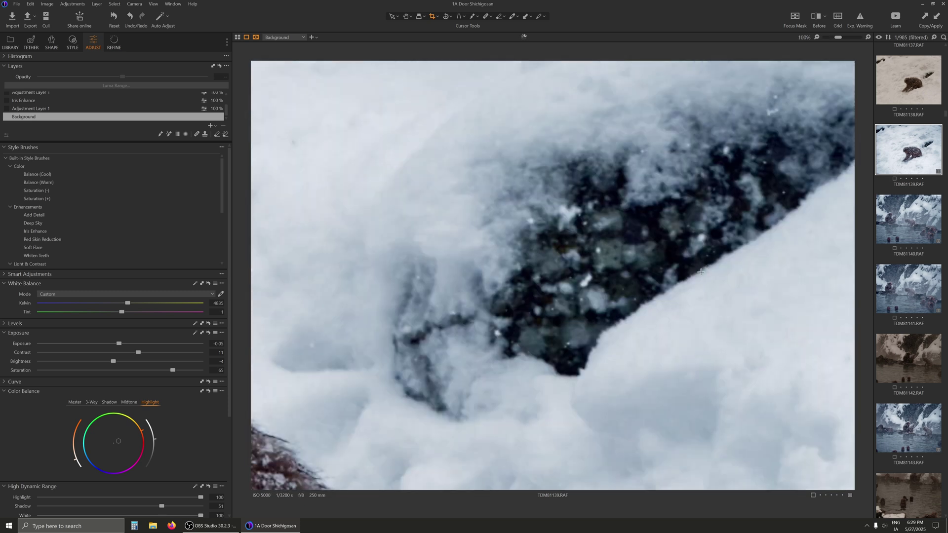
pyautogui.scroll(-1, 701, 272)
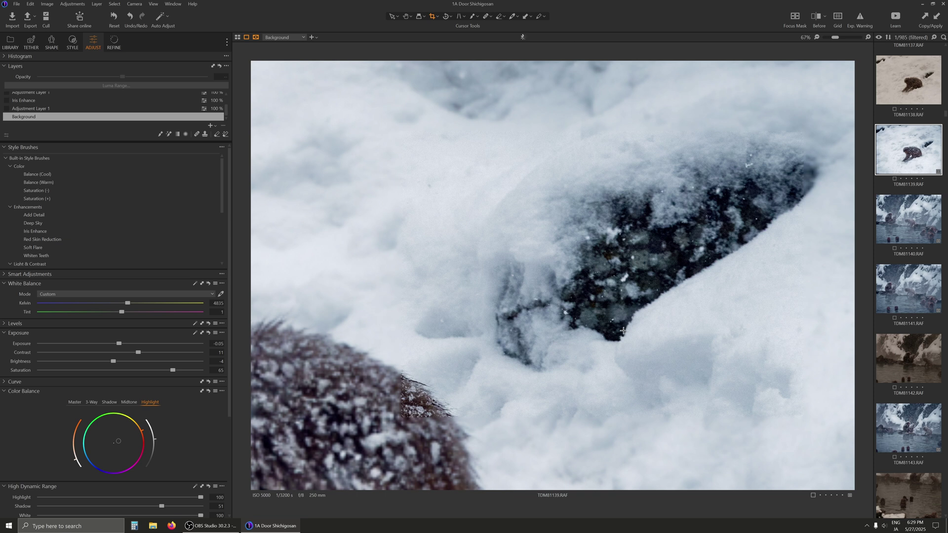
pyautogui.scroll(-1, 624, 330)
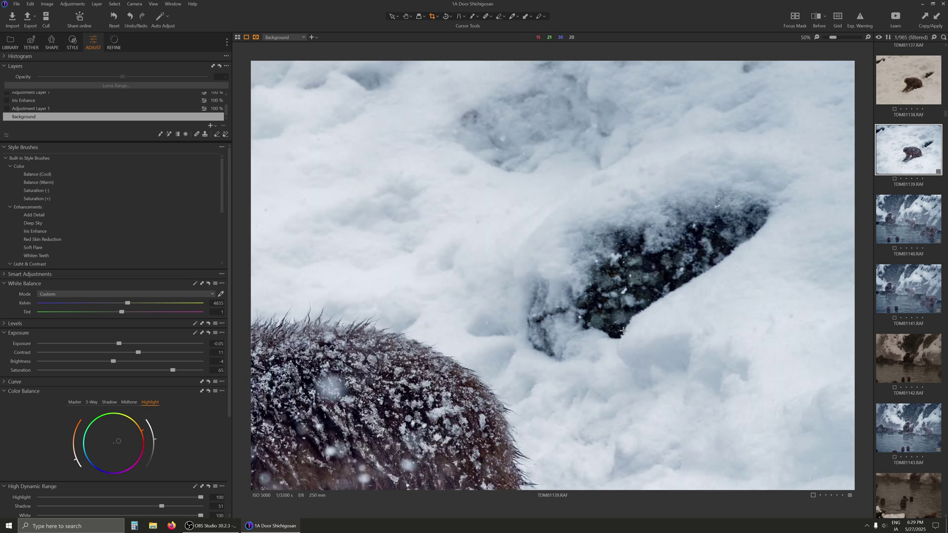
pyautogui.scroll(-3, 623, 330)
# Step: Copy the adjustments of TDM81139.RAF, the adjusted shot of the lone monkey digging in the snow
pyautogui.scroll(1, 924, 226)
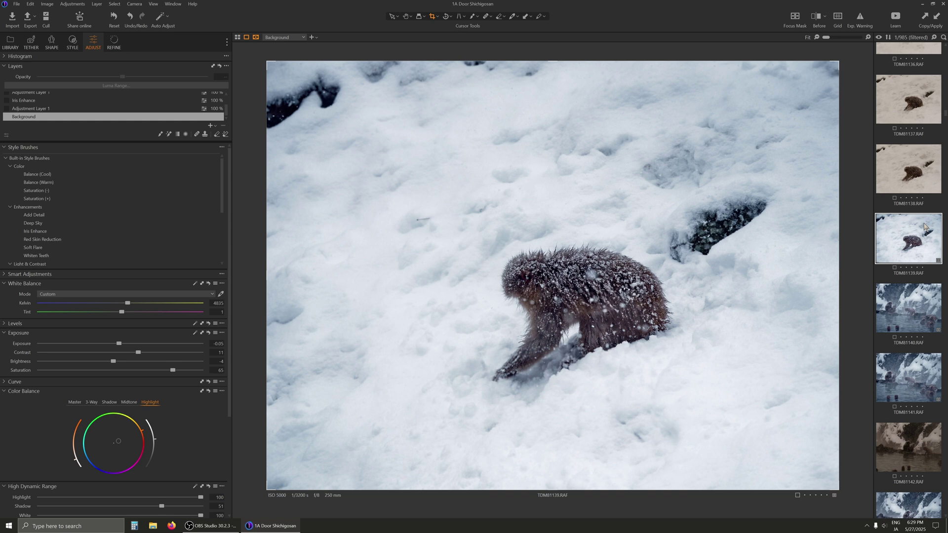
pyautogui.scroll(2, 925, 226)
pyautogui.click(898, 117)
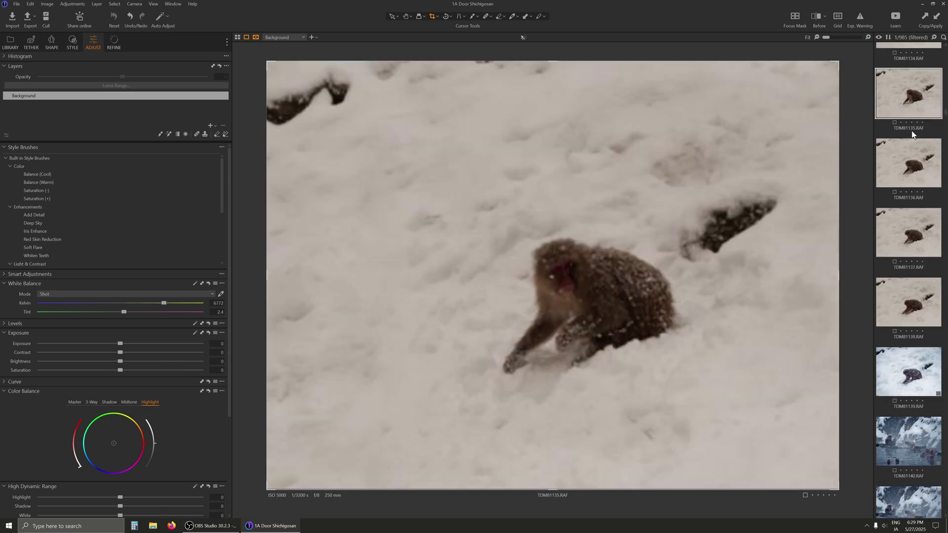
pyautogui.click(72, 4)
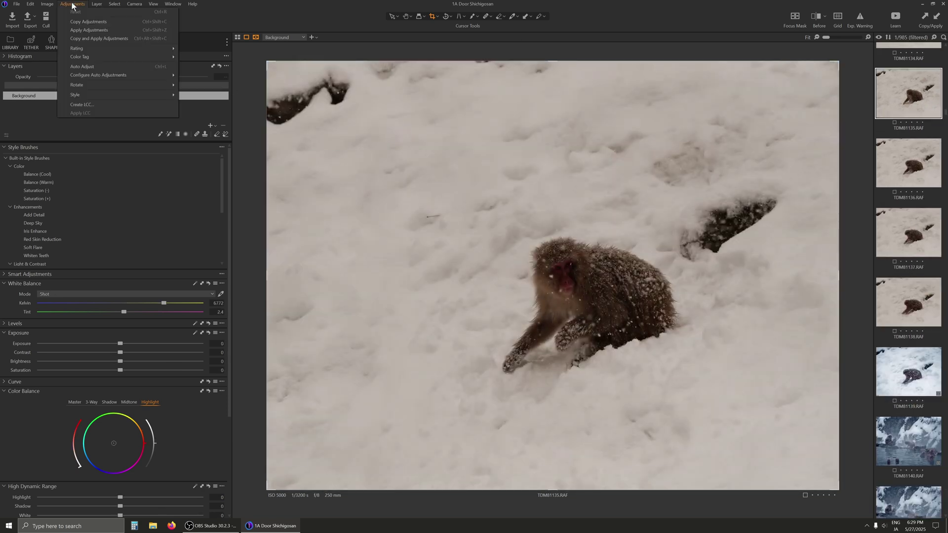
pyautogui.click(911, 386)
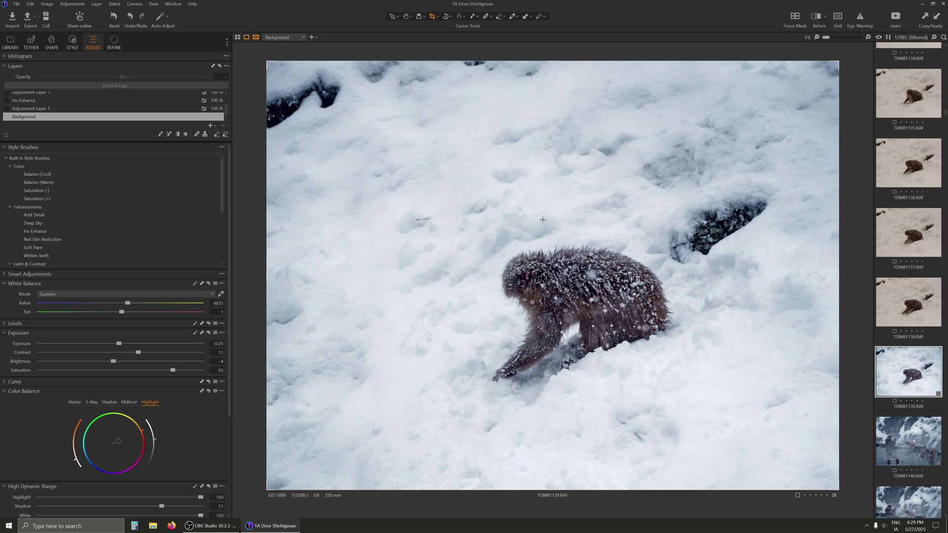
pyautogui.click(72, 3)
pyautogui.click(79, 23)
# Step: Apply the copied adjustments to TDM81135.RAF, the monkey facing the camera, and check its face at 100%
pyautogui.click(922, 158)
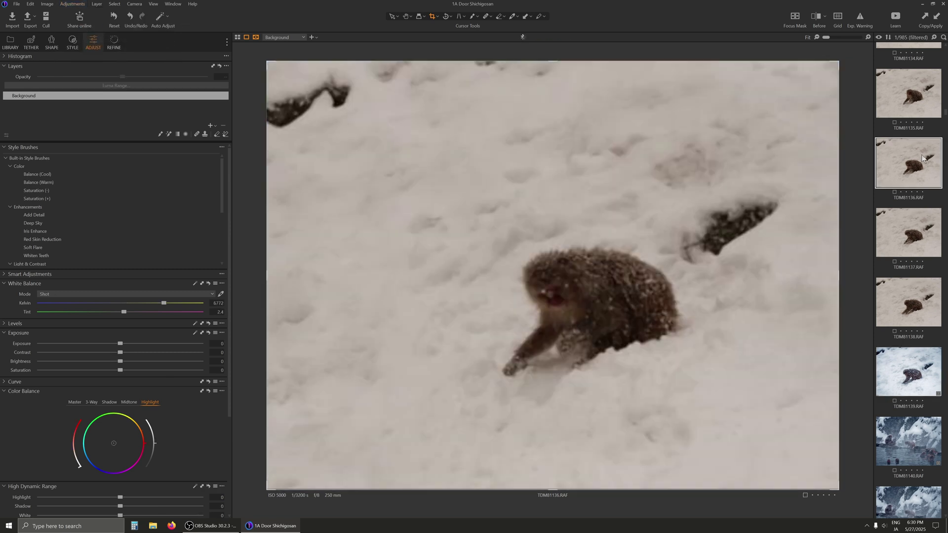
pyautogui.click(910, 236)
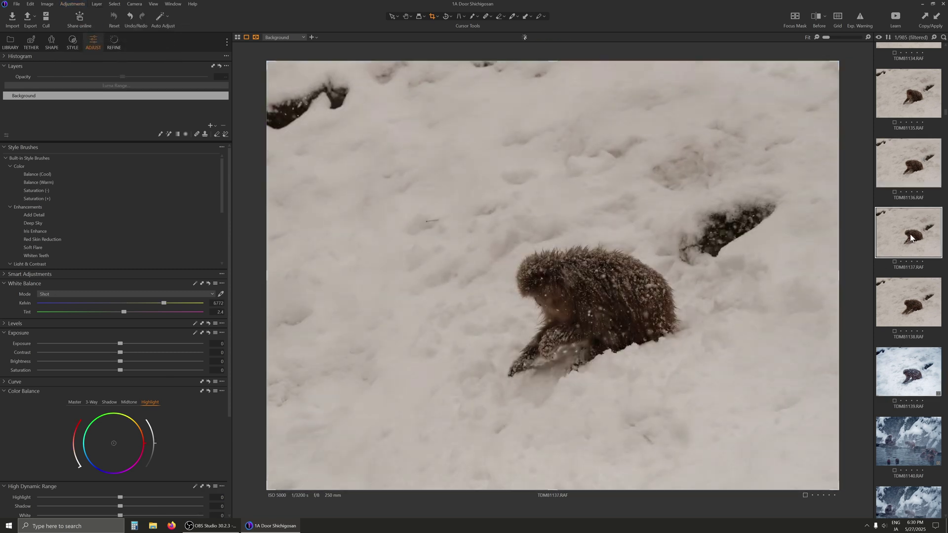
pyautogui.click(922, 102)
pyautogui.click(73, 4)
pyautogui.click(81, 31)
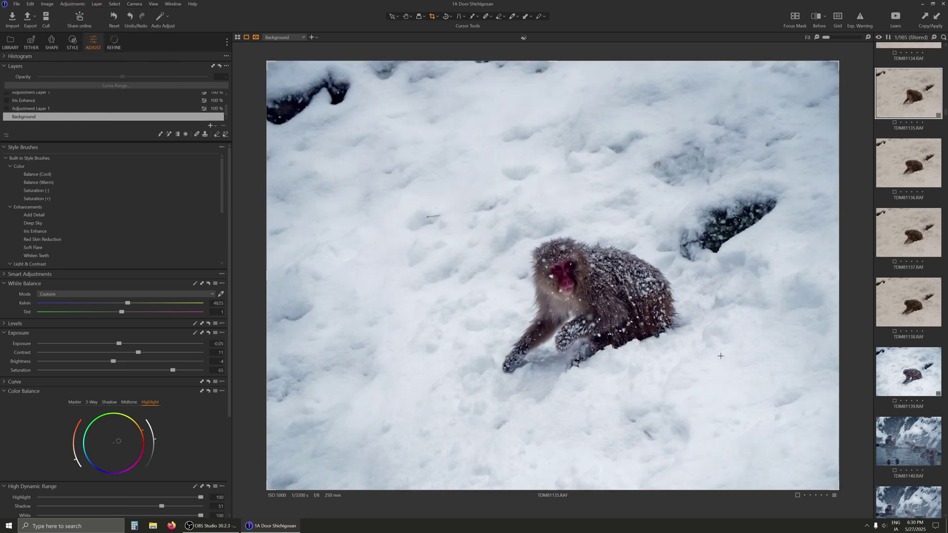
pyautogui.scroll(5, 722, 383)
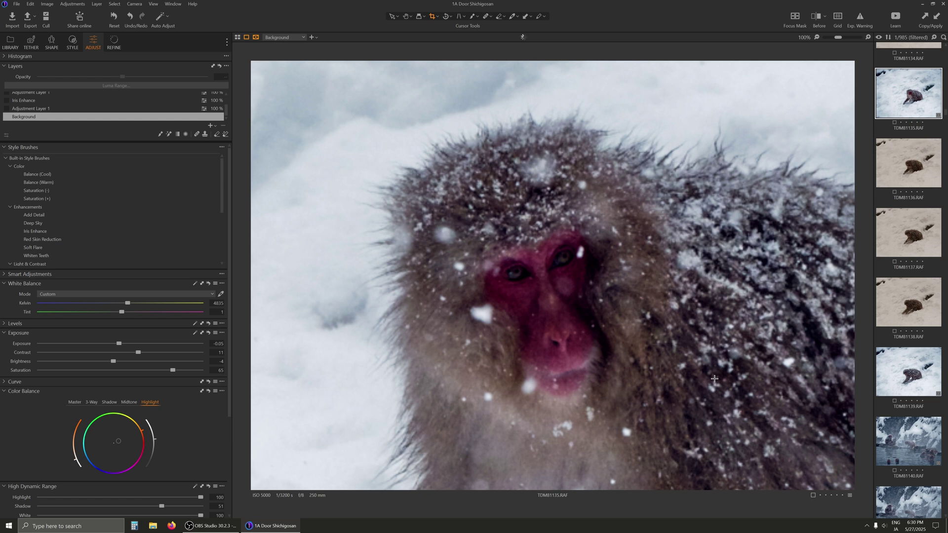
pyautogui.hotkey('ctrl', '0')
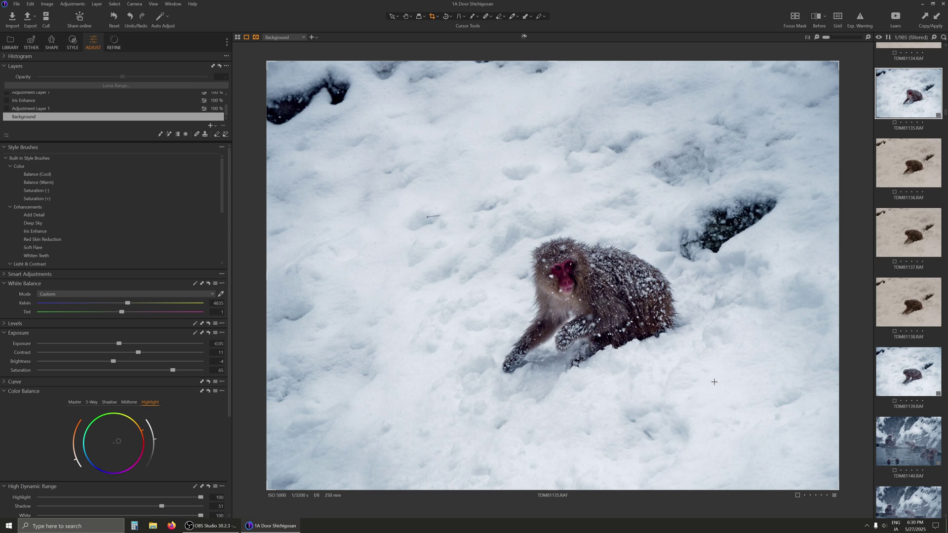
# Step: Apply the copied adjustments to TDM81134.RAF and check the monkey's face at 100%
pyautogui.scroll(2, 911, 274)
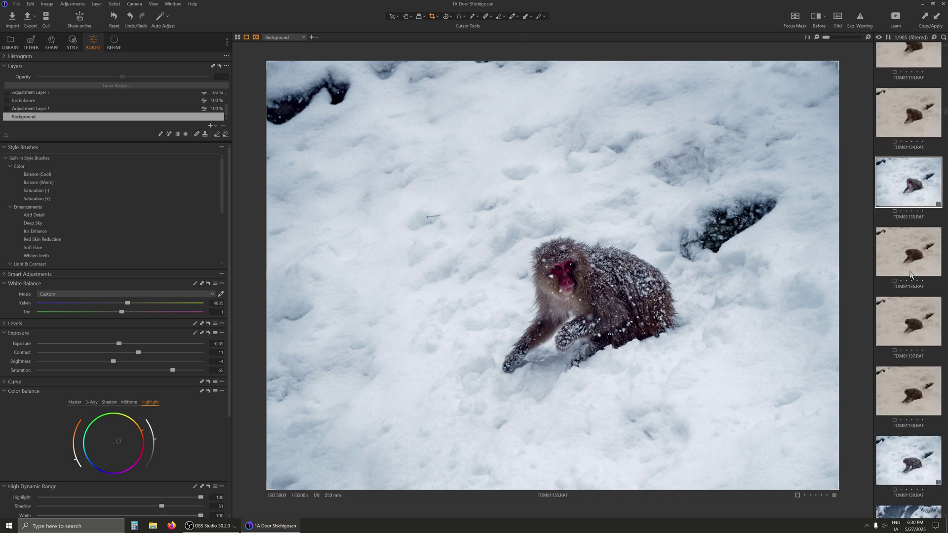
pyautogui.scroll(1, 911, 274)
pyautogui.scroll(2, 914, 271)
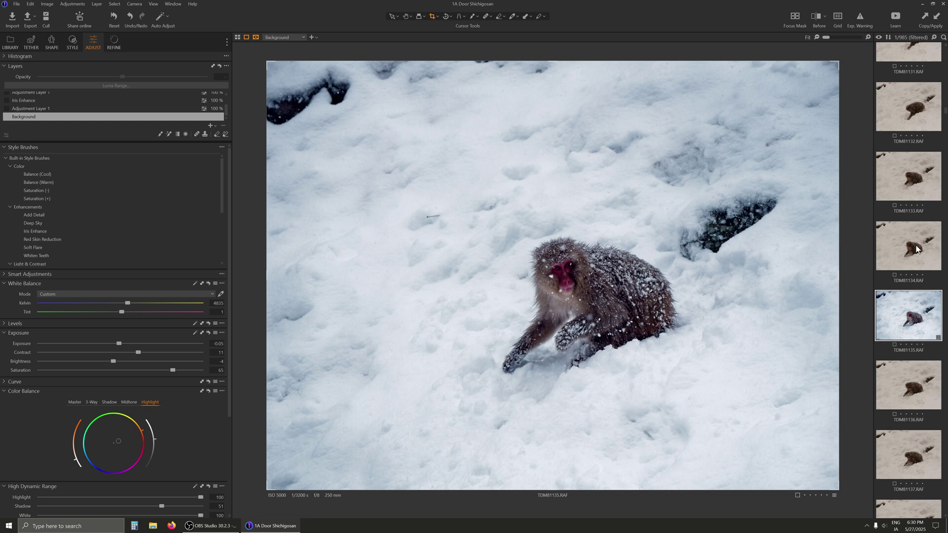
pyautogui.click(916, 249)
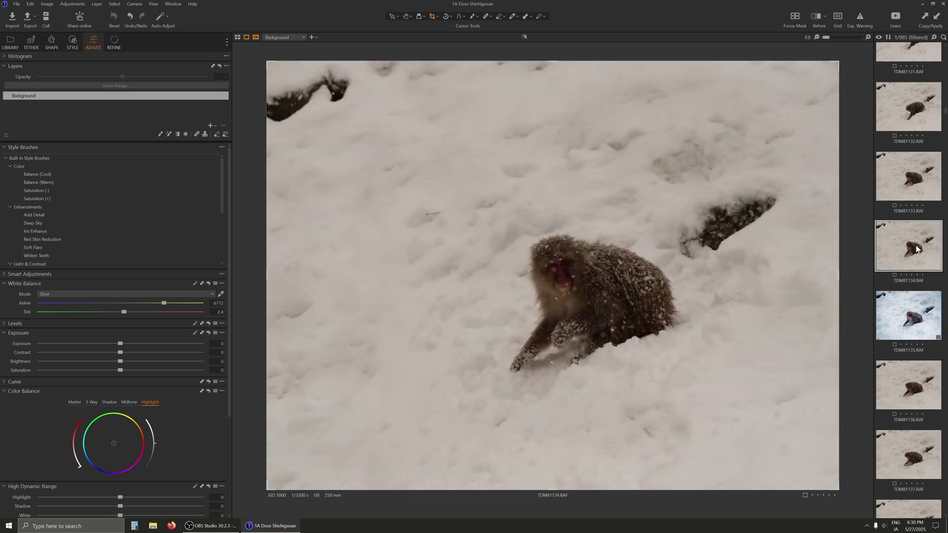
pyautogui.click(74, 4)
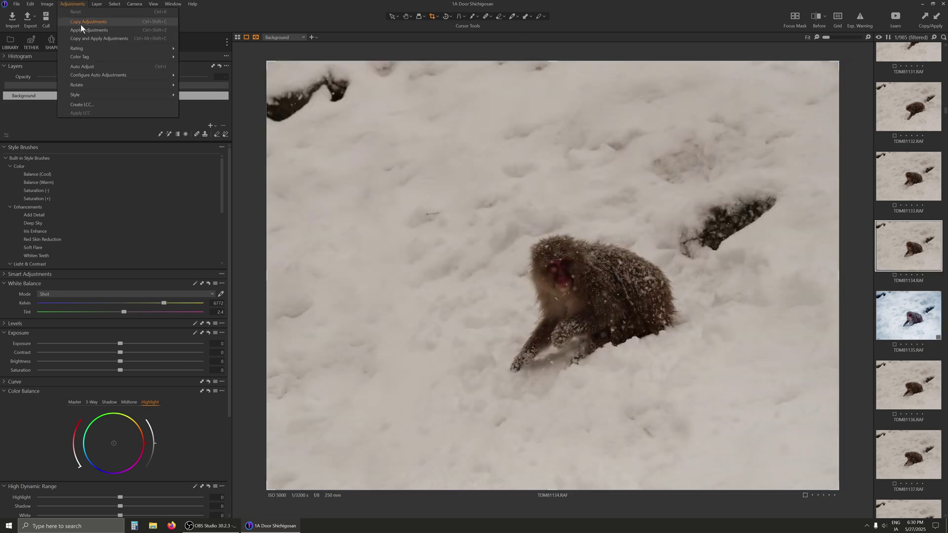
pyautogui.click(79, 31)
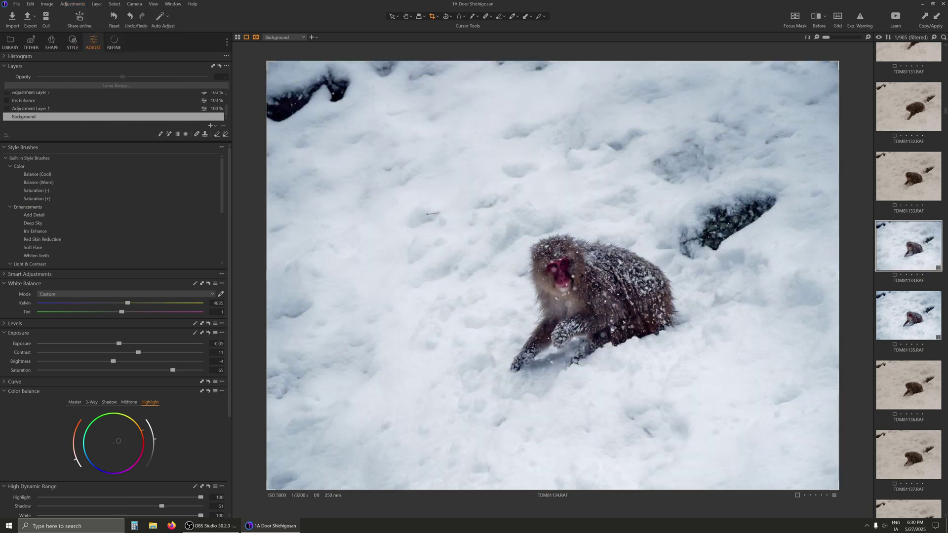
pyautogui.scroll(3, 595, 292)
pyautogui.scroll(2, 595, 292)
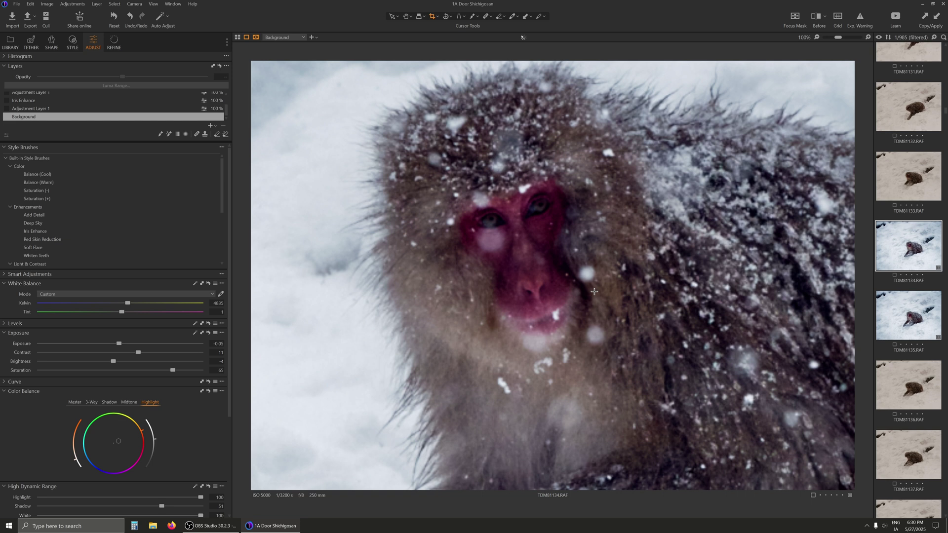
pyautogui.scroll(-3, 595, 291)
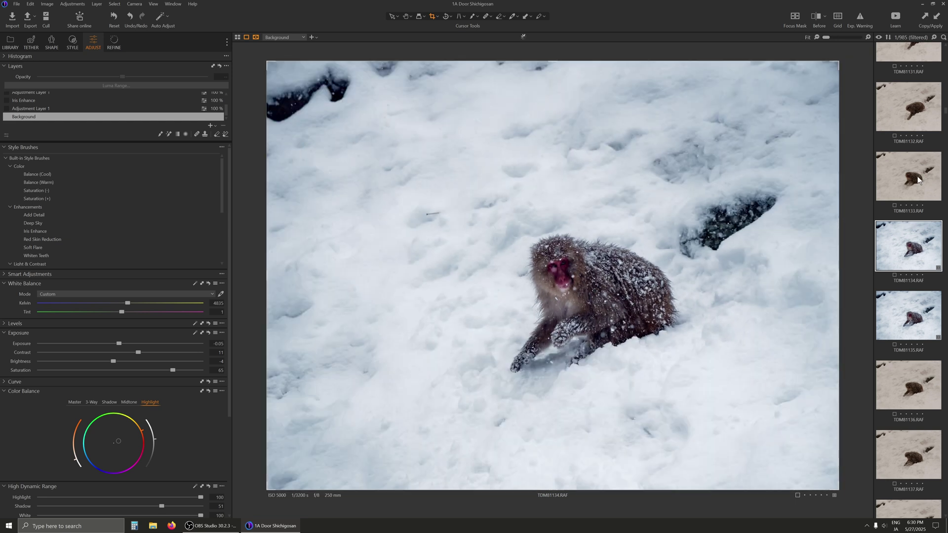
# Step: Apply the copied adjustments to TDM81133.RAF and TDM81132.RAF, one after the other
pyautogui.click(914, 178)
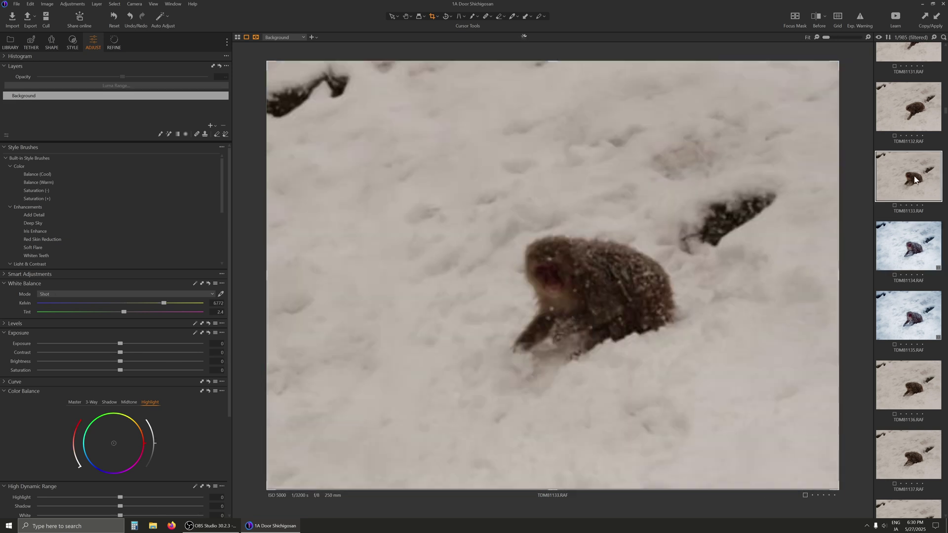
pyautogui.click(74, 4)
pyautogui.click(82, 30)
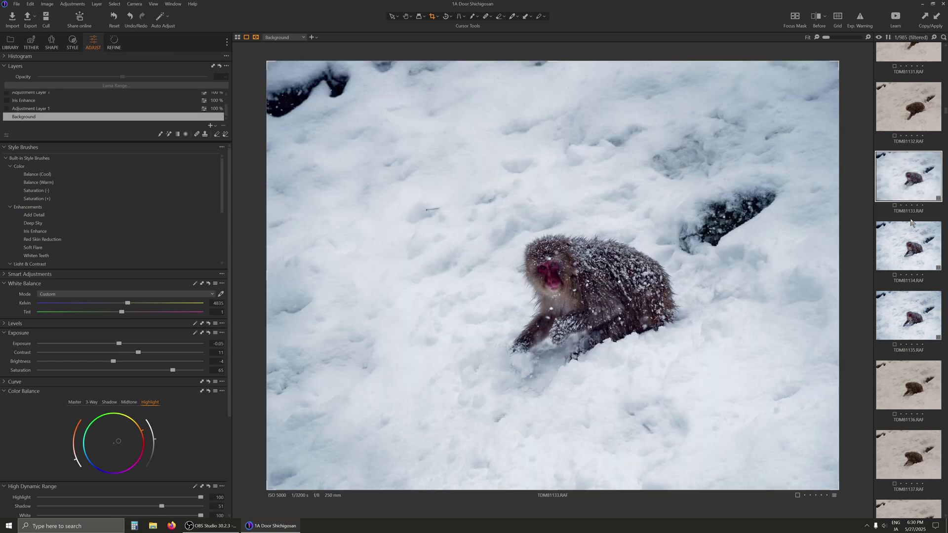
pyautogui.scroll(2, 911, 222)
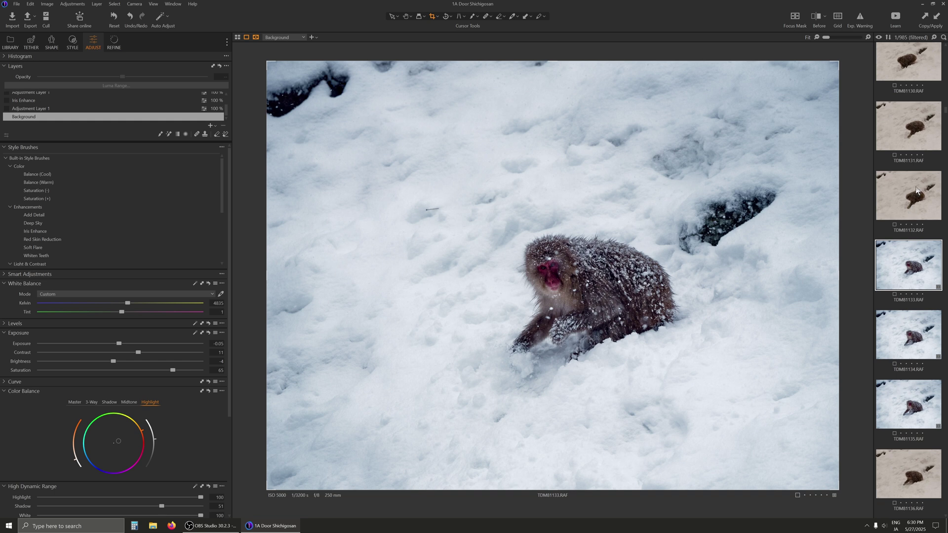
pyautogui.click(916, 202)
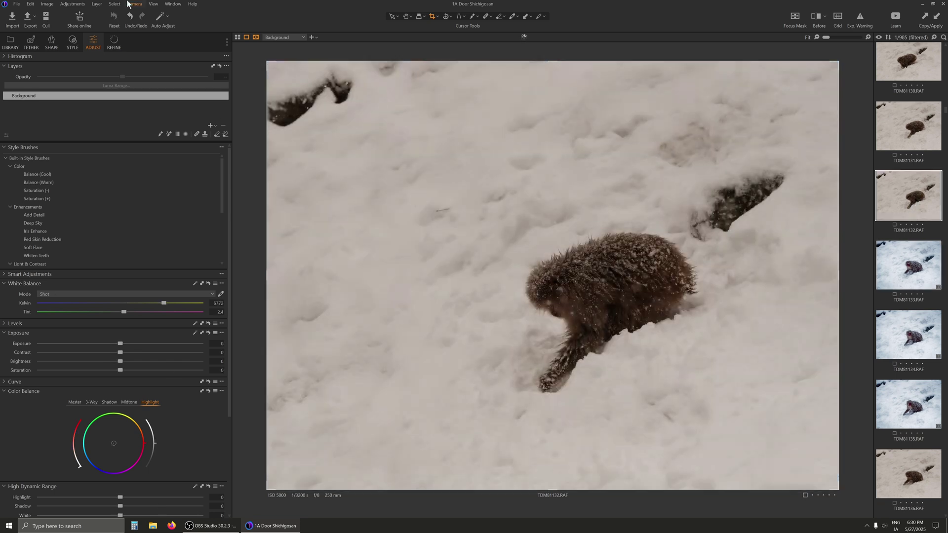
pyautogui.click(72, 4)
pyautogui.click(88, 30)
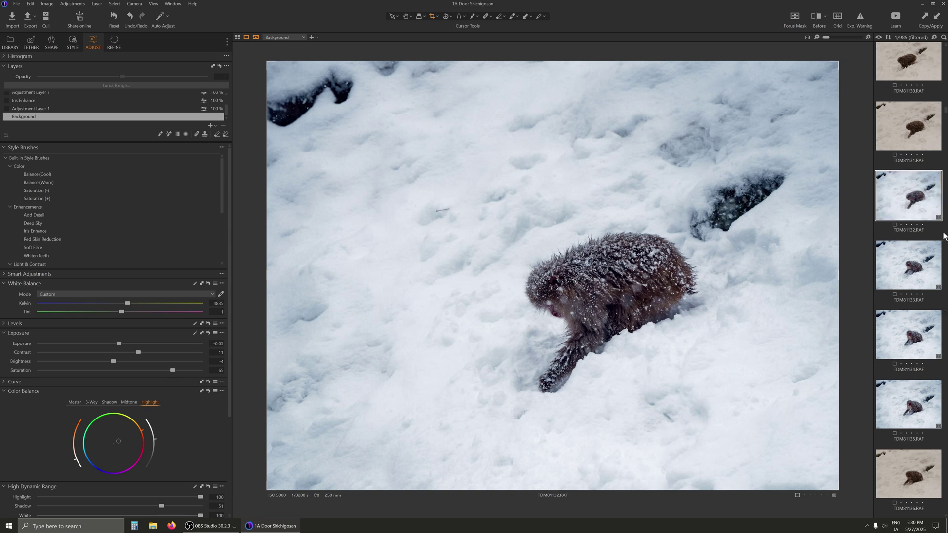
# Step: Compare the unedited TDM81131.RAF and TDM81130.RAF by switching between them
pyautogui.scroll(-1, 920, 240)
pyautogui.scroll(4, 921, 242)
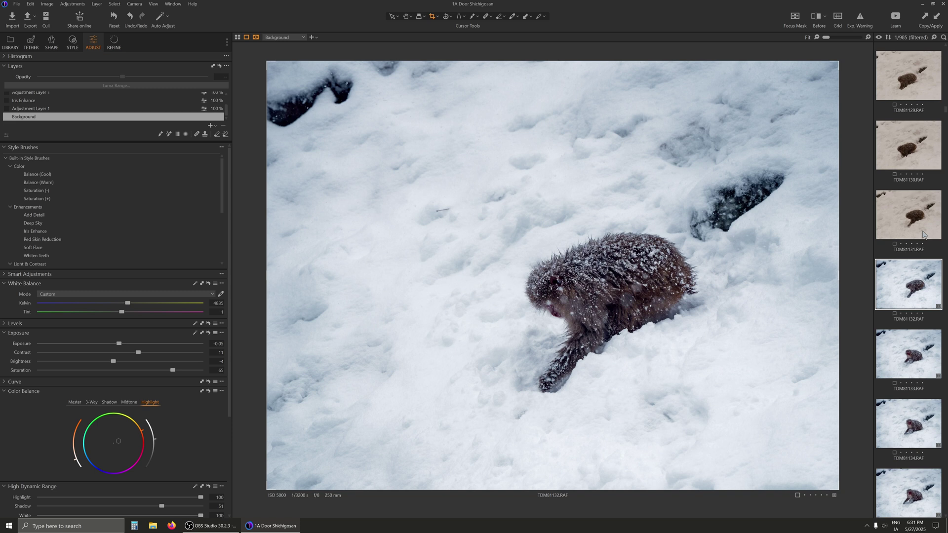
pyautogui.click(913, 262)
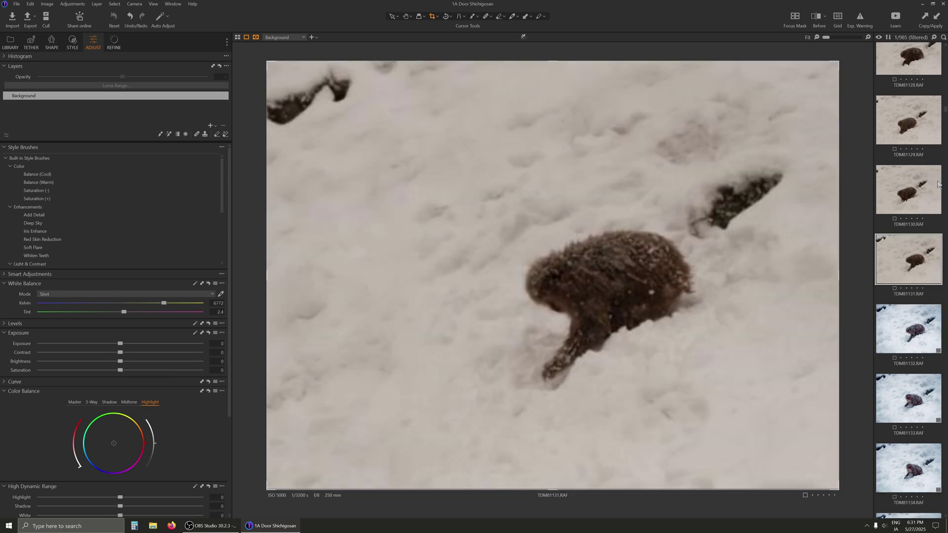
pyautogui.click(905, 197)
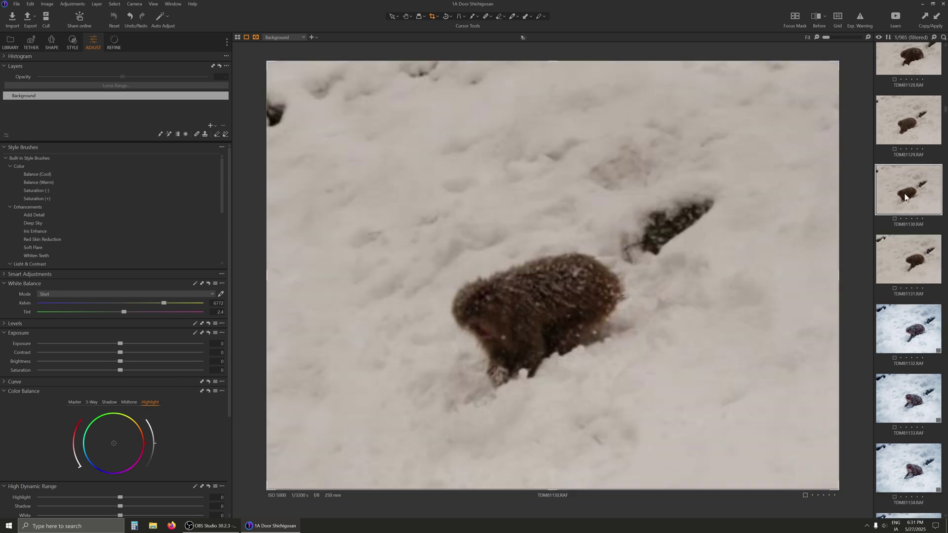
pyautogui.click(904, 264)
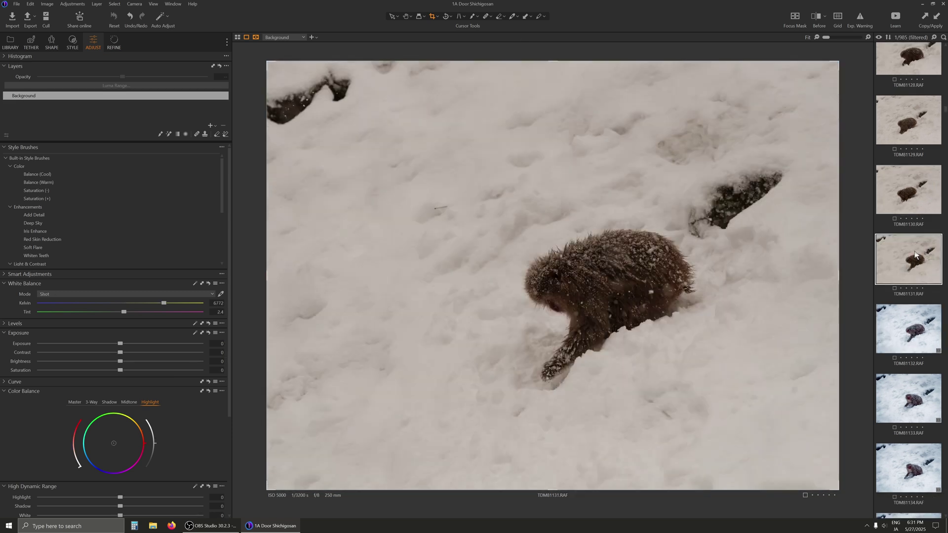
pyautogui.click(911, 184)
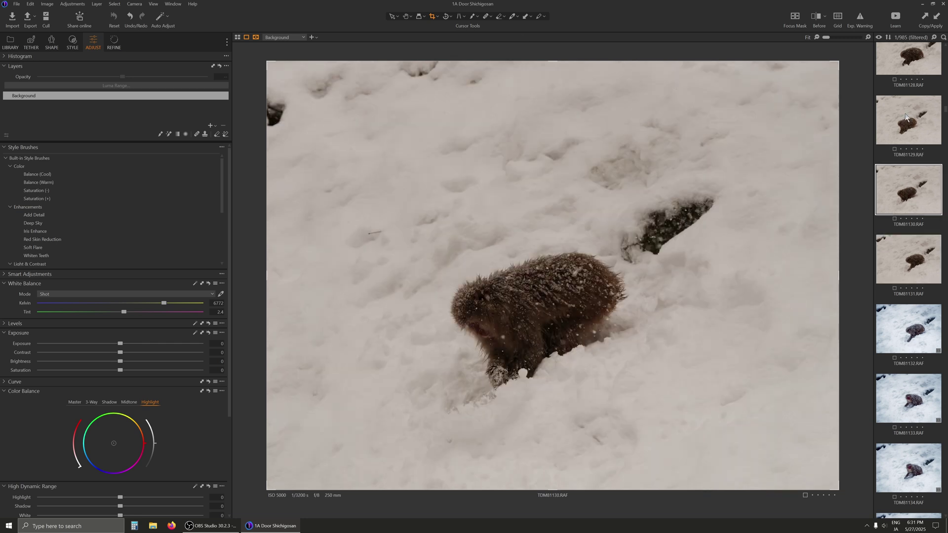
# Step: Select TDM81126.RAF, the monkey seen from behind in the snow, and apply the copied adjustments to it
pyautogui.scroll(5, 911, 164)
pyautogui.click(911, 167)
pyautogui.scroll(-1, 912, 168)
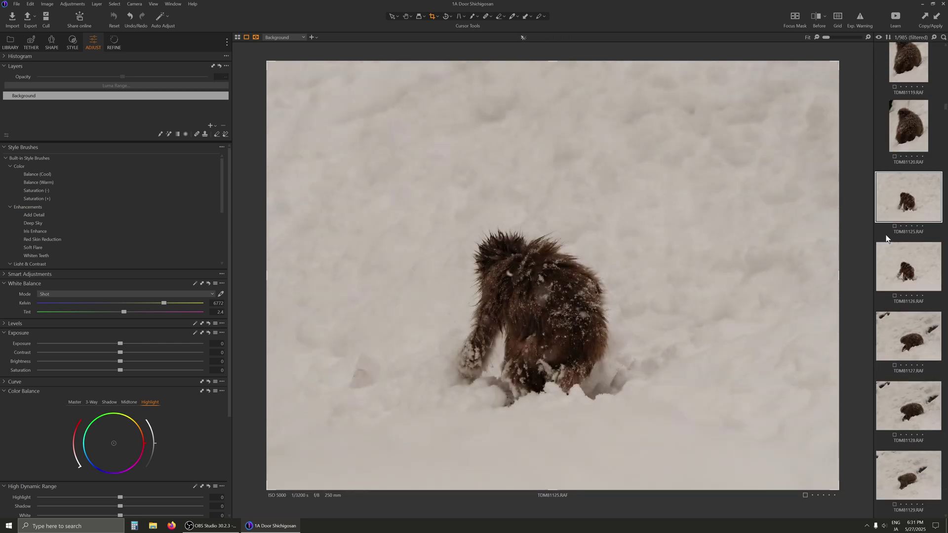
pyautogui.click(913, 181)
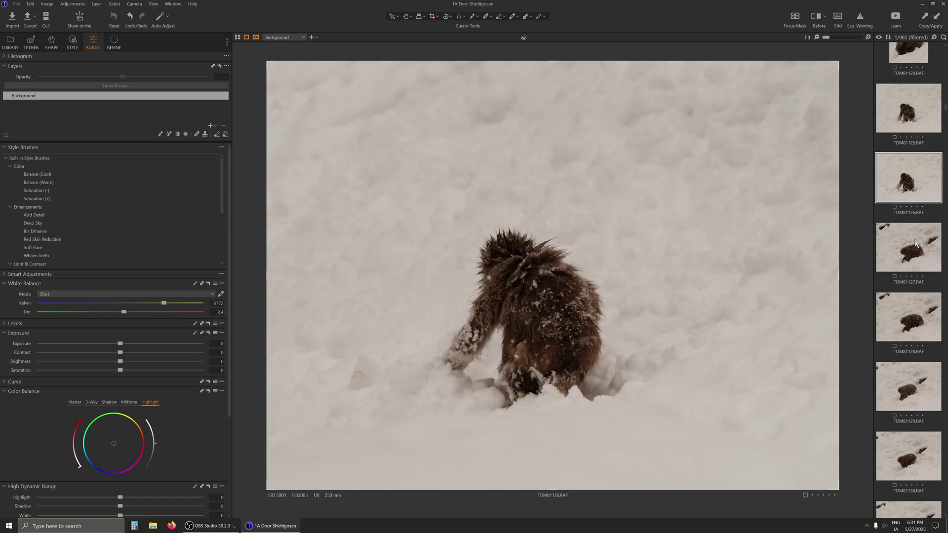
pyautogui.click(70, 4)
pyautogui.click(788, 214)
pyautogui.hotkey('ctrl', 'shift', 'v')
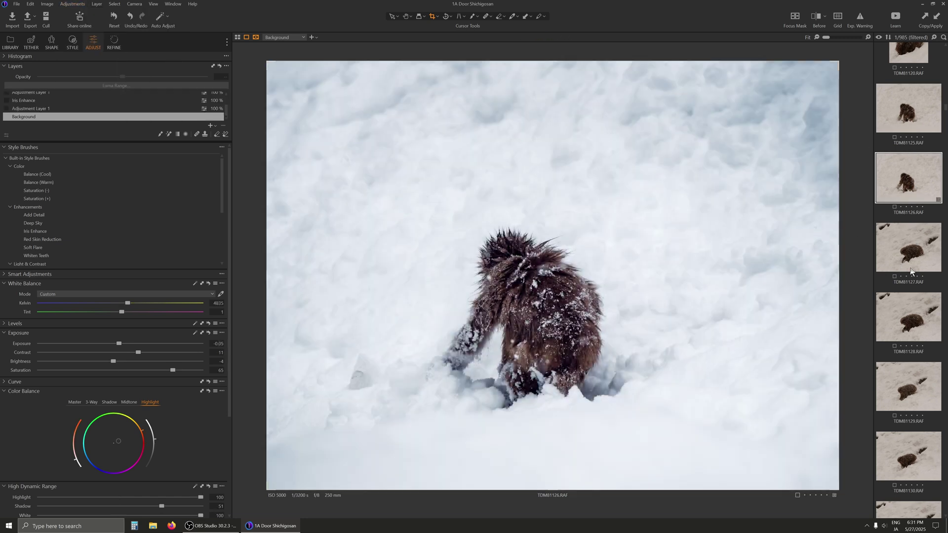
# Step: Apply the copied adjustments to TDM81116.RAF, the monkey sitting before snowy trees, and set its exposure to -0.19
pyautogui.scroll(2, 905, 268)
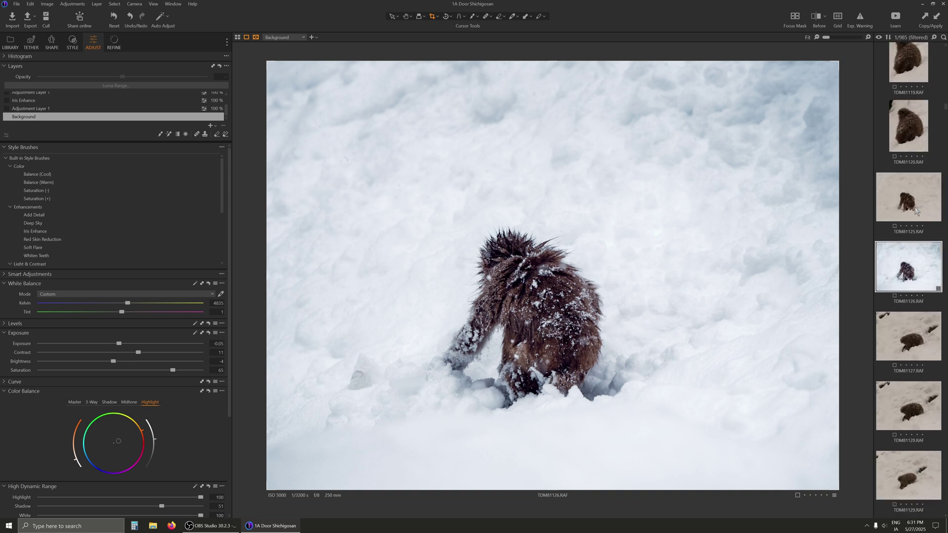
pyautogui.press('Left')
pyautogui.scroll(5, 911, 271)
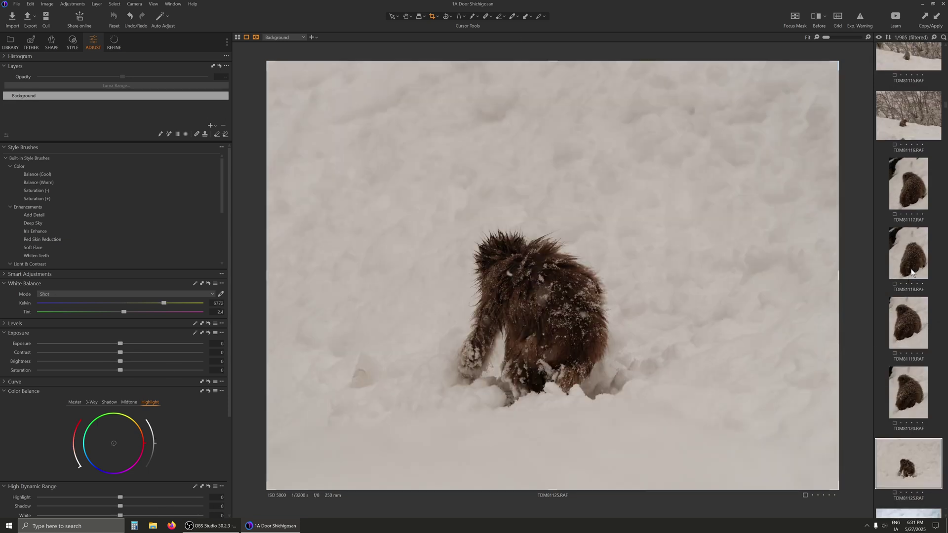
pyautogui.click(917, 184)
pyautogui.click(916, 131)
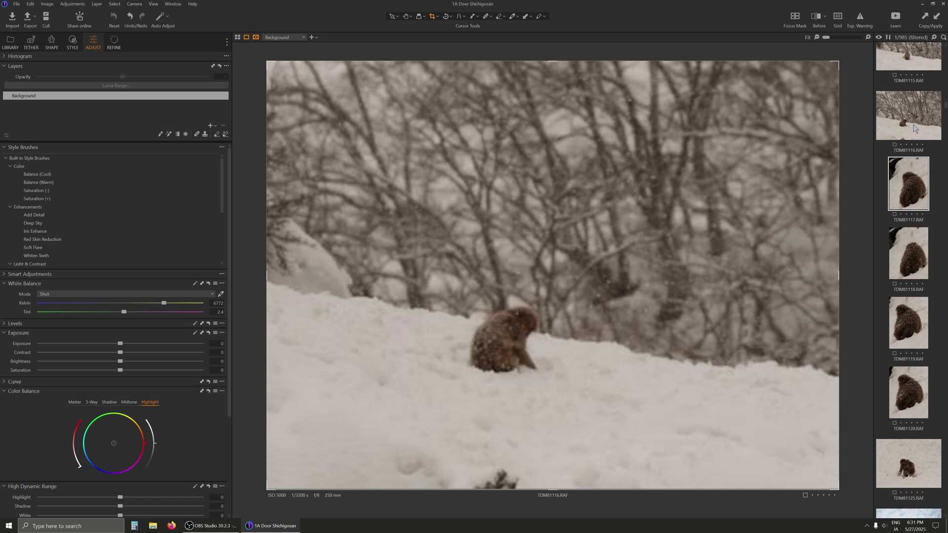
pyautogui.click(72, 4)
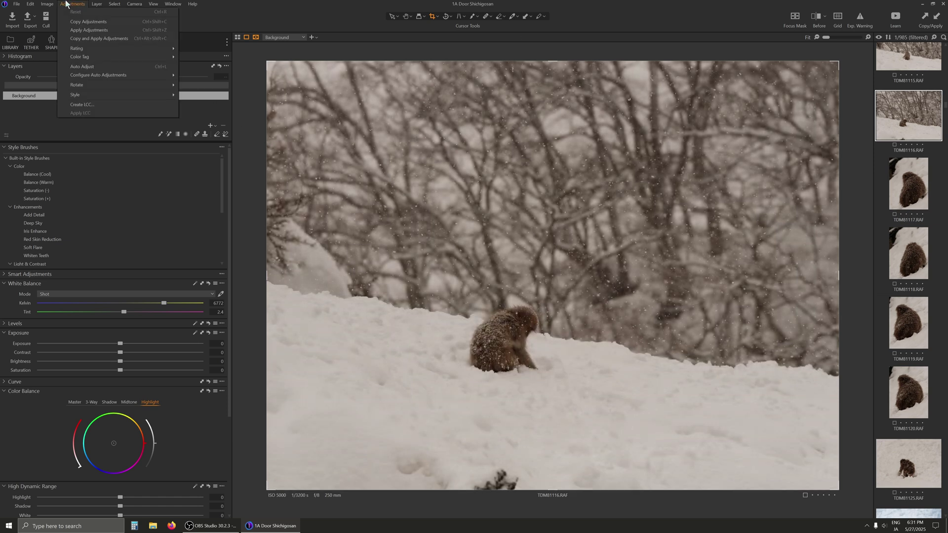
pyautogui.click(84, 43)
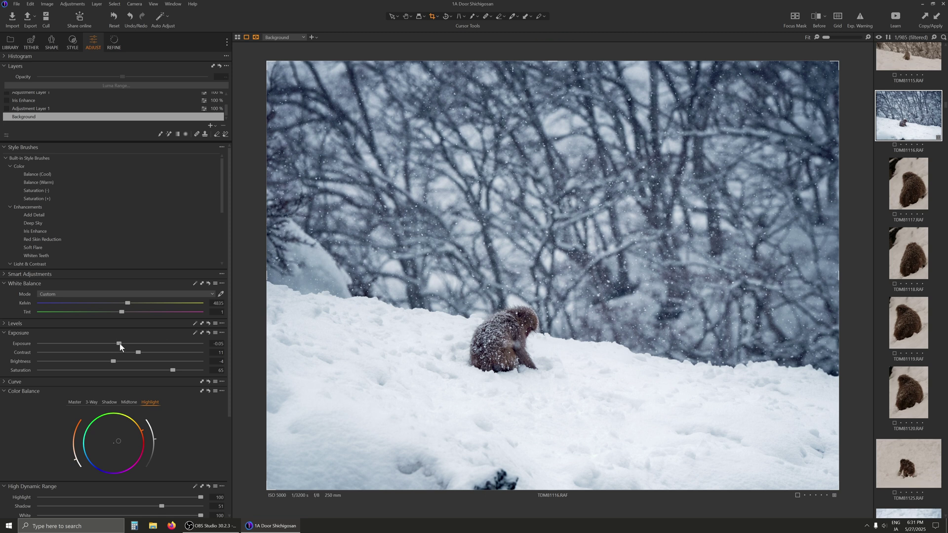
pyautogui.moveTo(120, 343); pyautogui.dragTo(117, 345)
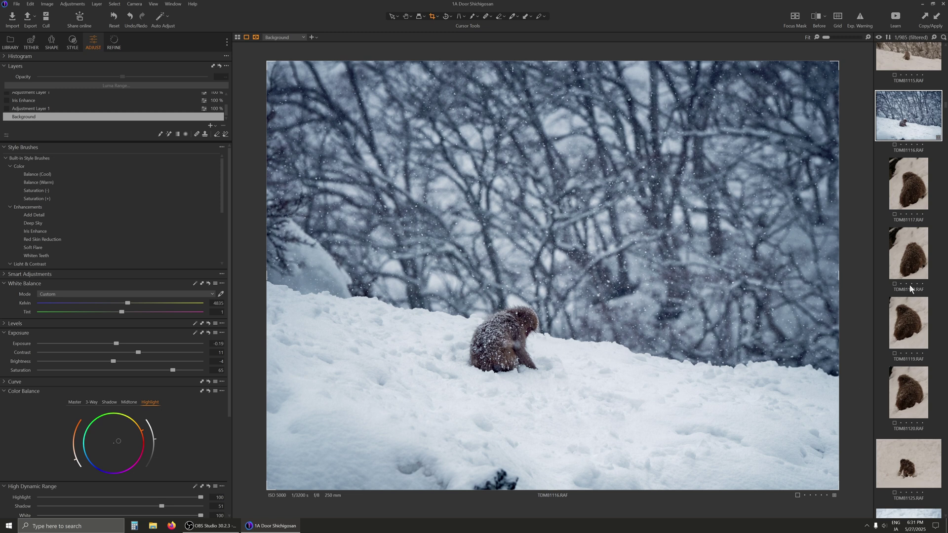
# Step: Select TDM81115.RAF, the monkey seen from behind on the slope, and apply the copied adjustments to it
pyautogui.scroll(3, 910, 285)
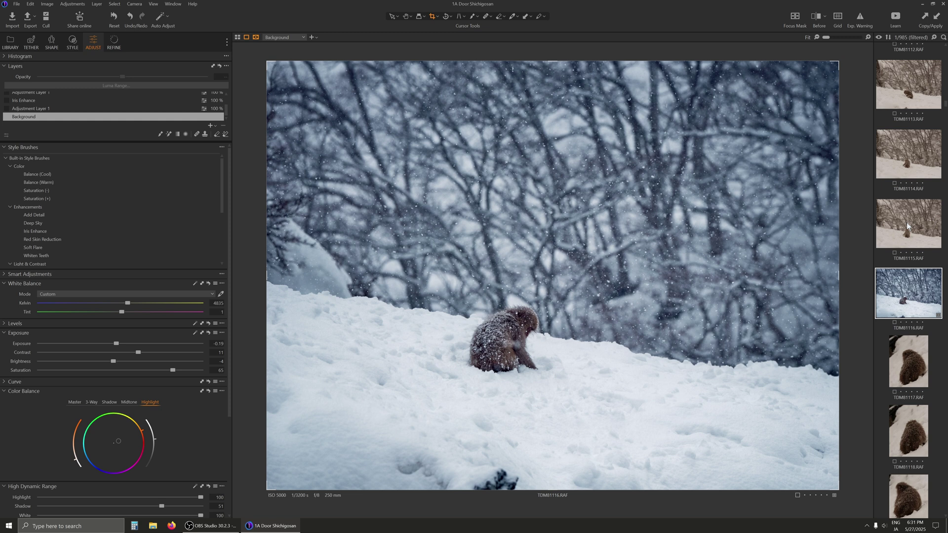
pyautogui.press('y')
pyautogui.scroll(-2, 921, 161)
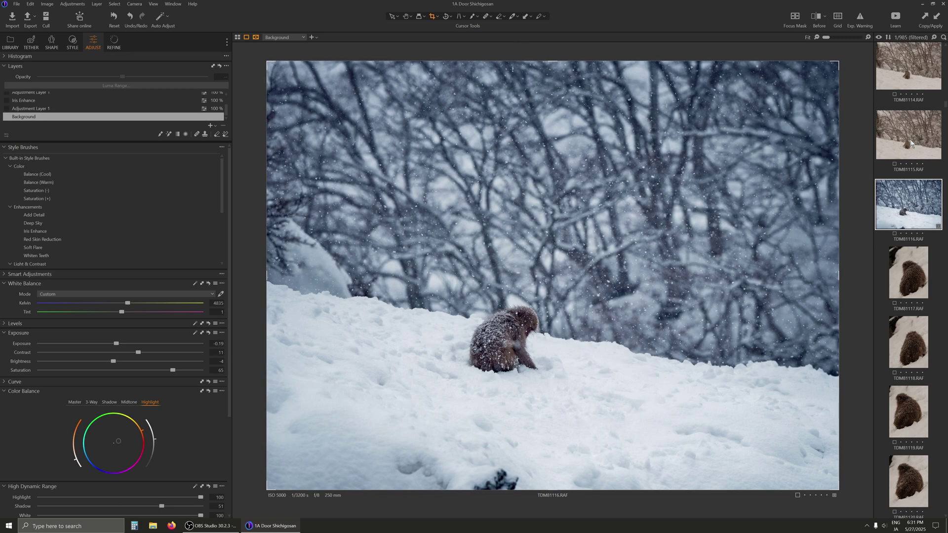
pyautogui.click(910, 139)
pyautogui.click(69, 4)
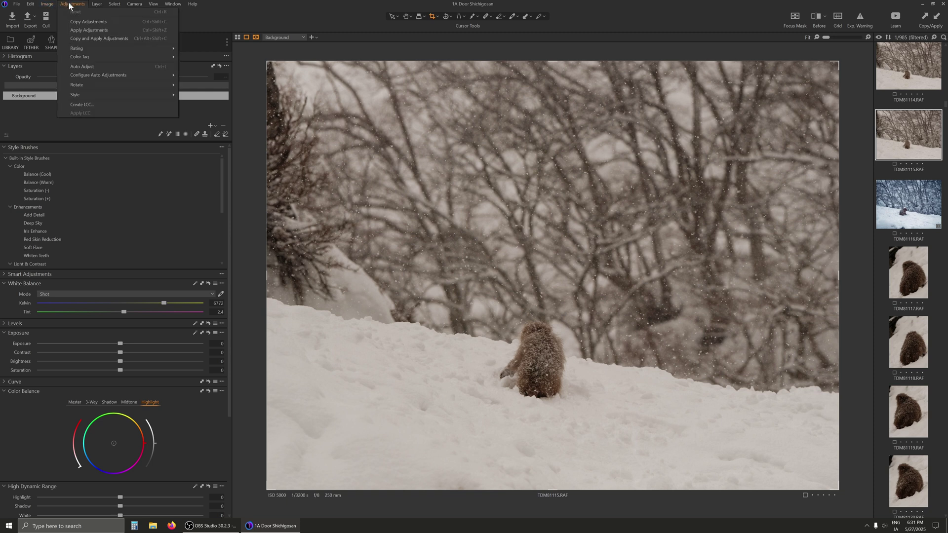
pyautogui.click(76, 31)
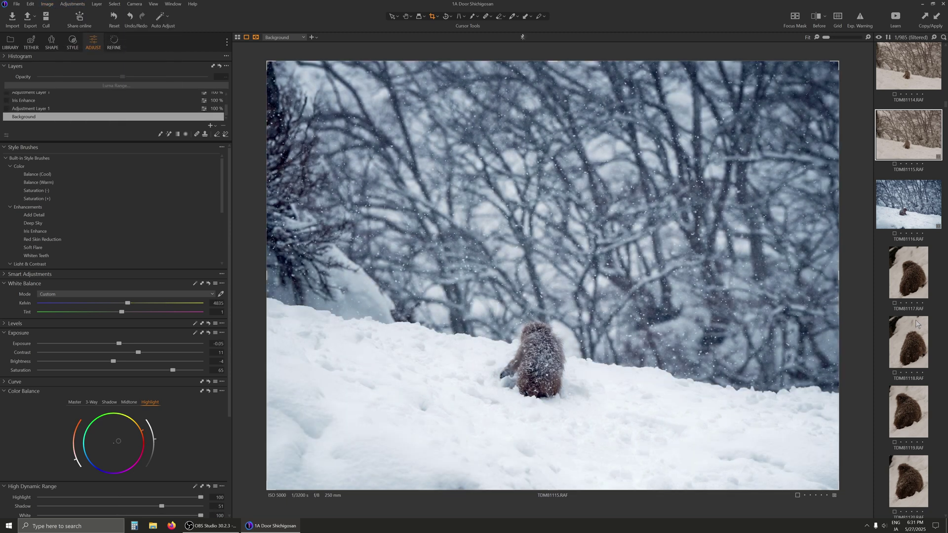
# Step: Select TDM81112.RAF, the monkey crouching before the trees, and apply the copied adjustments to it
pyautogui.scroll(3, 915, 319)
pyautogui.click(910, 154)
pyautogui.scroll(5, 908, 307)
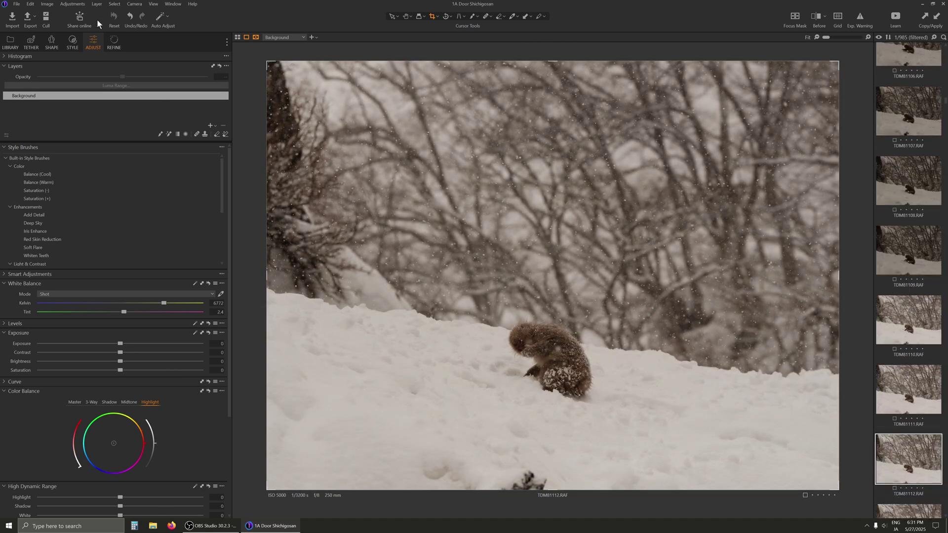
pyautogui.click(67, 4)
pyautogui.click(76, 28)
# Step: Look at TDM81105.RAF, then select the darker TDM81100.RAF and apply the copied adjustments to it
pyautogui.scroll(2, 894, 333)
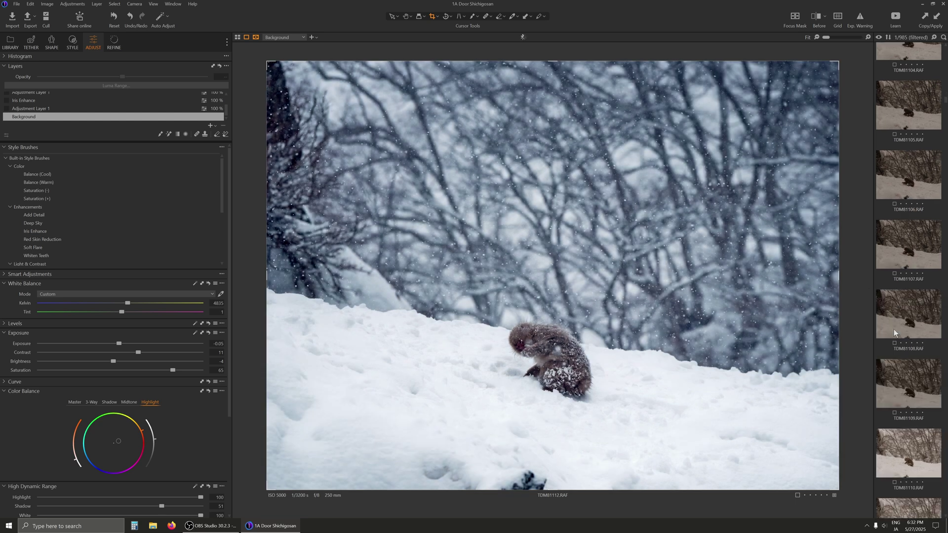
pyautogui.scroll(2, 894, 329)
pyautogui.click(915, 209)
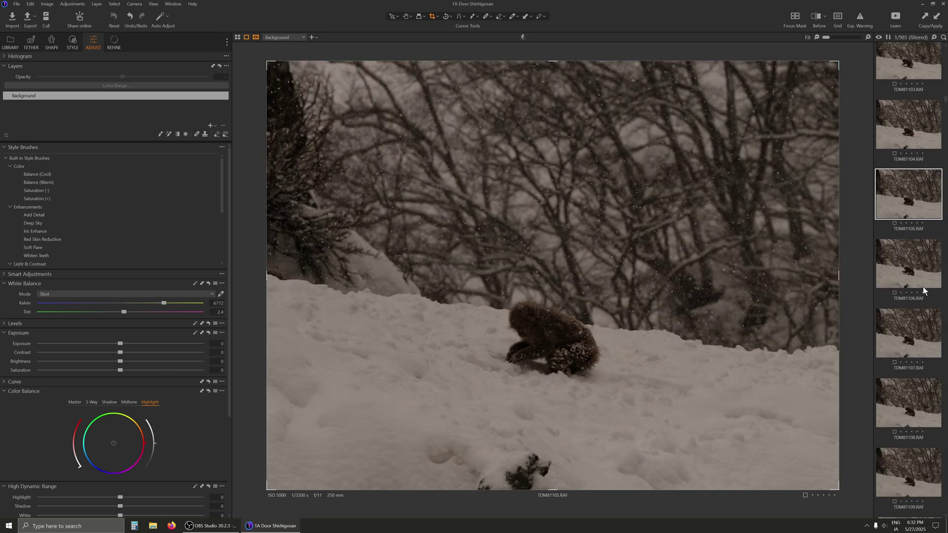
pyautogui.scroll(4, 923, 235)
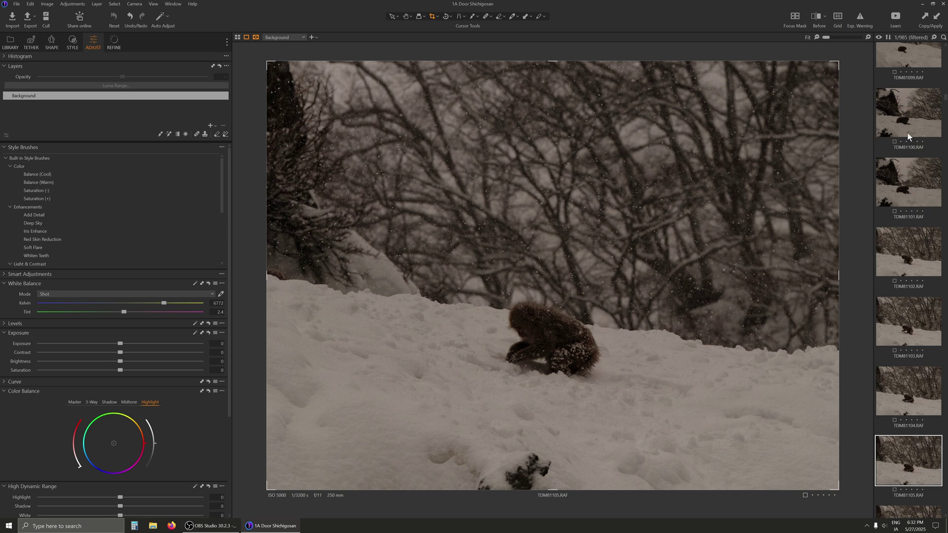
pyautogui.click(907, 133)
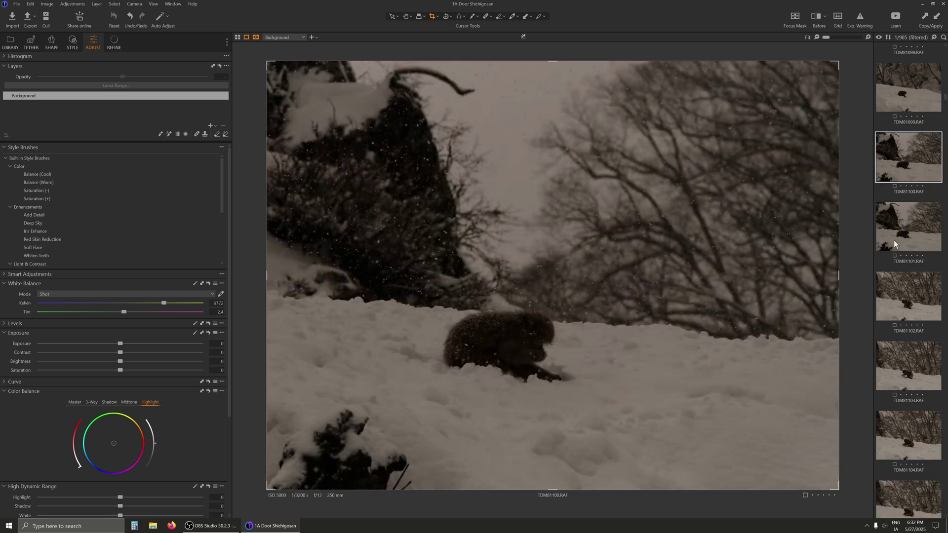
pyautogui.click(73, 3)
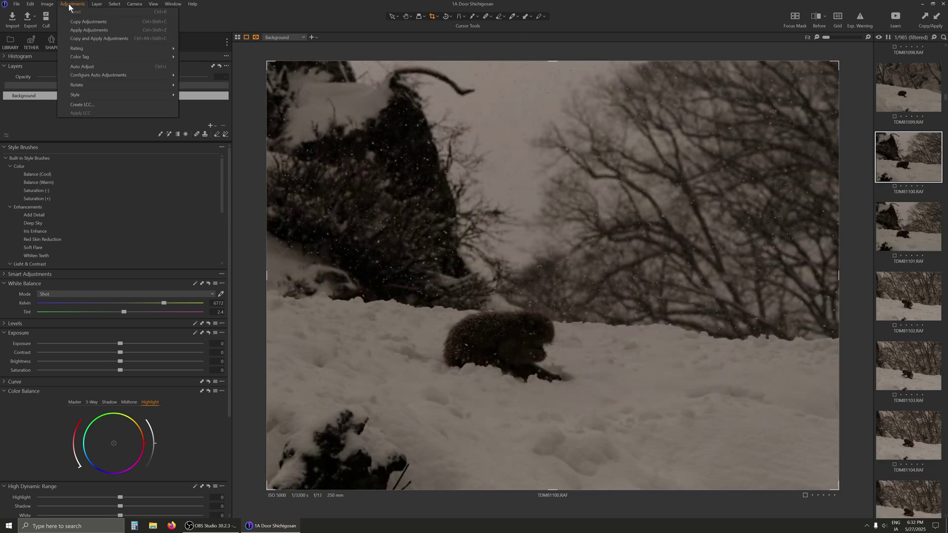
pyautogui.click(86, 34)
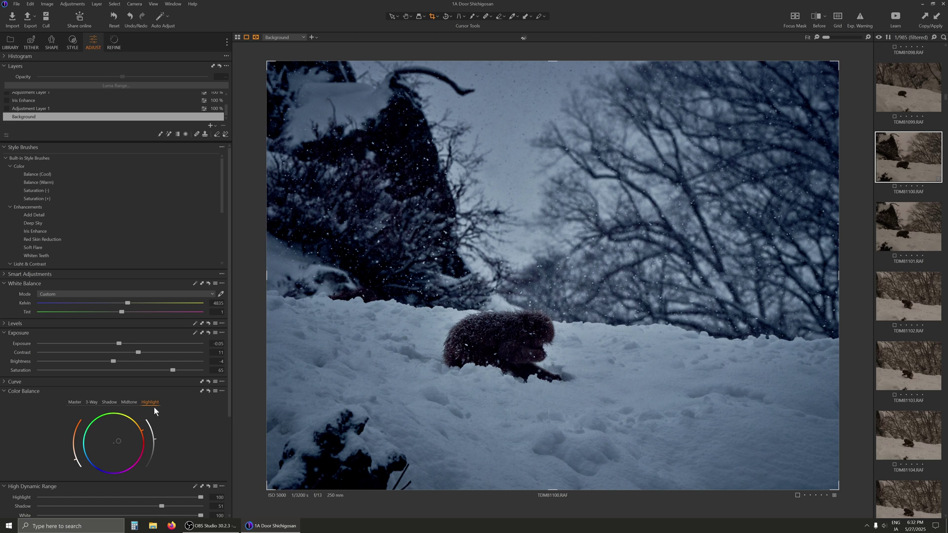
# Step: Raise the exposure of TDM81100.RAF to 0.96 and inspect the monkey up close
pyautogui.moveTo(128, 345); pyautogui.dragTo(139, 347)
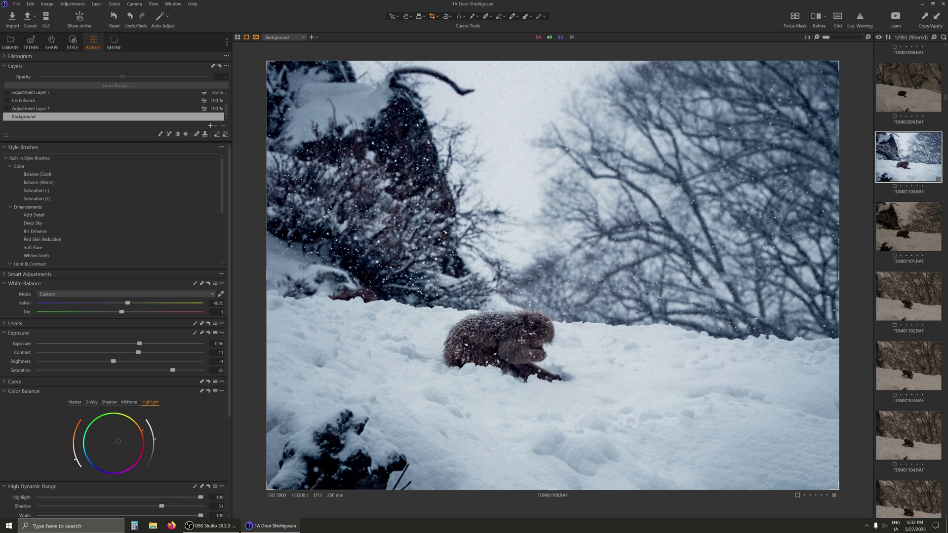
pyautogui.scroll(3, 522, 341)
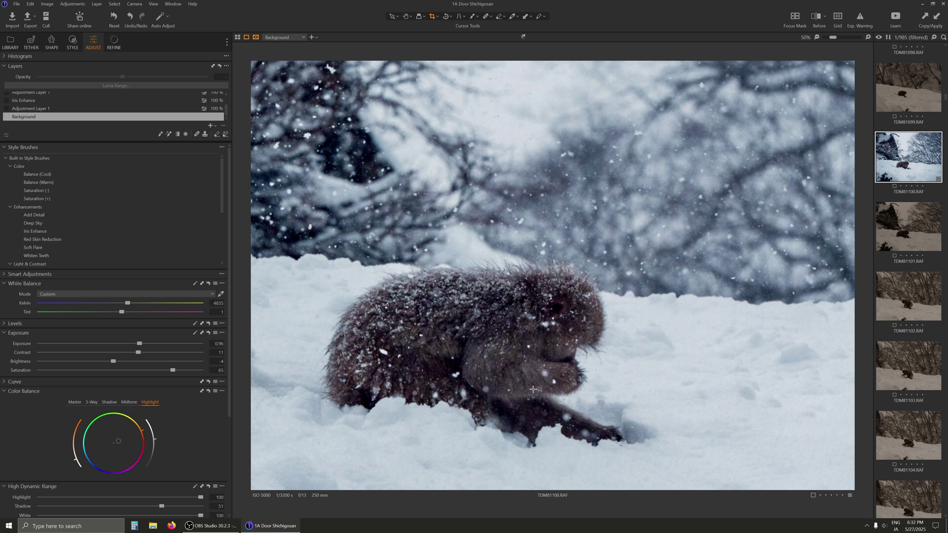
pyautogui.scroll(-3, 533, 389)
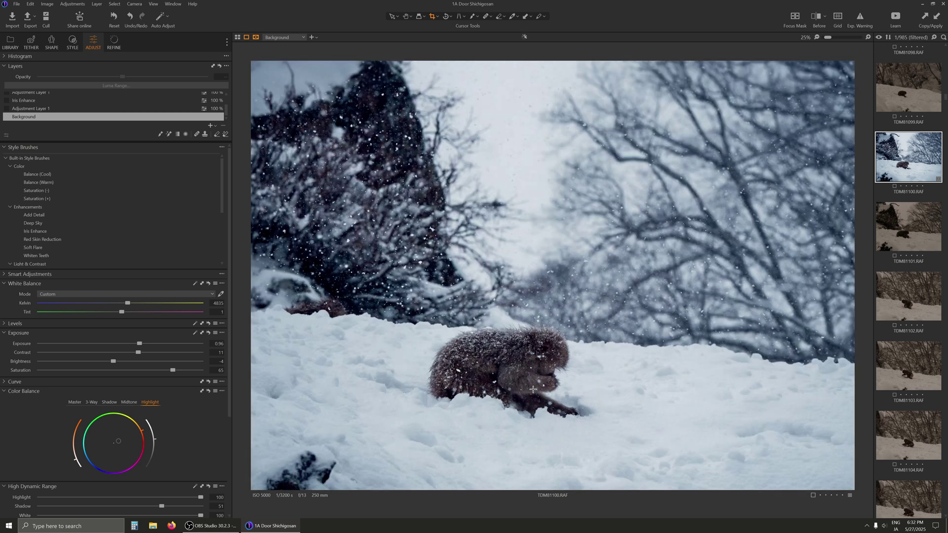
# Step: Apply the copied adjustments to TDM81096.RAF, the small dark monkey on the slope, and raise its exposure to 0.88
pyautogui.scroll(3, 928, 178)
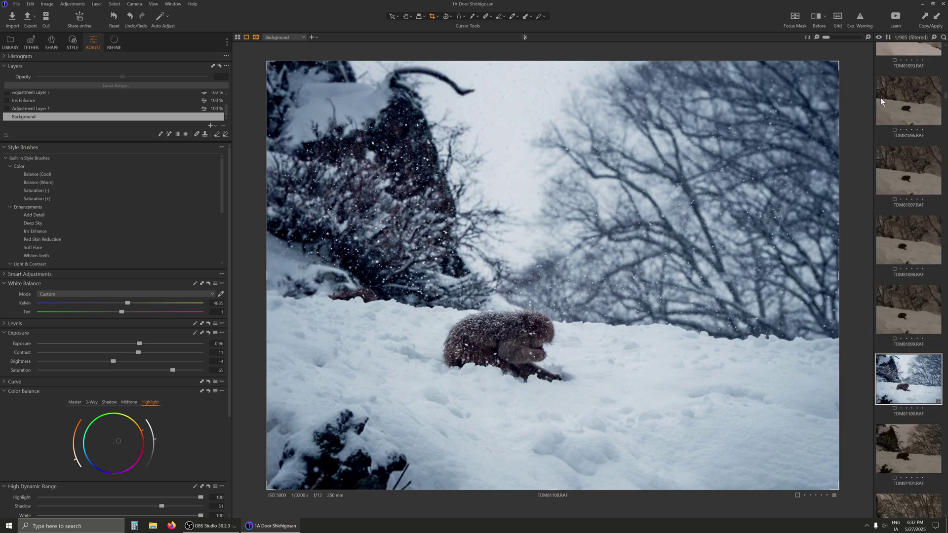
pyautogui.click(884, 95)
pyautogui.scroll(5, 926, 208)
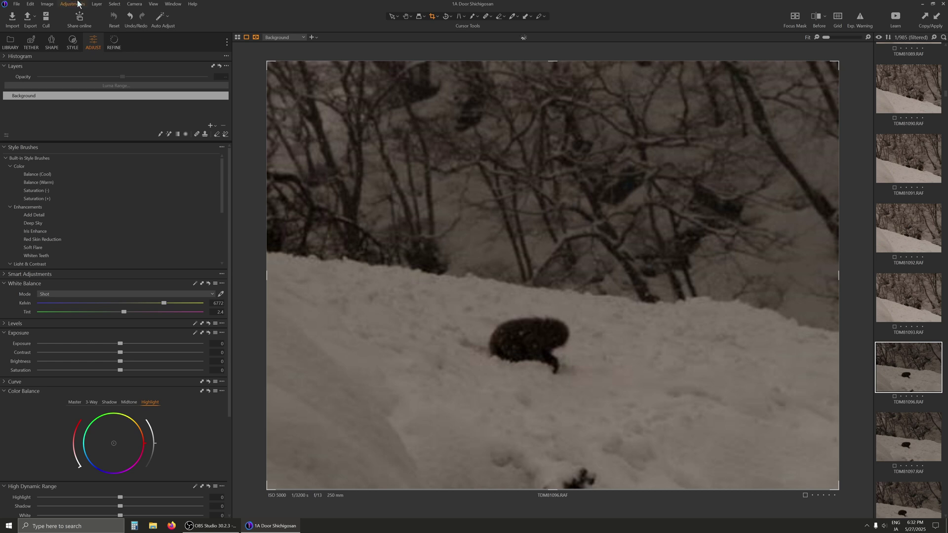
pyautogui.click(77, 3)
pyautogui.press('Escape')
pyautogui.hotkey('ctrl', 'shift', 'v')
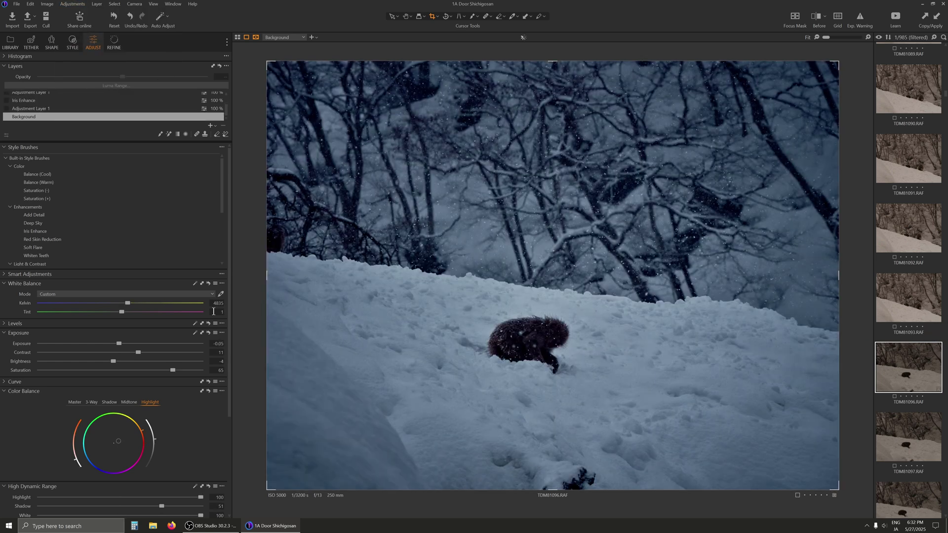
pyautogui.moveTo(122, 343); pyautogui.dragTo(138, 351)
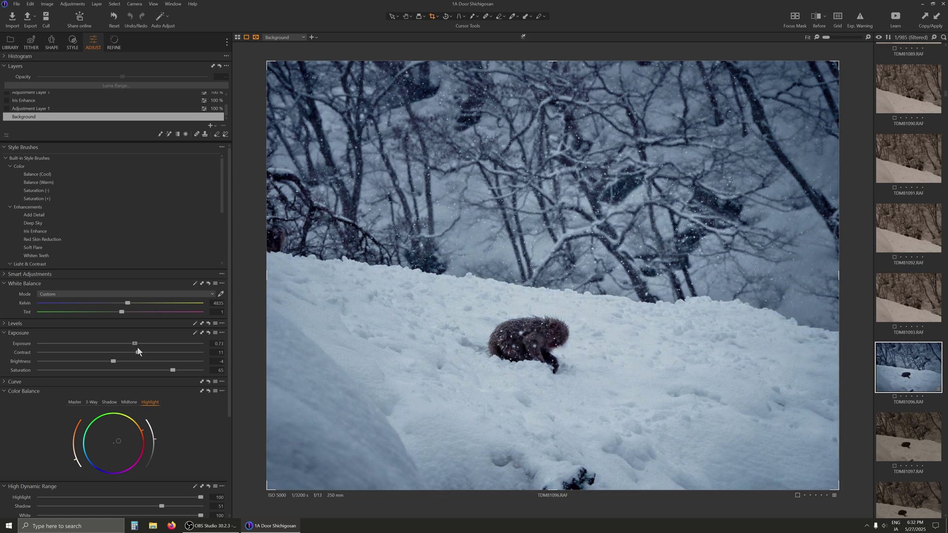
# Step: Browse back through the earlier shots and view the already edited bathing monkey in TDM81046.RAF
pyautogui.scroll(5, 928, 187)
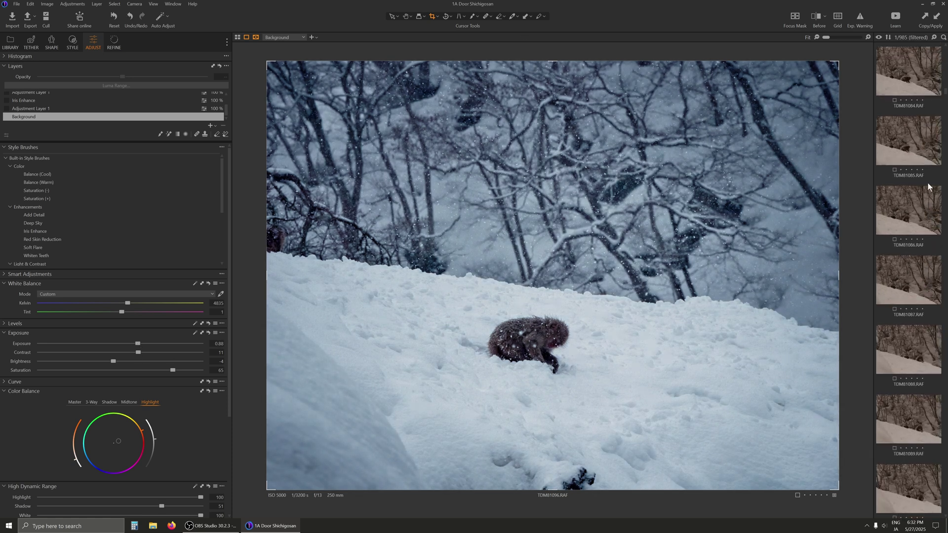
pyautogui.scroll(6, 928, 187)
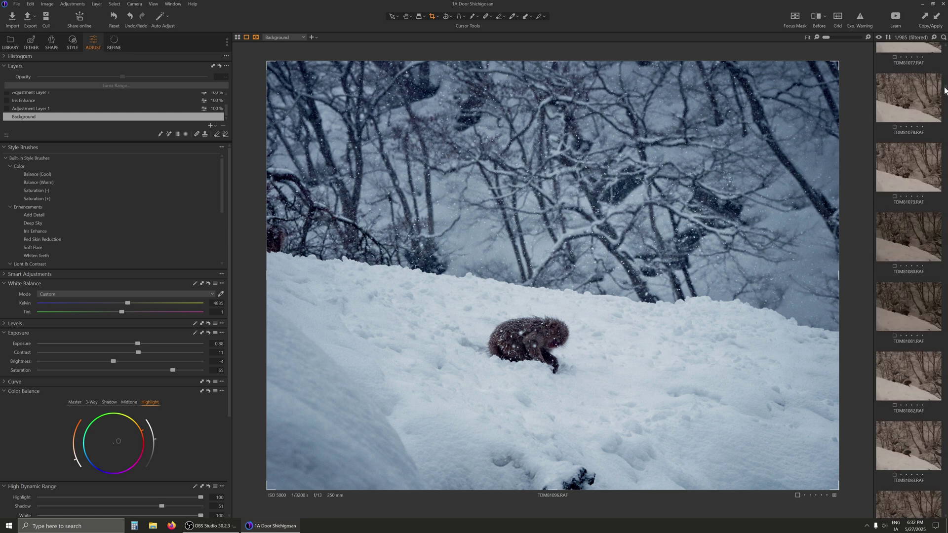
pyautogui.moveTo(945, 90); pyautogui.dragTo(945, 72)
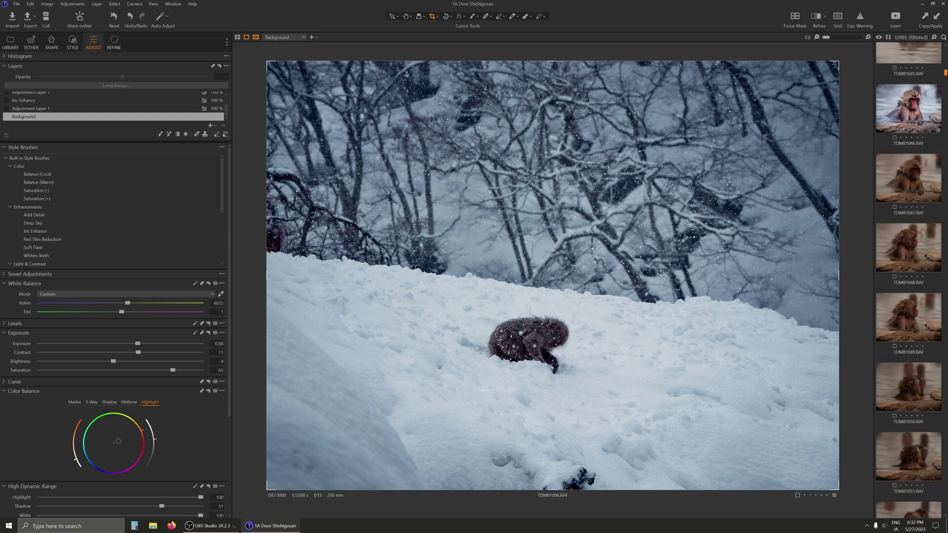
pyautogui.scroll(-1, 909, 277)
pyautogui.scroll(1, 923, 167)
pyautogui.click(923, 168)
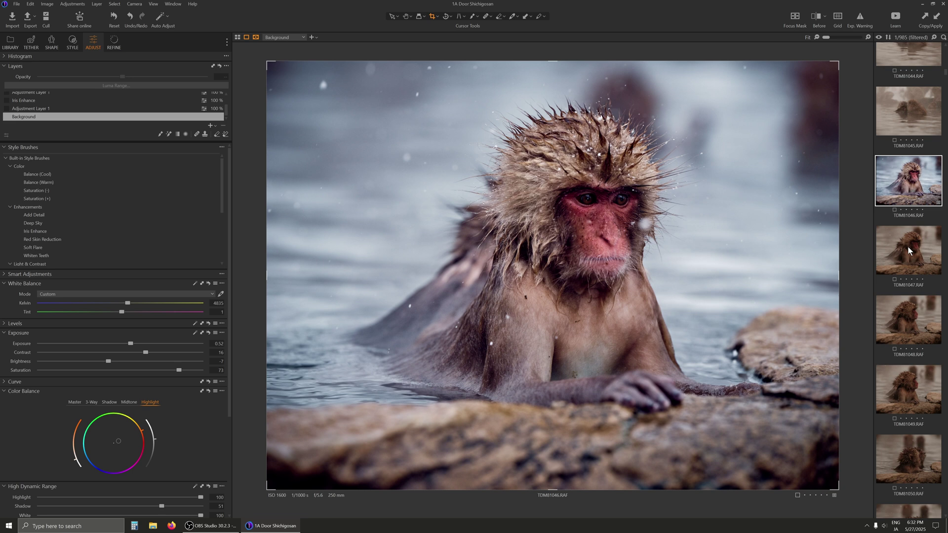
# Step: Apply the copied adjustments to TDM81047.RAF, the unedited bathing monkey, and set its exposure to 0.45
pyautogui.click(909, 250)
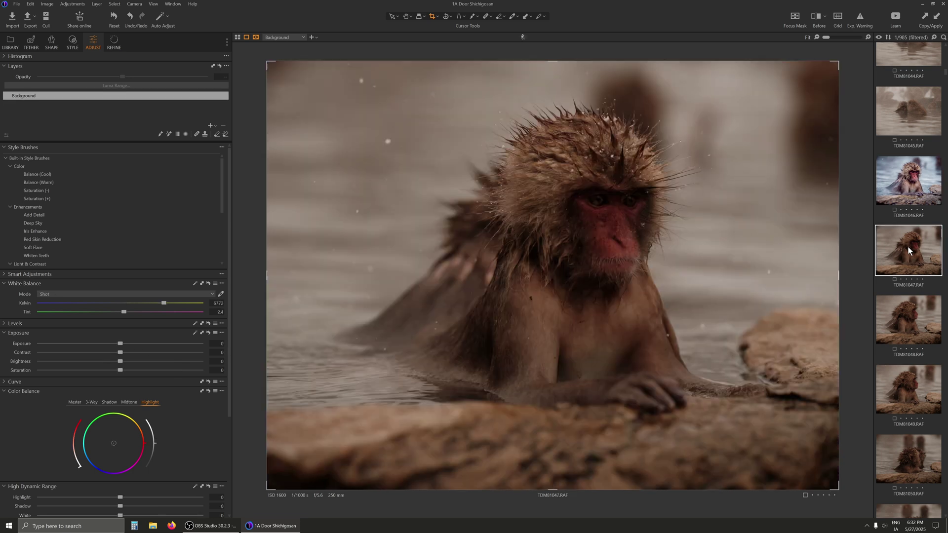
pyautogui.click(78, 6)
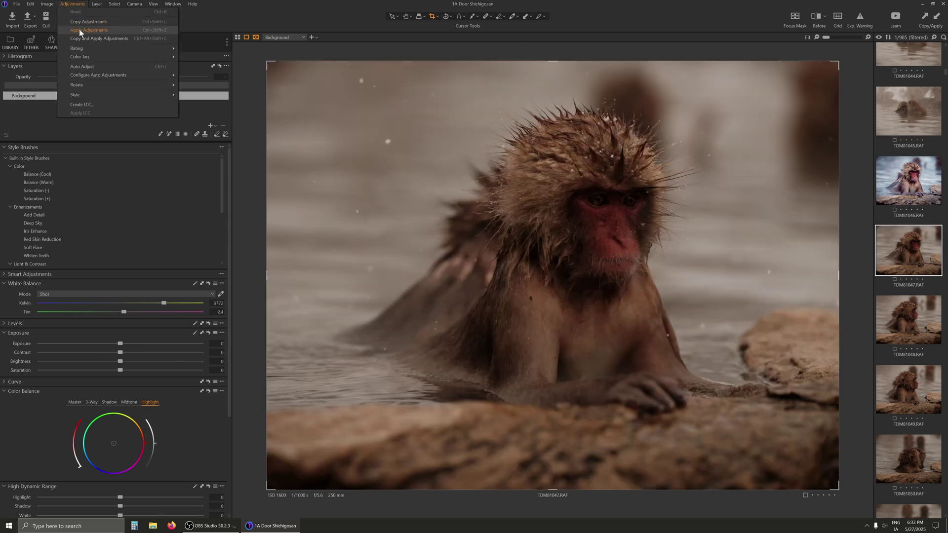
pyautogui.click(79, 30)
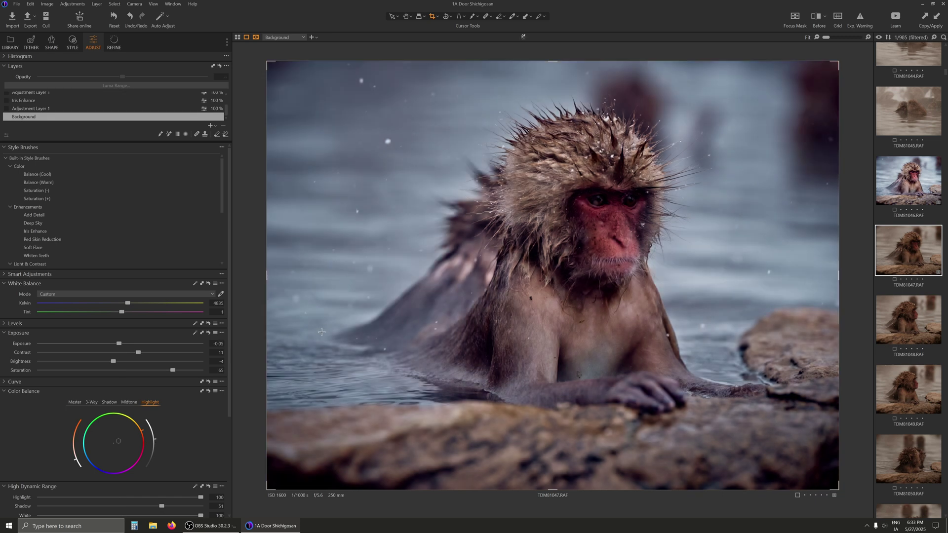
pyautogui.moveTo(124, 344); pyautogui.dragTo(130, 347)
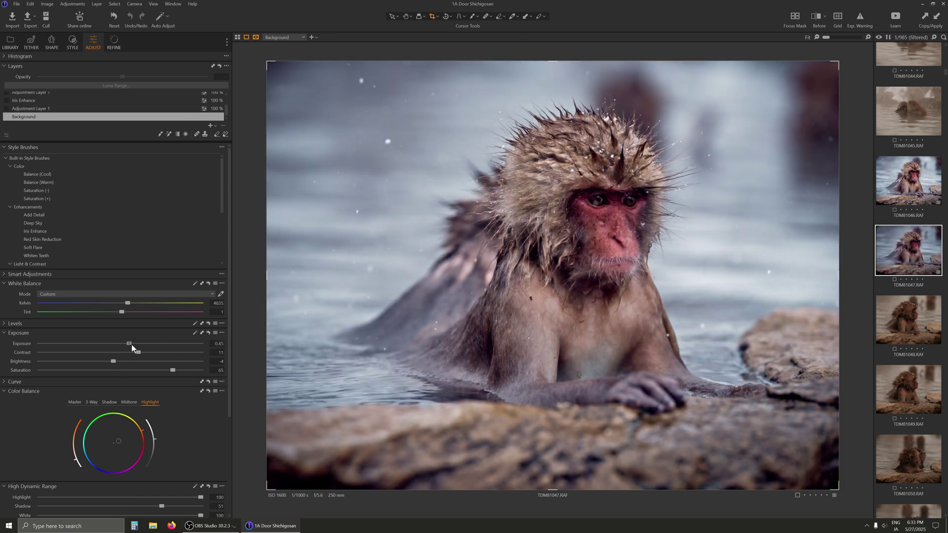
# Step: Compare TDM81046.RAF with TDM81047.RAF and examine the monkey's face in TDM81047.RAF up close
pyautogui.press('Left')
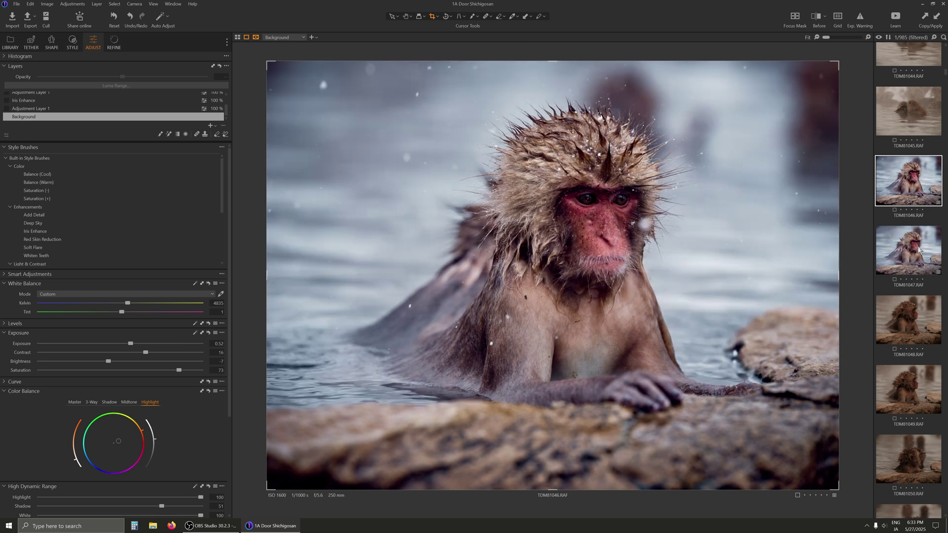
pyautogui.click(919, 250)
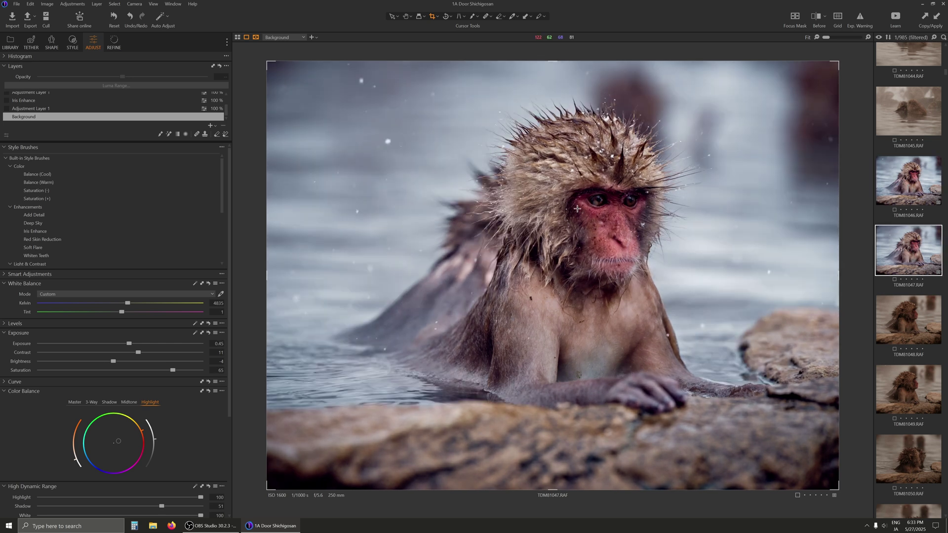
pyautogui.scroll(3, 575, 196)
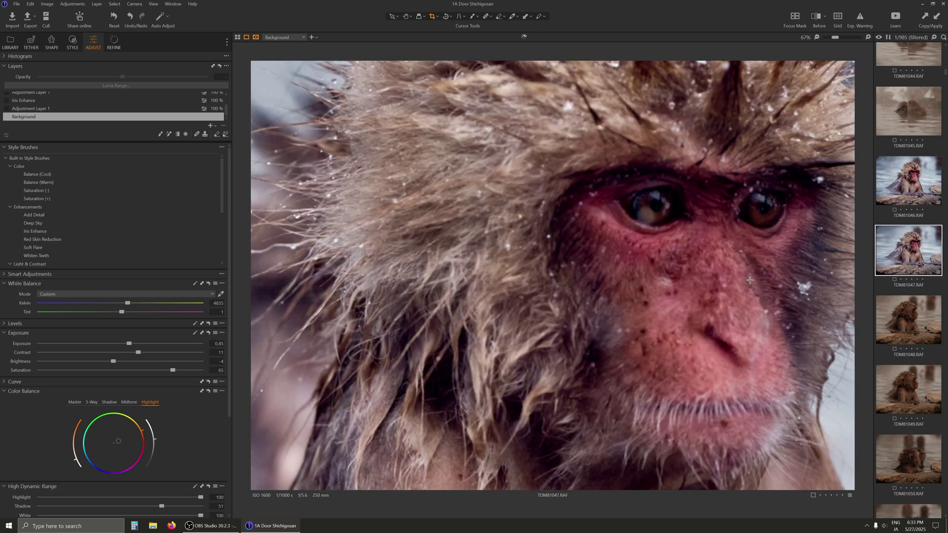
# Step: Apply the copied adjustments to TDM81049.RAF, the bathing monkey in profile, and set its exposure to 0.14
pyautogui.scroll(-2, 751, 296)
pyautogui.scroll(-2, 785, 336)
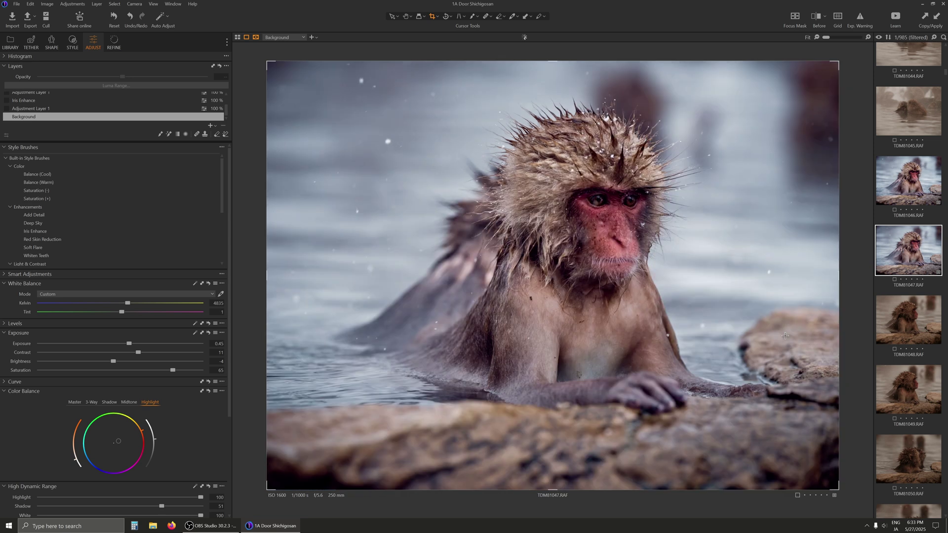
pyautogui.click(909, 390)
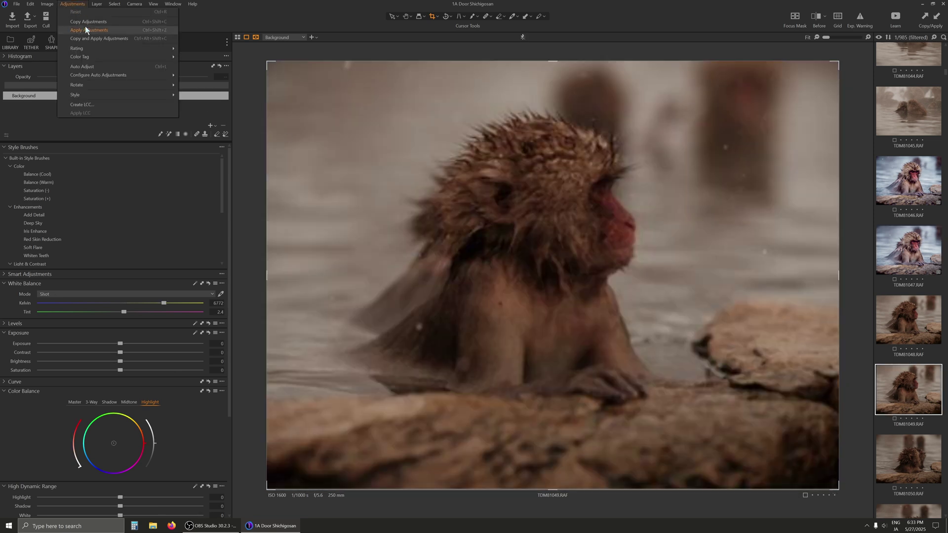
pyautogui.press('Escape')
pyautogui.hotkey('ctrl', 'shift', 'v')
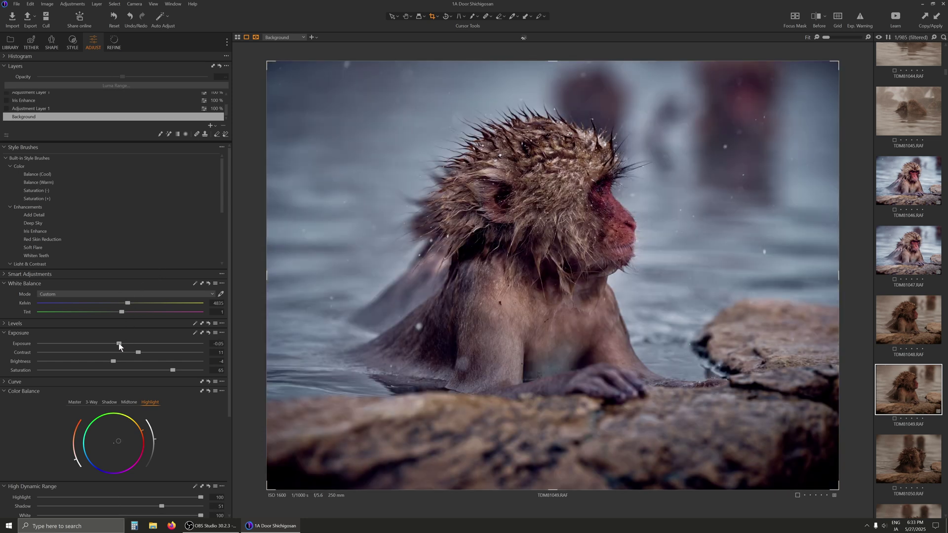
pyautogui.moveTo(119, 343); pyautogui.dragTo(125, 346)
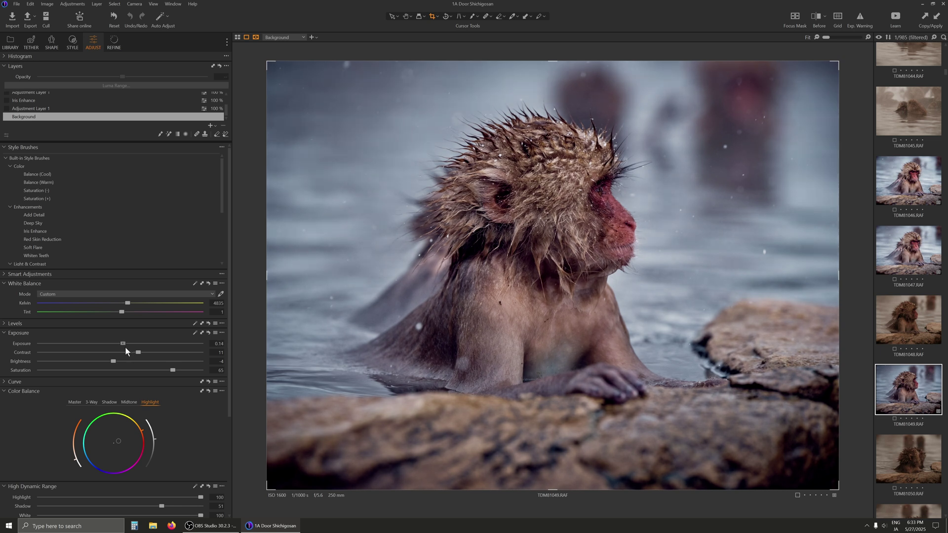
# Step: Browse back through the earlier shots and view the already edited snow-covered monkey in TDM81036.RAF
pyautogui.scroll(5, 912, 261)
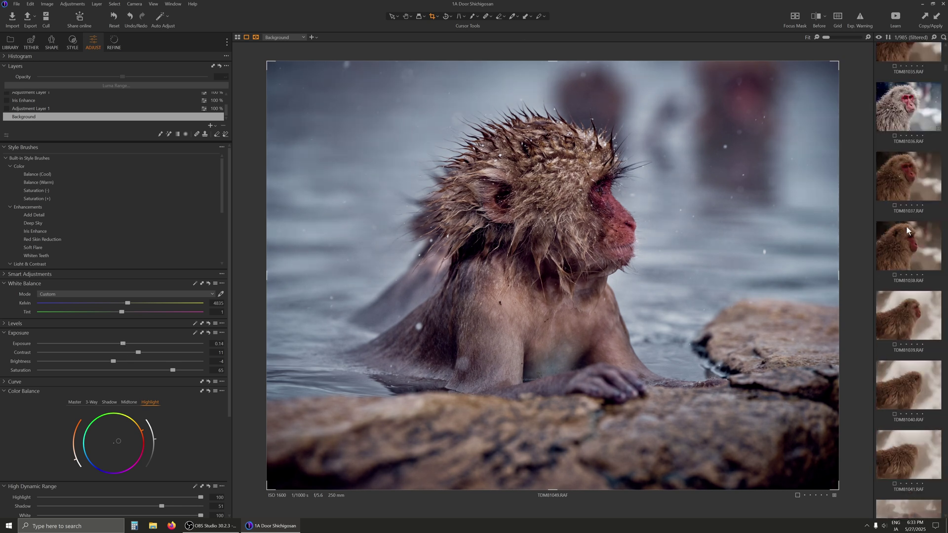
pyautogui.scroll(3, 905, 196)
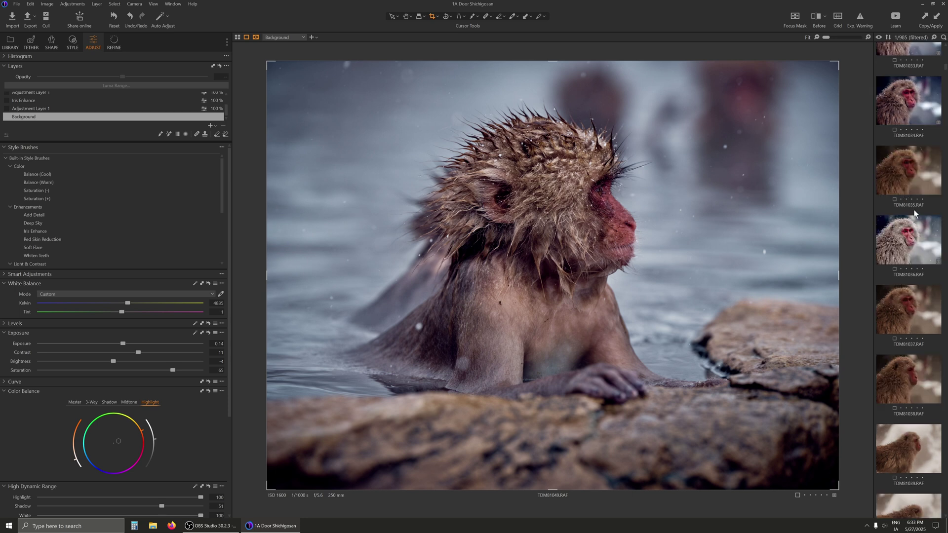
pyautogui.scroll(-1, 914, 223)
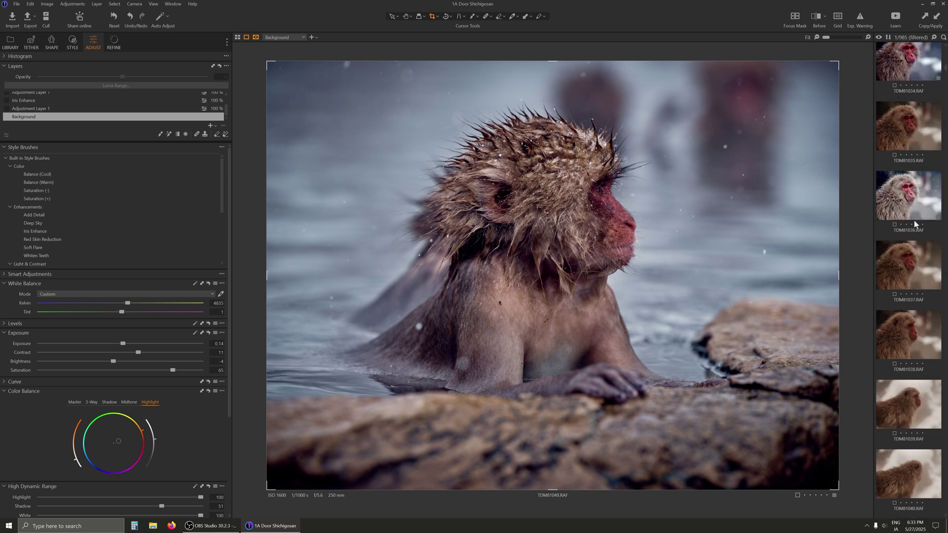
pyautogui.scroll(1, 914, 223)
pyautogui.click(919, 242)
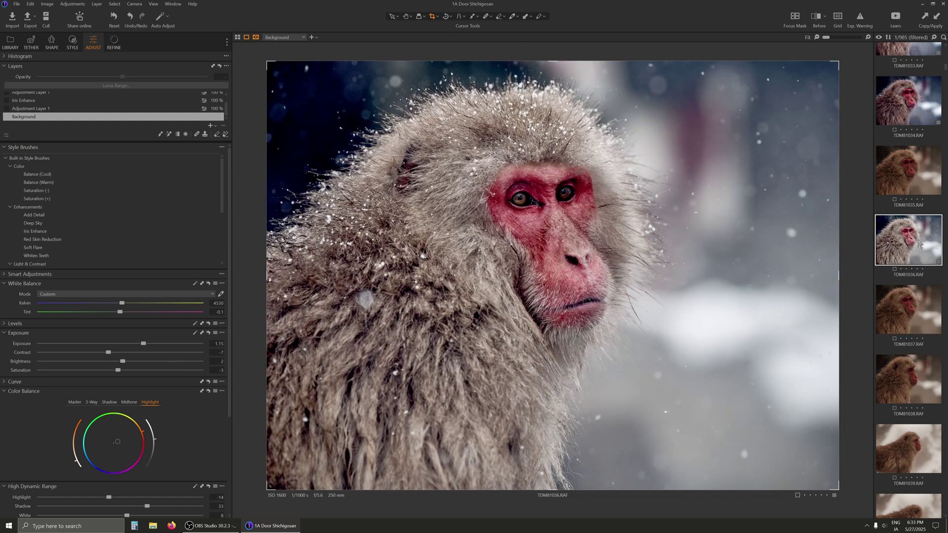
# Step: Apply the copied adjustments to TDM81035.RAF, the unedited snow-covered monkey, and set its exposure to 0.14
pyautogui.click(908, 176)
pyautogui.click(63, 4)
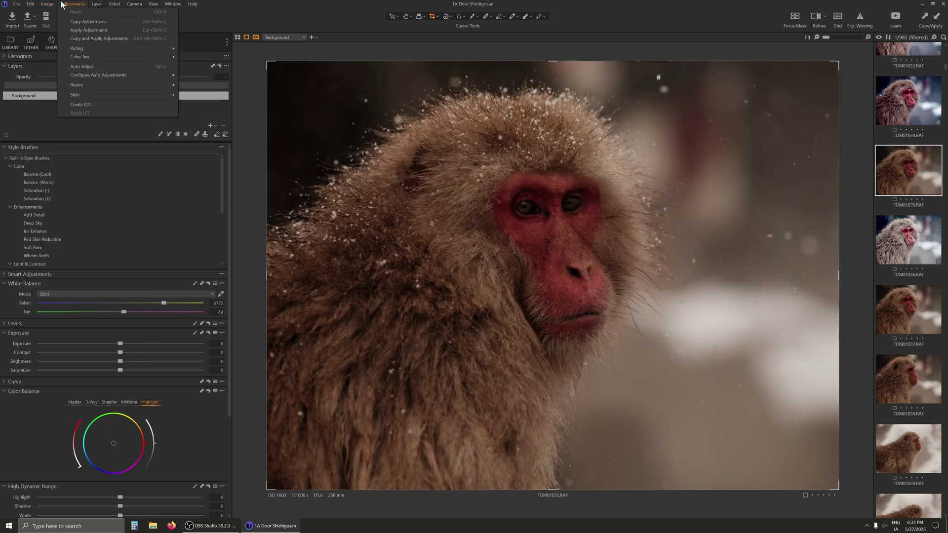
pyautogui.click(79, 30)
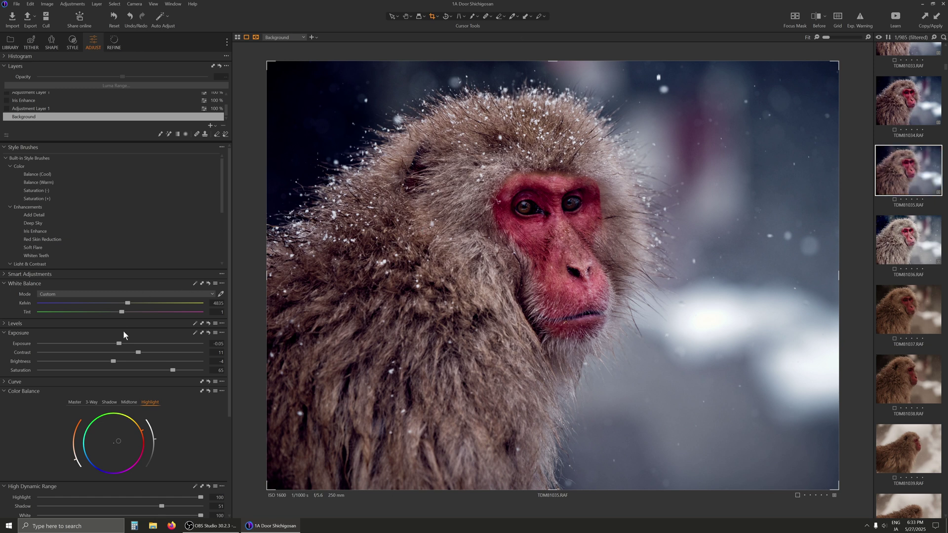
pyautogui.moveTo(122, 345); pyautogui.dragTo(123, 344)
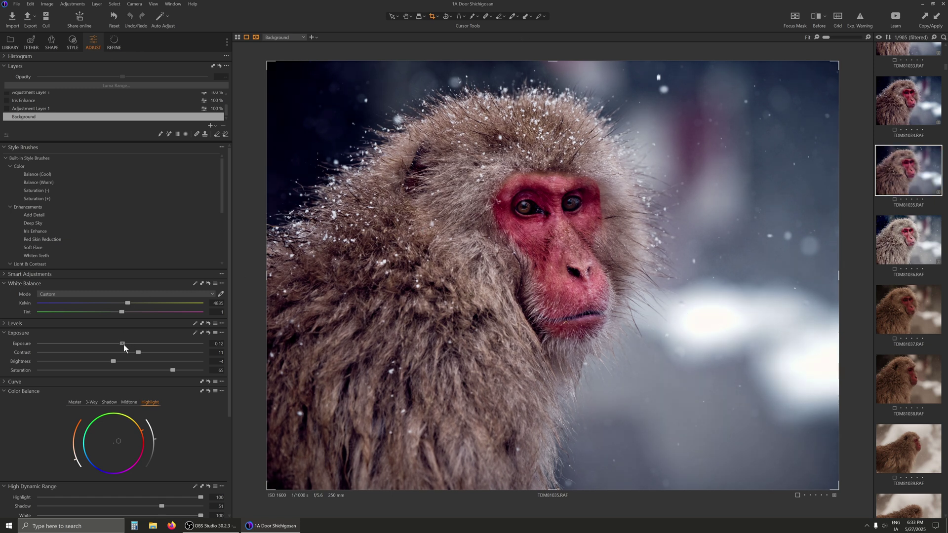
# Step: Compare the newly adjusted TDM81035.RAF with the edited neighbouring shots TDM81036.RAF and TDM81034.RAF
pyautogui.click(904, 237)
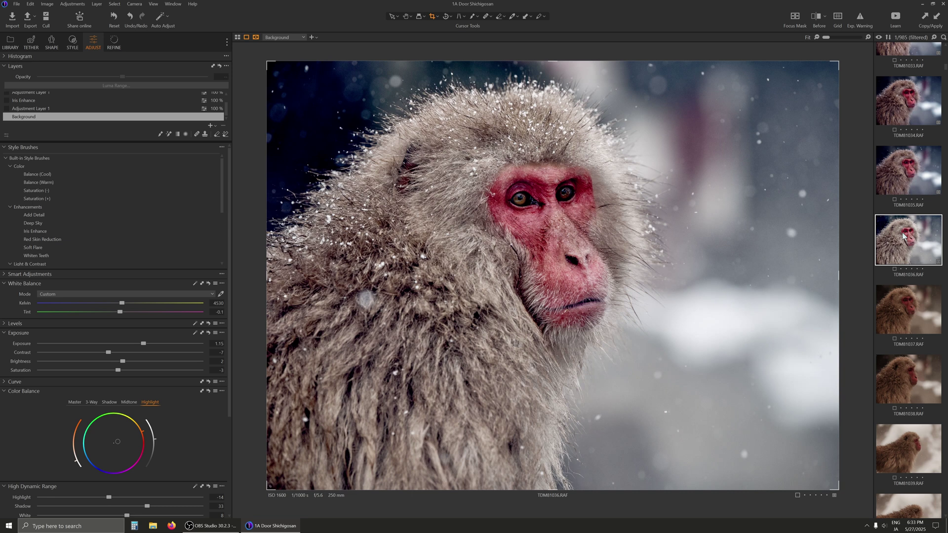
pyautogui.click(917, 186)
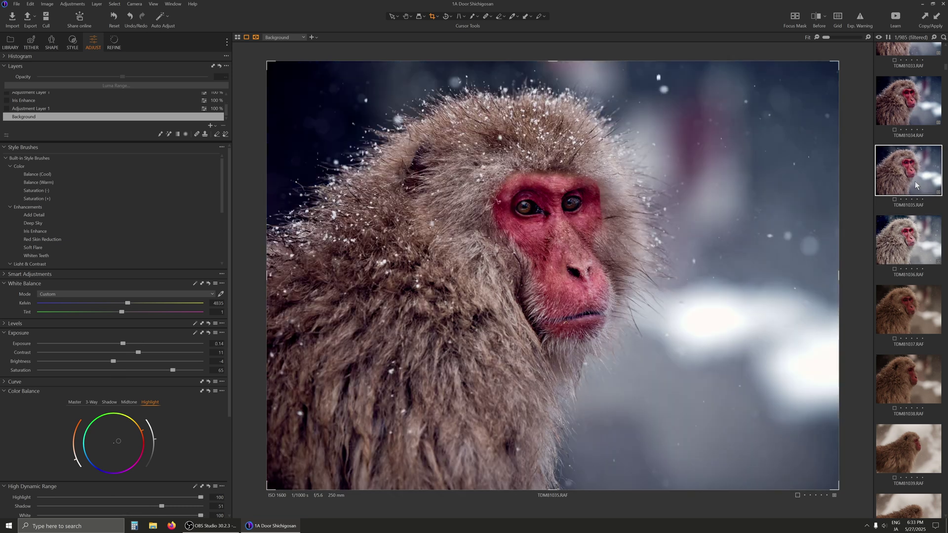
pyautogui.click(914, 111)
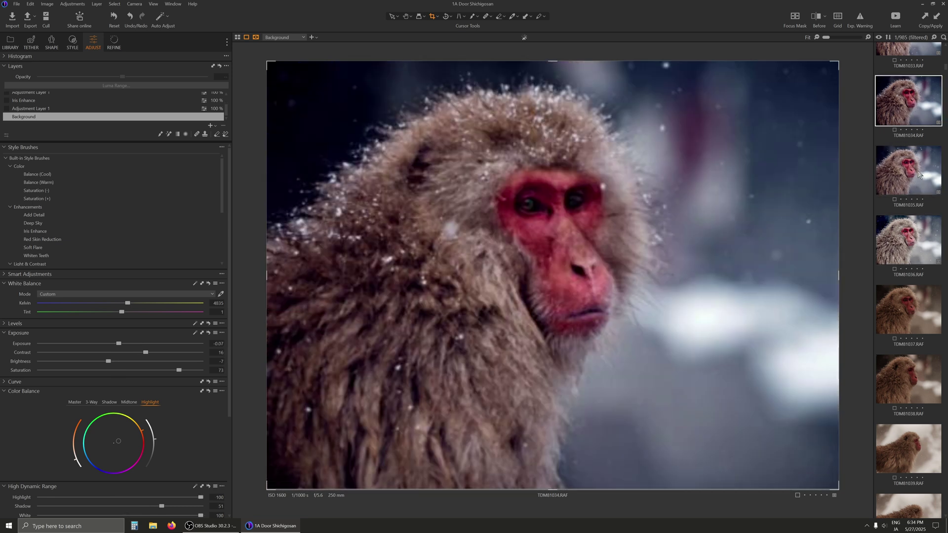
pyautogui.click(913, 171)
# Step: Check TDM81034.RAF against TDM81035.RAF once more and set the exposure of TDM81034.RAF to 0.14
pyautogui.click(911, 101)
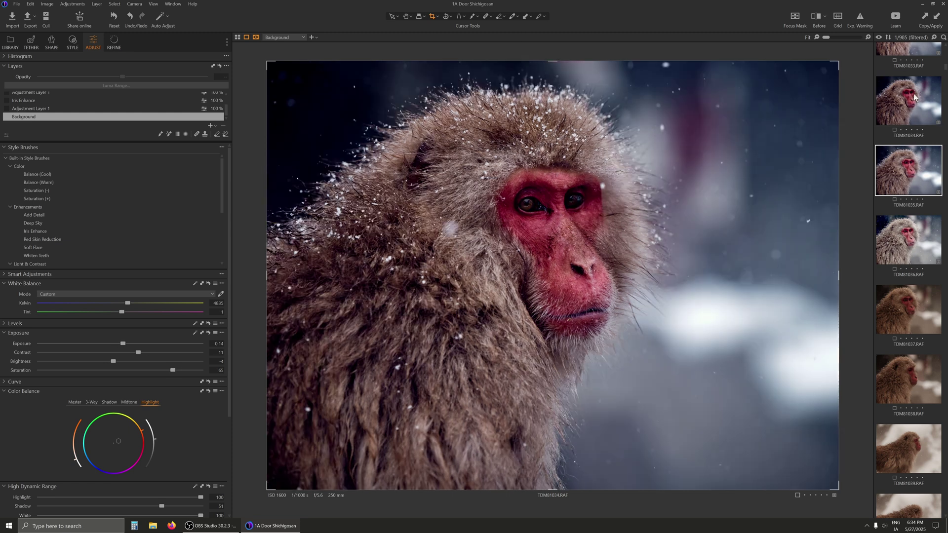
pyautogui.click(917, 183)
pyautogui.click(913, 112)
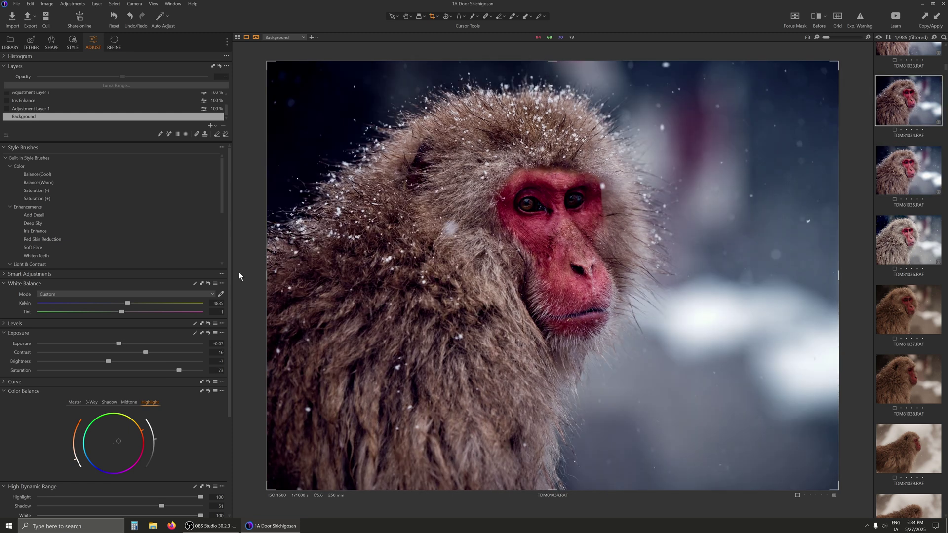
pyautogui.moveTo(121, 343); pyautogui.dragTo(126, 345)
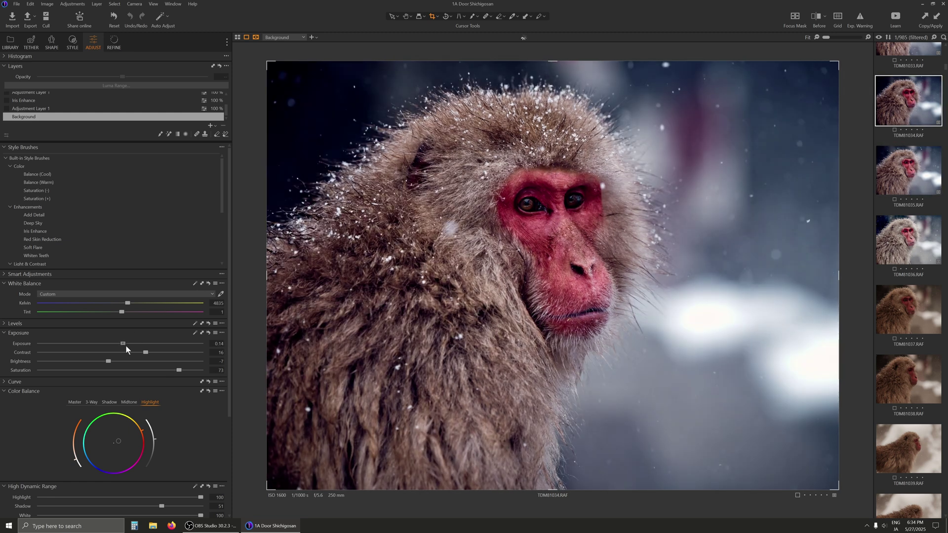
# Step: View the first edited variant of TDM81033.RAF, the same snow-covered monkey
pyautogui.scroll(2, 898, 217)
pyautogui.scroll(3, 897, 217)
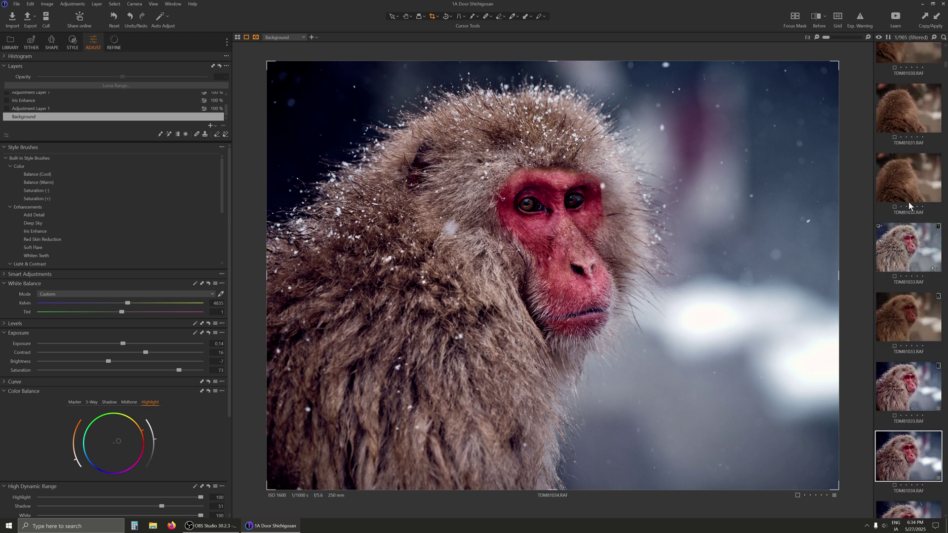
pyautogui.click(912, 255)
# Step: Apply the copied adjustments to TDM81022.RAF, the two bathing monkeys, and set its exposure to -0.15 and saturation to 74
pyautogui.scroll(9, 918, 232)
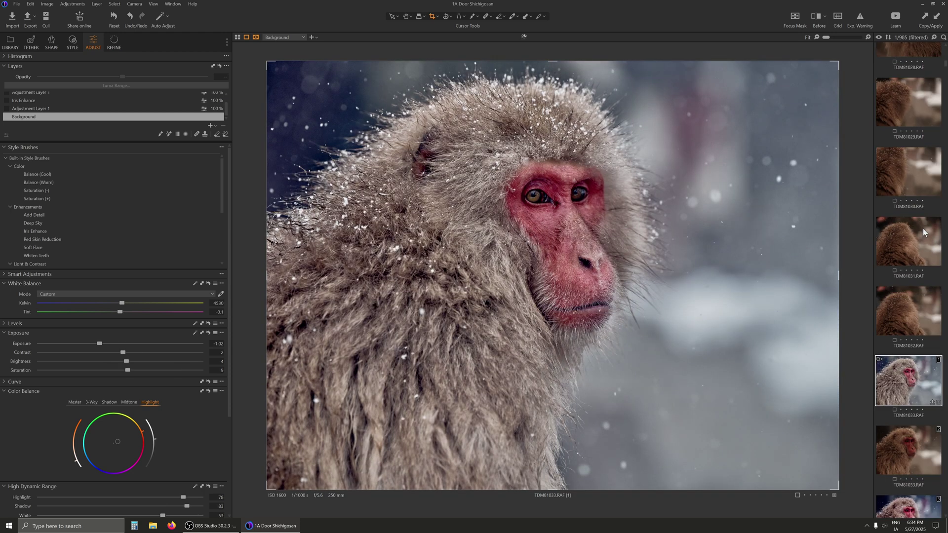
pyautogui.click(920, 114)
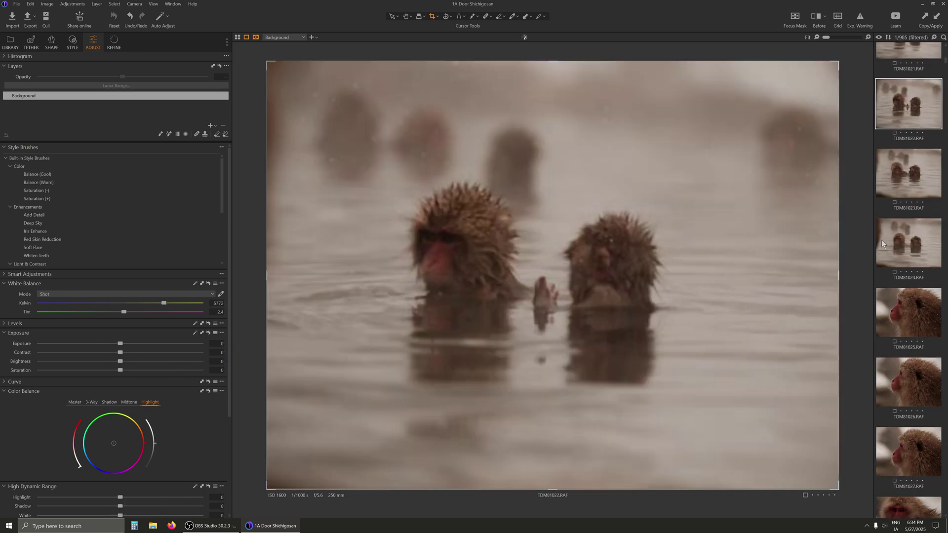
pyautogui.click(72, 3)
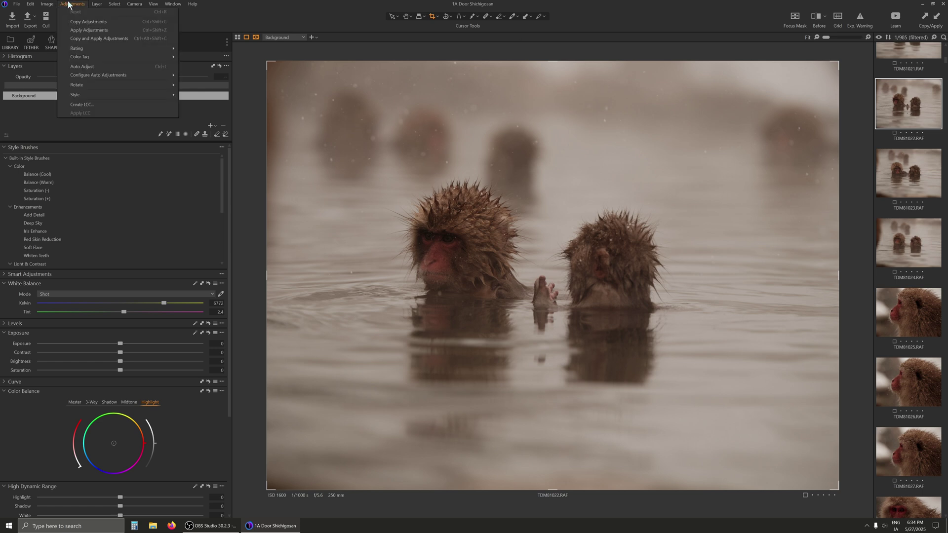
pyautogui.click(89, 31)
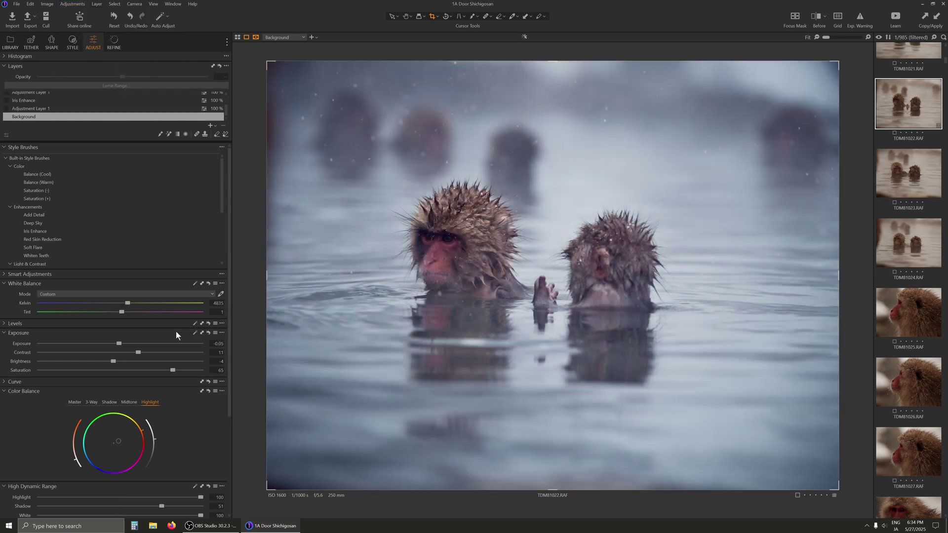
pyautogui.moveTo(121, 344); pyautogui.dragTo(119, 351)
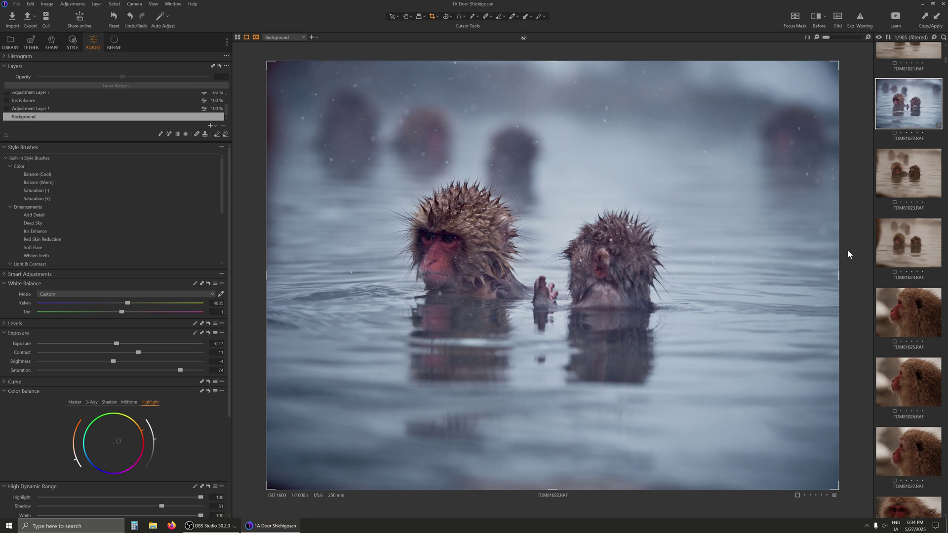
pyautogui.moveTo(118, 342)
pyautogui.mouseDown()
pyautogui.moveTo(105, 344)
pyautogui.moveTo(119, 347)
pyautogui.mouseUp()
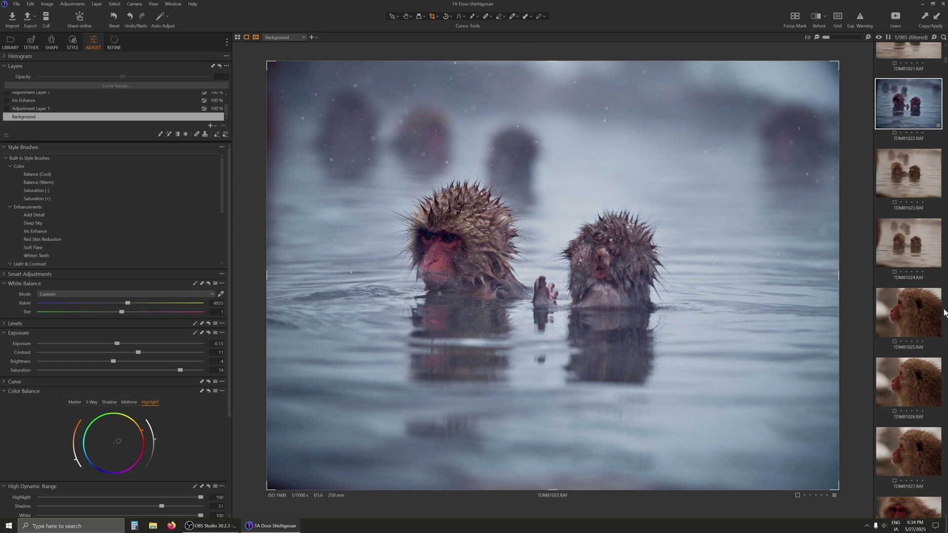
# Step: Find TDM81007.RAF, the frontal monkey portrait near the start of the shoot, and apply the copied adjustments to it
pyautogui.scroll(2, 945, 312)
pyautogui.scroll(3, 909, 219)
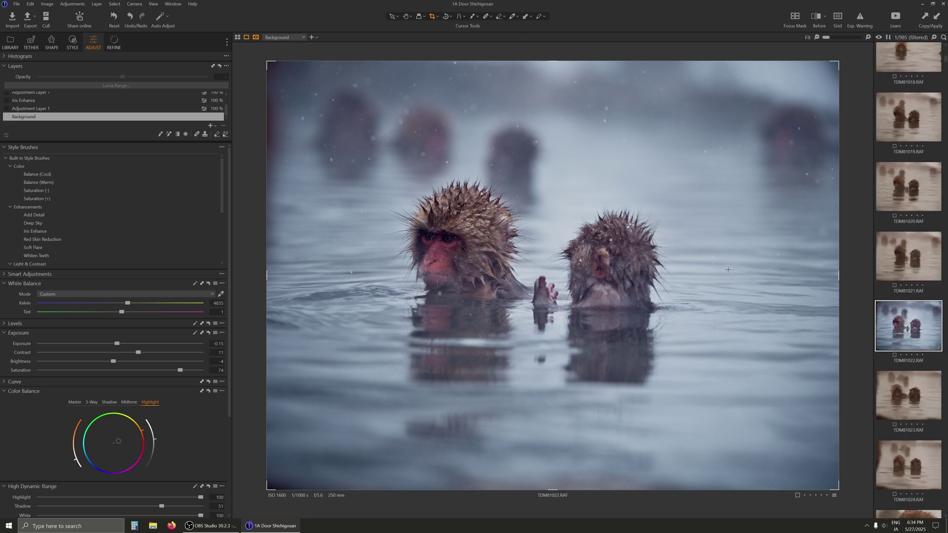
pyautogui.scroll(9, 945, 216)
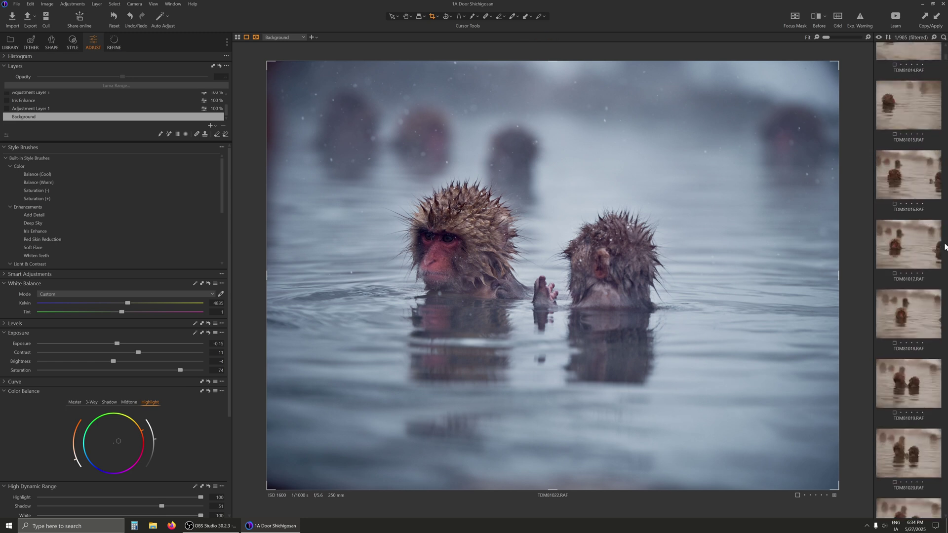
pyautogui.scroll(8, 945, 216)
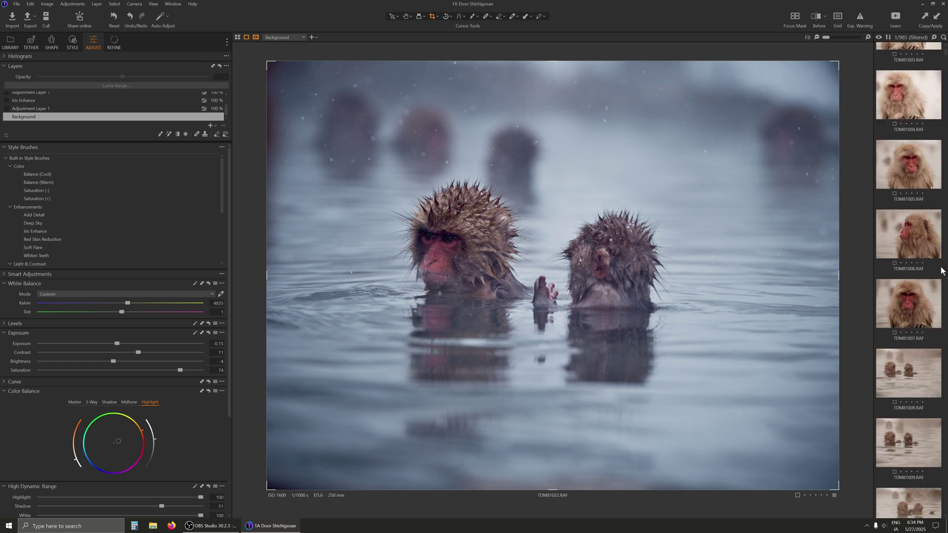
pyautogui.scroll(2, 945, 232)
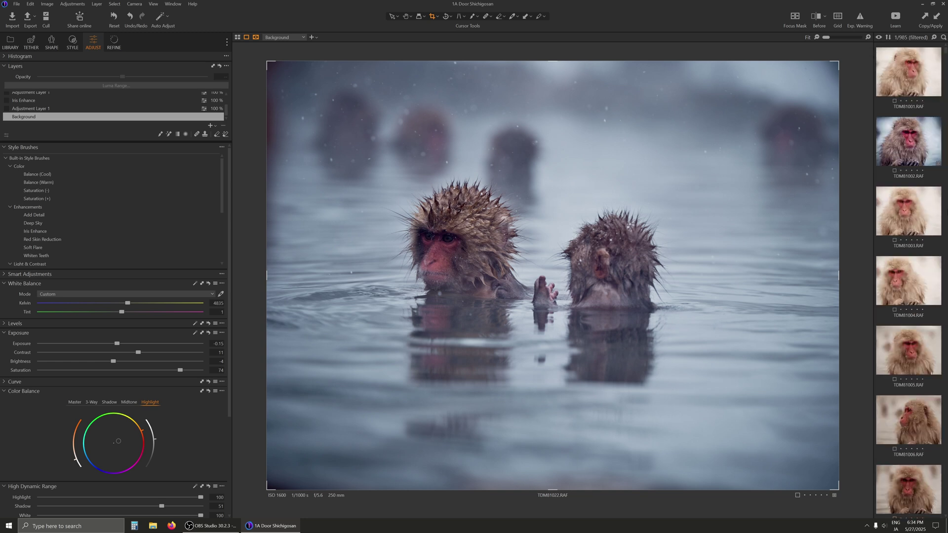
pyautogui.scroll(-1, 912, 448)
pyautogui.click(911, 448)
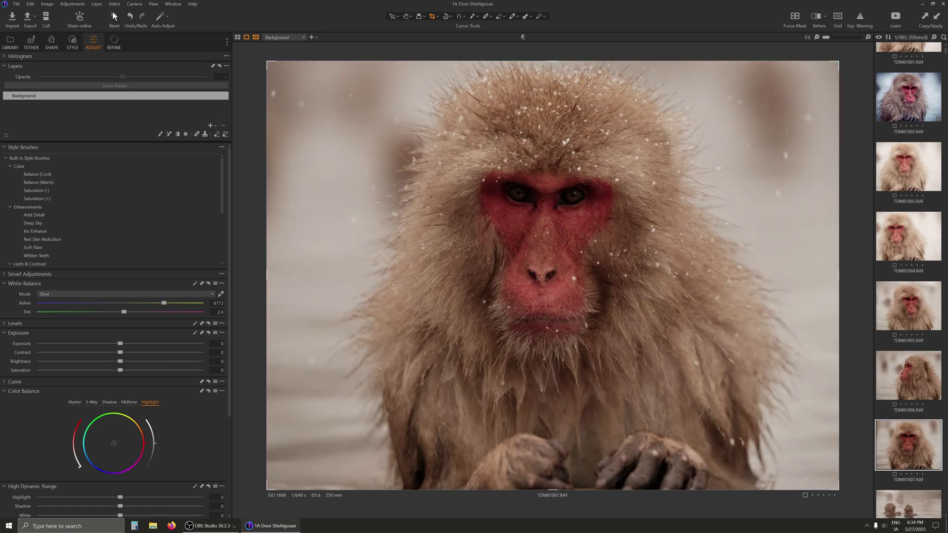
pyautogui.click(74, 4)
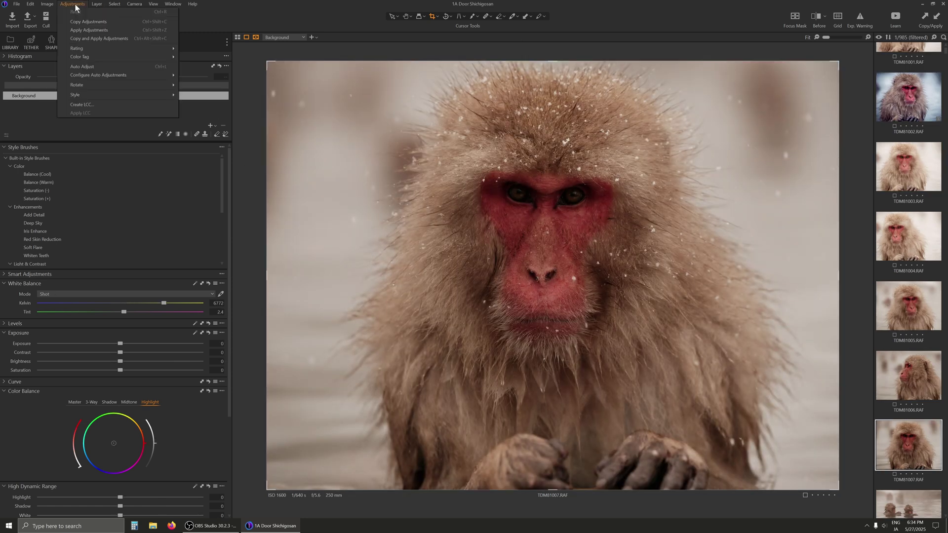
pyautogui.click(79, 30)
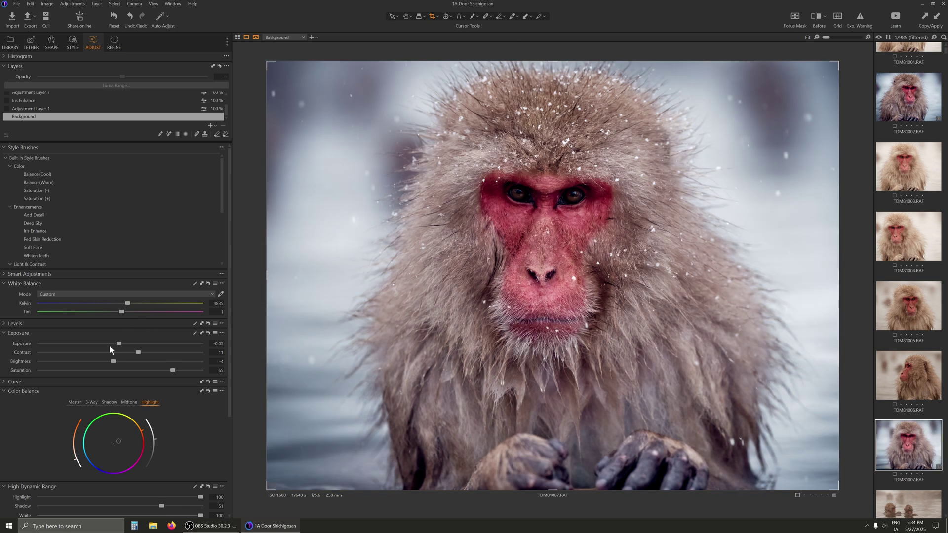
# Step: In TDM81007.RAF, set exposure -0.02, contrast 5, brightness -2 and saturation 58, plus high dynamic range highlight 86, shadow 52, white 85 and black -30
pyautogui.moveTo(110, 346); pyautogui.dragTo(132, 353)
pyautogui.moveTo(114, 361); pyautogui.dragTo(117, 362)
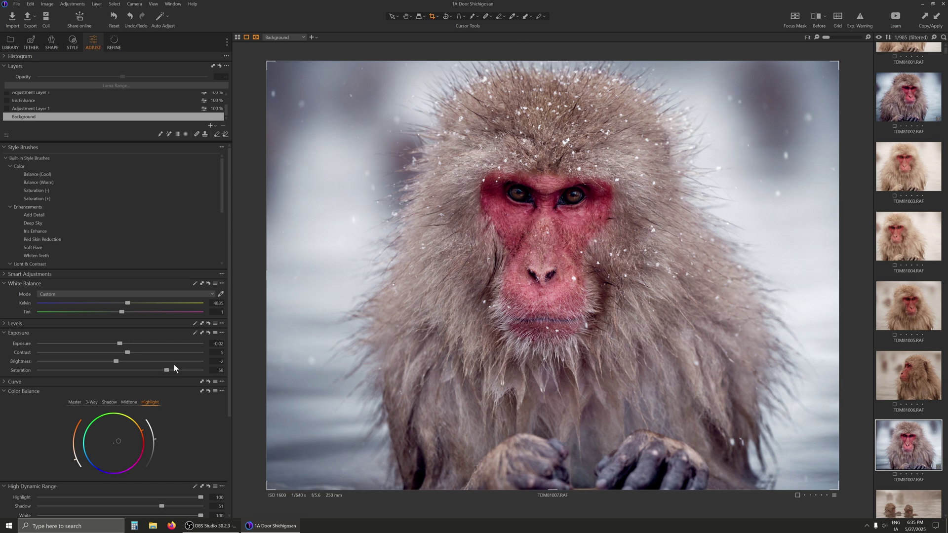
pyautogui.moveTo(228, 223)
pyautogui.mouseDown()
pyautogui.moveTo(239, 354)
pyautogui.moveTo(158, 363)
pyautogui.moveTo(189, 363)
pyautogui.moveTo(162, 373)
pyautogui.mouseUp()
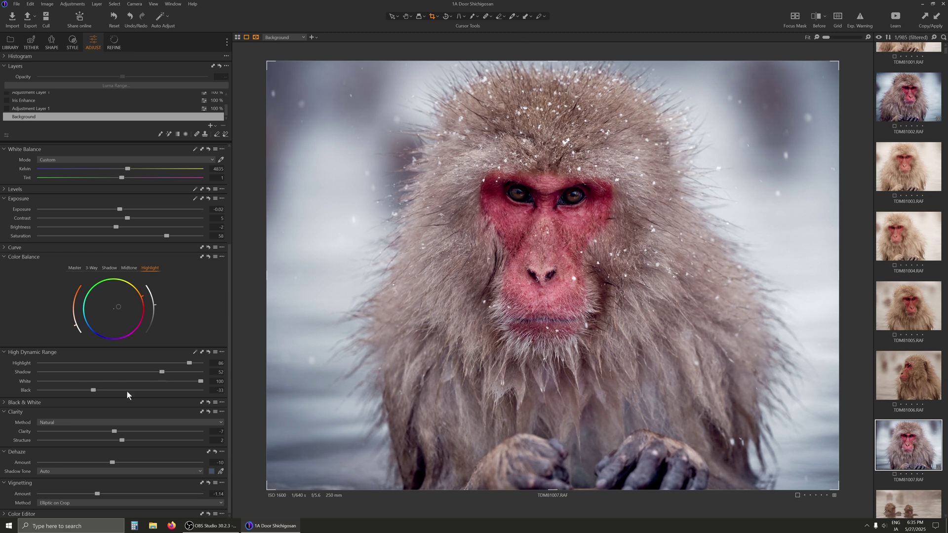
pyautogui.moveTo(185, 382)
pyautogui.mouseDown()
pyautogui.moveTo(162, 379)
pyautogui.moveTo(194, 381)
pyautogui.mouseUp()
# Step: Set the clarity of TDM81007.RAF to 9, structure to 8, dehaze amount to -8 and vignetting amount to -0.97
pyautogui.moveTo(106, 434); pyautogui.dragTo(142, 441)
pyautogui.moveTo(122, 439); pyautogui.dragTo(121, 442)
pyautogui.moveTo(131, 445); pyautogui.dragTo(128, 443)
pyautogui.moveTo(109, 461); pyautogui.dragTo(116, 465)
pyautogui.moveTo(97, 492); pyautogui.dragTo(100, 494)
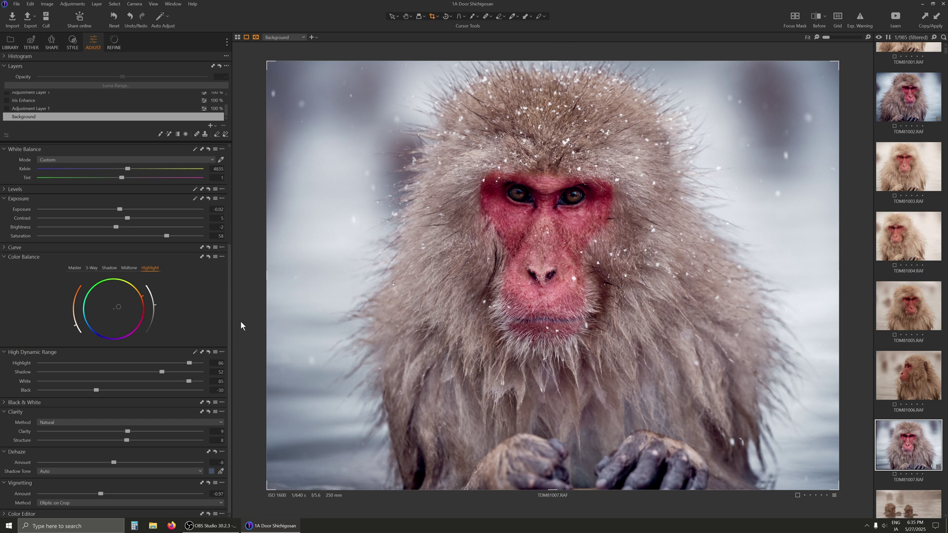
pyautogui.scroll(1, 229, 300)
pyautogui.moveTo(230, 299); pyautogui.dragTo(234, 186)
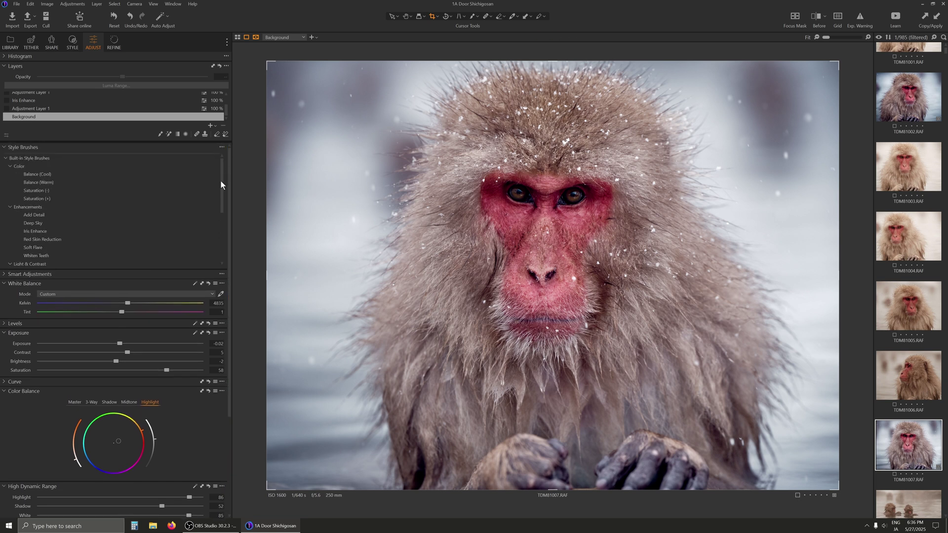
# Step: Refine TDM81007.RAF with high dynamic range shadow 51, clarity 15, structure 11, dehaze amount -2 and exposure -0.08
pyautogui.scroll(-5, 230, 179)
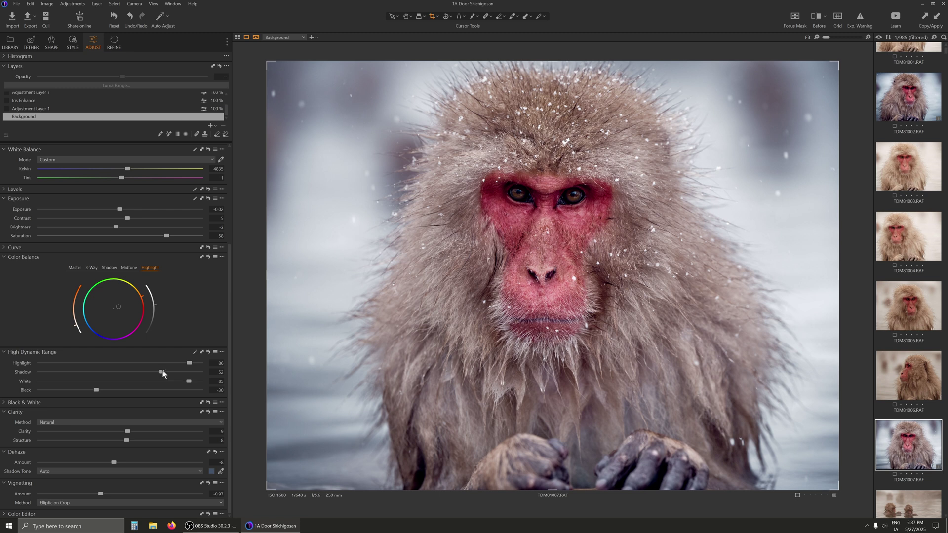
pyautogui.moveTo(163, 375); pyautogui.dragTo(161, 373)
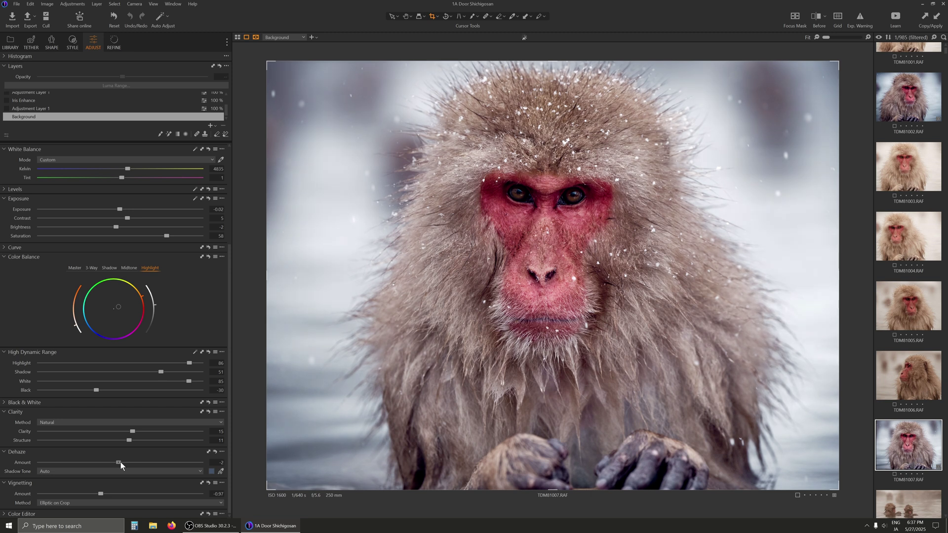
pyautogui.moveTo(120, 462); pyautogui.dragTo(118, 463)
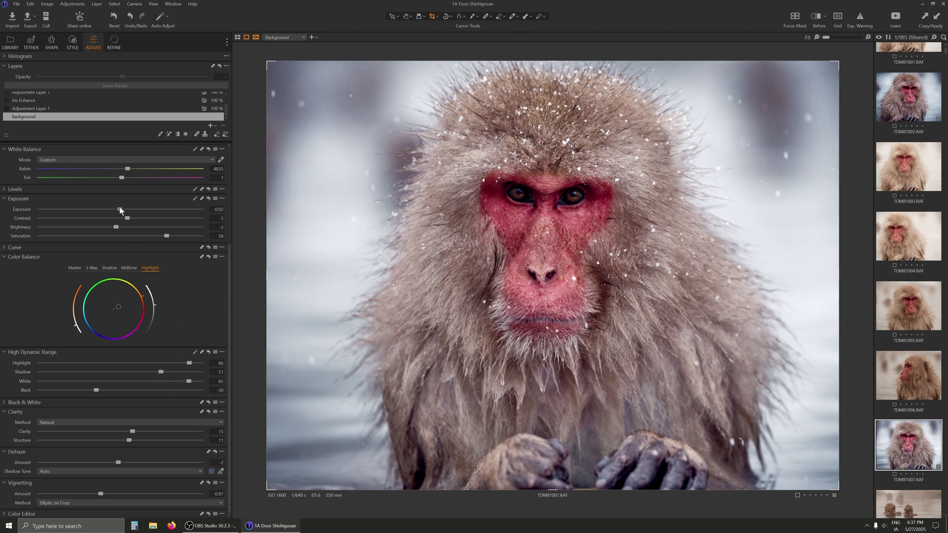
pyautogui.moveTo(120, 207); pyautogui.dragTo(116, 208)
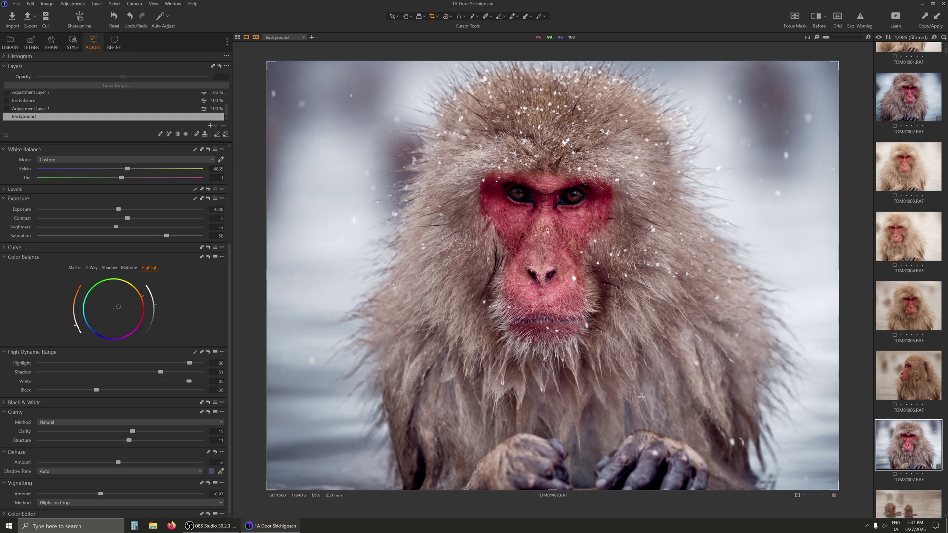
# Step: Find TDM81990.RAF, the monkey behind the rock near the end of the shoot, and apply the copied adjustments to it
pyautogui.scroll(1, 889, 311)
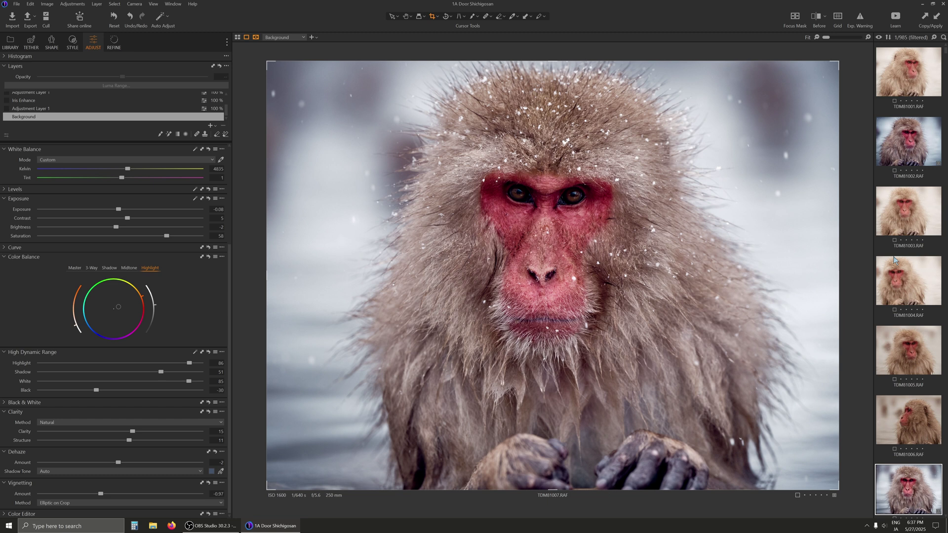
pyautogui.scroll(-3, 932, 188)
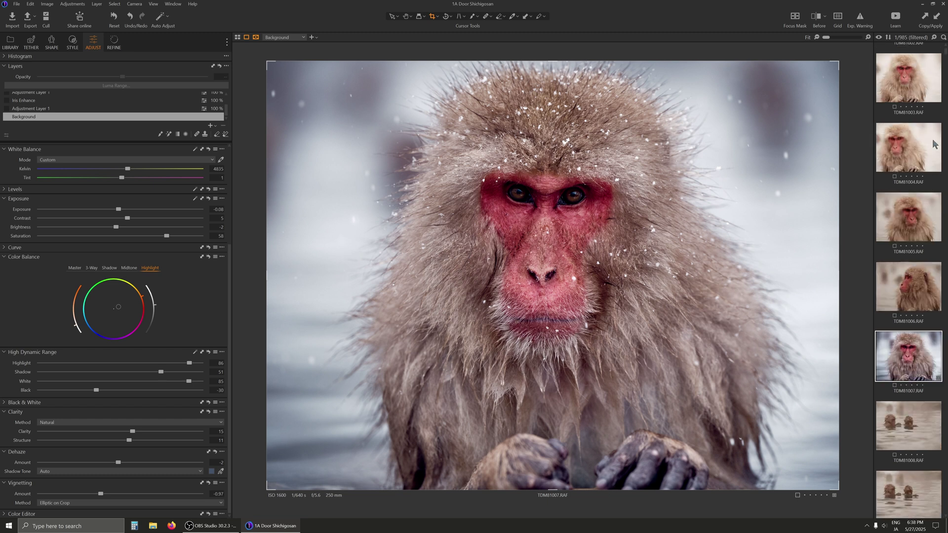
pyautogui.moveTo(944, 52); pyautogui.dragTo(945, 510)
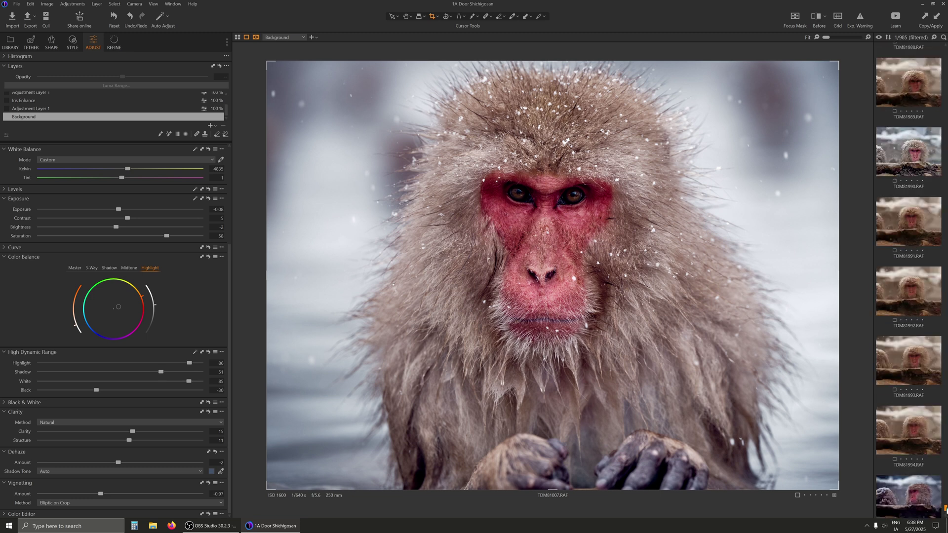
pyautogui.click(917, 170)
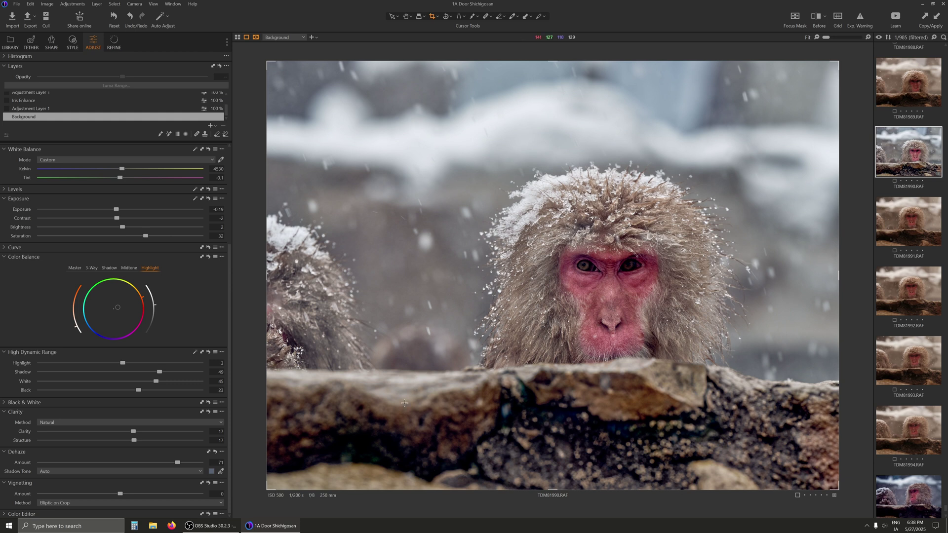
pyautogui.click(69, 4)
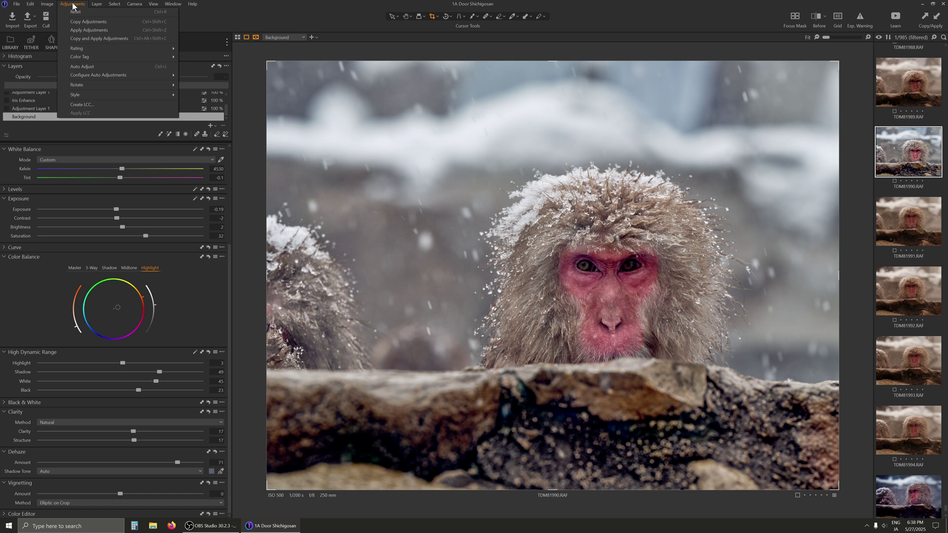
pyautogui.click(92, 31)
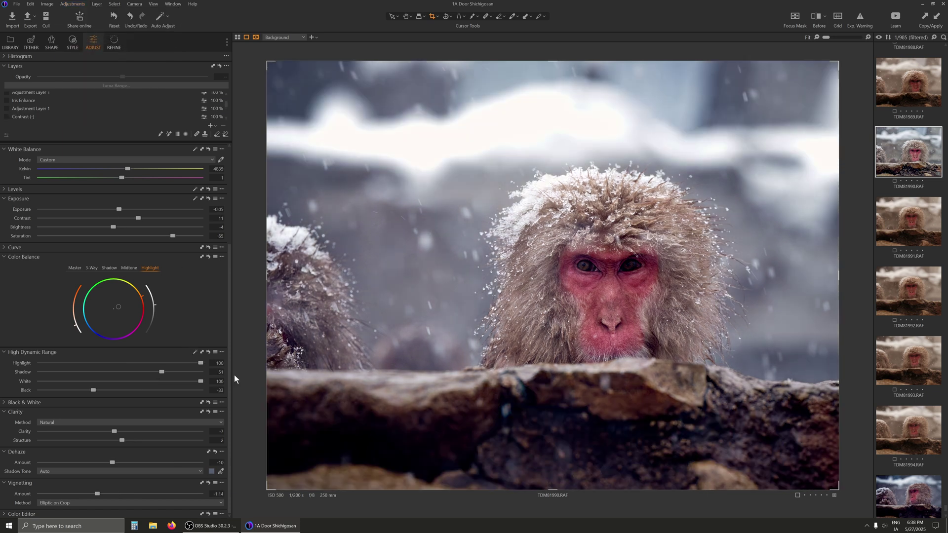
# Step: Reset all adjustments on TDM81990.RAF and reapply the copied adjustments to the clean photo
pyautogui.click(72, 4)
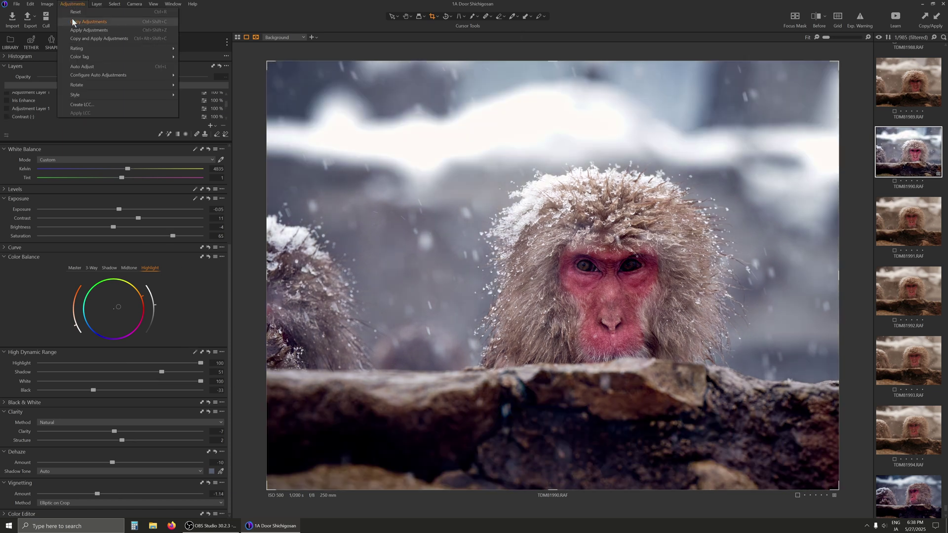
pyautogui.click(81, 22)
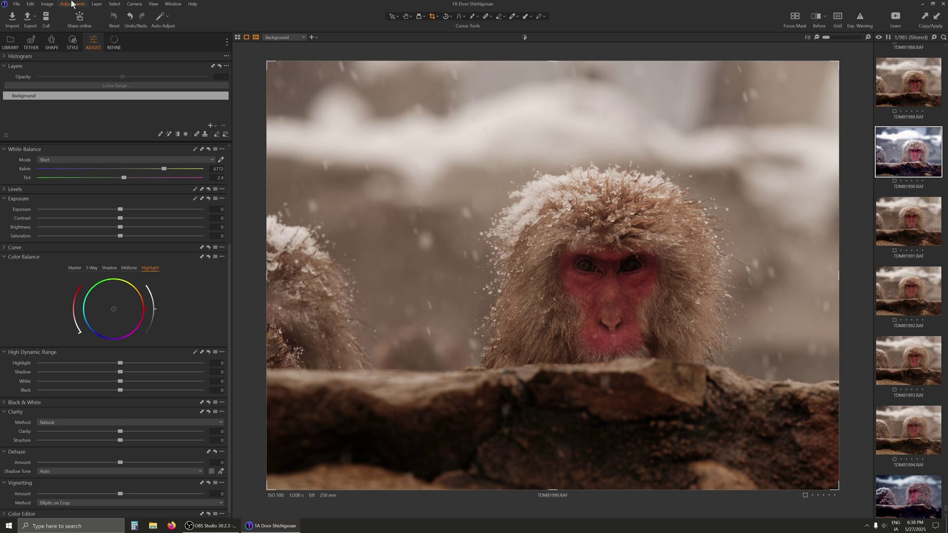
pyautogui.click(71, 4)
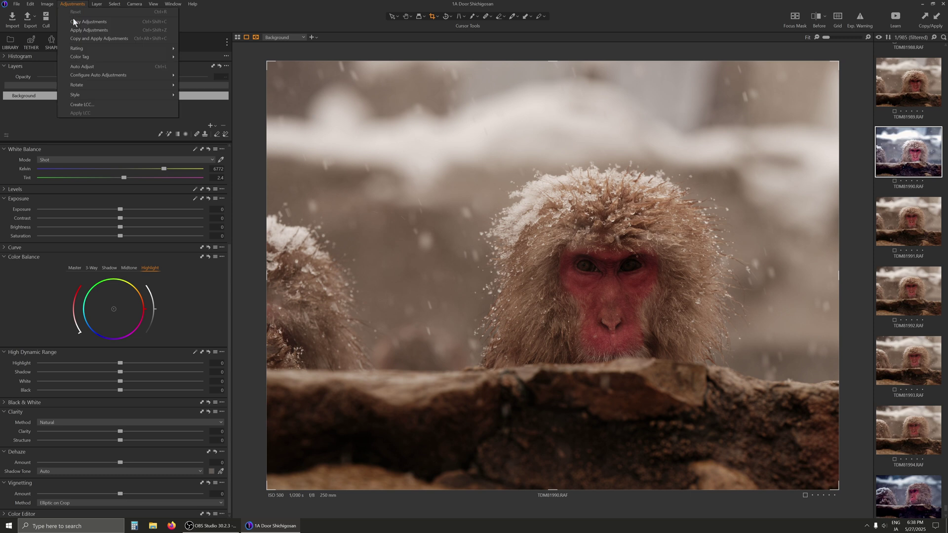
pyautogui.click(76, 28)
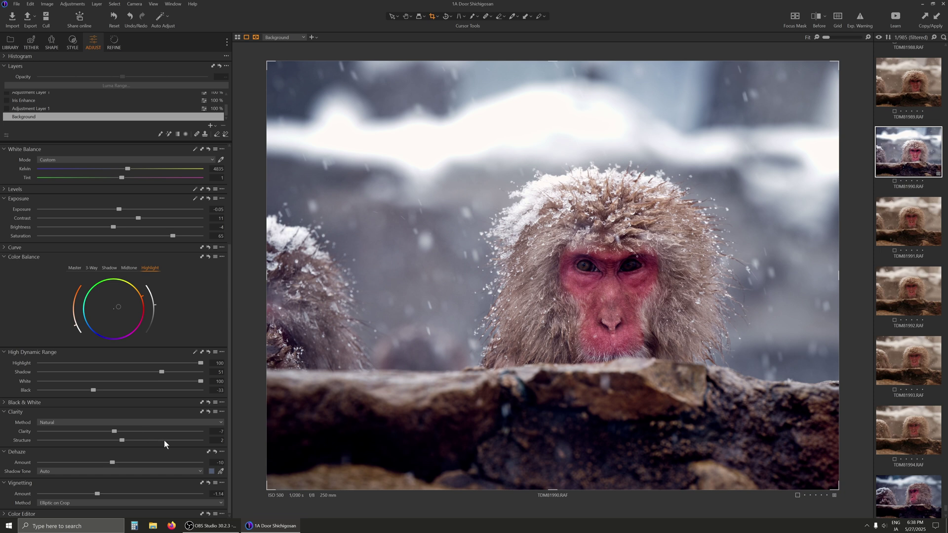
# Step: Enable the Iris Enhance layer directly above the lowest Adjustment Layer 1 and clear its mask
pyautogui.click(6, 100)
pyautogui.rightClick(35, 101)
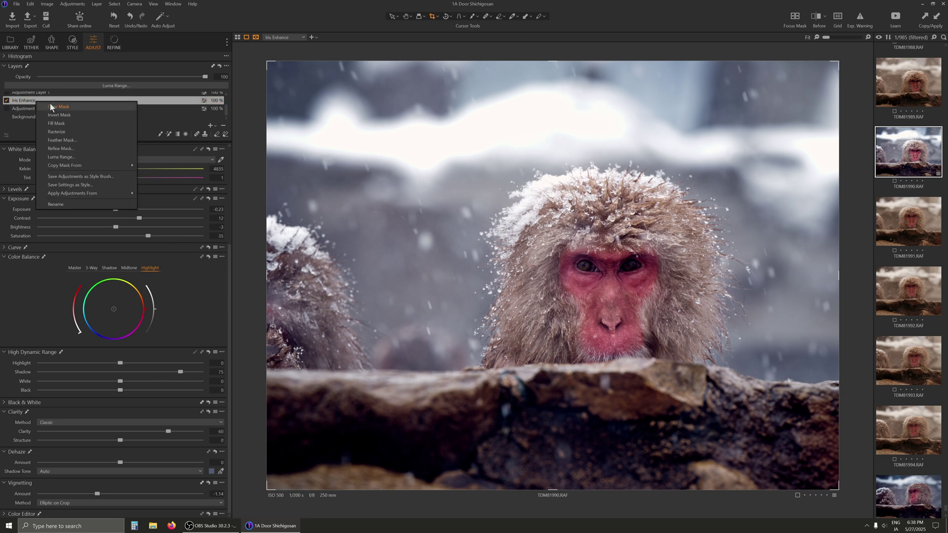
pyautogui.click(51, 104)
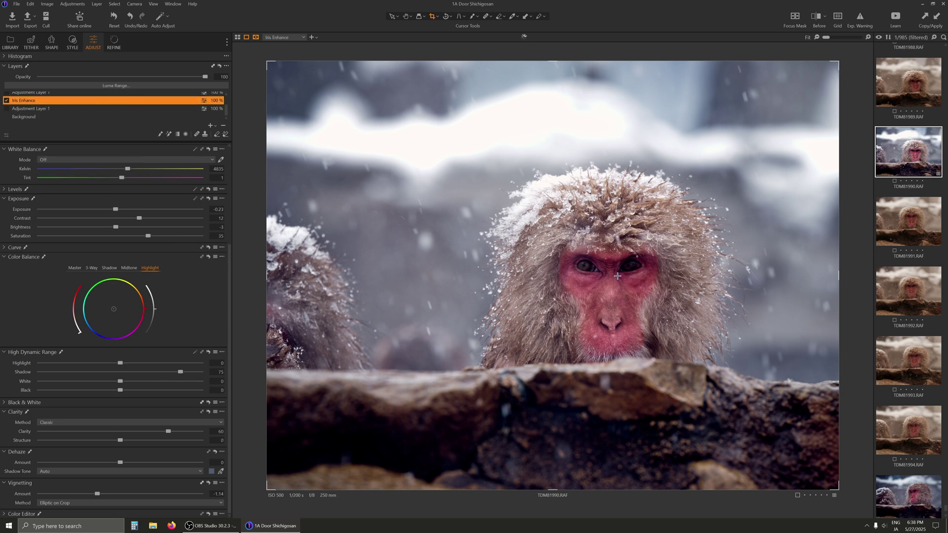
# Step: Set up the mask brush for the monkey's eyes with size 63 and hardness 38
pyautogui.scroll(5, 642, 296)
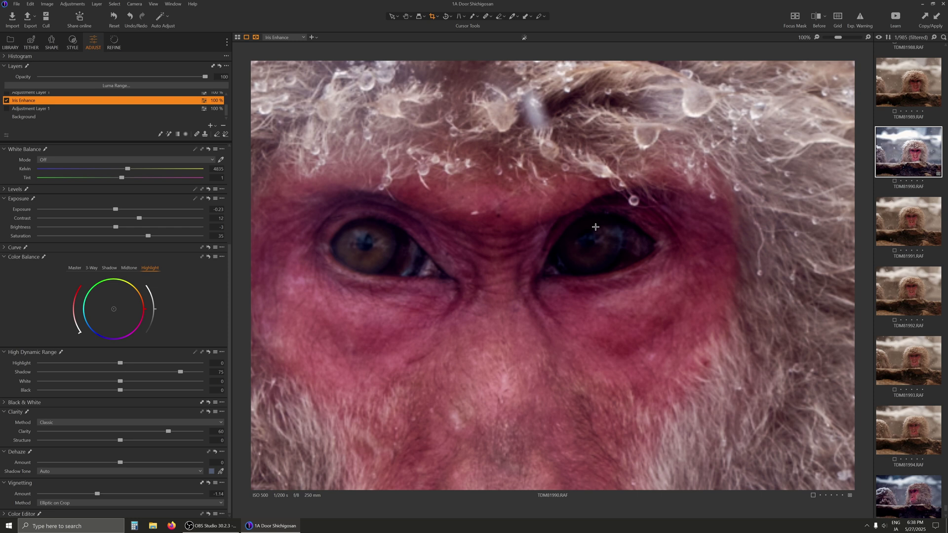
pyautogui.click(470, 18)
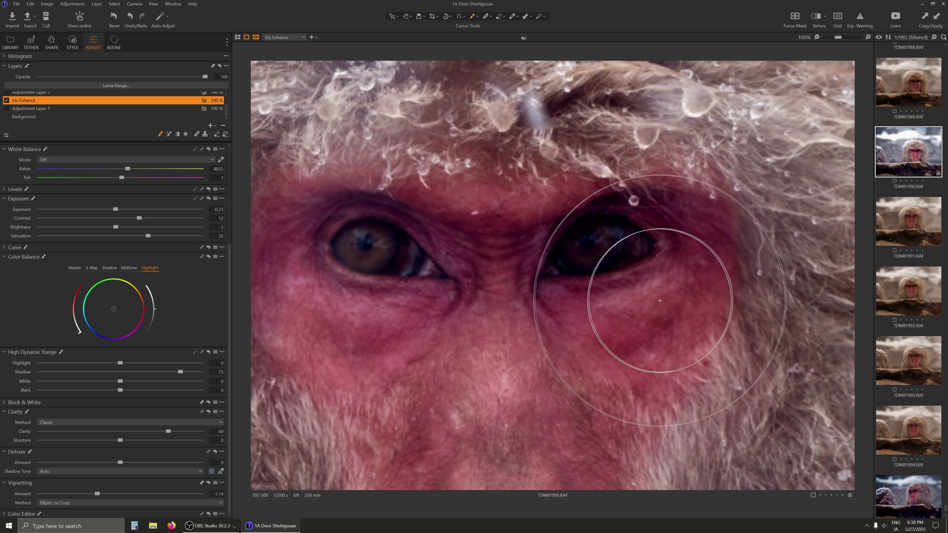
pyautogui.rightClick(624, 293)
pyautogui.moveTo(624, 294); pyautogui.dragTo(612, 295)
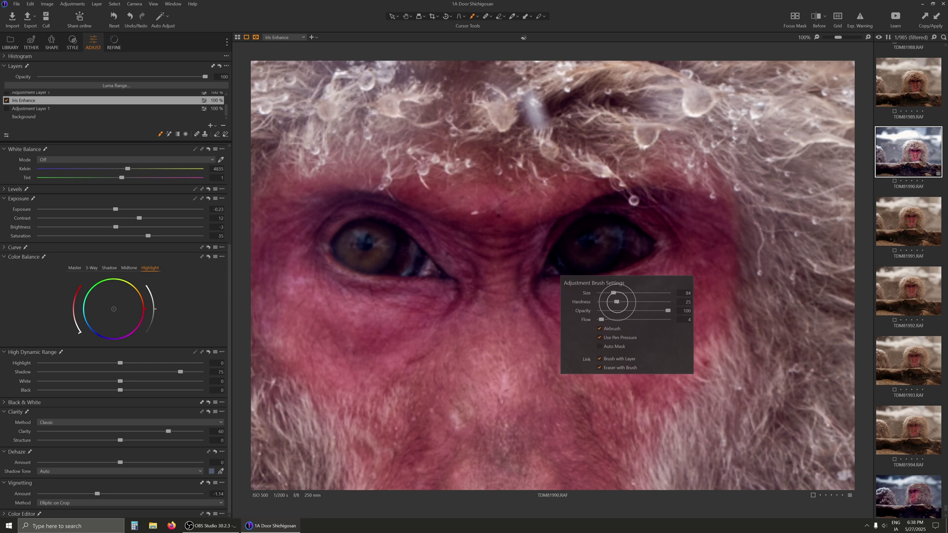
pyautogui.moveTo(616, 302)
pyautogui.mouseDown()
pyautogui.moveTo(625, 302)
pyautogui.moveTo(613, 294)
pyautogui.mouseUp()
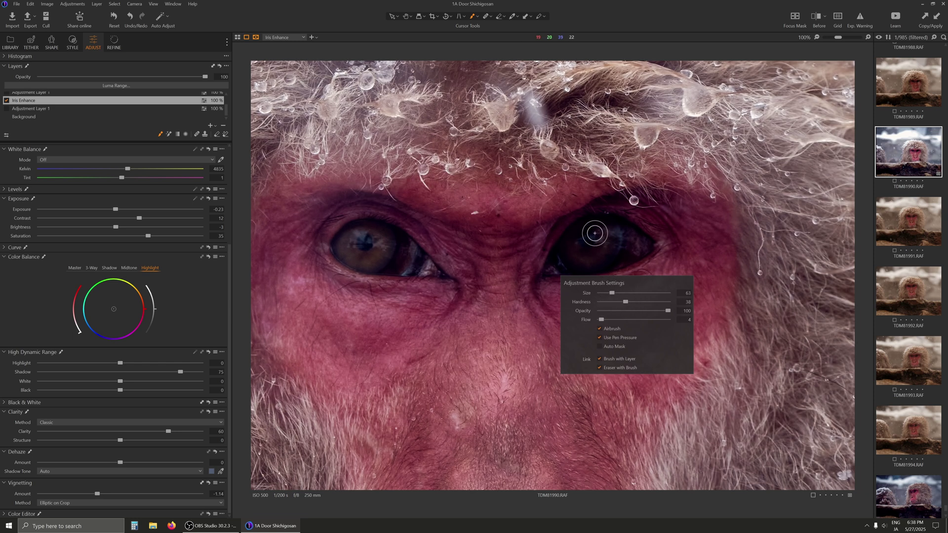
# Step: Paint the Iris Enhance mask over both of the monkey's irises and toggle the mask overlay
pyautogui.moveTo(585, 256)
pyautogui.mouseDown()
pyautogui.moveTo(570, 248)
pyautogui.moveTo(585, 257)
pyautogui.moveTo(611, 246)
pyautogui.moveTo(593, 229)
pyautogui.moveTo(576, 239)
pyautogui.moveTo(592, 250)
pyautogui.mouseUp()
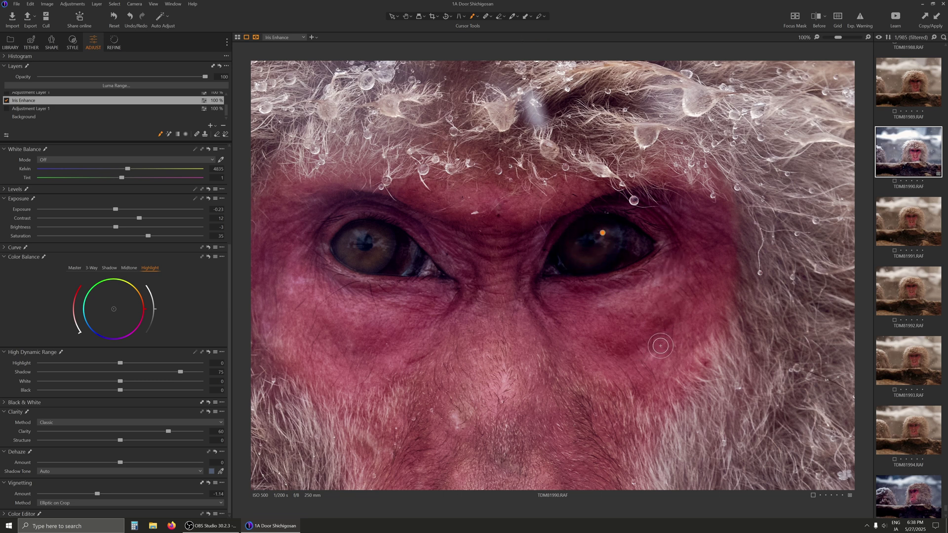
pyautogui.click(571, 250)
pyautogui.moveTo(603, 249)
pyautogui.mouseDown()
pyautogui.moveTo(586, 255)
pyautogui.moveTo(576, 253)
pyautogui.moveTo(603, 224)
pyautogui.moveTo(610, 253)
pyautogui.moveTo(578, 253)
pyautogui.moveTo(599, 226)
pyautogui.mouseUp()
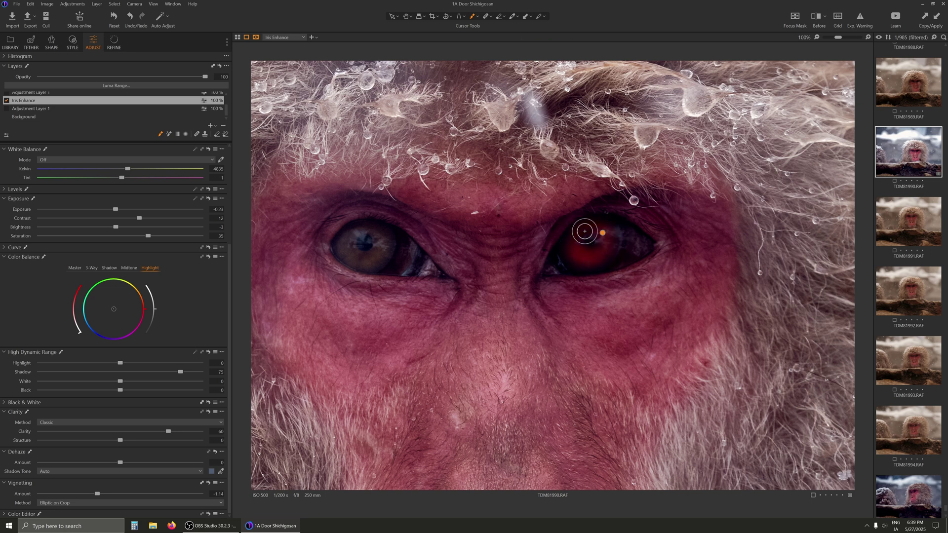
pyautogui.moveTo(372, 250)
pyautogui.mouseDown()
pyautogui.moveTo(353, 244)
pyautogui.moveTo(383, 252)
pyautogui.moveTo(338, 241)
pyautogui.moveTo(372, 243)
pyautogui.mouseUp()
pyautogui.press('m')
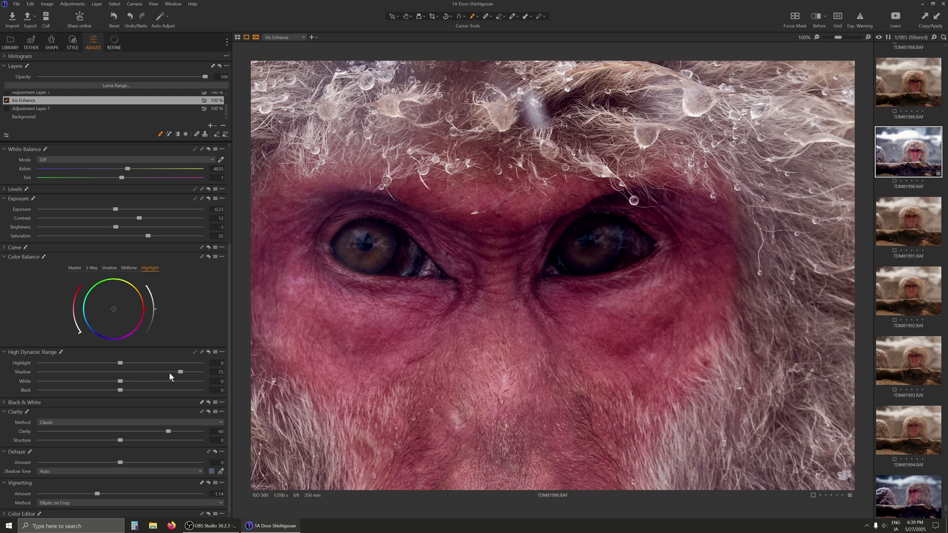
# Step: Set the Iris Enhance layer's high dynamic range shadow to 89 and its exposure to 0.91
pyautogui.moveTo(180, 373); pyautogui.dragTo(183, 373)
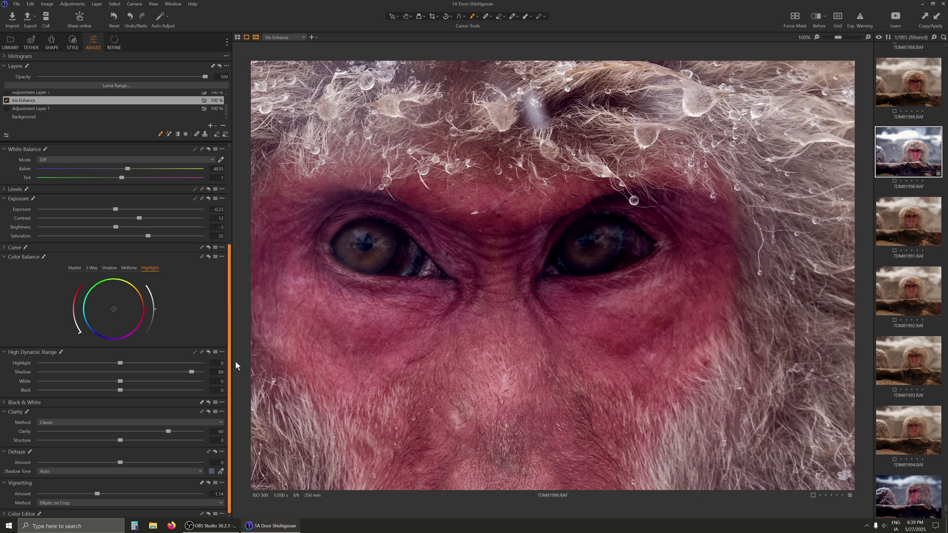
pyautogui.scroll(2, 230, 345)
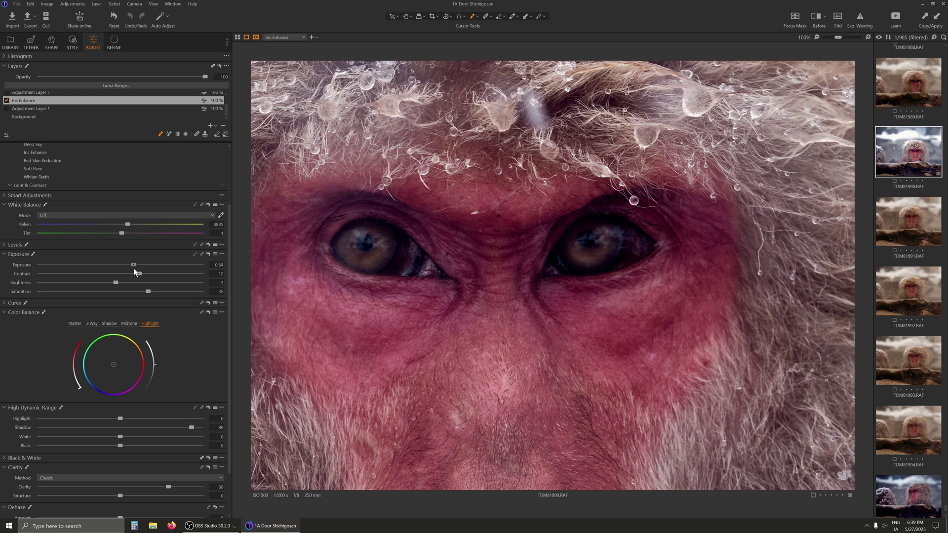
pyautogui.moveTo(133, 269); pyautogui.dragTo(137, 271)
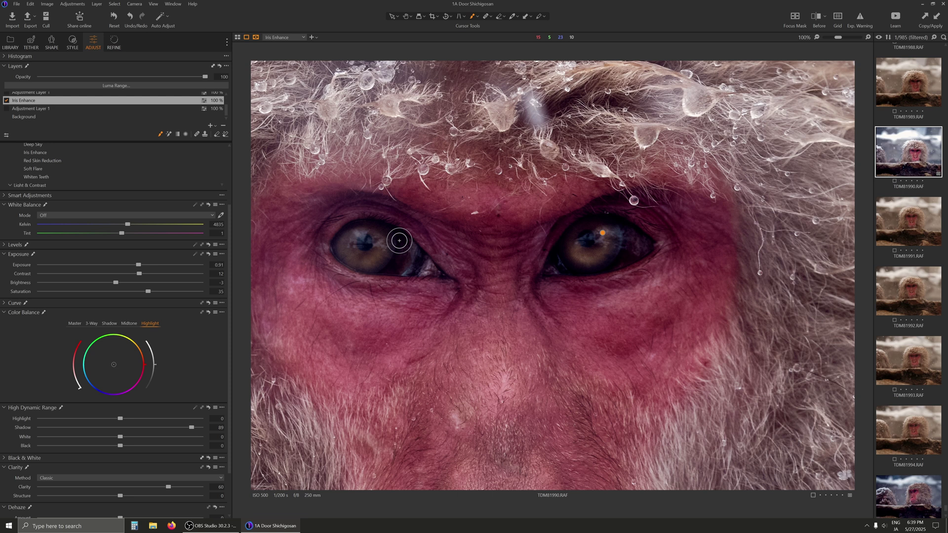
# Step: Clear the Iris Enhance layer's mask and repaint it over both of the monkey's irises
pyautogui.moveTo(364, 244)
pyautogui.mouseDown()
pyautogui.moveTo(377, 248)
pyautogui.moveTo(360, 250)
pyautogui.moveTo(354, 227)
pyautogui.moveTo(377, 250)
pyautogui.mouseUp()
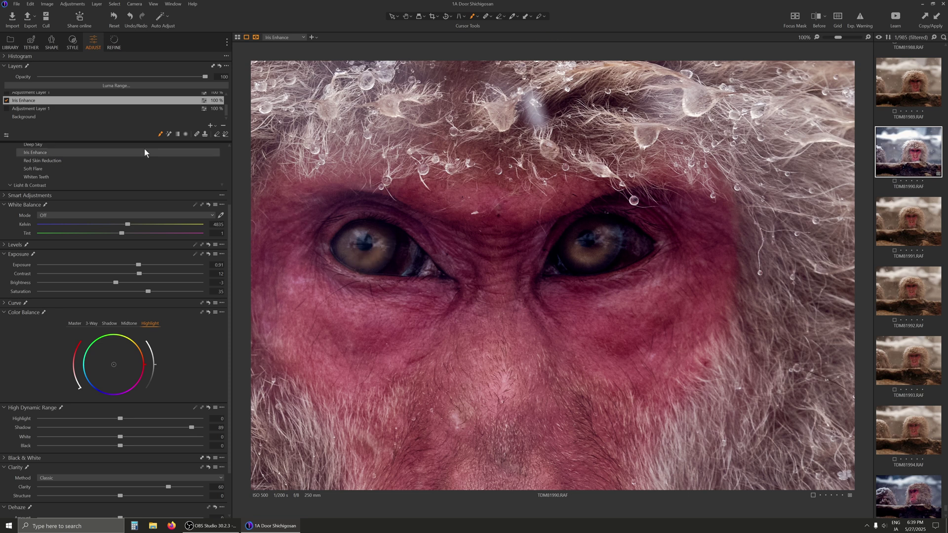
pyautogui.rightClick(45, 103)
pyautogui.click(56, 113)
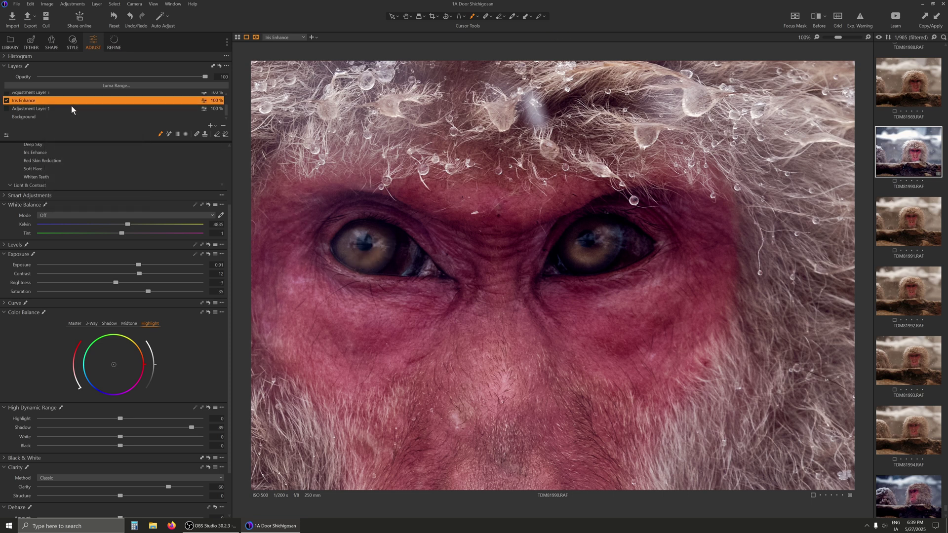
pyautogui.click(357, 239)
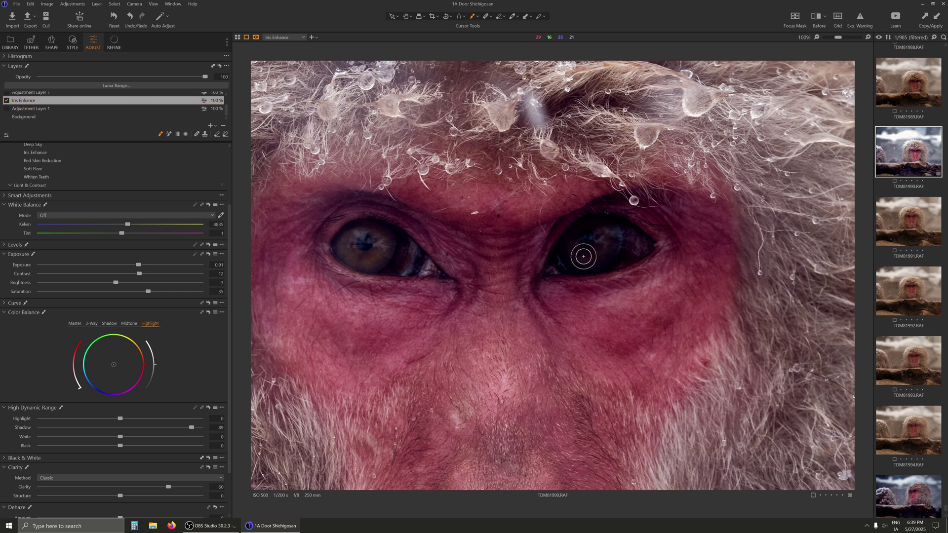
pyautogui.moveTo(572, 242)
pyautogui.mouseDown()
pyautogui.moveTo(592, 228)
pyautogui.moveTo(602, 243)
pyautogui.moveTo(596, 258)
pyautogui.moveTo(581, 262)
pyautogui.moveTo(567, 250)
pyautogui.moveTo(611, 261)
pyautogui.moveTo(603, 228)
pyautogui.moveTo(581, 230)
pyautogui.moveTo(566, 251)
pyautogui.moveTo(588, 254)
pyautogui.moveTo(589, 231)
pyautogui.moveTo(607, 229)
pyautogui.moveTo(616, 252)
pyautogui.moveTo(579, 265)
pyautogui.moveTo(563, 226)
pyautogui.mouseUp()
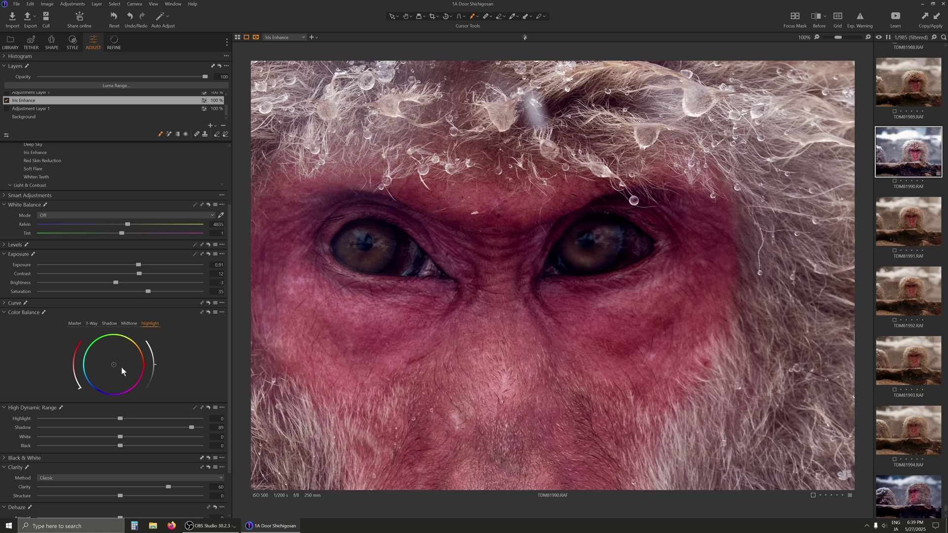
# Step: Set the Iris Enhance layer to exposure 1.45, contrast 11, brightness -1 and saturation 38, with high dynamic range black 2
pyautogui.moveTo(139, 265)
pyautogui.mouseDown()
pyautogui.moveTo(164, 292)
pyautogui.moveTo(147, 292)
pyautogui.moveTo(138, 273)
pyautogui.mouseUp()
pyautogui.click(149, 292)
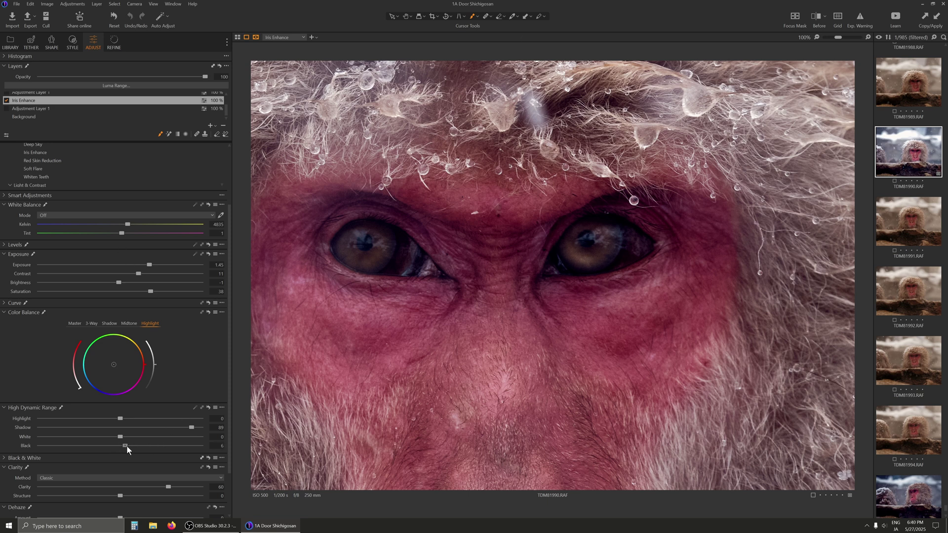
pyautogui.moveTo(127, 446); pyautogui.dragTo(126, 446)
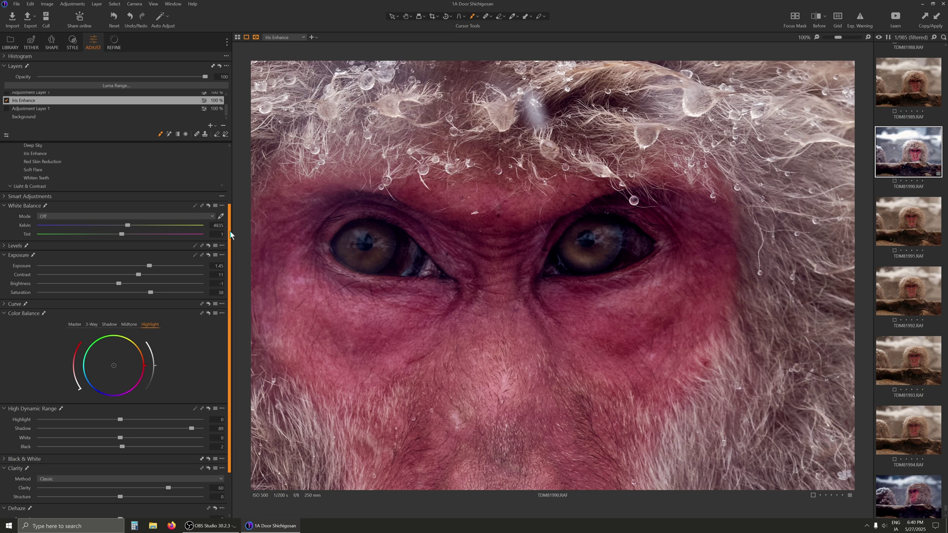
# Step: Enable the other Iris Enhance layer, directly below Contrast (-) in the layer stack
pyautogui.moveTo(230, 237)
pyautogui.mouseDown()
pyautogui.moveTo(237, 144)
pyautogui.moveTo(227, 99)
pyautogui.mouseUp()
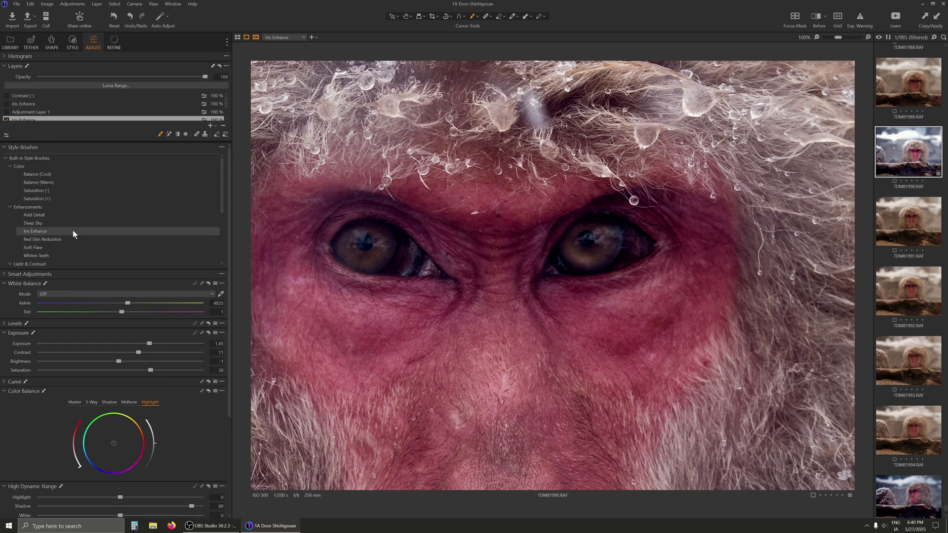
pyautogui.moveTo(227, 106)
pyautogui.mouseDown()
pyautogui.moveTo(227, 115)
pyautogui.moveTo(227, 98)
pyautogui.mouseUp()
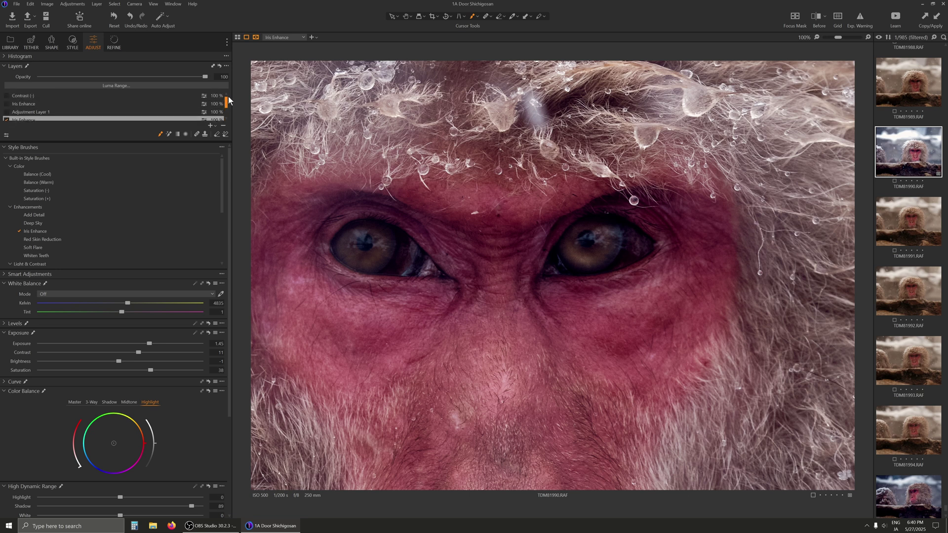
pyautogui.click(7, 104)
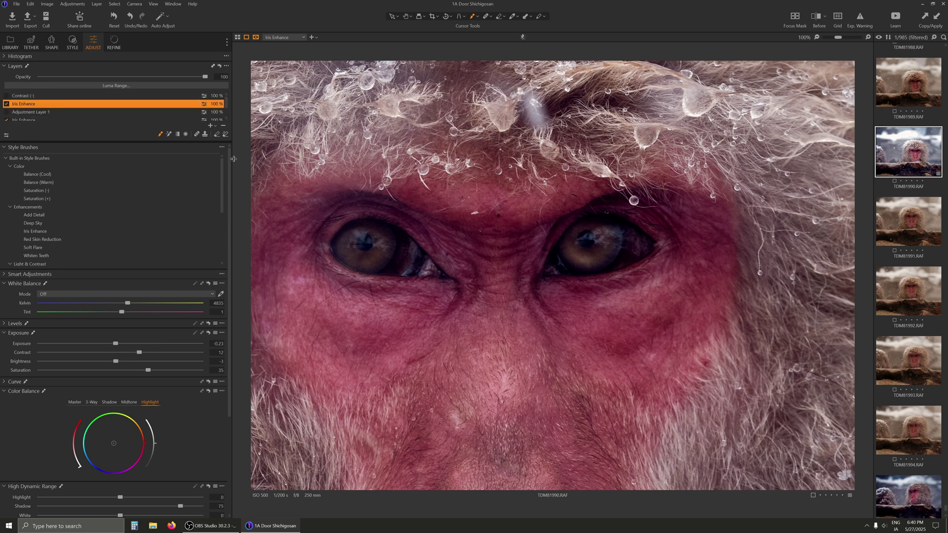
# Step: Set the enabled Iris Enhance layer to exposure 0.18, contrast 19, saturation 100, high dynamic range shadow 71, black -17 and dehaze amount 27
pyautogui.moveTo(377, 261)
pyautogui.mouseDown()
pyautogui.moveTo(355, 238)
pyautogui.moveTo(370, 236)
pyautogui.moveTo(377, 251)
pyautogui.moveTo(344, 244)
pyautogui.moveTo(359, 231)
pyautogui.moveTo(383, 236)
pyautogui.moveTo(386, 249)
pyautogui.moveTo(361, 262)
pyautogui.moveTo(341, 247)
pyautogui.moveTo(376, 267)
pyautogui.moveTo(389, 239)
pyautogui.moveTo(354, 231)
pyautogui.moveTo(348, 254)
pyautogui.mouseUp()
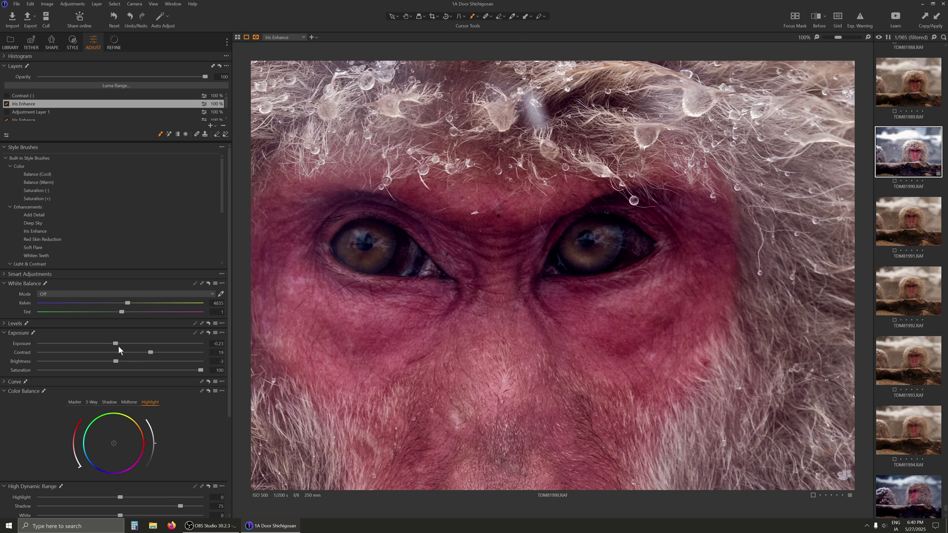
pyautogui.moveTo(233, 331); pyautogui.dragTo(229, 406)
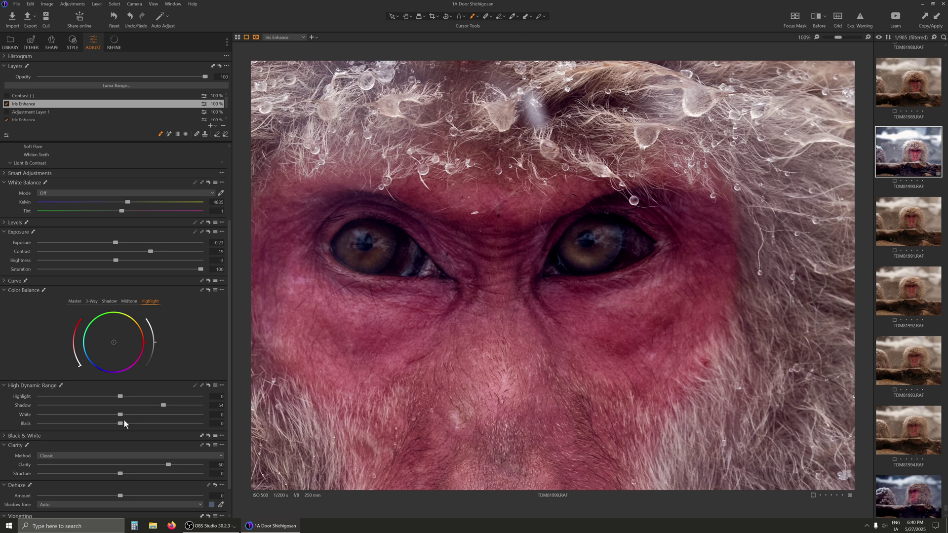
pyautogui.moveTo(124, 421); pyautogui.dragTo(113, 424)
pyautogui.moveTo(123, 495); pyautogui.dragTo(126, 496)
pyautogui.scroll(-2, 372, 415)
pyautogui.scroll(-2, 385, 395)
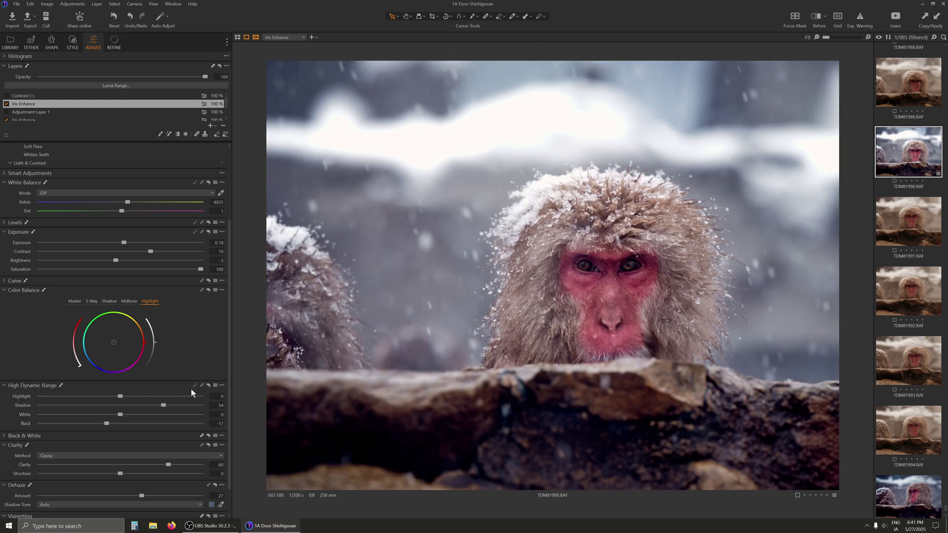
pyautogui.moveTo(164, 406); pyautogui.dragTo(178, 414)
# Step: Set the Background layer's exposure to -0.19, contrast to 9 and brightness to -6
pyautogui.moveTo(227, 103); pyautogui.dragTo(224, 122)
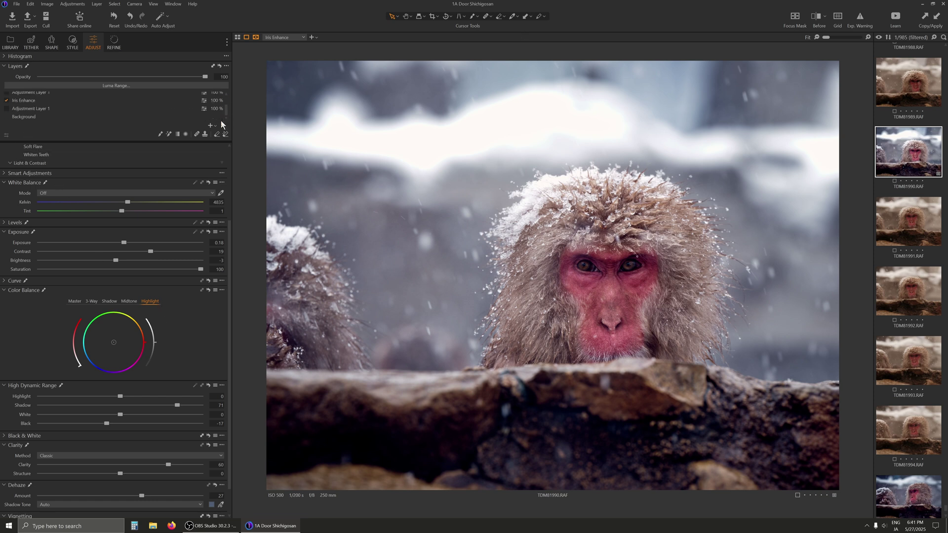
pyautogui.click(39, 117)
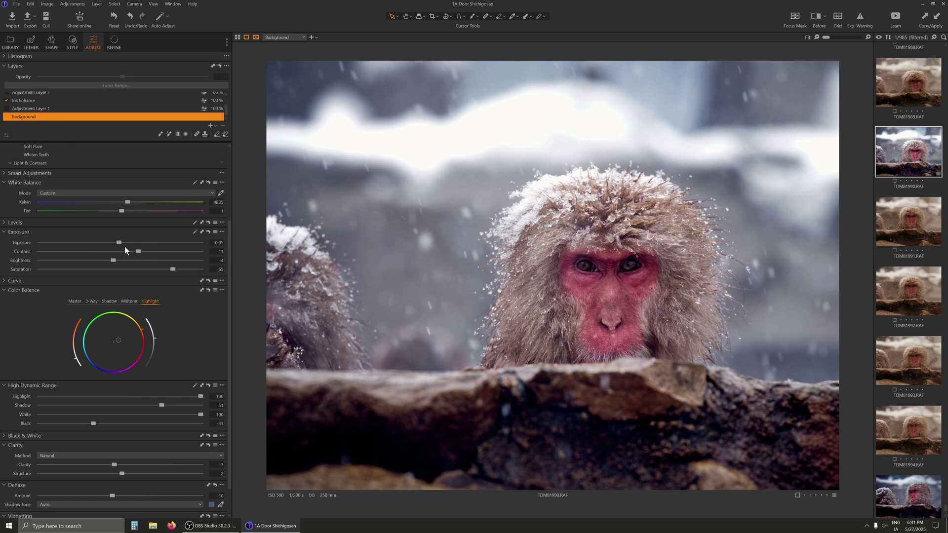
pyautogui.scroll(-2, 119, 243)
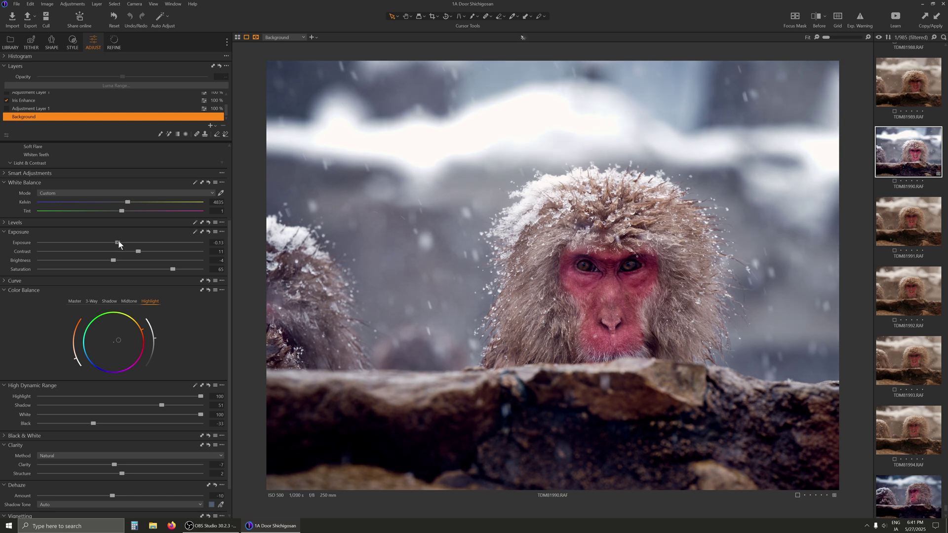
pyautogui.scroll(-1, 133, 249)
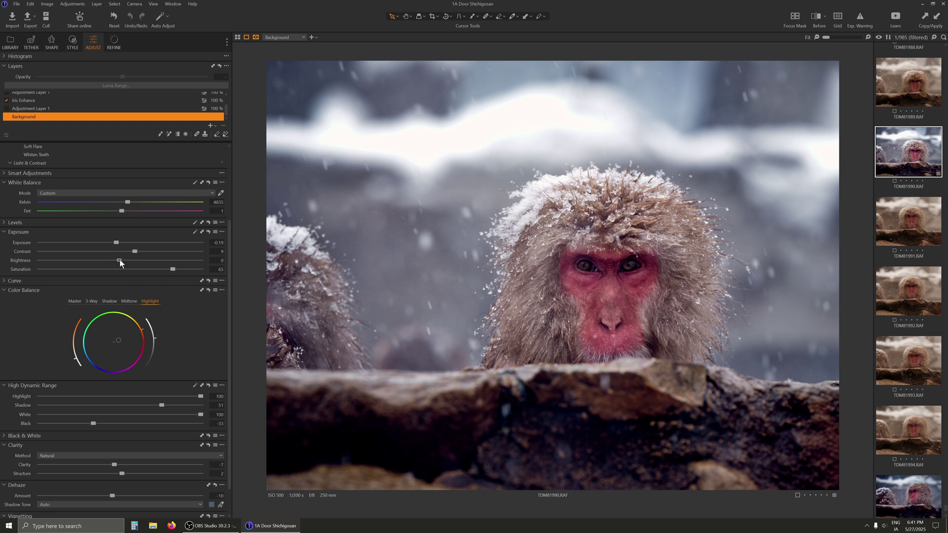
pyautogui.moveTo(119, 260); pyautogui.dragTo(114, 261)
# Step: Turn on the exposure warning and set the Background layer's high dynamic range to highlight 92, shadow 62 and white 62
pyautogui.click(859, 17)
pyautogui.click(860, 17)
pyautogui.click(860, 17)
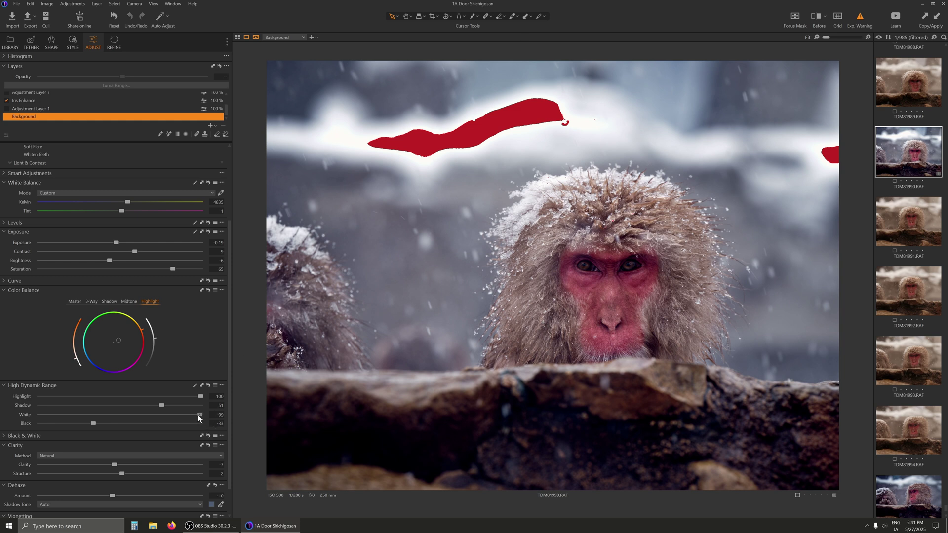
pyautogui.moveTo(197, 414)
pyautogui.mouseDown()
pyautogui.moveTo(167, 416)
pyautogui.moveTo(177, 400)
pyautogui.moveTo(198, 404)
pyautogui.mouseUp()
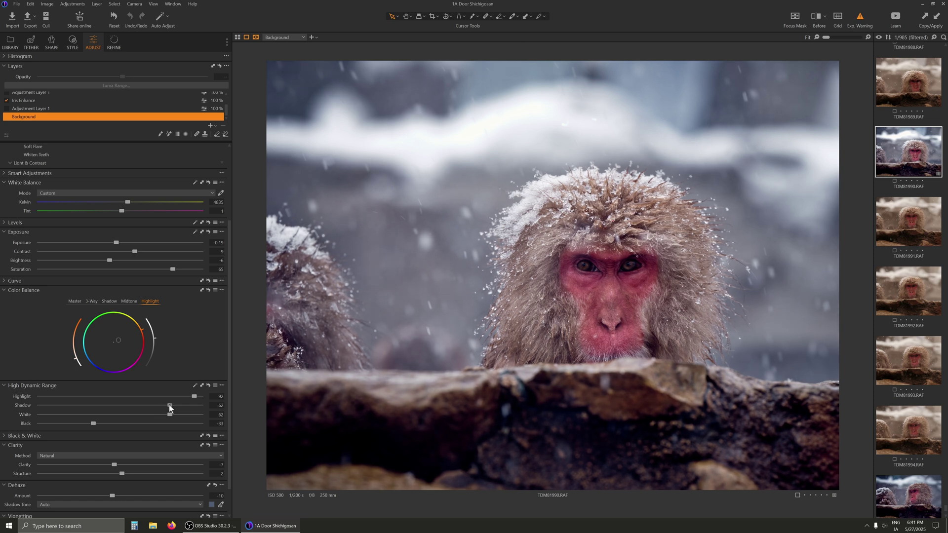
pyautogui.moveTo(173, 407); pyautogui.dragTo(171, 408)
# Step: Set the Background layer's clarity to -15 and structure to 0, and slightly adjust its dehaze amount
pyautogui.click(121, 465)
pyautogui.doubleClick(118, 474)
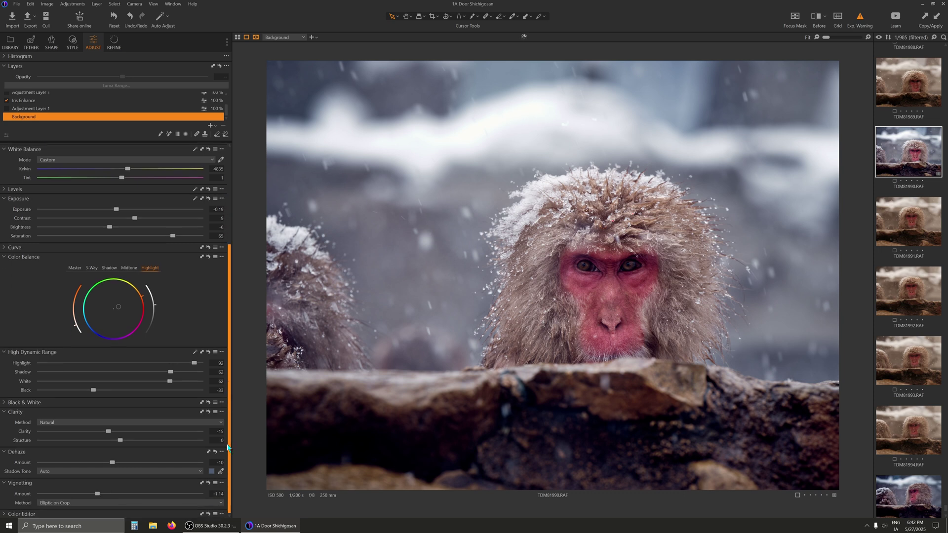
pyautogui.scroll(-1, 122, 470)
pyautogui.moveTo(117, 461); pyautogui.dragTo(113, 462)
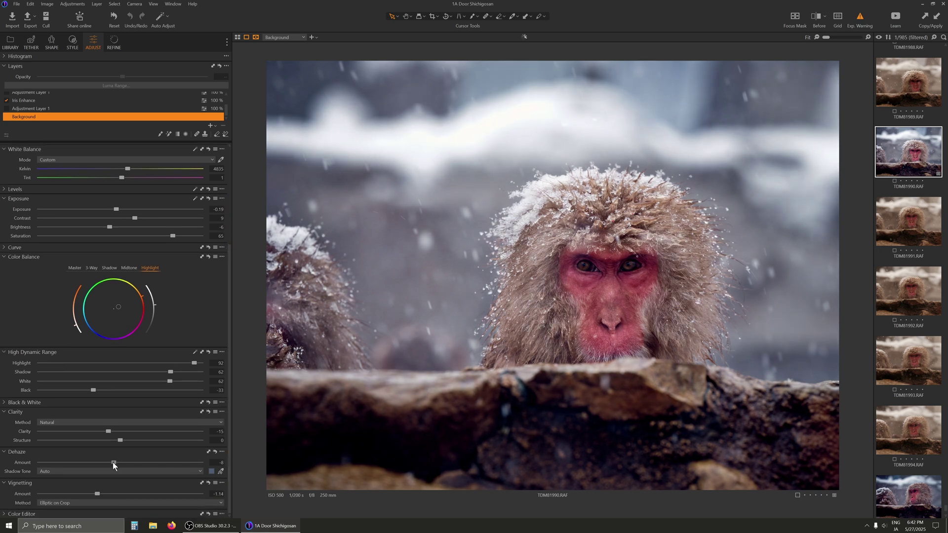
# Step: Review photos TDM81995.RAF, TDM81982.RAF and TDM81981.RAF one after another
pyautogui.click(914, 510)
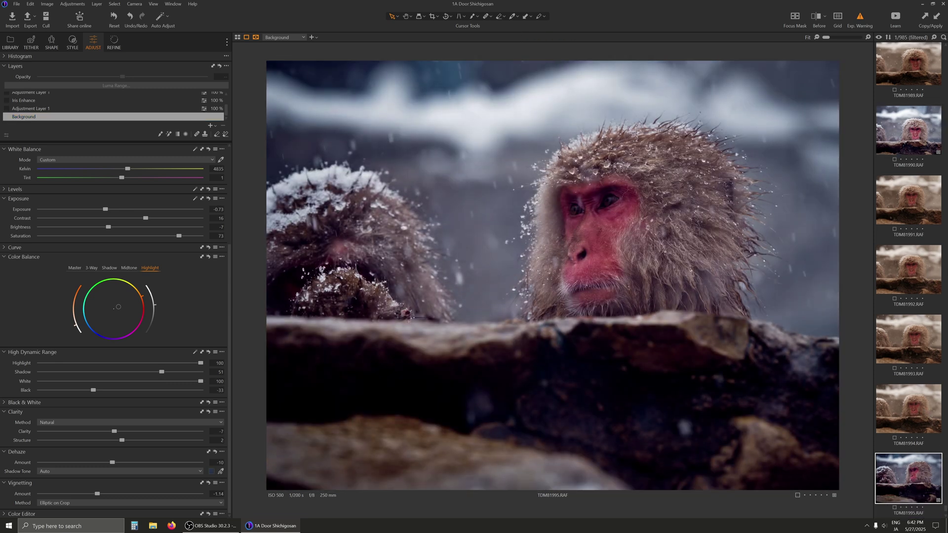
pyautogui.scroll(5, 909, 280)
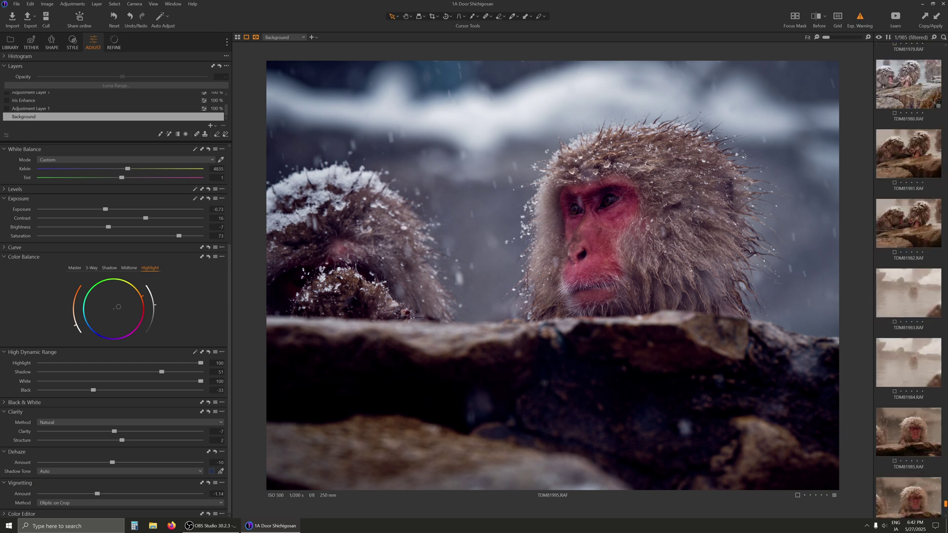
pyautogui.click(907, 221)
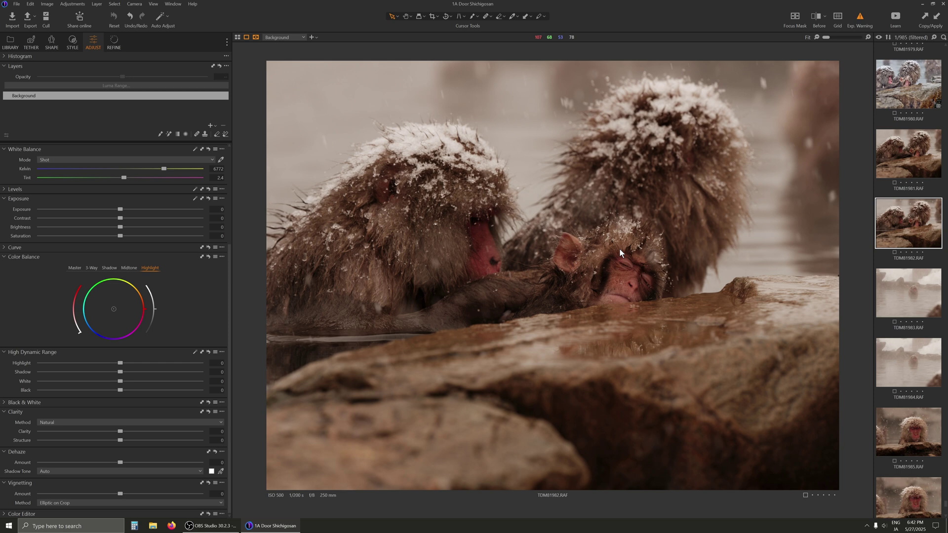
pyautogui.click(915, 156)
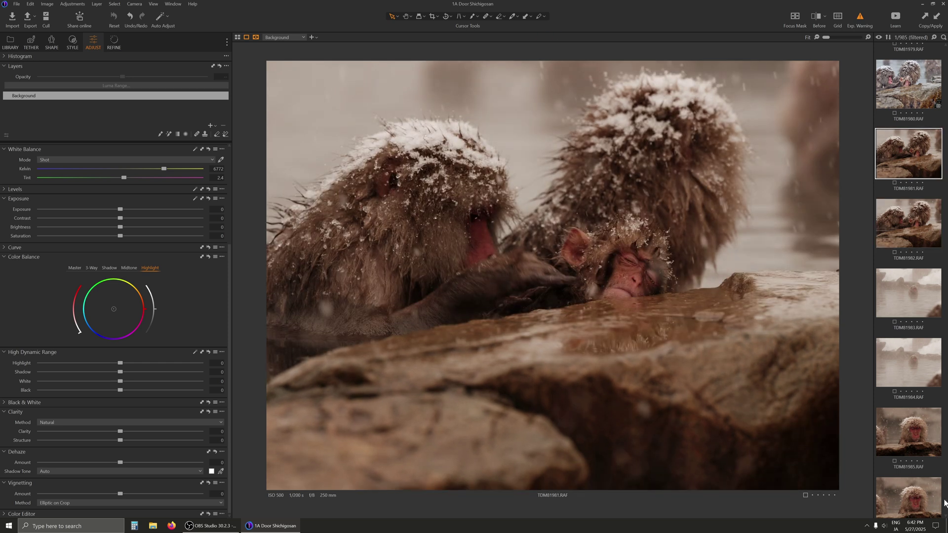
pyautogui.scroll(4, 944, 504)
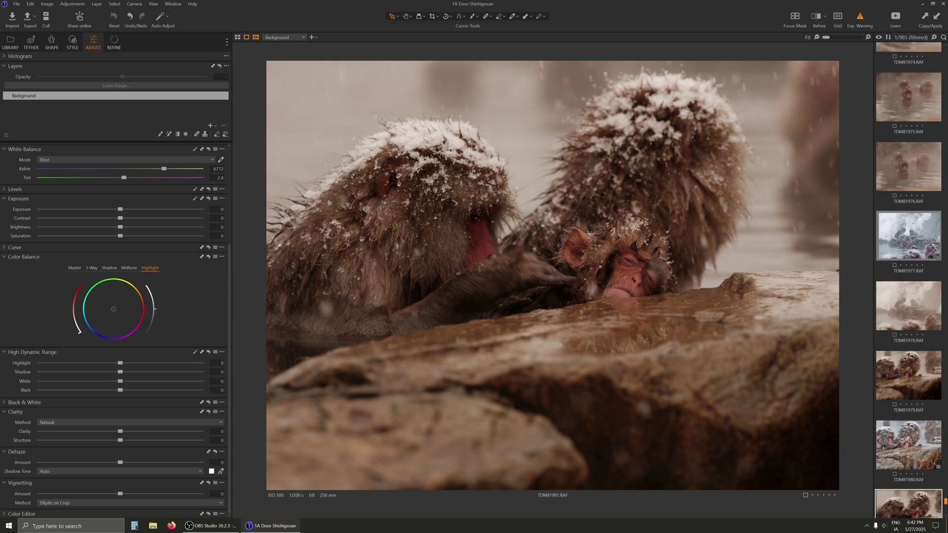
# Step: Reset the existing adjustments on photo TDM81977.RAF and apply the copied adjustments to it
pyautogui.click(928, 237)
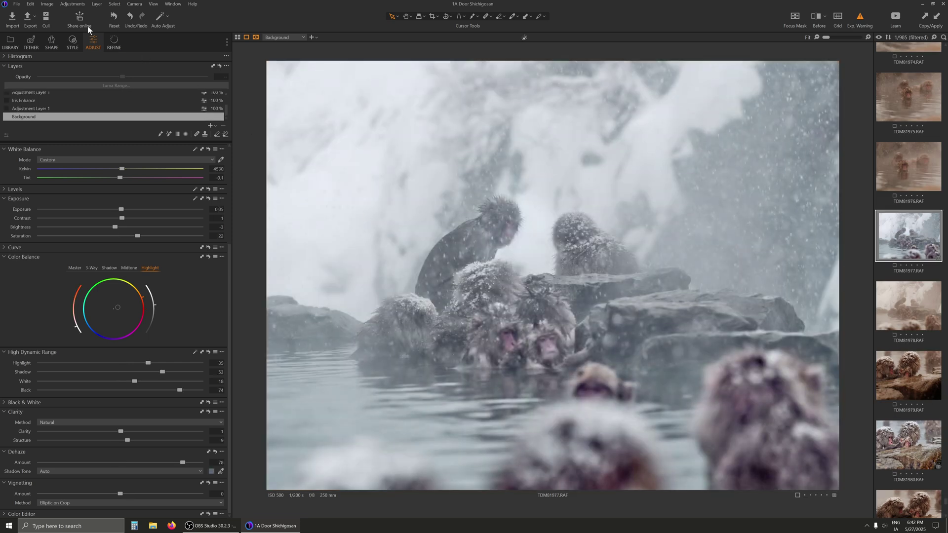
pyautogui.click(69, 3)
pyautogui.click(76, 11)
pyautogui.click(70, 3)
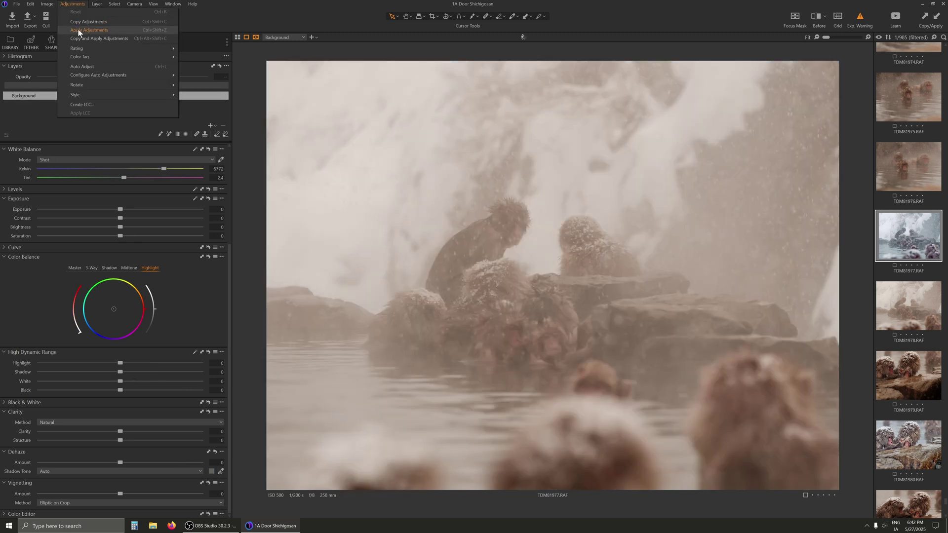
pyautogui.click(78, 29)
pyautogui.hotkey('ctrl', 'z')
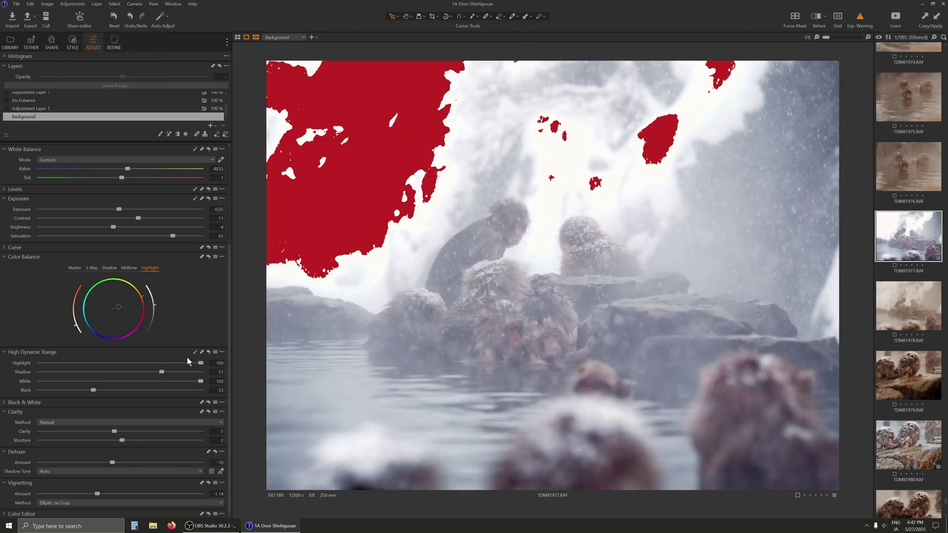
# Step: Set the Background layer to exposure -0.26, contrast 16, brightness -15, saturation 78, high dynamic range highlight 17 and shadow 59, dehaze 54 and vignetting -1.42
pyautogui.moveTo(166, 372); pyautogui.dragTo(133, 363)
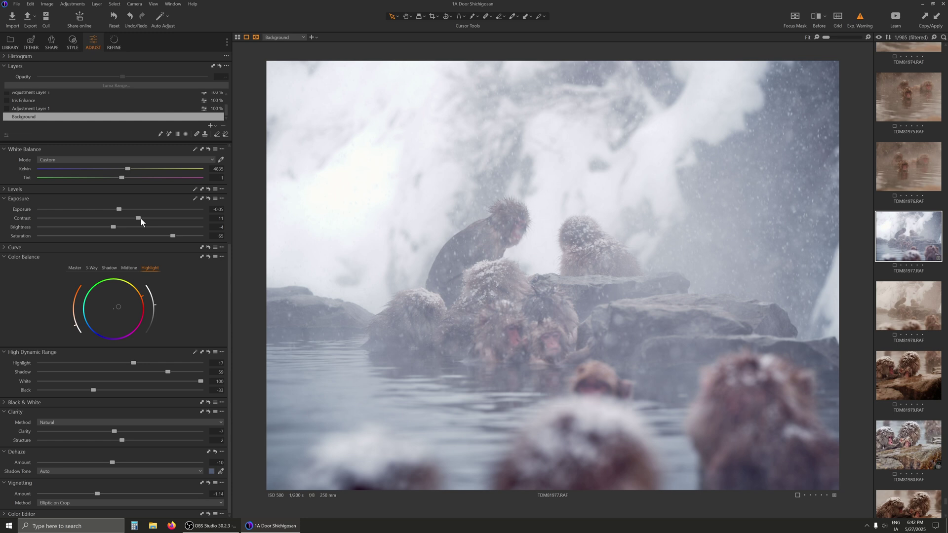
pyautogui.moveTo(131, 218); pyautogui.dragTo(103, 228)
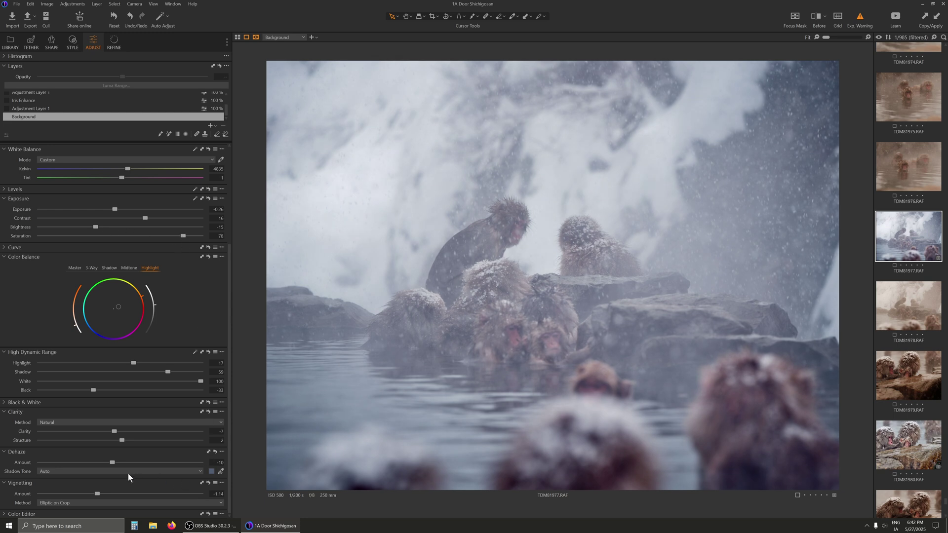
pyautogui.moveTo(115, 461); pyautogui.dragTo(164, 468)
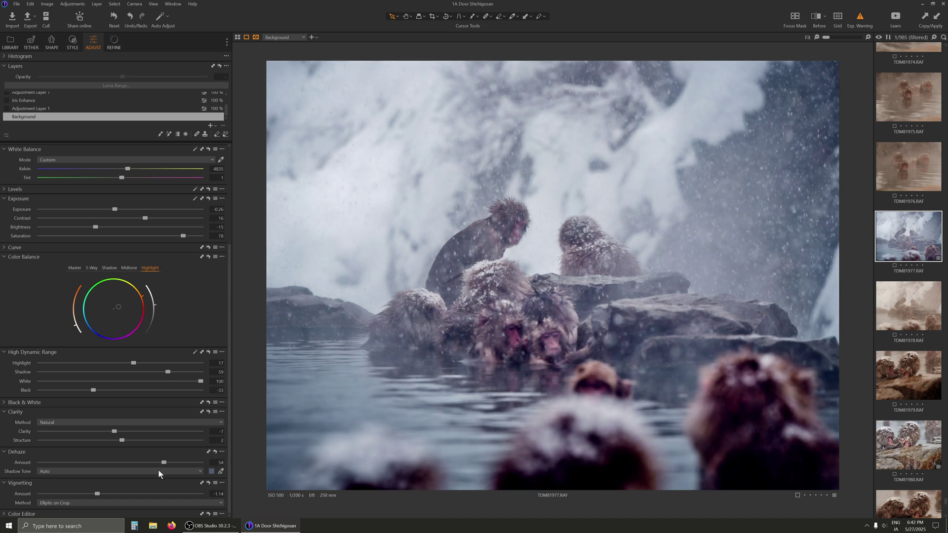
pyautogui.moveTo(97, 494)
pyautogui.mouseDown()
pyautogui.moveTo(111, 495)
pyautogui.moveTo(92, 495)
pyautogui.mouseUp()
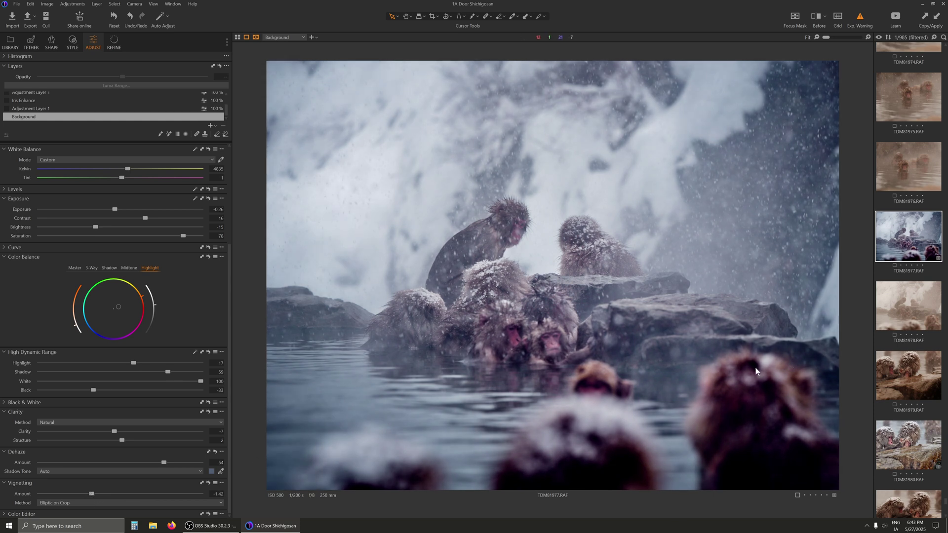